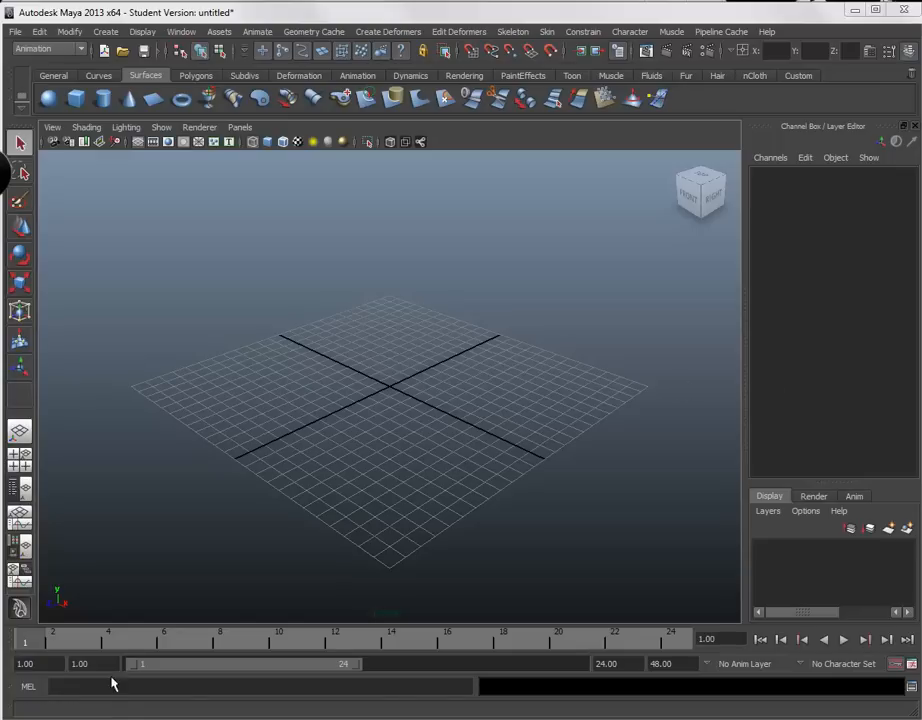
Step: Switch to the browser and examine the stone archway reference image and the title and prices of the Maya for Games book
click(82, 719)
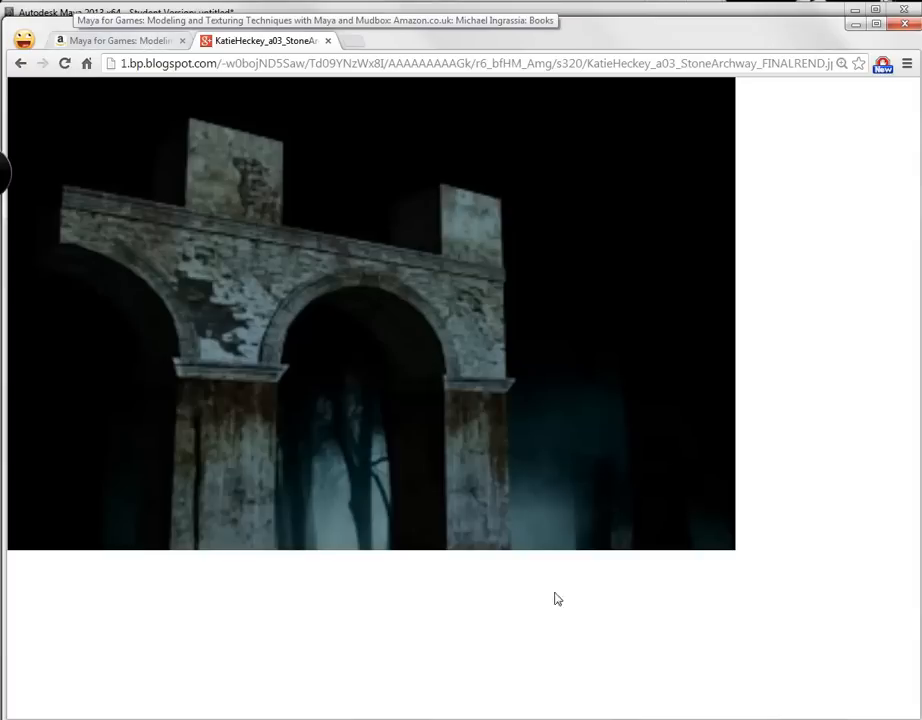
key(ctrl+Tab)
drag(321, 197, 432, 197)
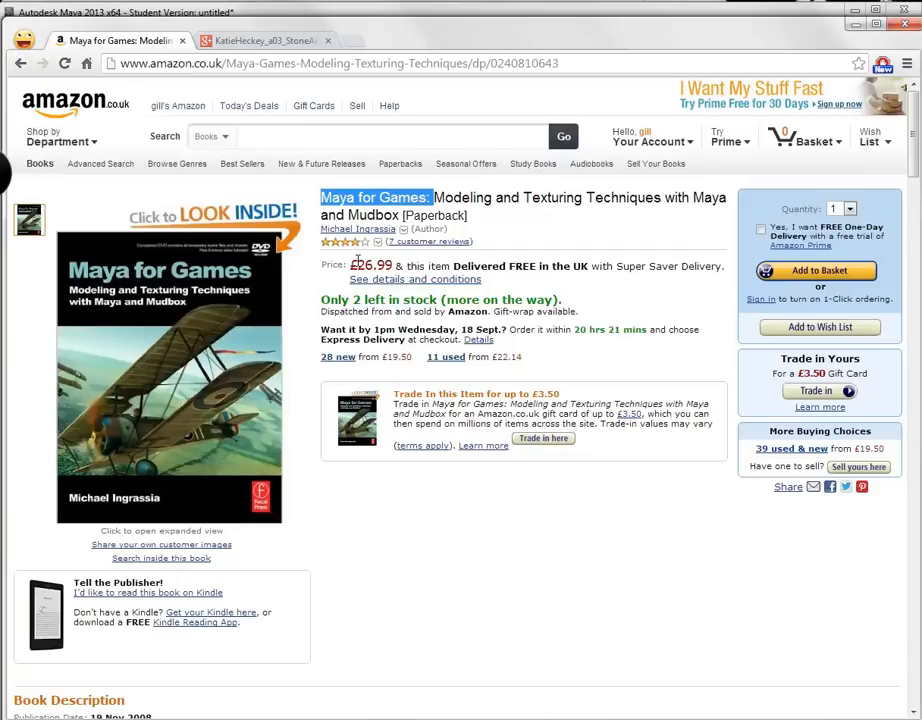
drag(352, 264, 397, 265)
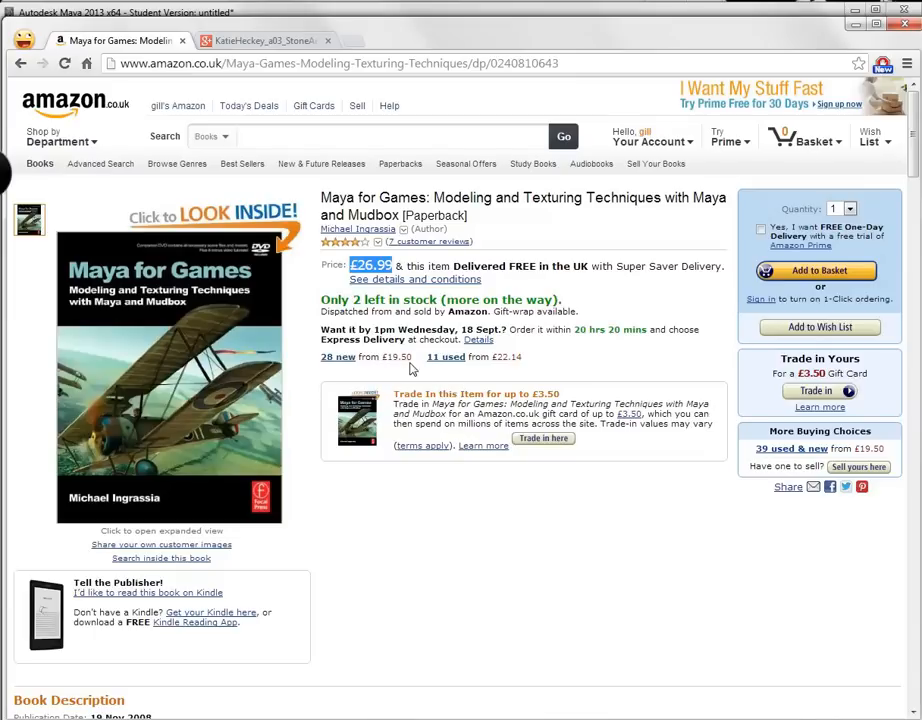
drag(382, 360, 411, 357)
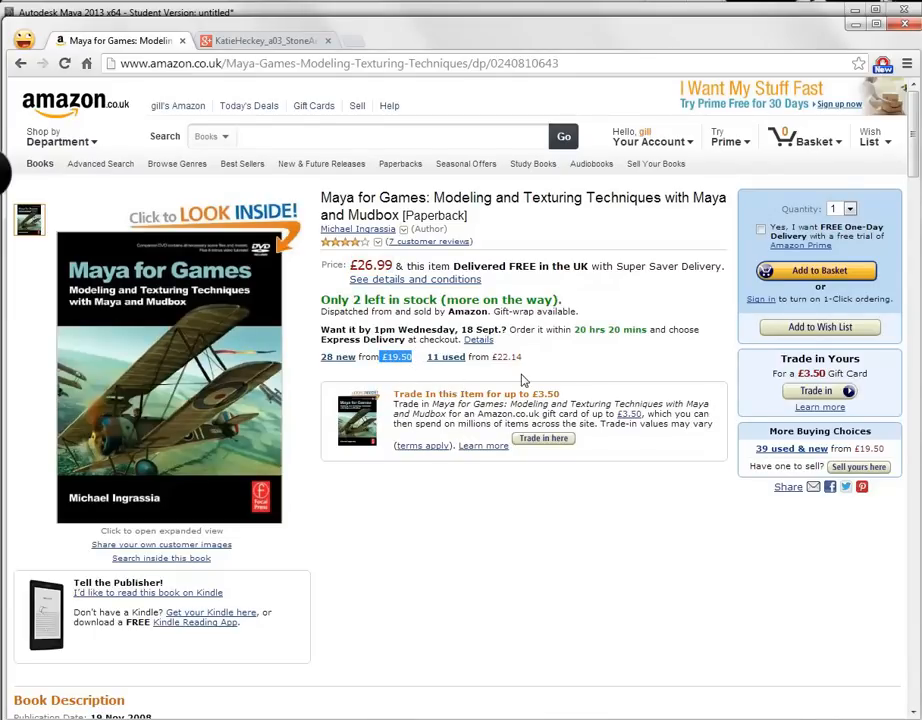
drag(491, 358, 523, 355)
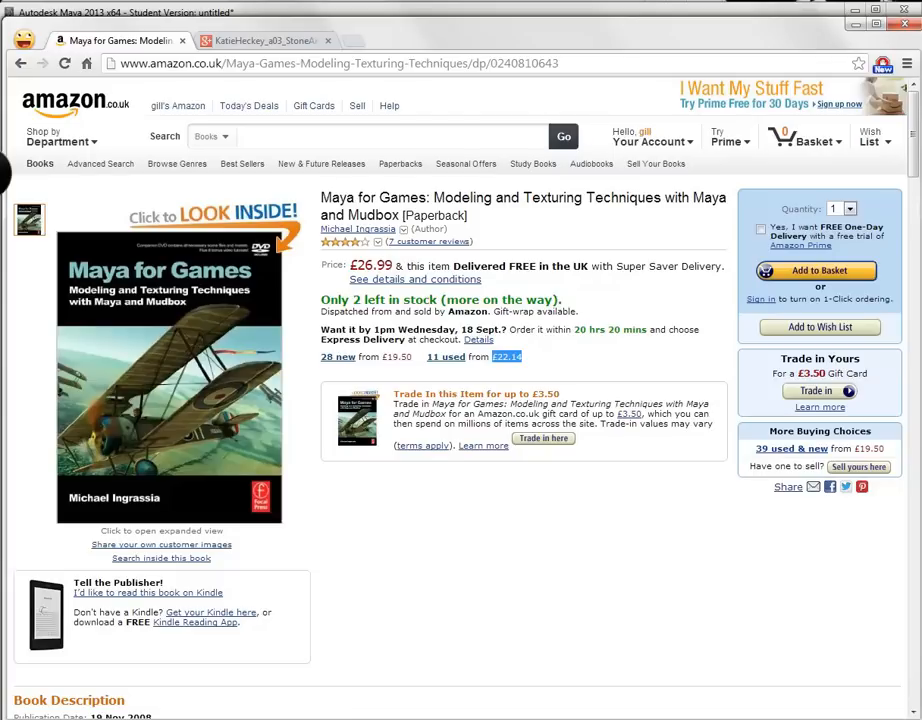
Step: Return to Maya and open the Project Window to review the primary project location folders
click(620, 14)
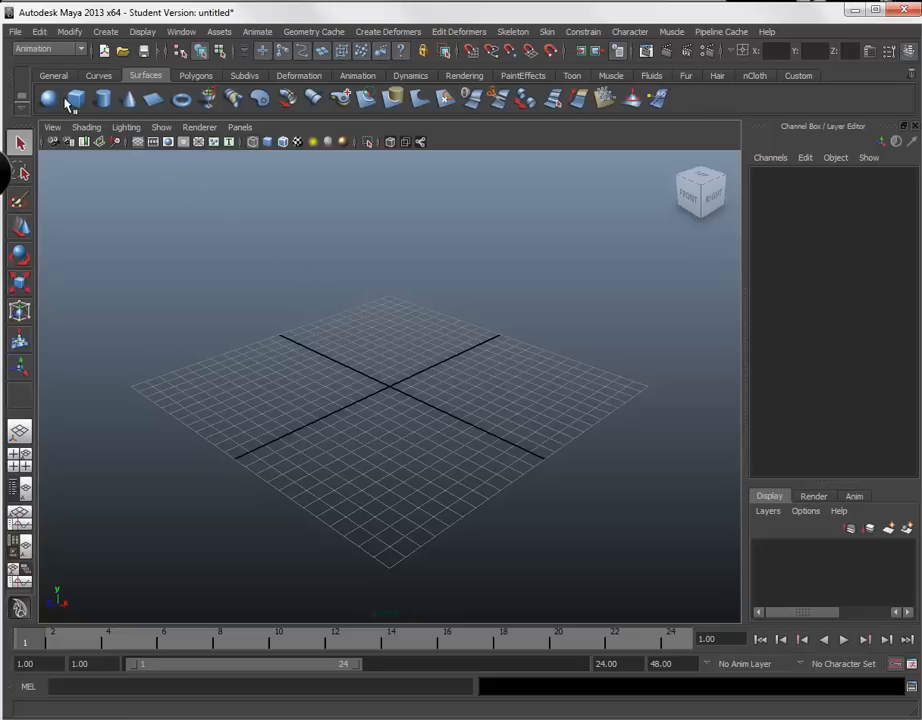
click(16, 34)
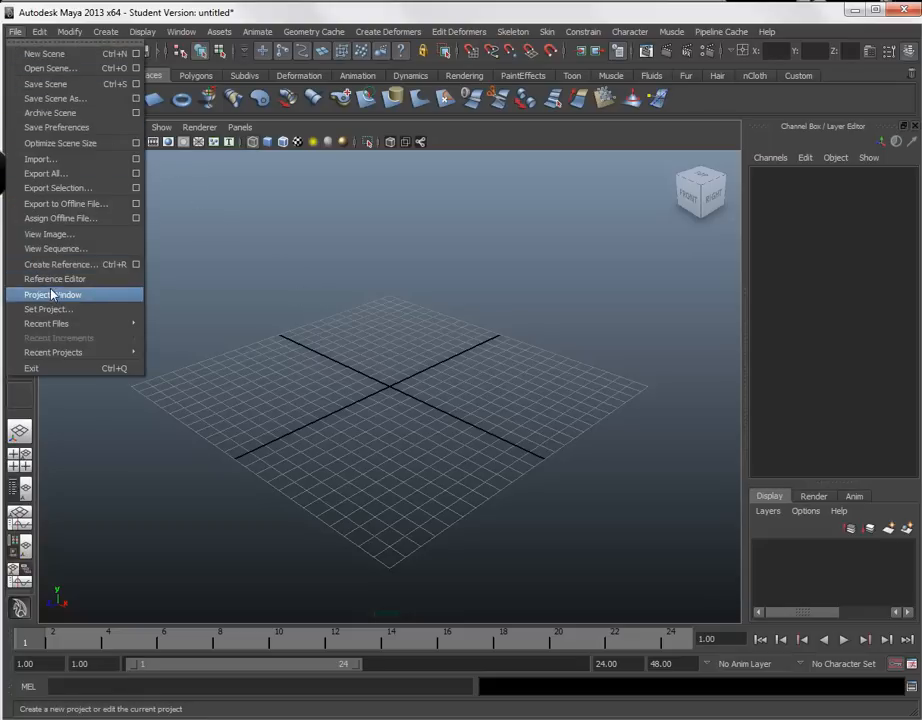
mouse_move(78, 323)
click(85, 302)
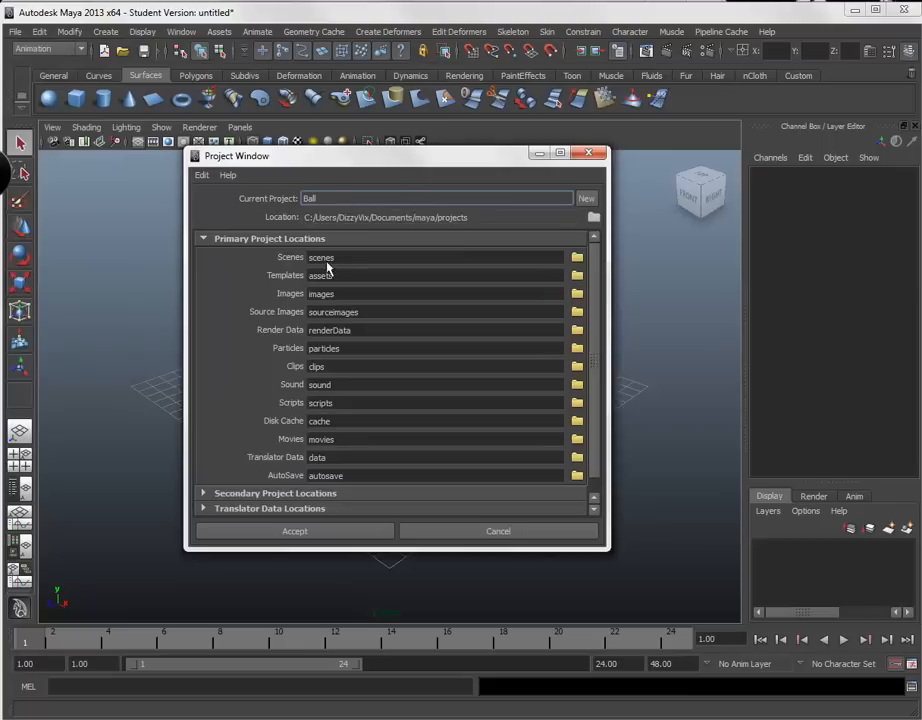
drag(328, 258, 302, 264)
key(Tab)
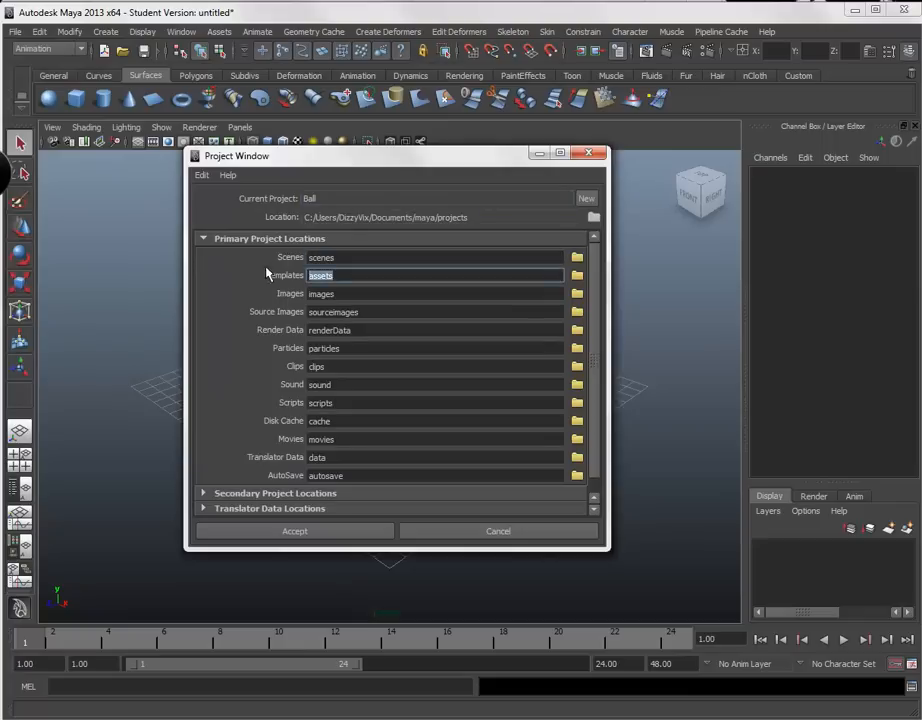
key(Tab)
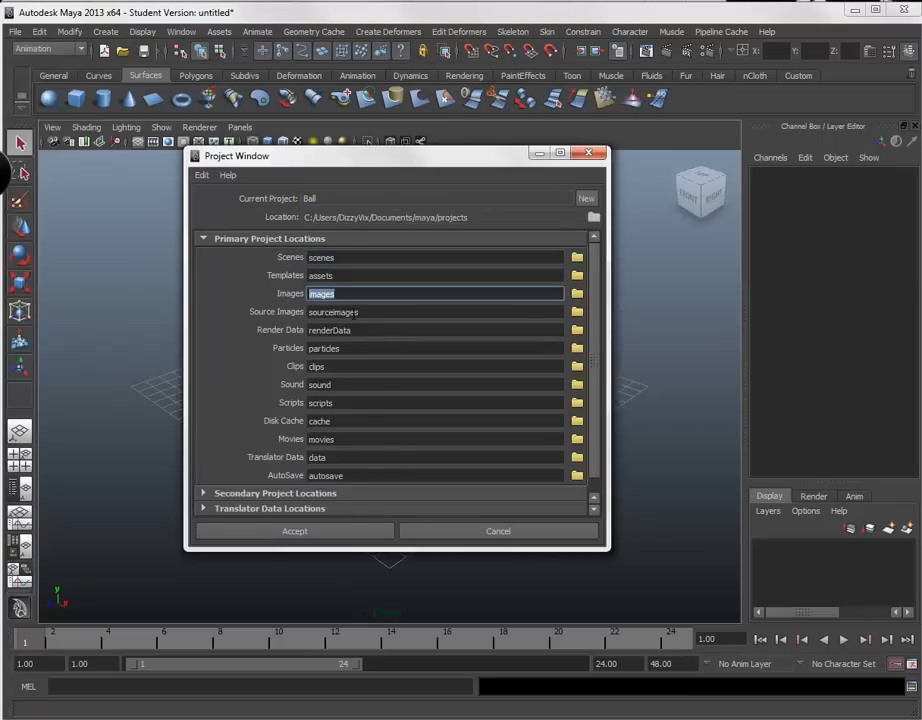
key(Tab)
key(Tab)
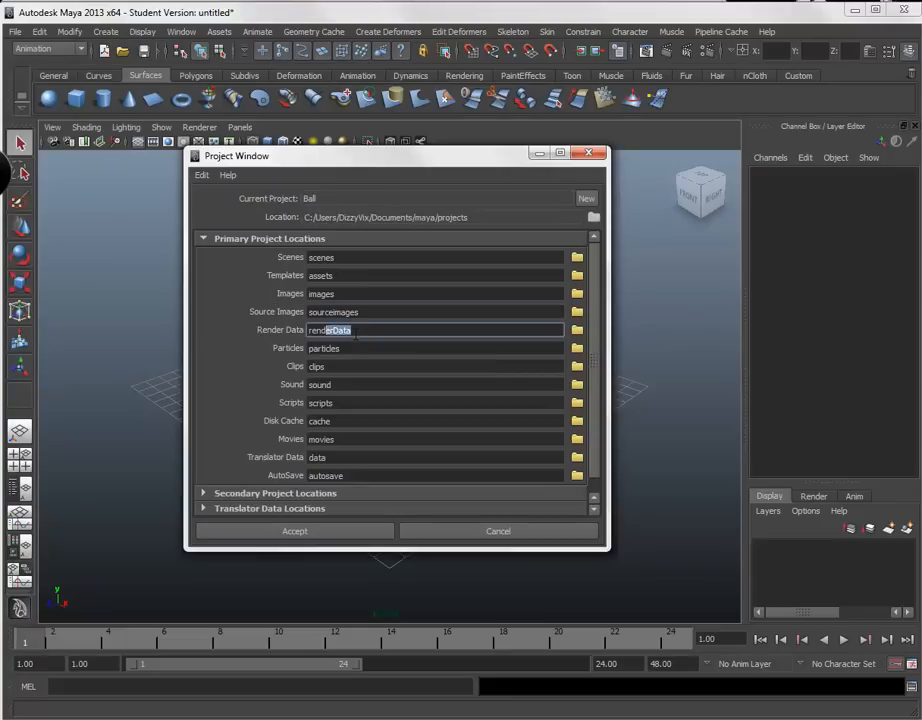
Step: Create a new project named Stone Archway with the default folder locations
click(585, 201)
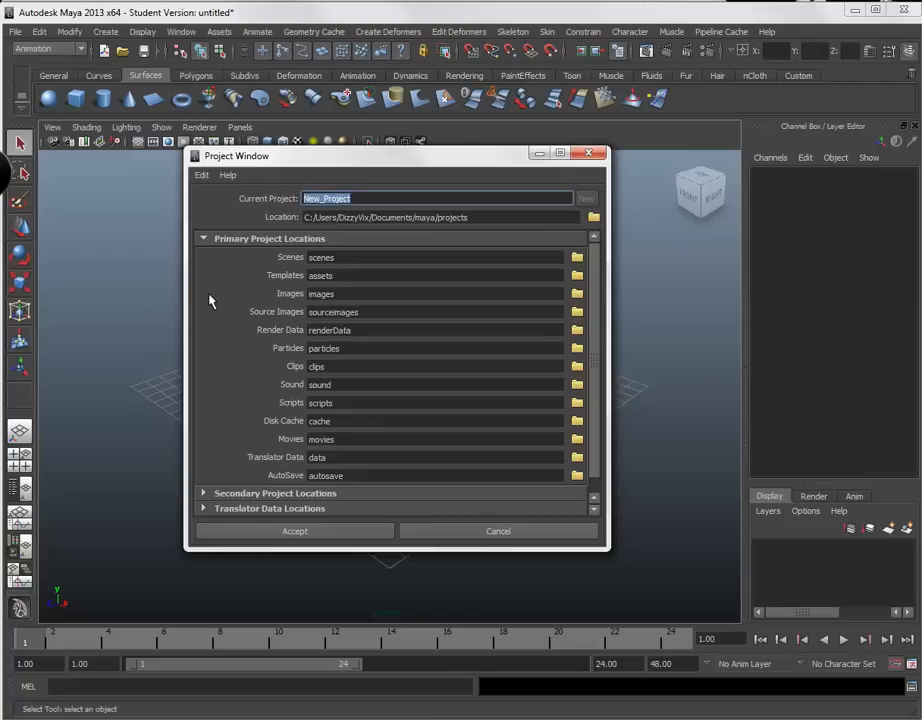
text(Stone Archway)
click(330, 531)
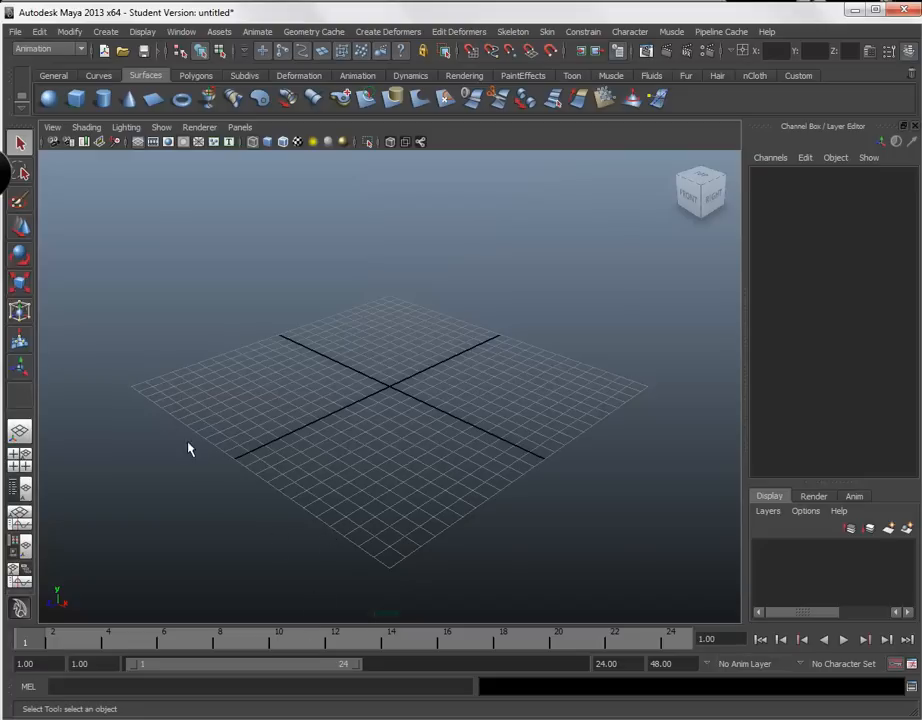
Step: Switch to Windows Explorer and locate the new Stone Archway folder inside the maya projects folder
click(125, 718)
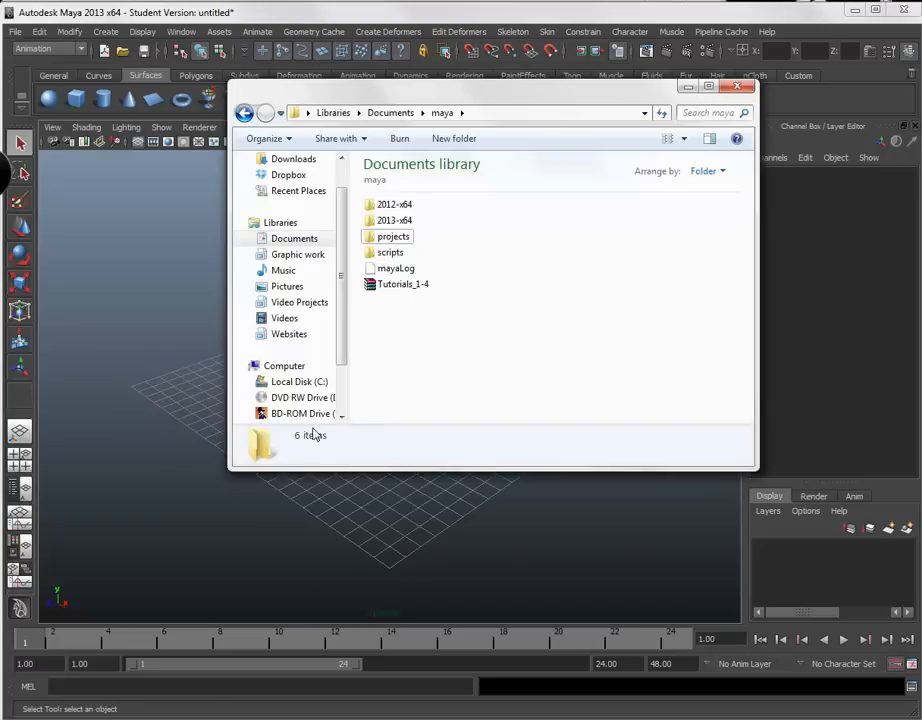
double_click(391, 238)
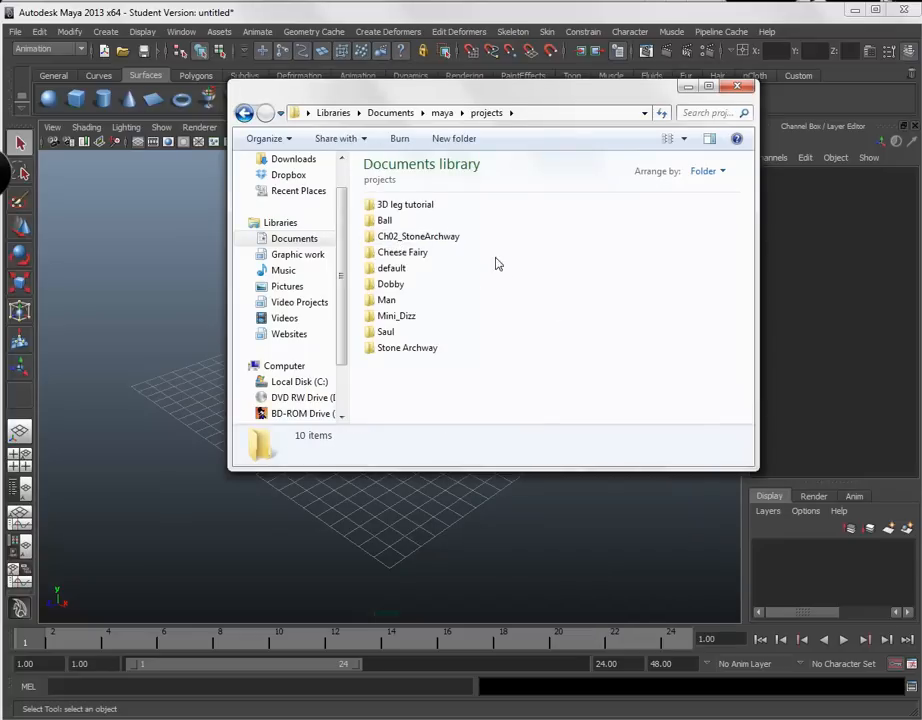
click(395, 352)
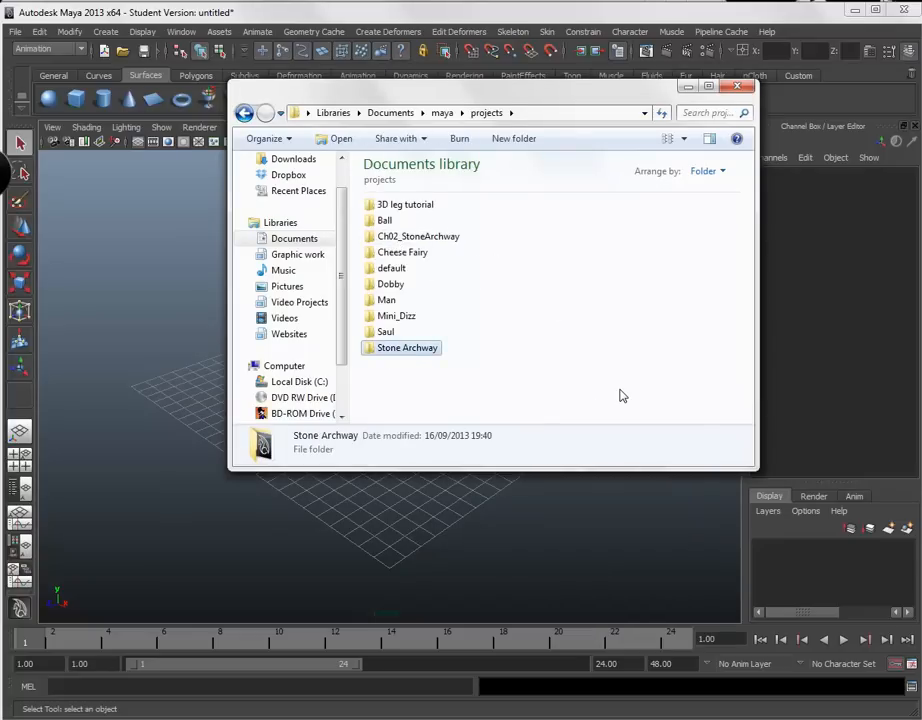
Step: Open the Ch02_StoneArchway project folder and check its textures and images subfolders for files
double_click(405, 239)
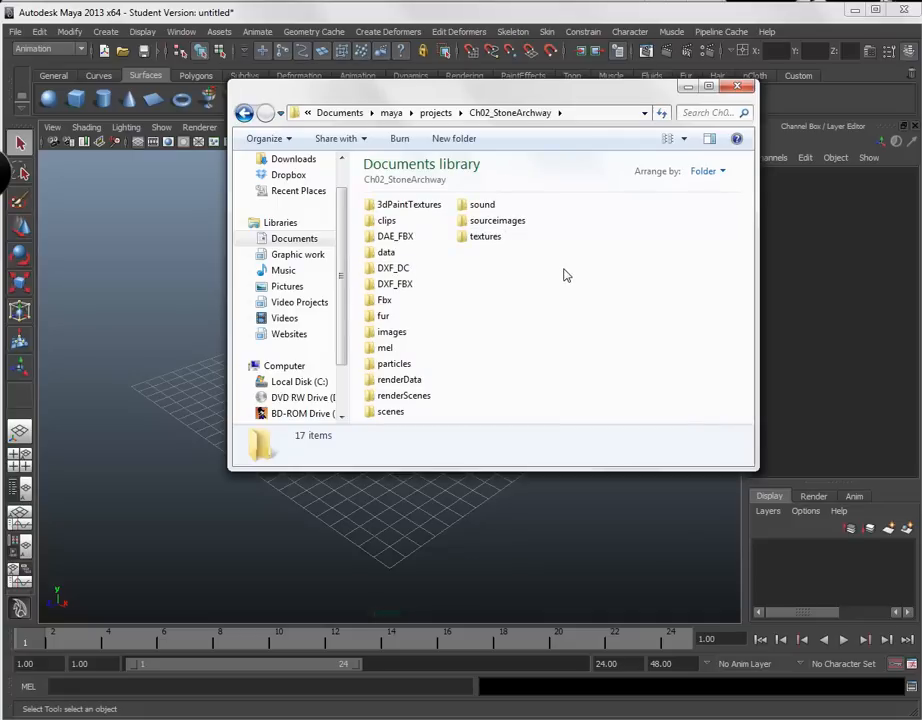
click(482, 240)
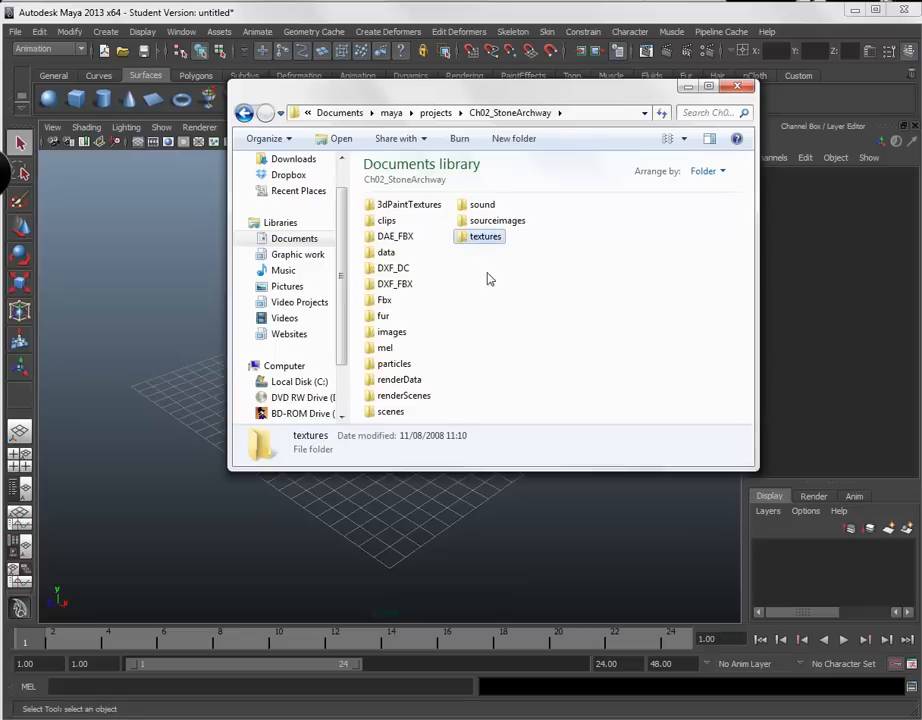
key(Return)
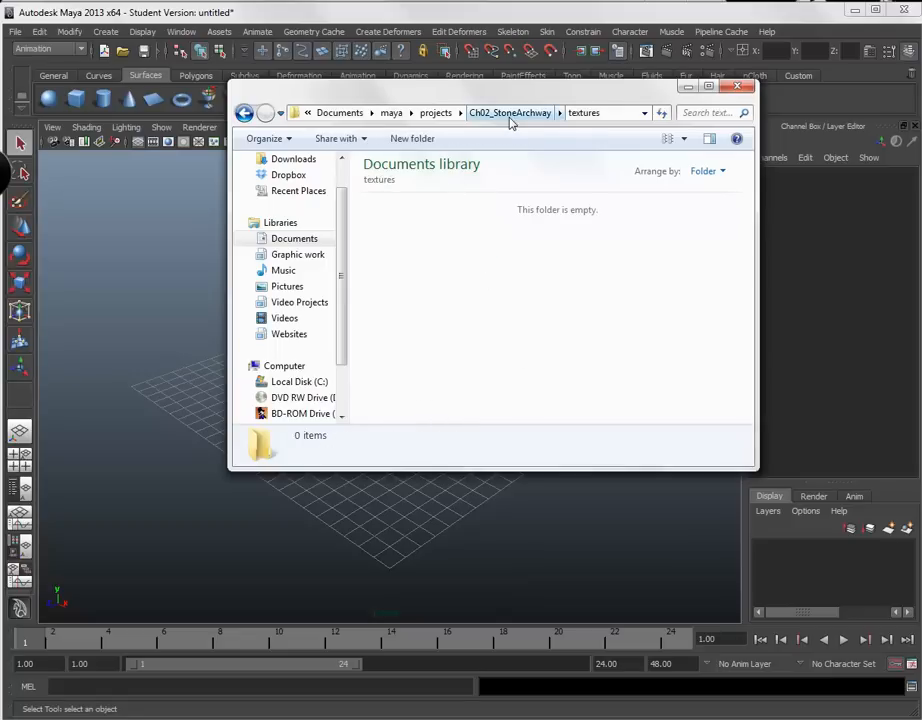
click(510, 113)
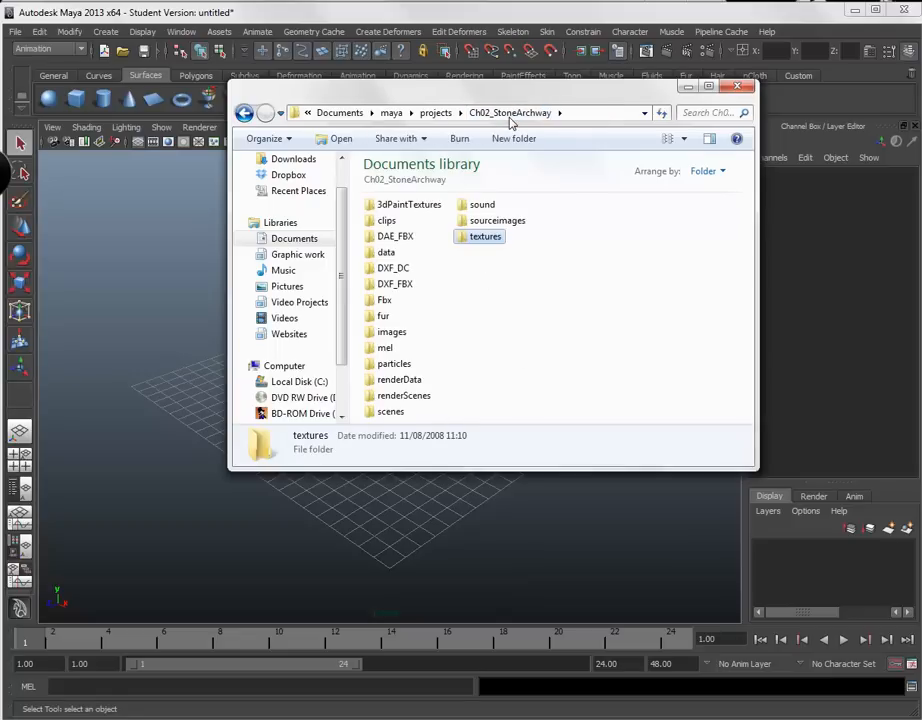
double_click(390, 338)
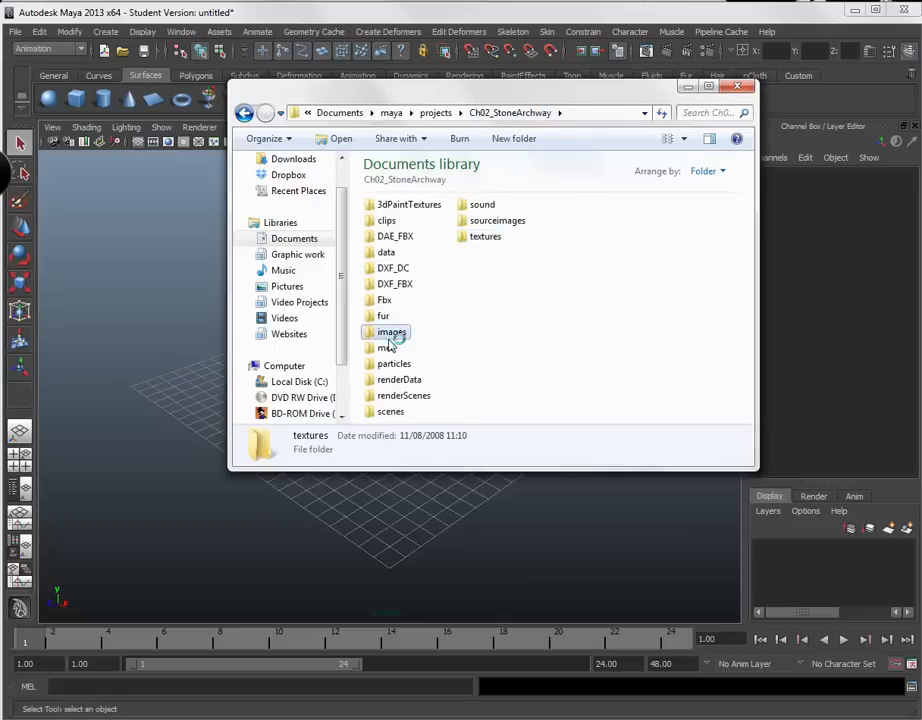
click(507, 114)
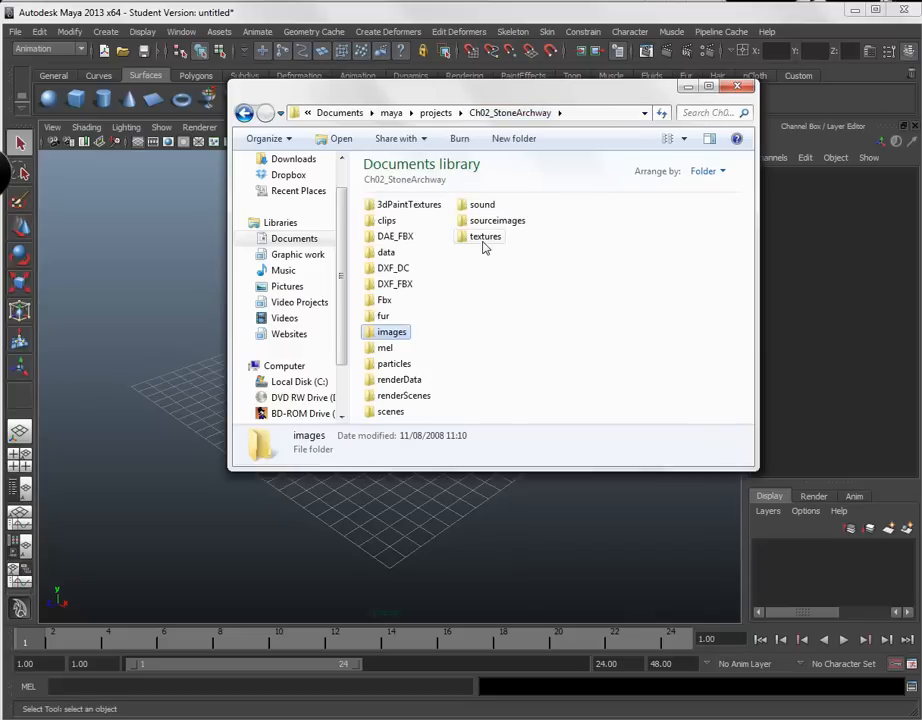
Step: Open the sourceimages folder of Ch02_StoneArchway, preview its files as extra large icons, and set the view to small icons
double_click(490, 221)
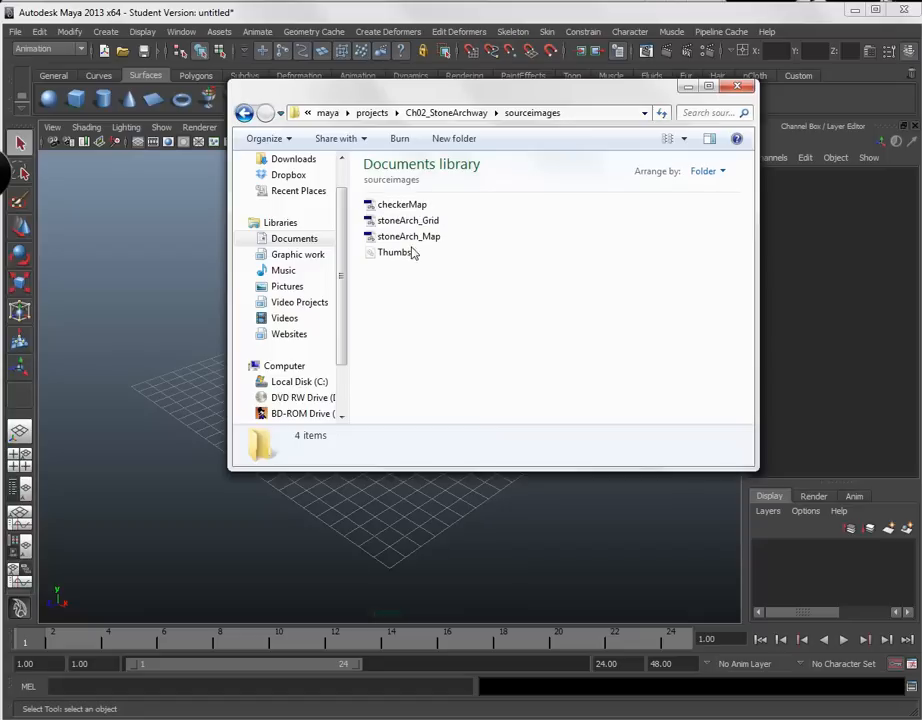
click(676, 140)
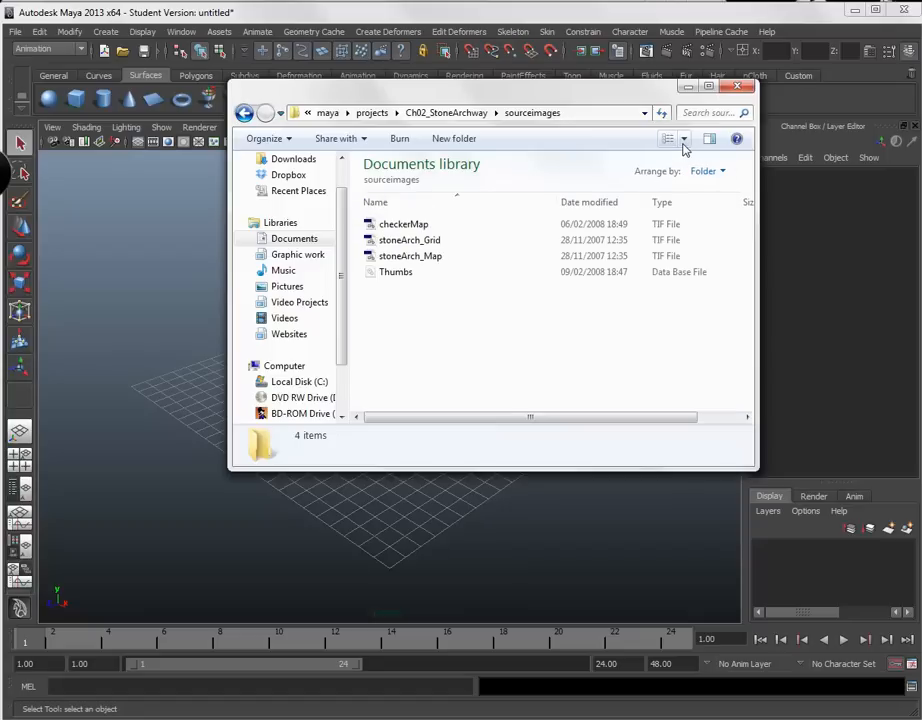
click(684, 146)
click(735, 16)
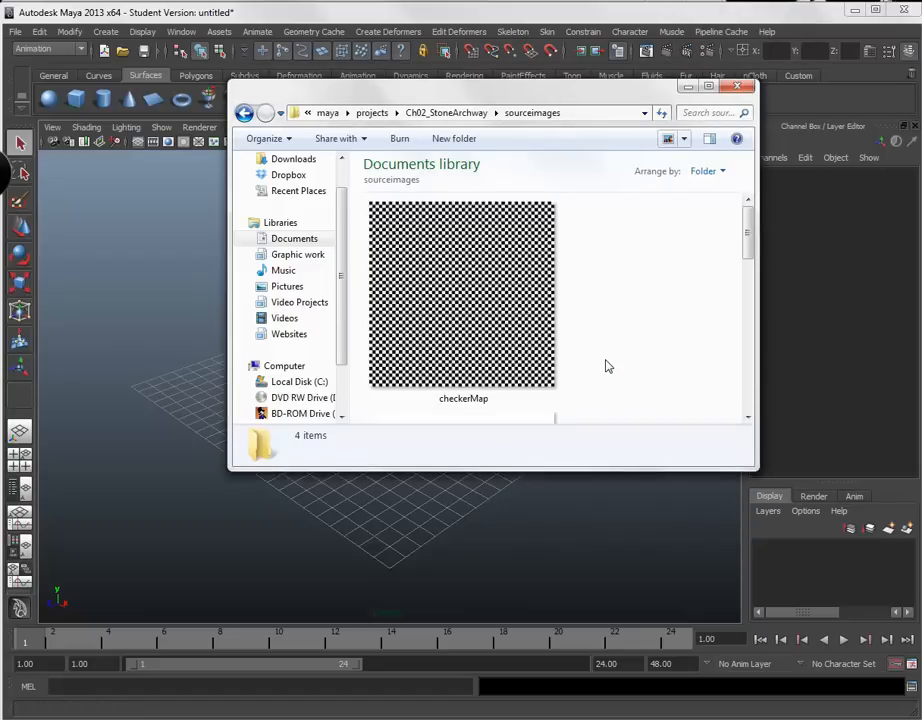
mouse_move(747, 239)
mouse_down()
mouse_move(747, 350)
mouse_move(757, 233)
mouse_up()
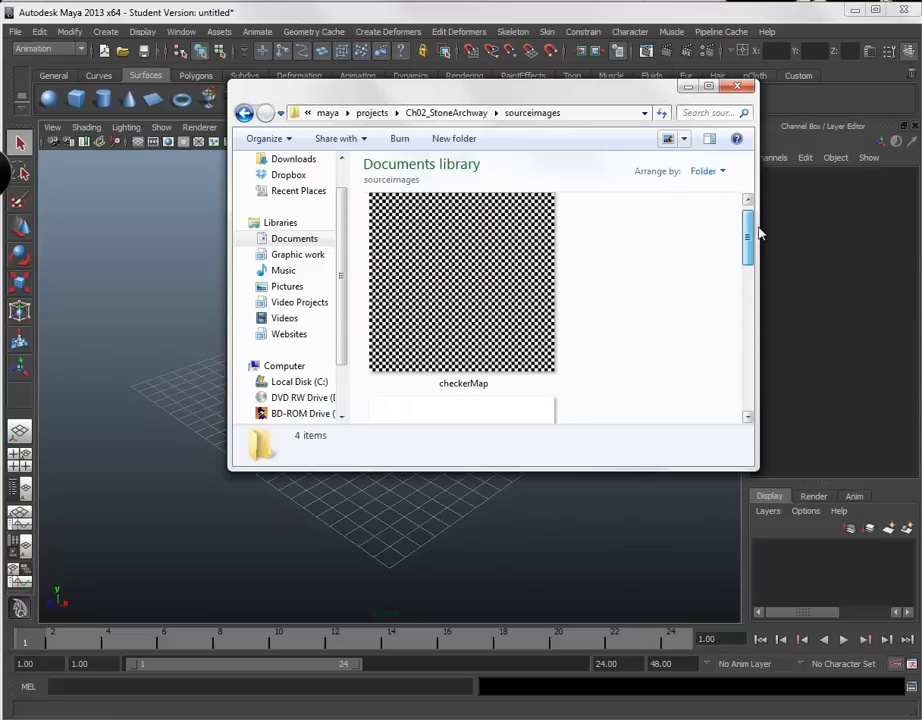
click(685, 141)
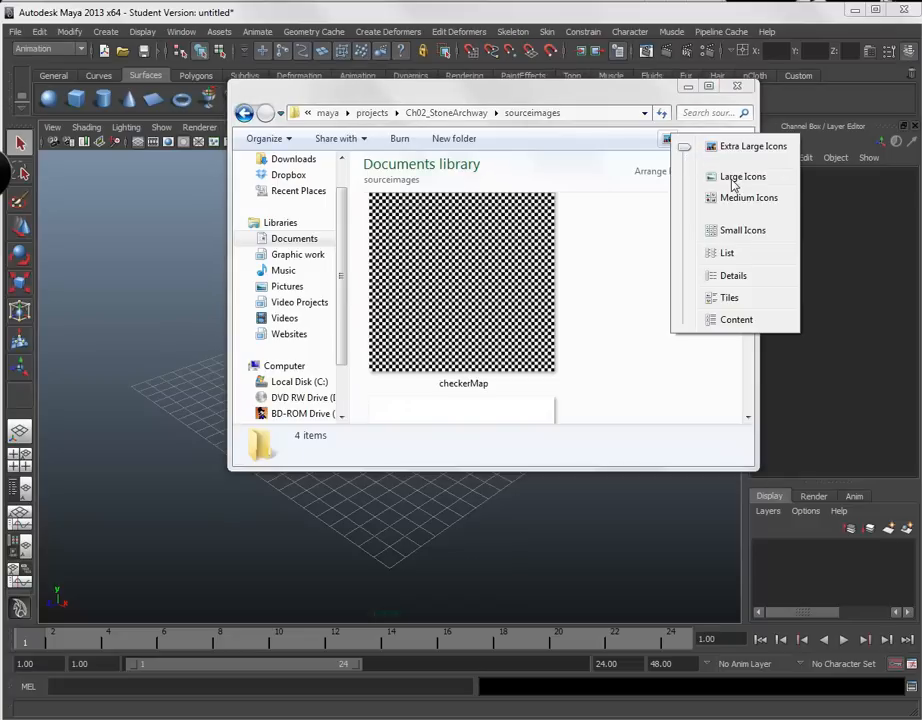
click(748, 231)
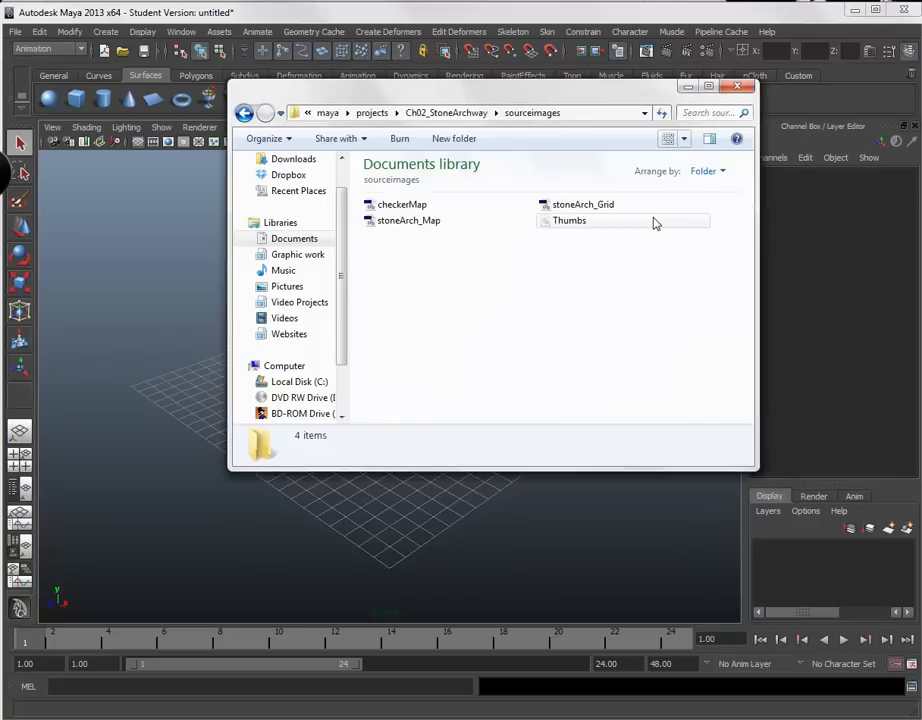
Step: Copy checkerMap, stoneArch_Grid, stoneArch_Map and Thumbs from this folder into the sourceimages folder of the Stone Archway project
drag(690, 280, 385, 218)
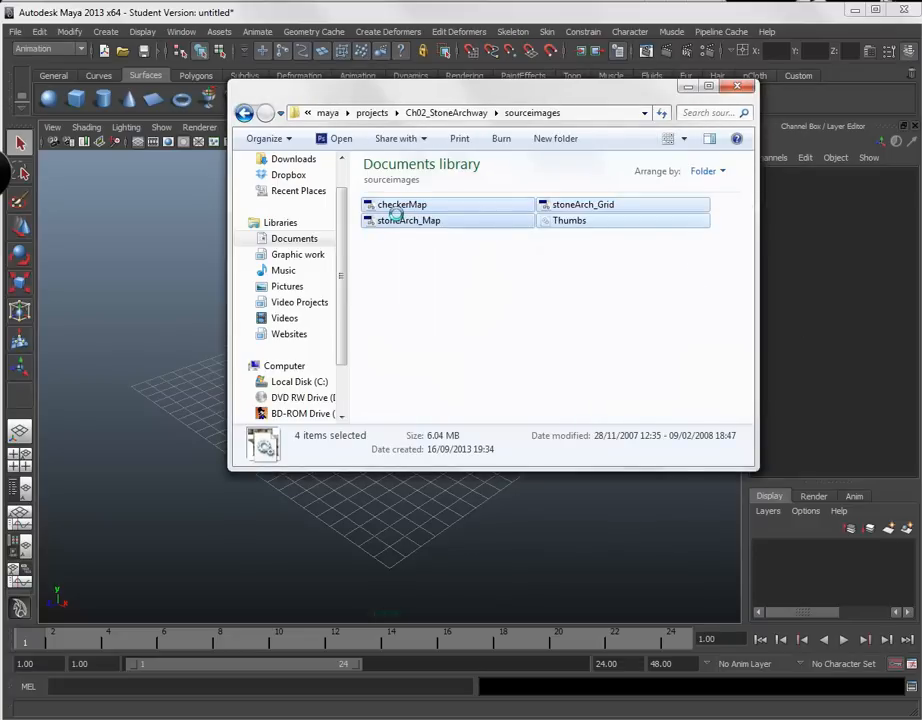
right_click(397, 216)
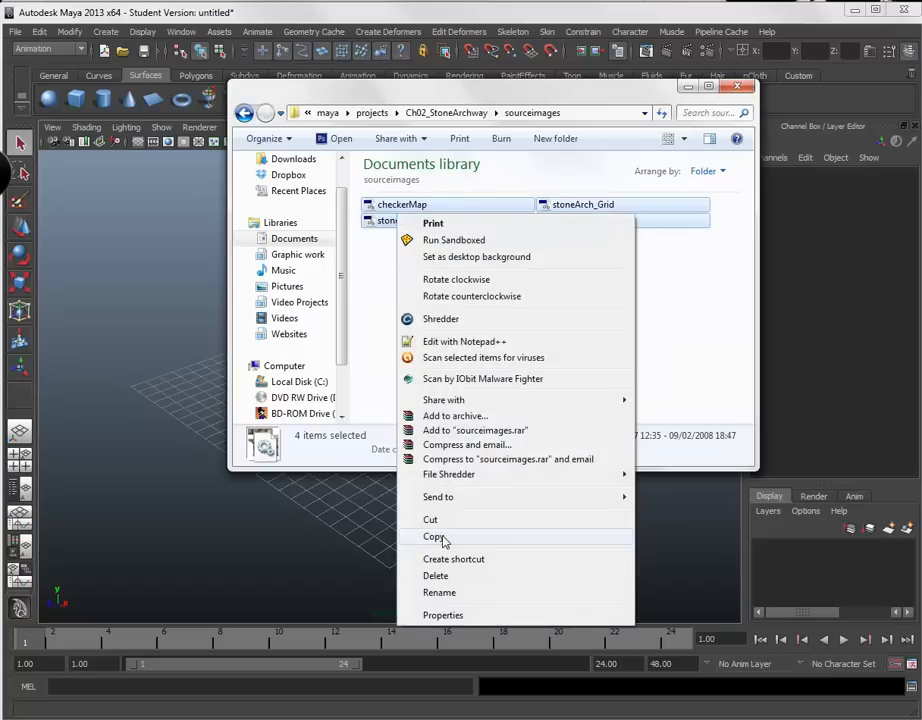
click(433, 537)
click(372, 113)
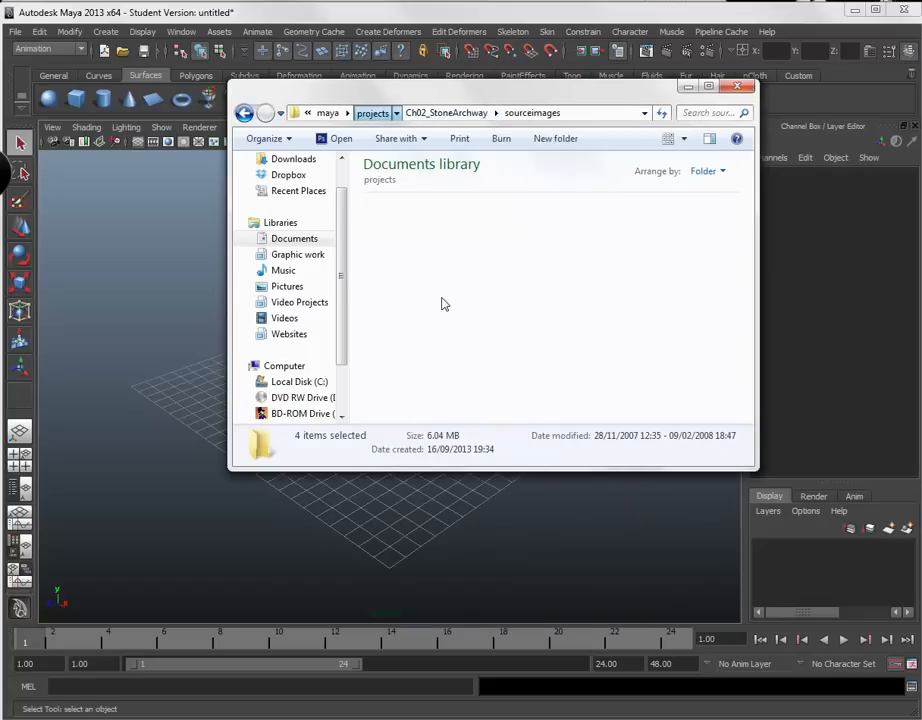
click(590, 268)
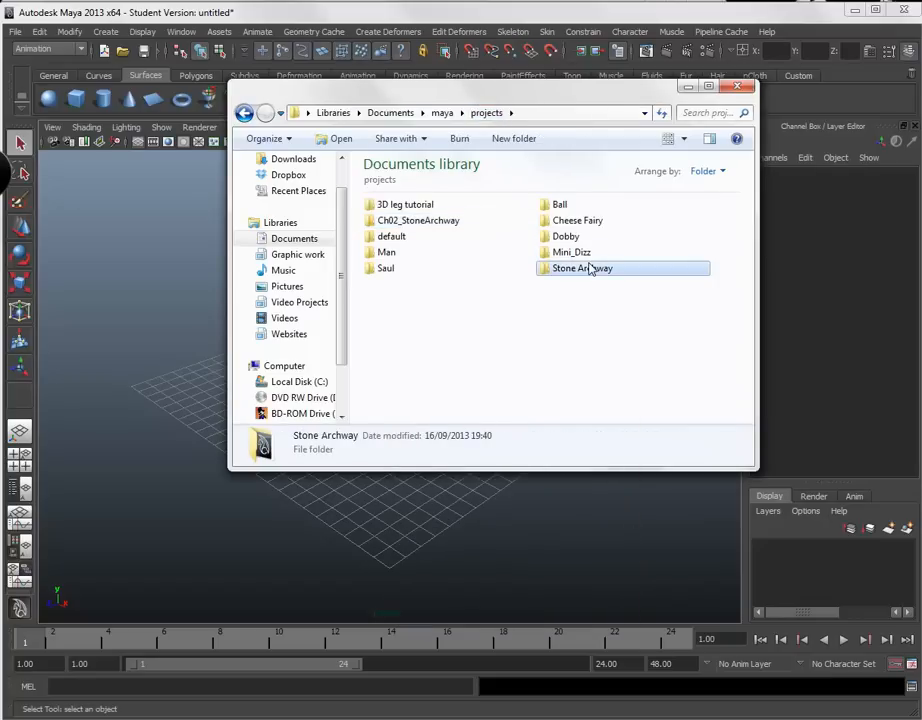
double_click(590, 268)
click(420, 302)
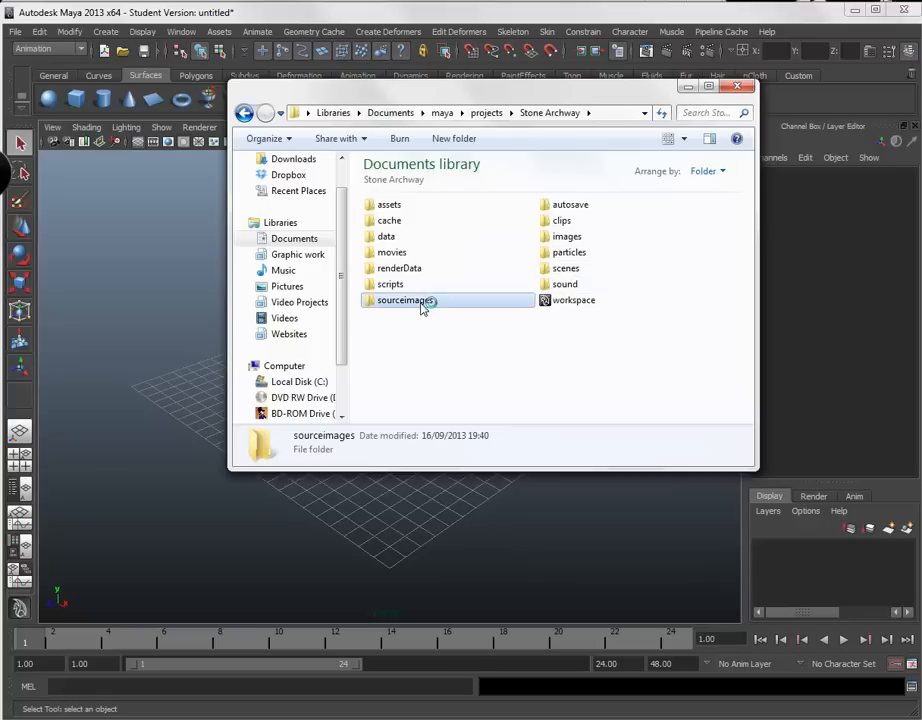
double_click(420, 302)
right_click(438, 288)
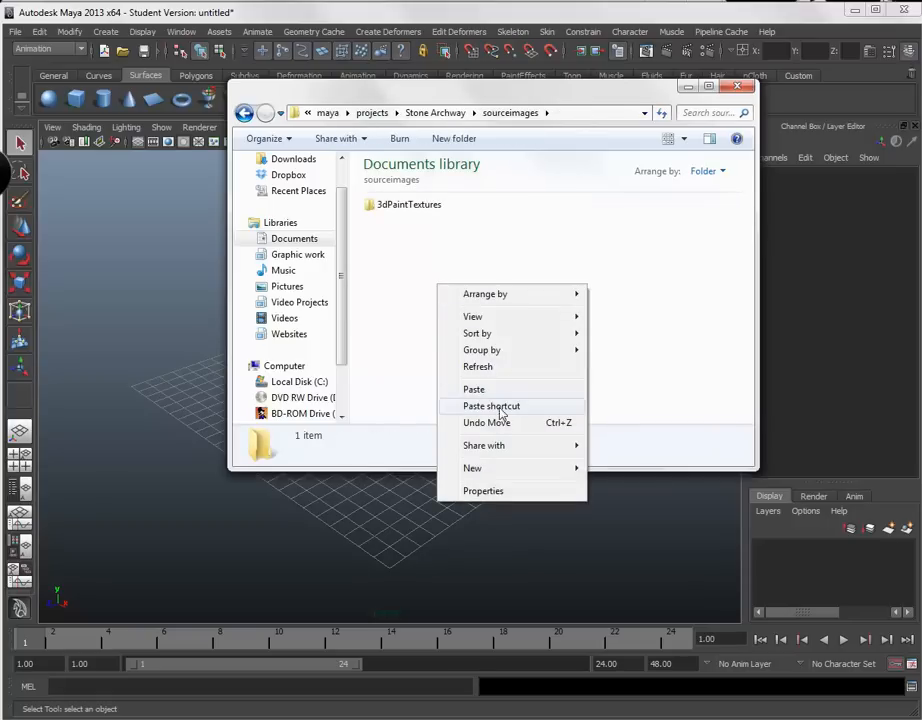
click(496, 390)
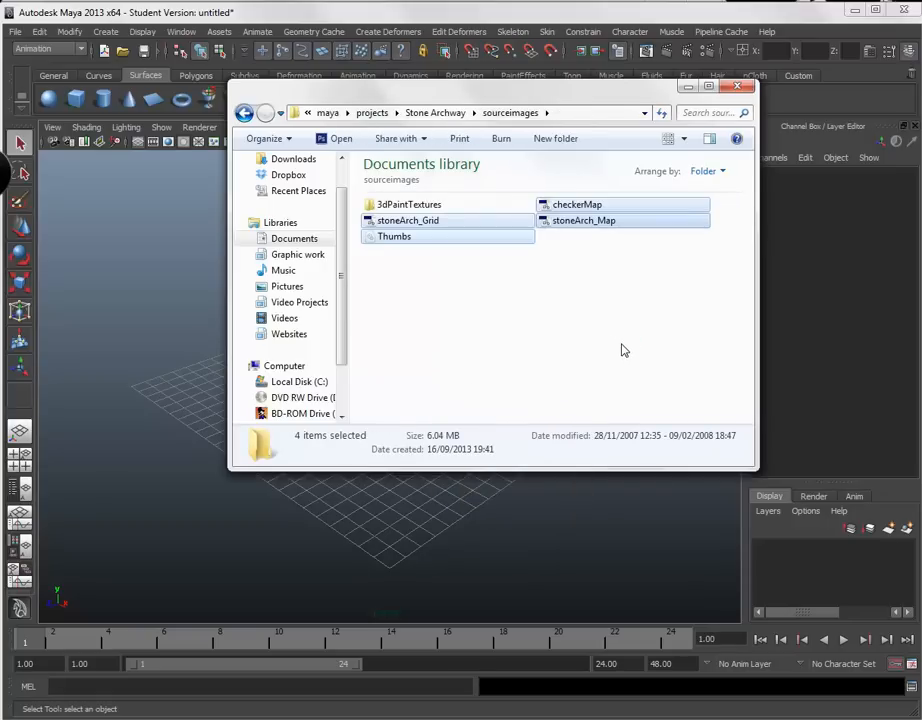
Step: Close the sourceimages folder window and draw a polygon plane about 13.2 by 13.2 units on the grid
click(742, 90)
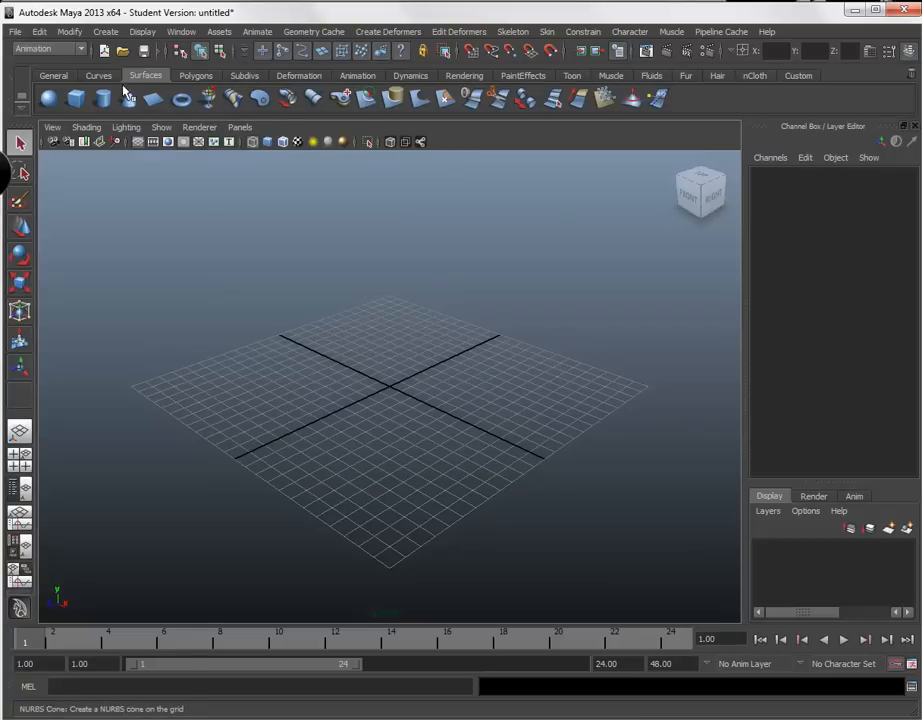
click(195, 76)
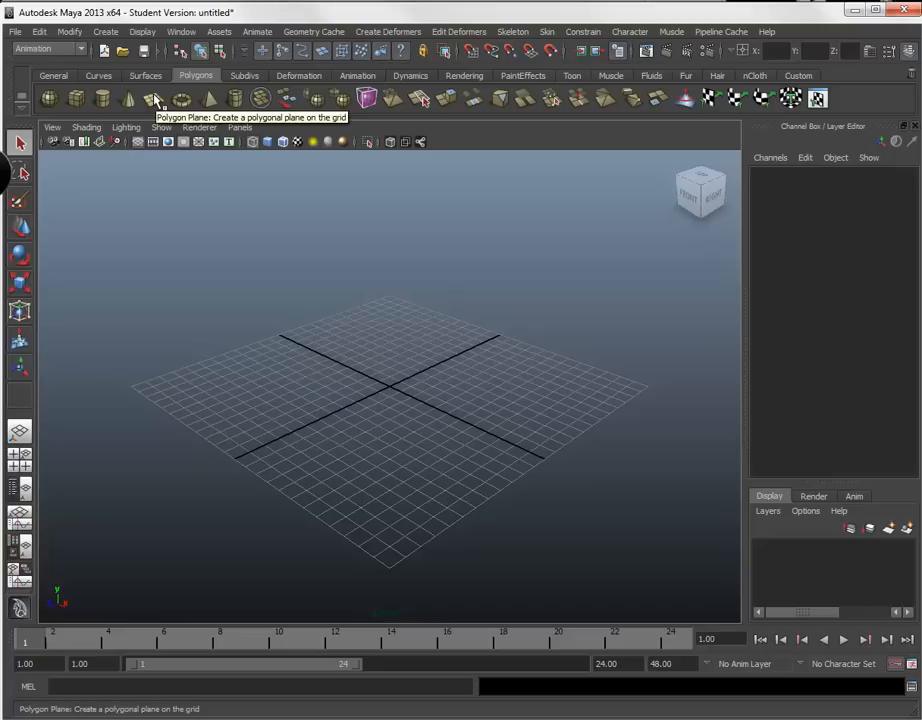
click(155, 101)
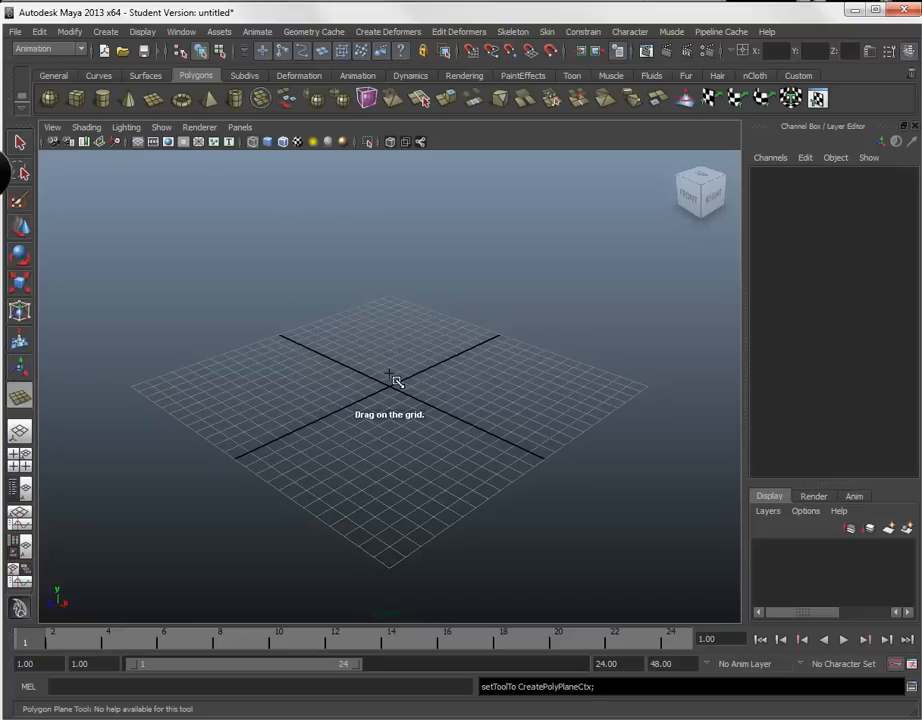
drag(393, 368, 398, 436)
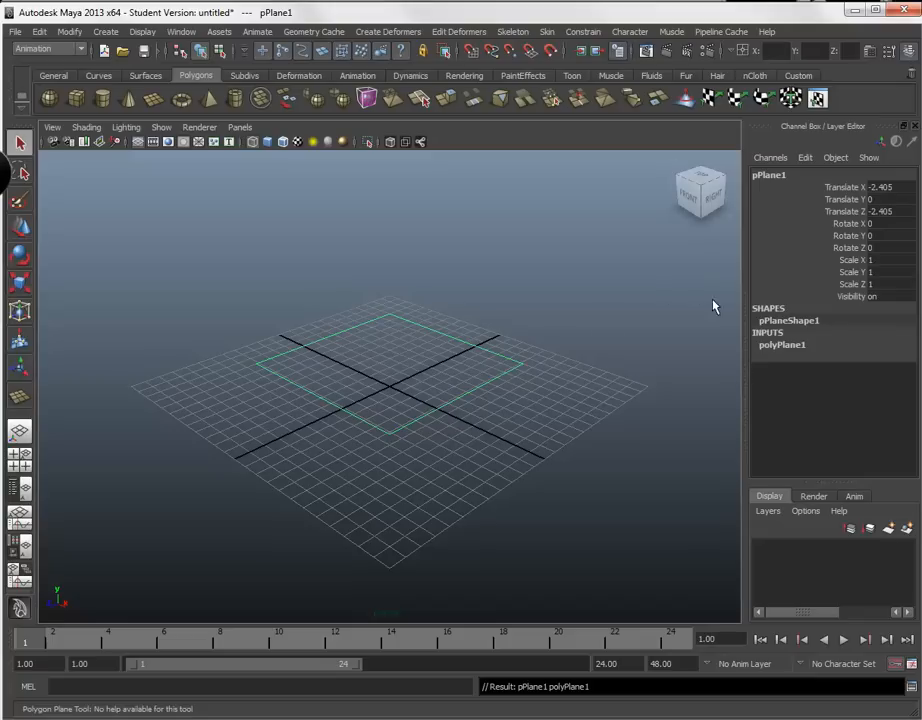
Step: Set the plane's width and height to 24 and its X, Y and Z translation to 0
click(790, 349)
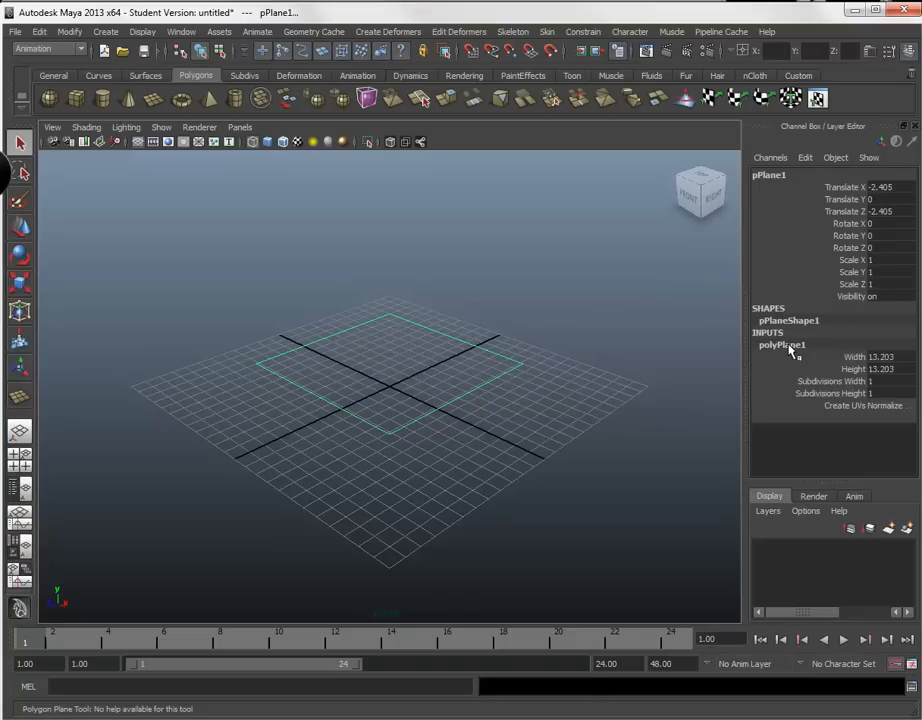
click(907, 358)
shift+click(907, 370)
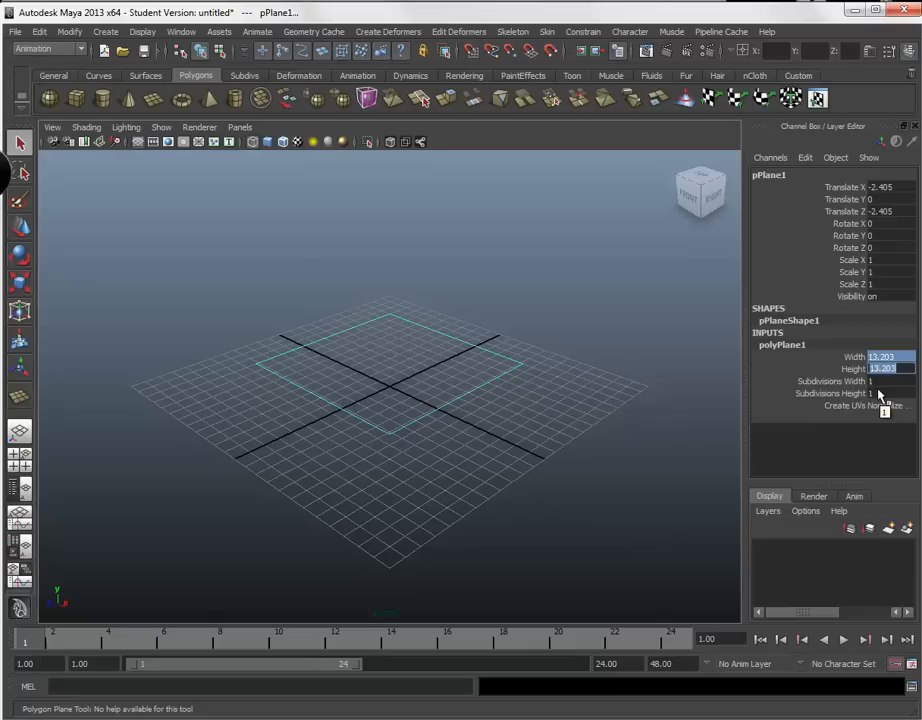
text(24)
key(Return)
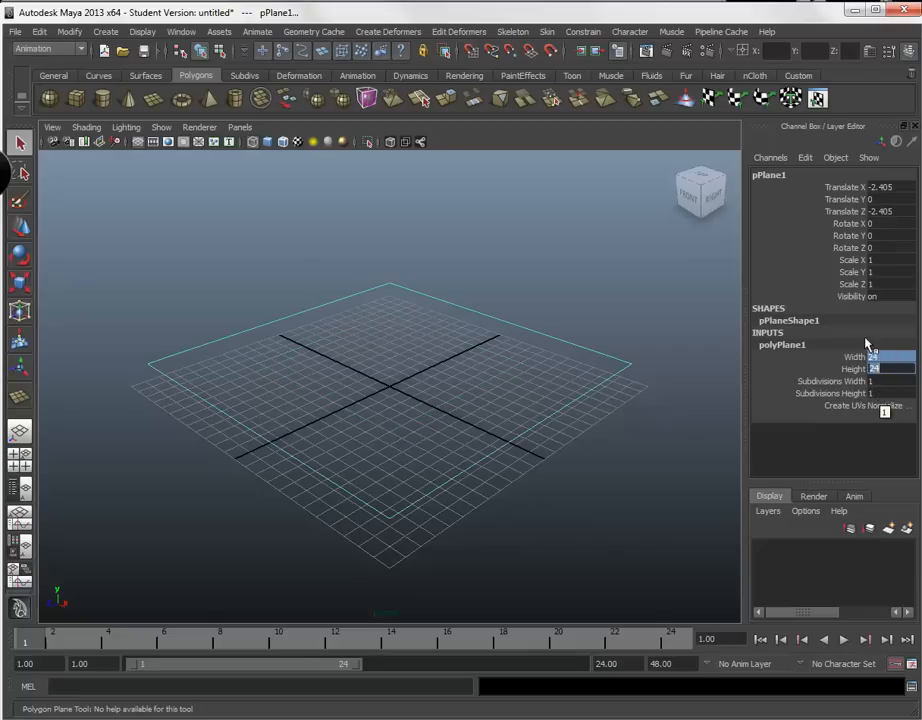
drag(884, 188, 899, 212)
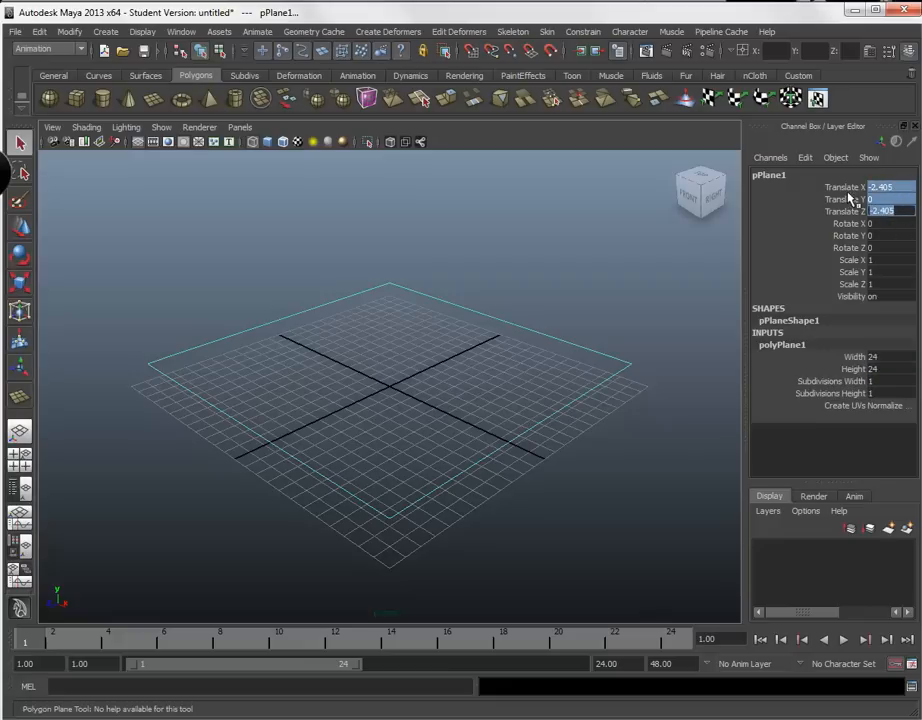
text(0)
key(Return)
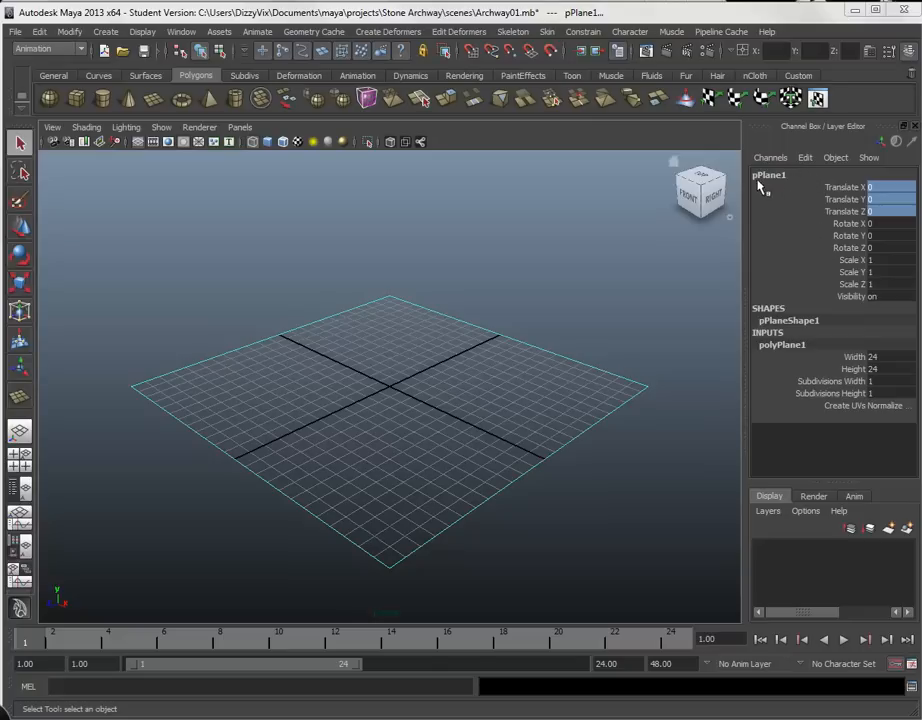
Step: Rename the plane as templateFront
click(797, 178)
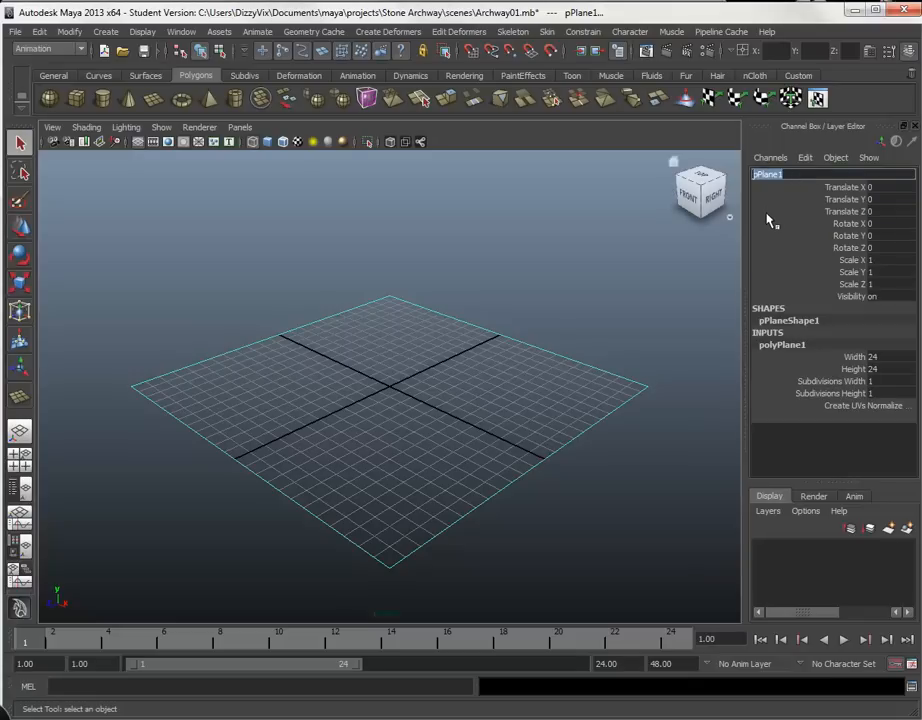
text(templateFront)
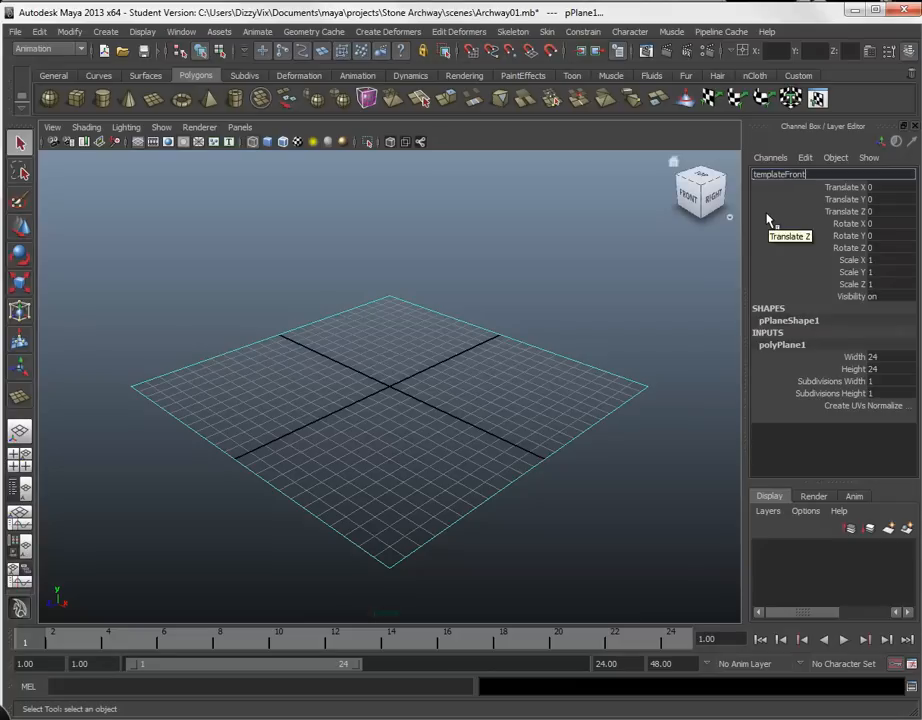
key(Return)
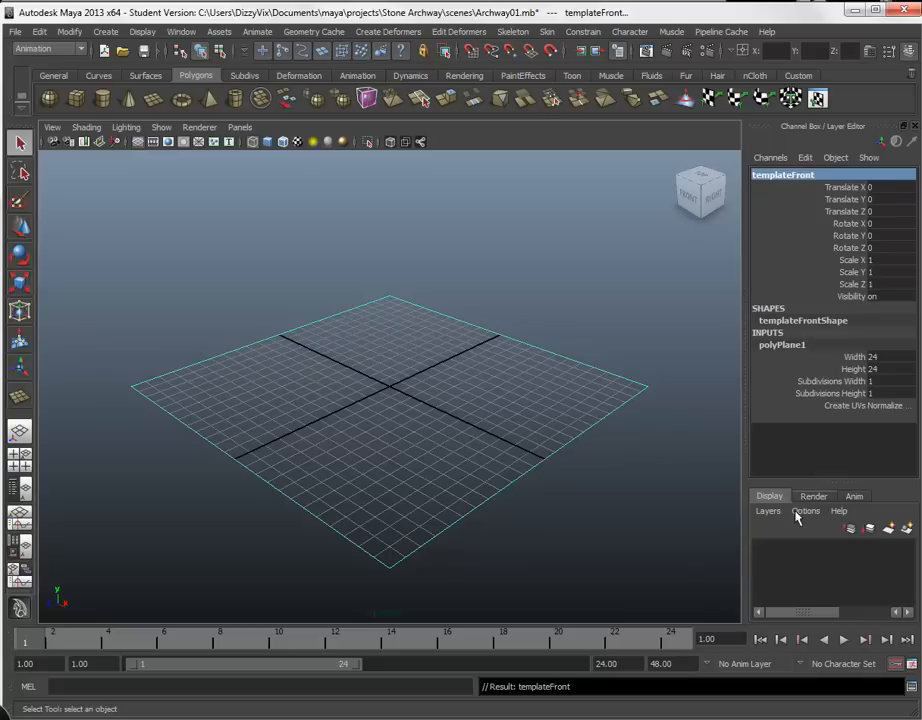
Step: Create a display layer named templateLayer and add the selected templateFront plane to it
click(888, 530)
double_click(830, 551)
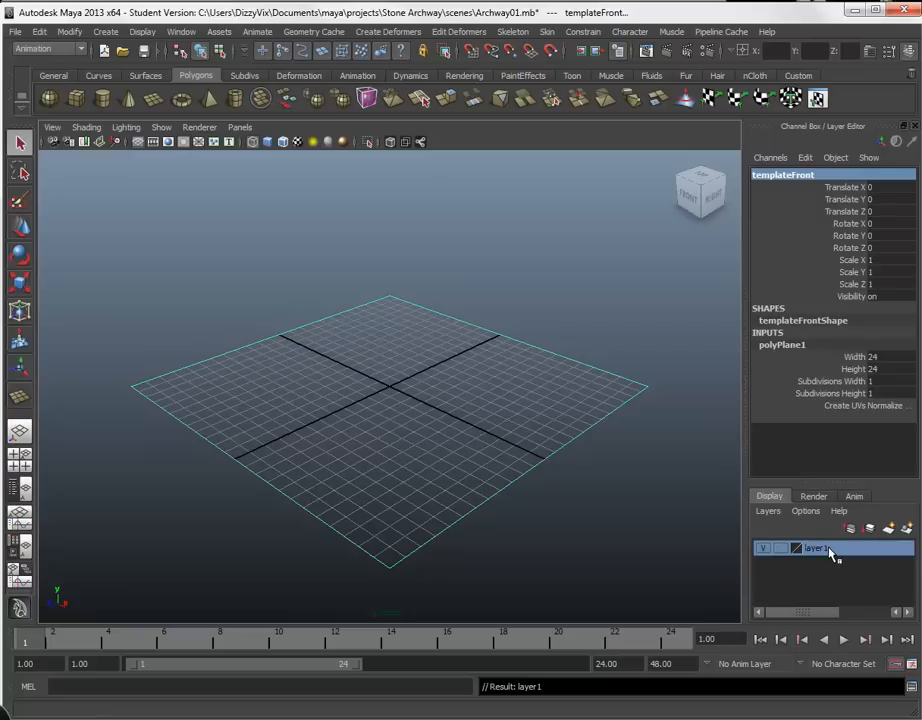
drag(601, 292, 428, 239)
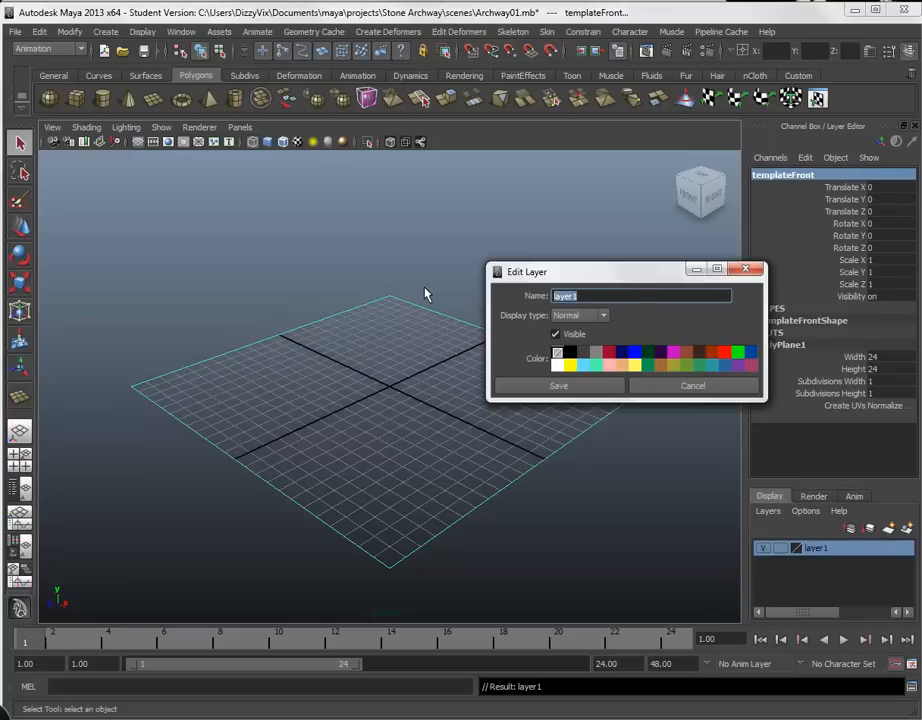
text(templateLayer)
click(553, 385)
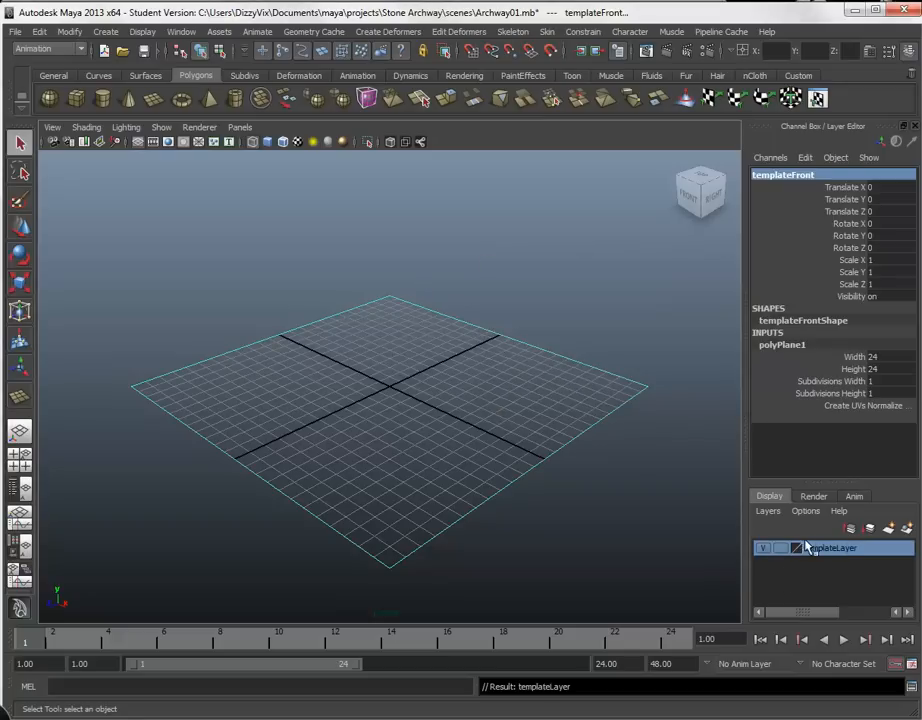
right_click(824, 556)
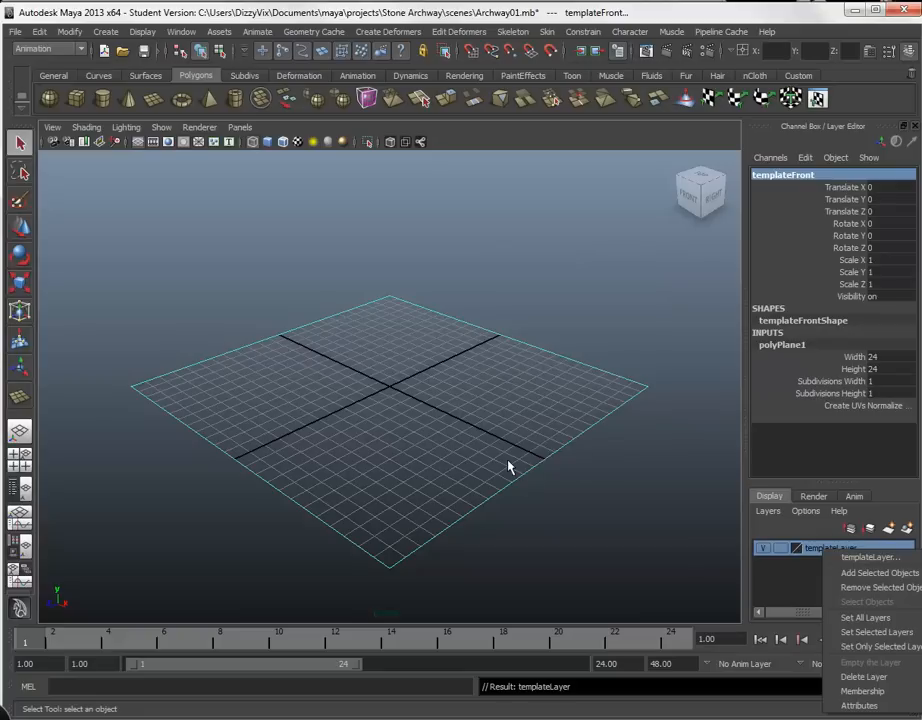
click(852, 575)
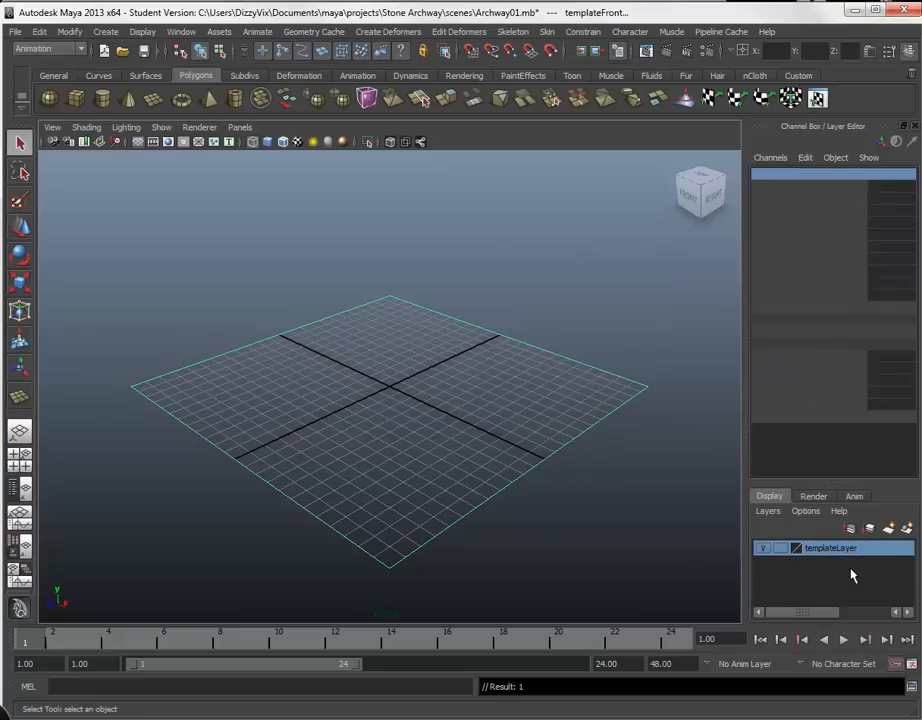
Step: Try out templateLayer's visibility toggle and its template and reference display types, returning it to visible and normal
click(767, 556)
click(765, 549)
click(767, 556)
click(767, 553)
click(768, 553)
click(768, 553)
click(786, 552)
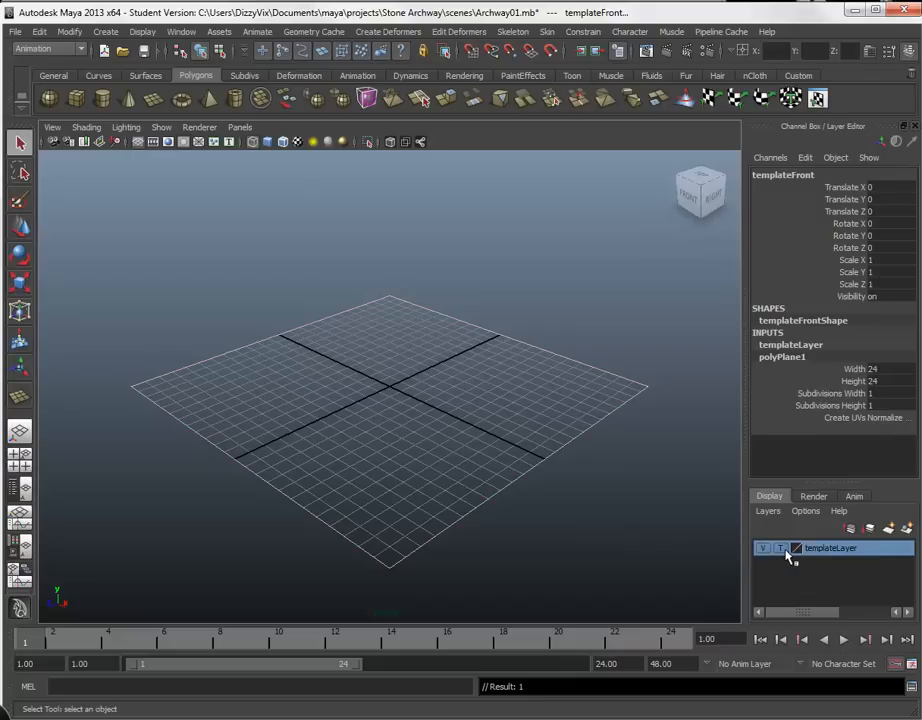
click(628, 500)
click(781, 549)
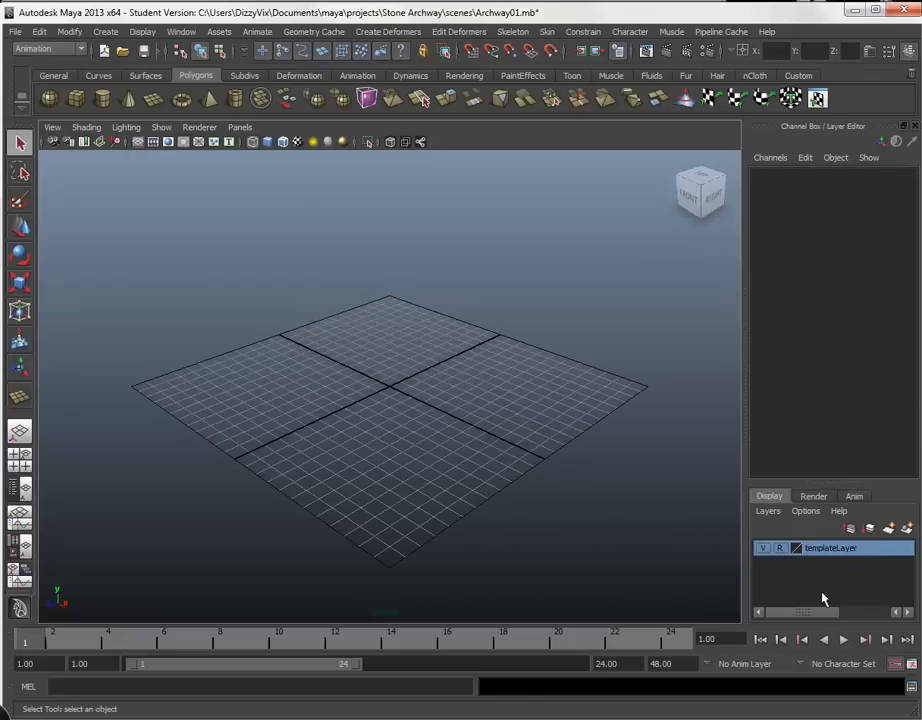
click(764, 548)
click(764, 548)
key(space)
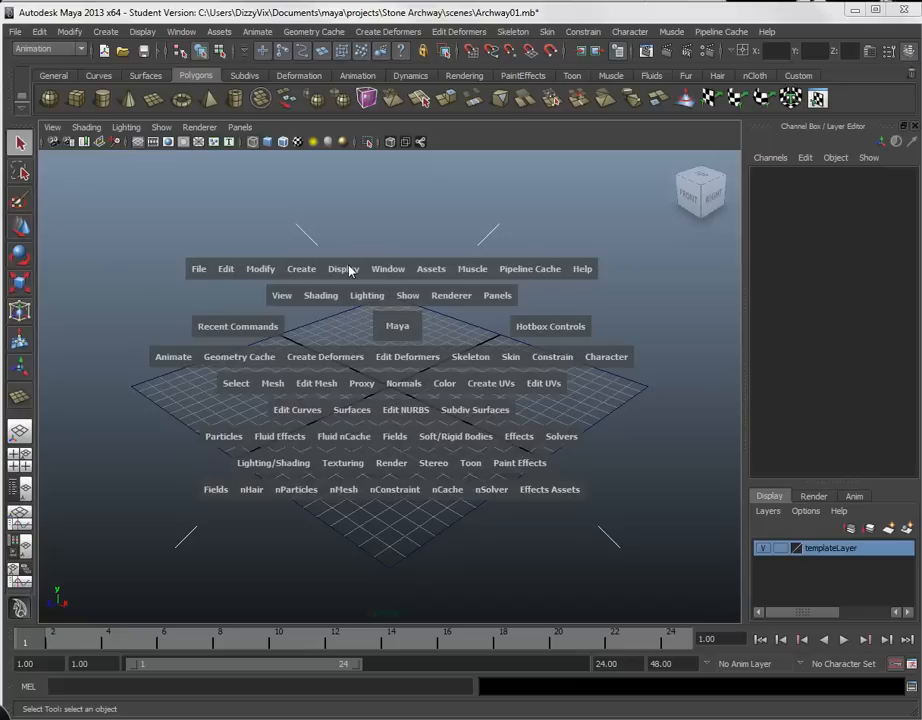
click(285, 297)
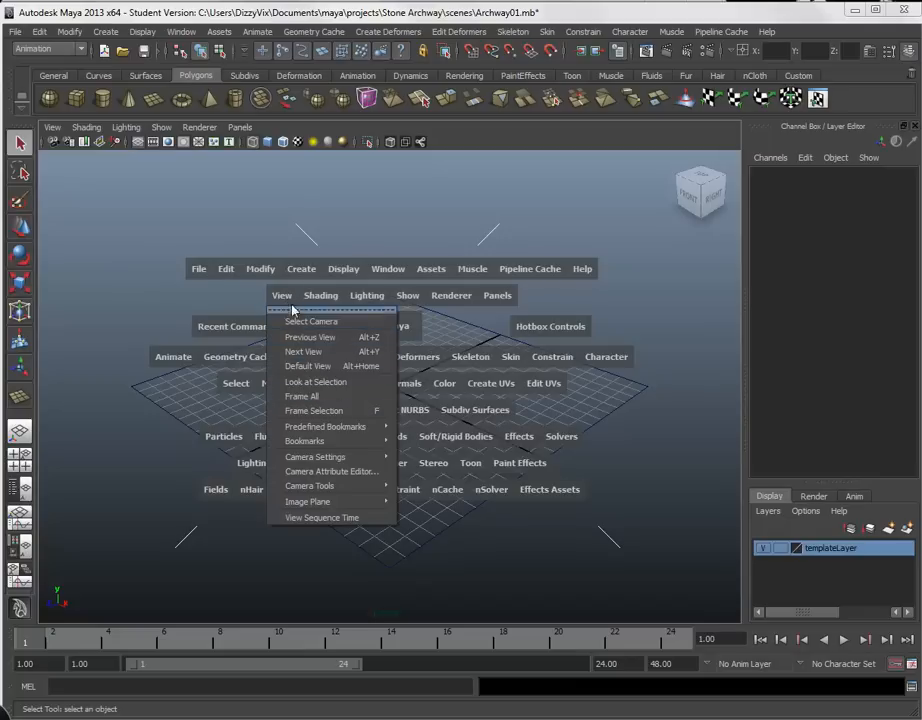
click(282, 296)
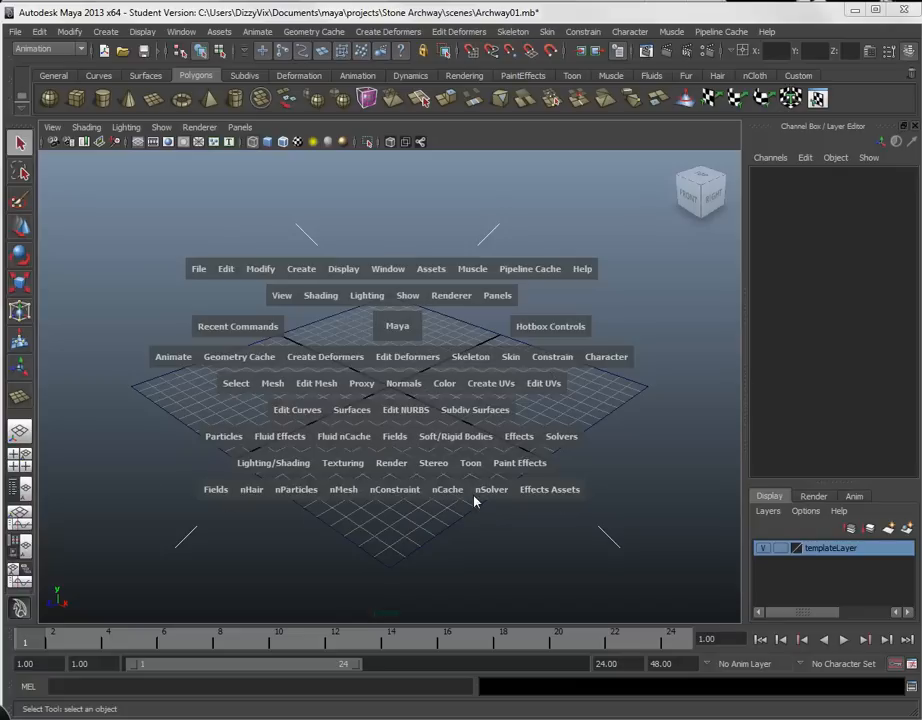
key(space)
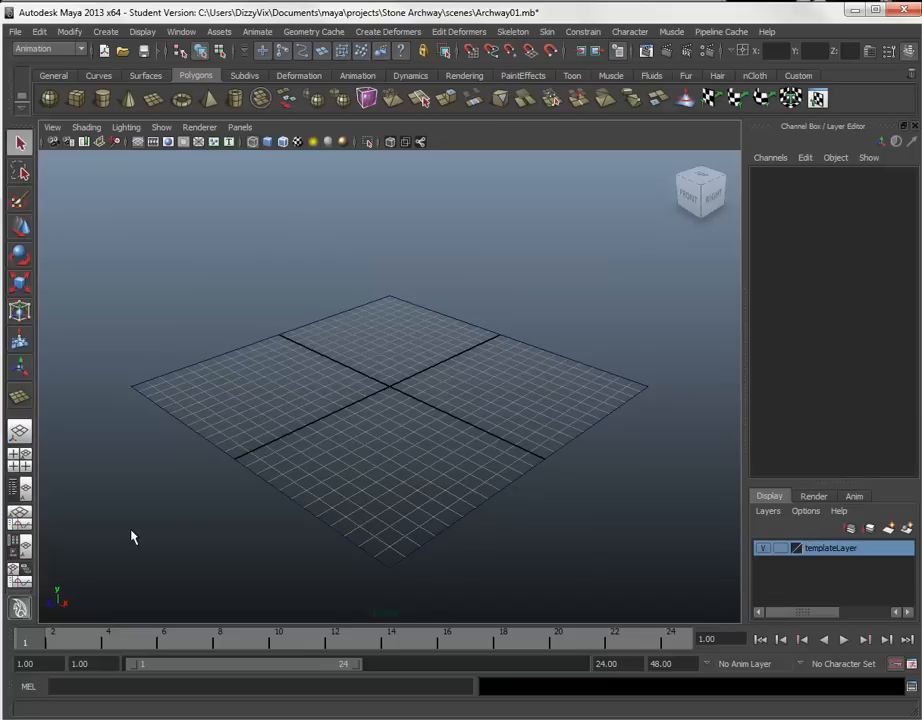
Step: Switch the workspace layout to NodeEditor/Hypershade/Persp and maximize the Hypershade
right_click(22, 582)
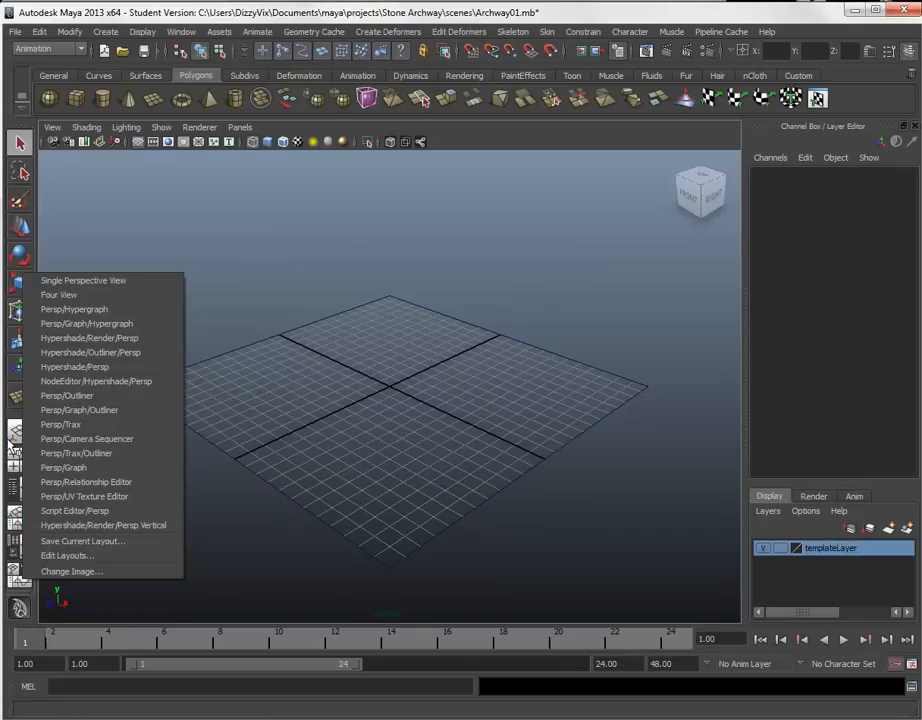
click(83, 280)
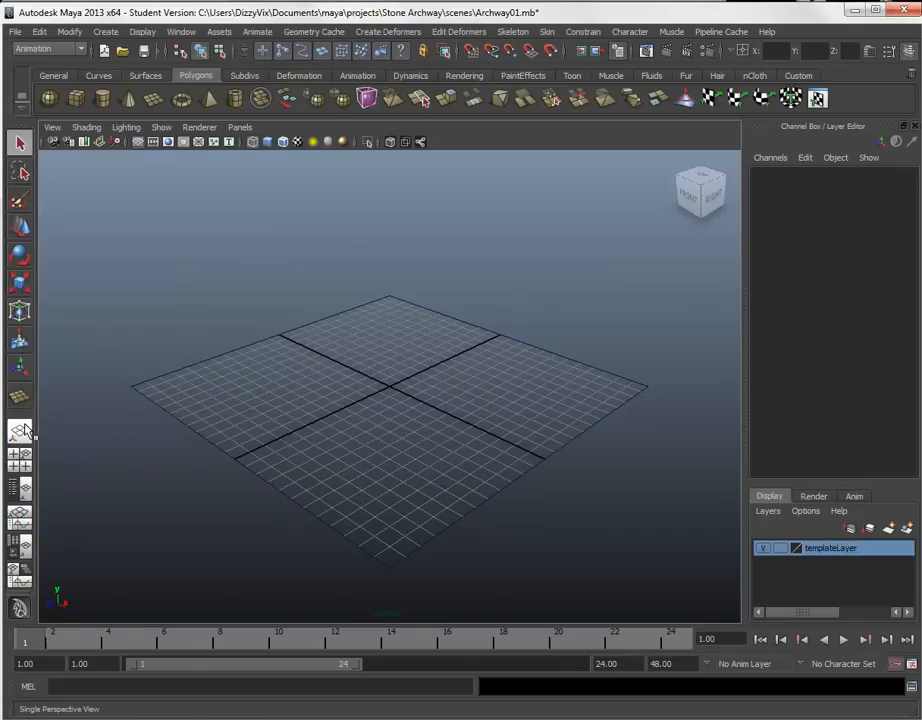
right_click(25, 430)
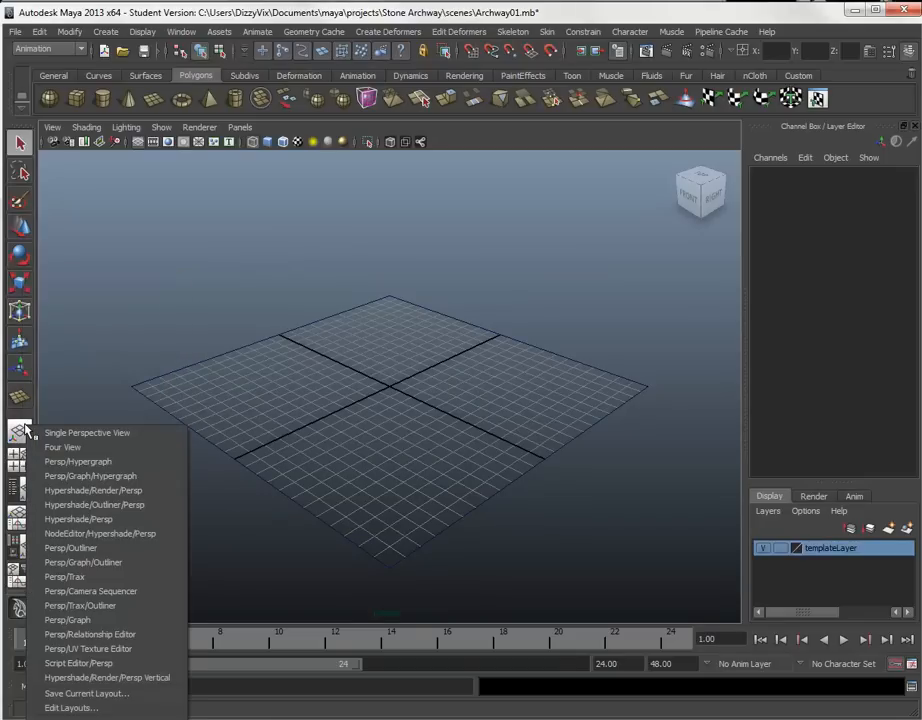
right_click(18, 588)
right_click(18, 588)
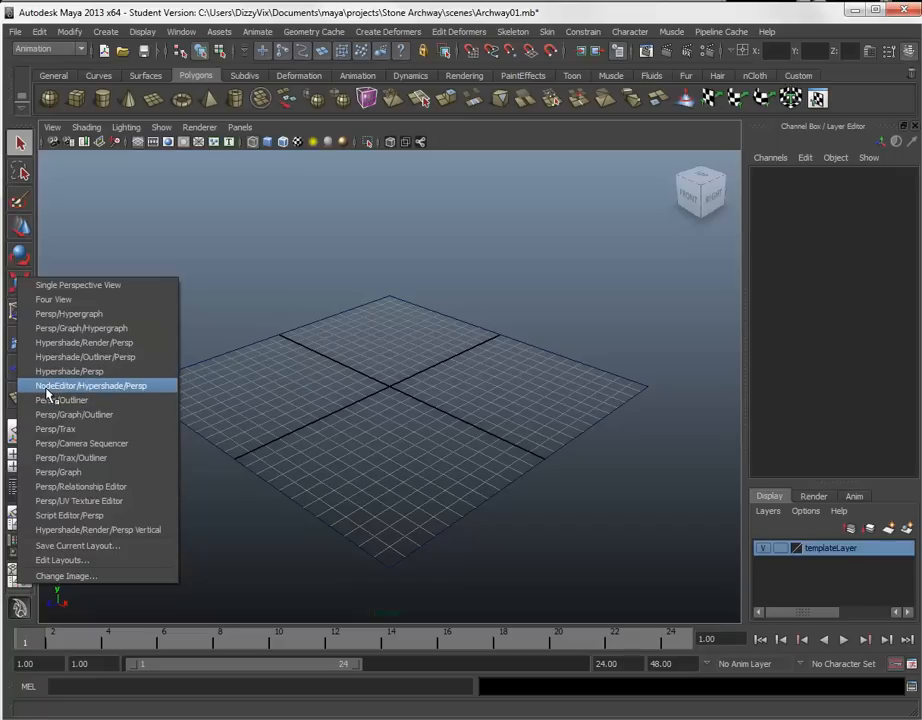
click(127, 387)
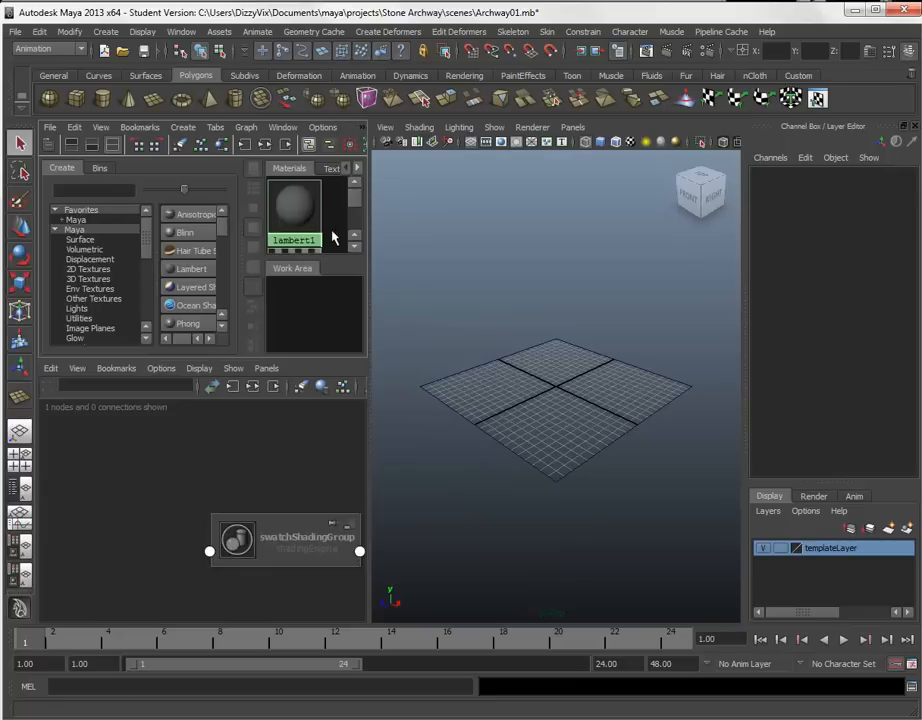
key(space)
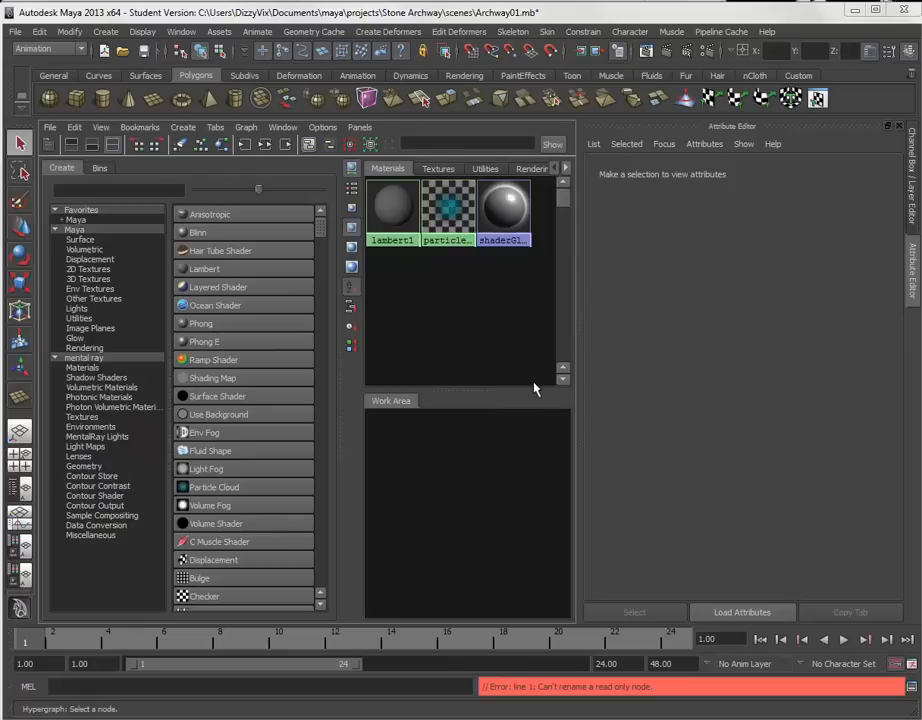
Step: Raise the transparency of the default lambert1 material to about half
click(392, 216)
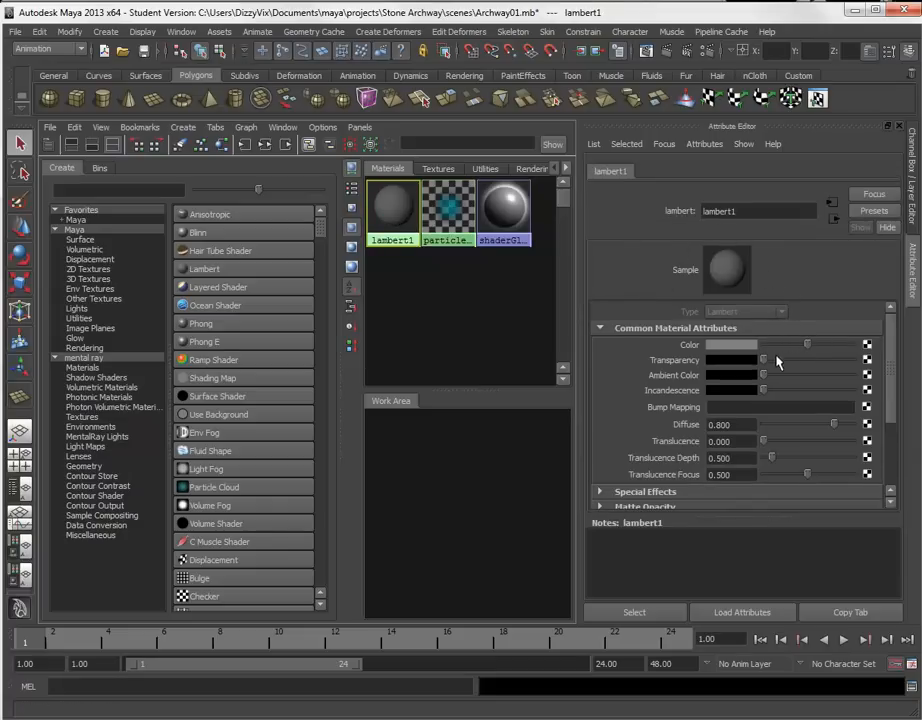
drag(763, 365, 808, 362)
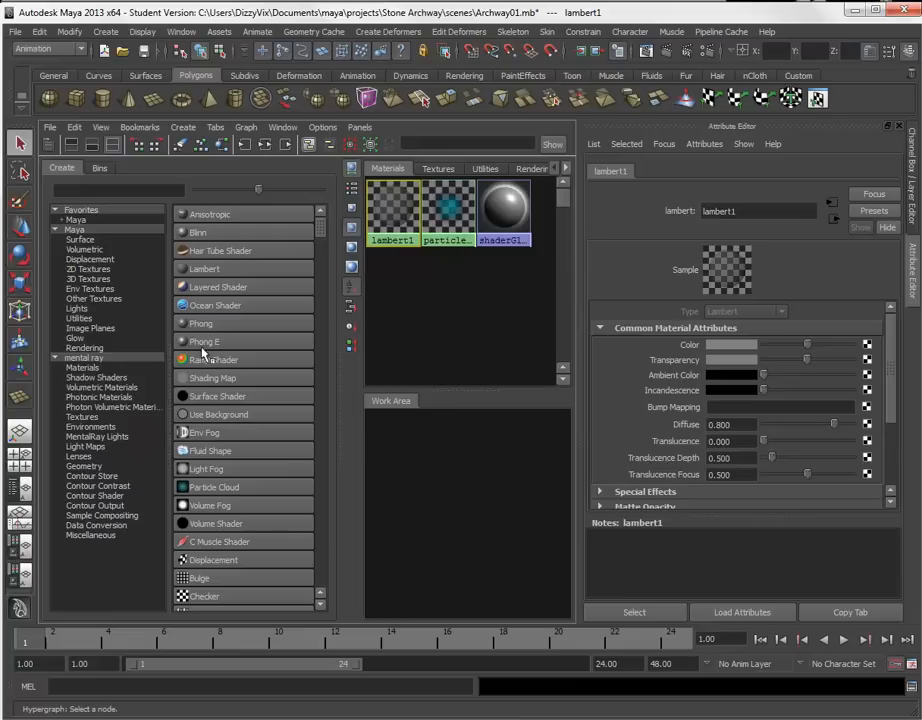
Step: Create a new Lambert material and name it Templates
click(204, 268)
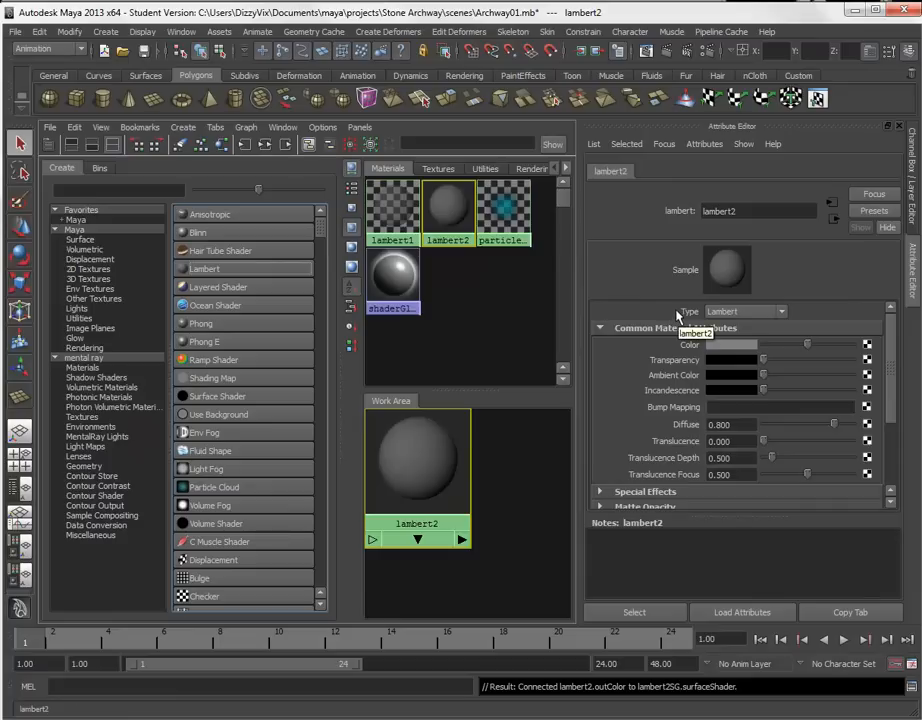
double_click(728, 211)
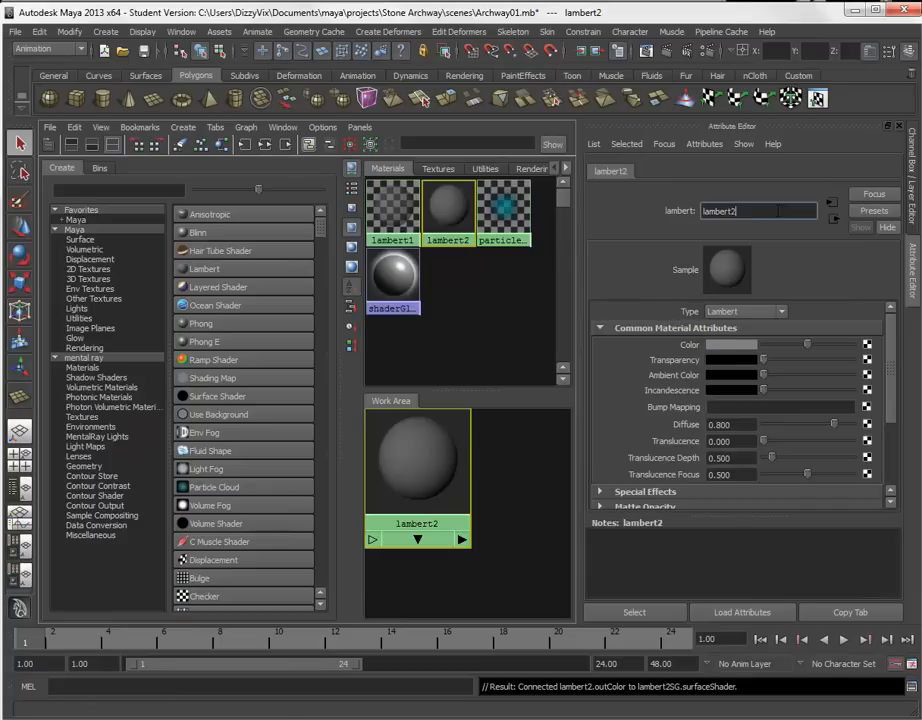
text(Teamplates)
key(Return)
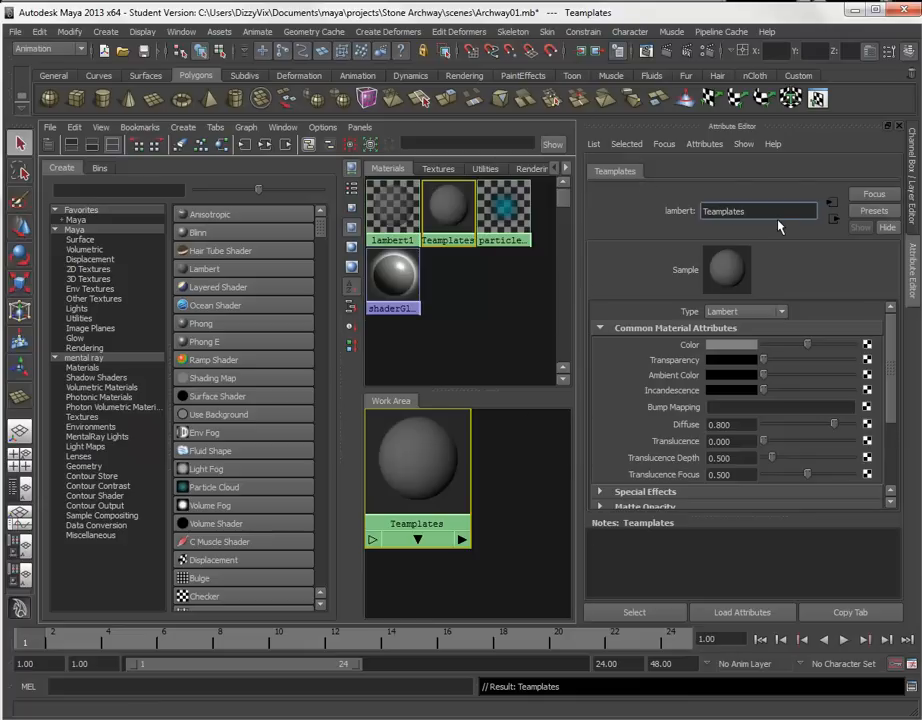
click(722, 213)
key(BackSpace)
key(Return)
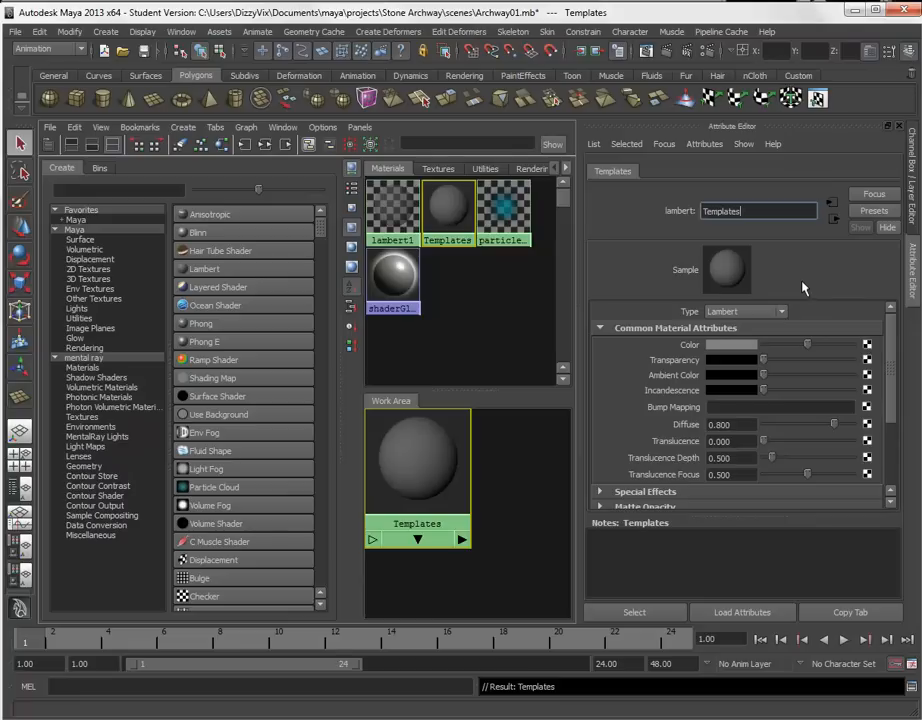
Step: Map a File texture to the Templates material's color and load stoneArch_Grid.tif as its image
click(737, 349)
click(866, 347)
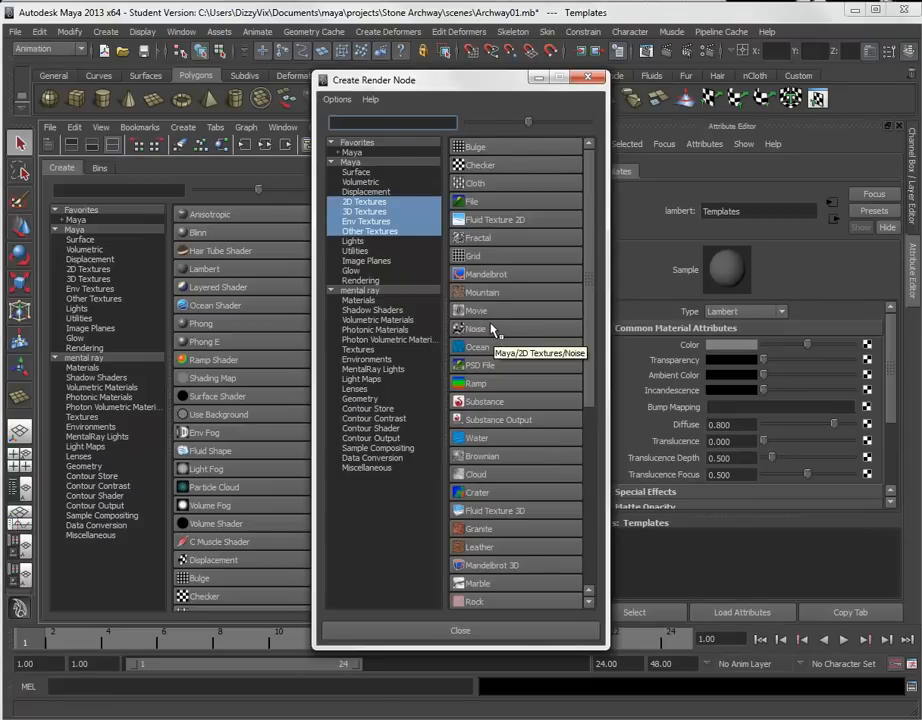
click(472, 203)
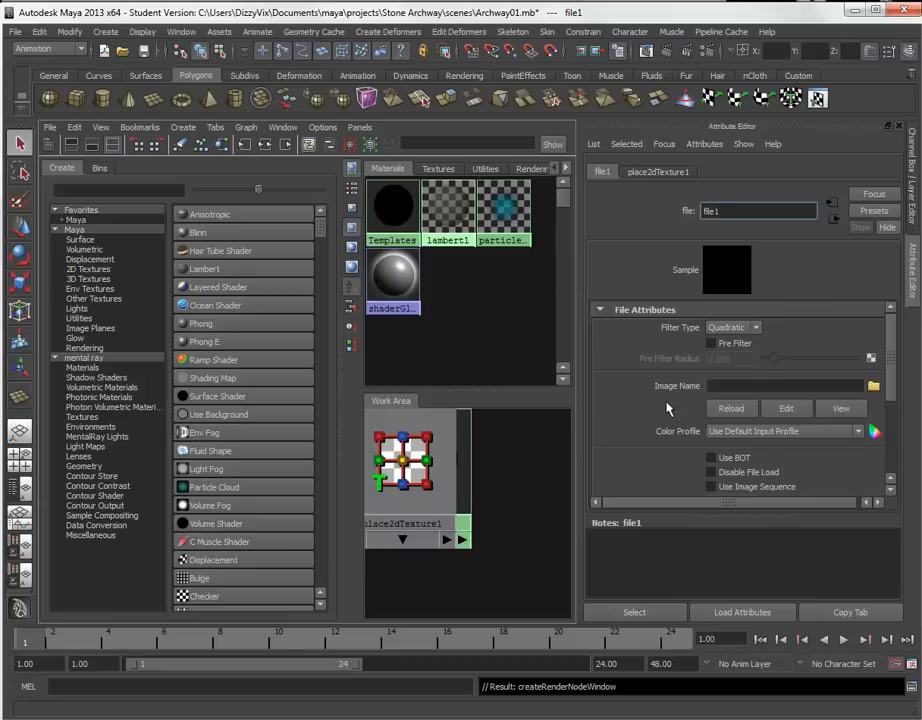
click(874, 387)
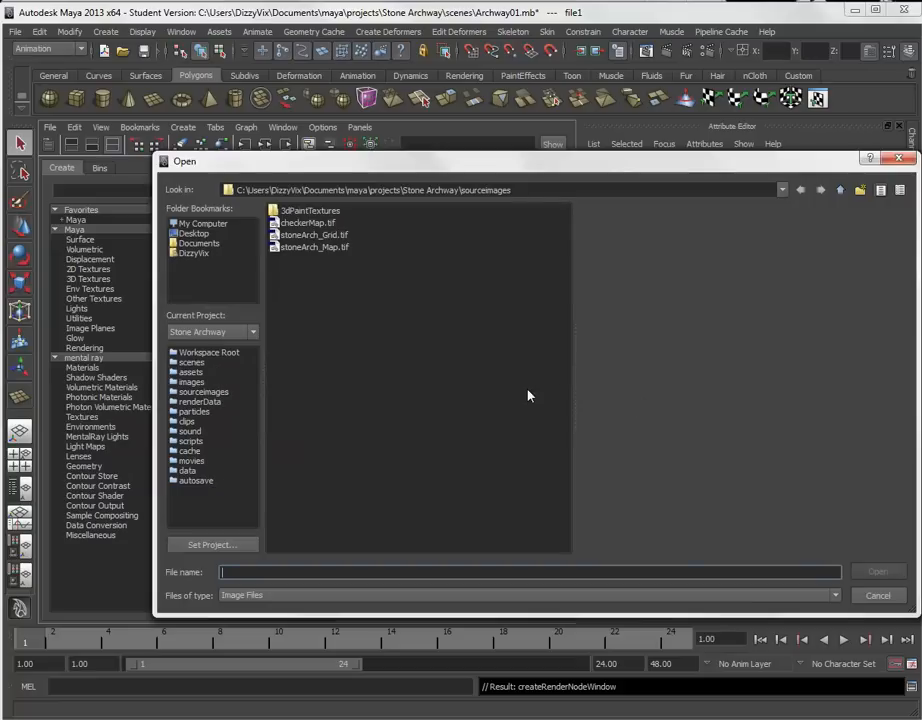
click(318, 225)
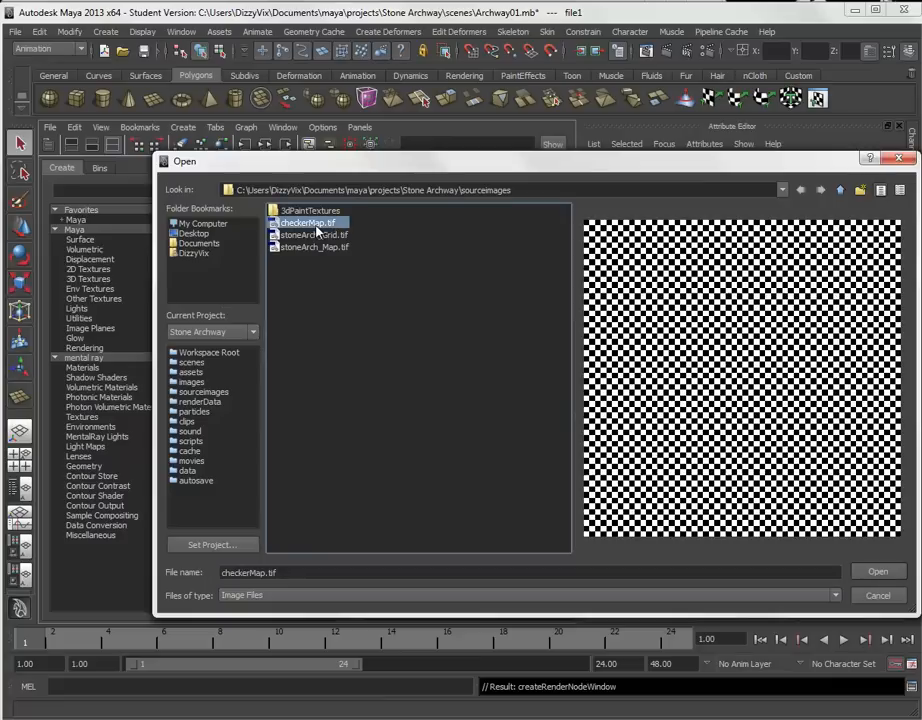
click(314, 237)
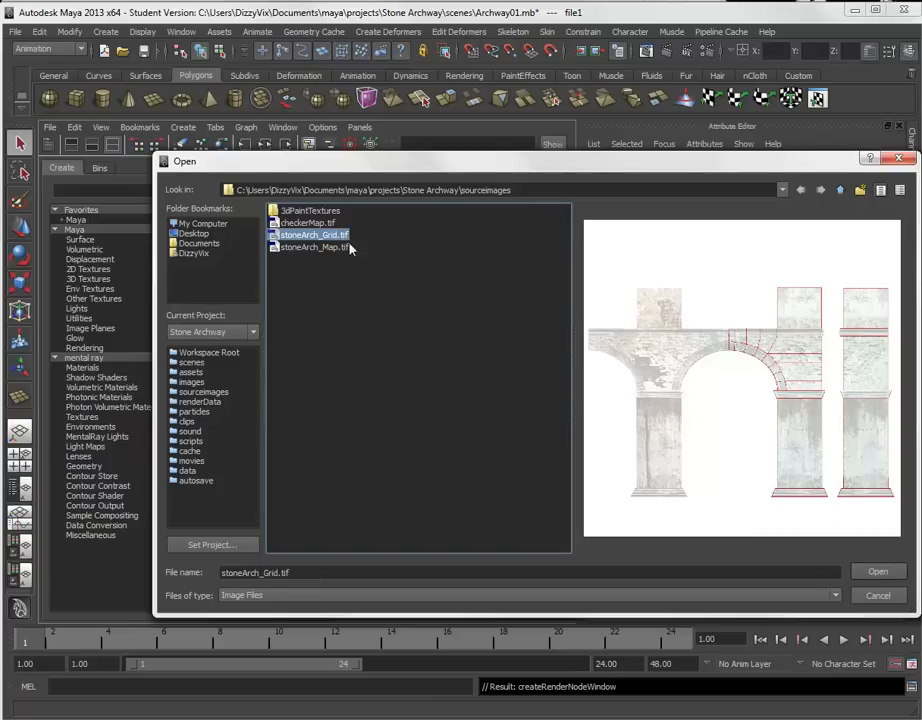
click(320, 247)
click(321, 236)
click(857, 572)
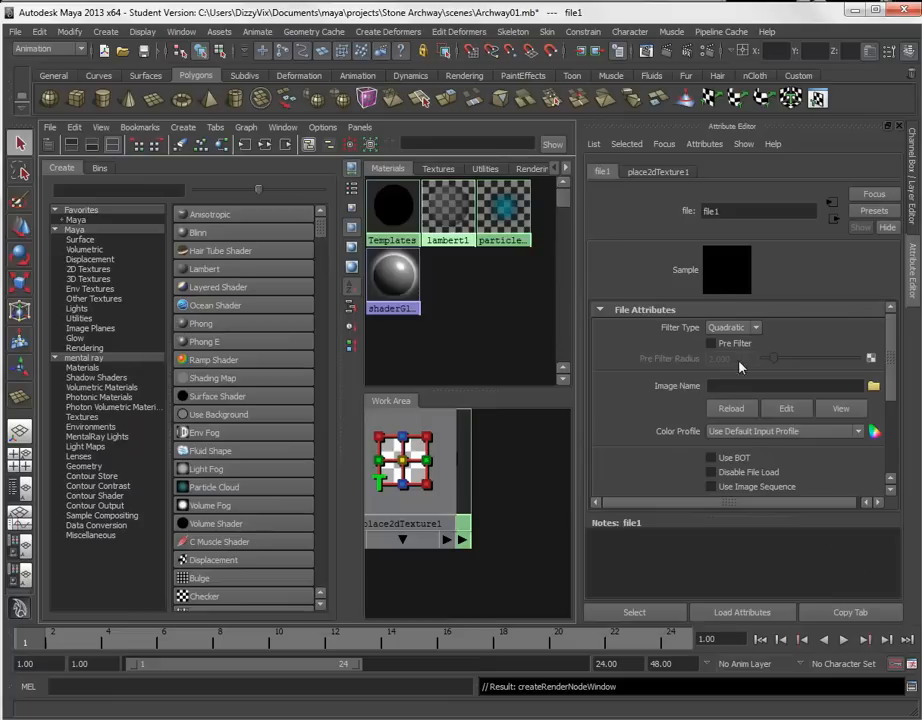
Step: Rename the file texture node as Grid and clear the selection
double_click(742, 214)
text(G)
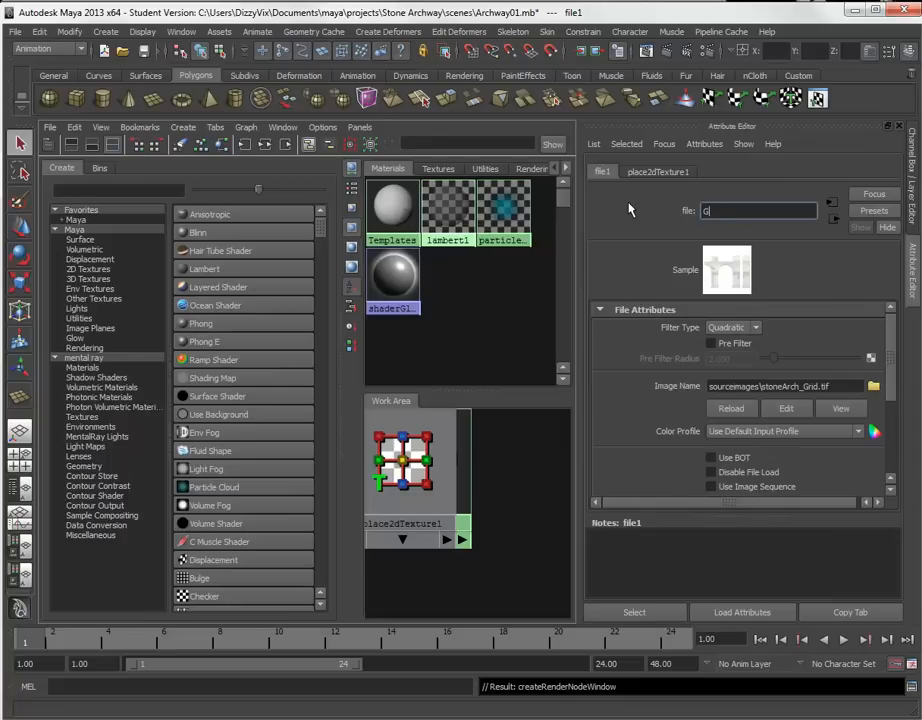
text(rid)
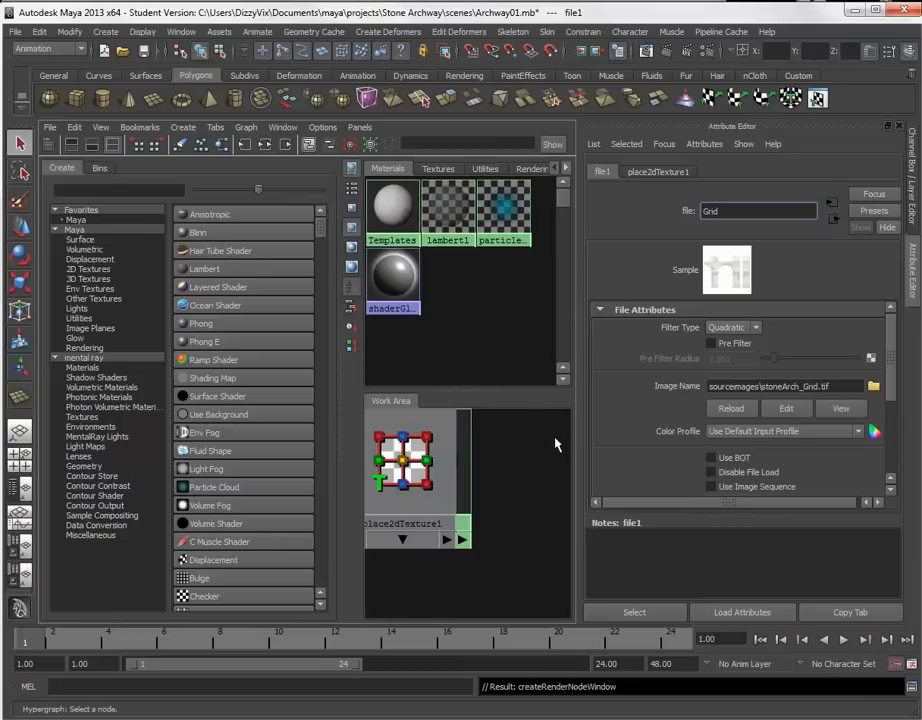
key(Return)
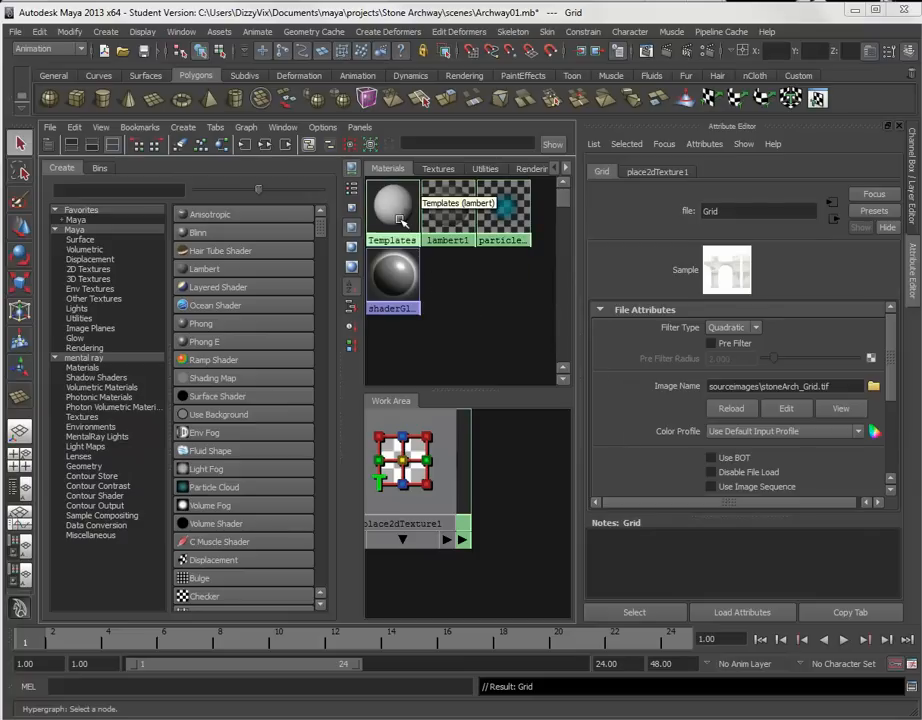
click(490, 322)
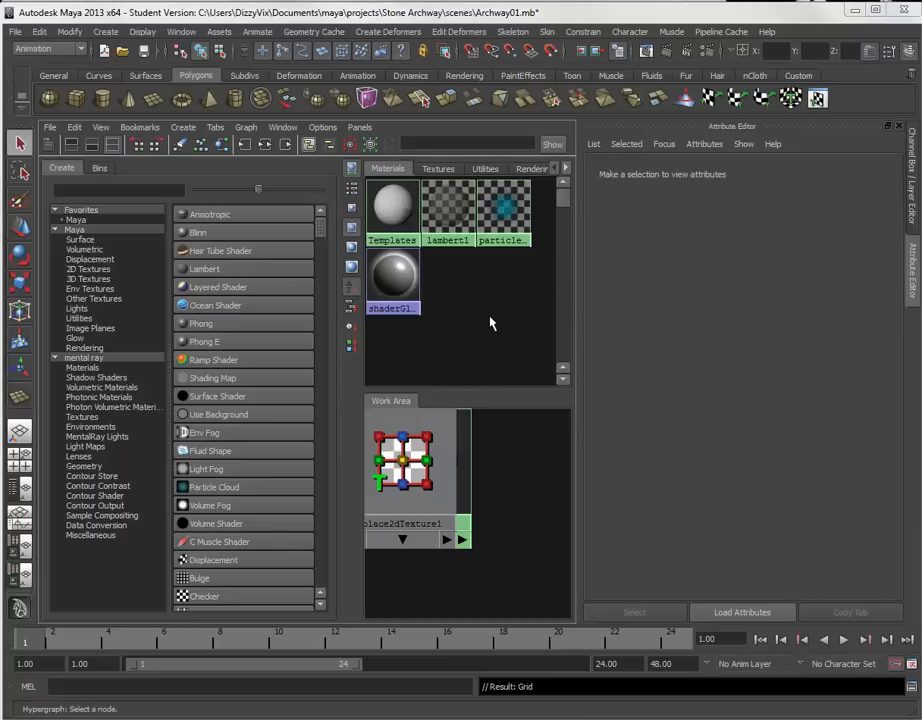
Step: Restore the multi-pane layout with the channel box shown, and assign the Templates material to the templateFront plane
key(space)
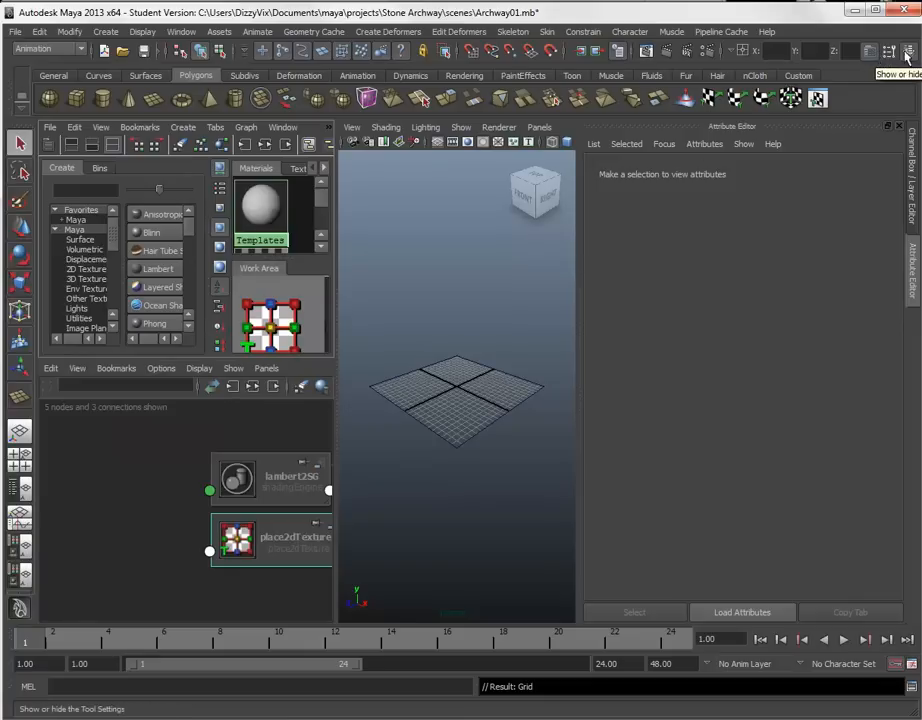
click(871, 53)
click(871, 53)
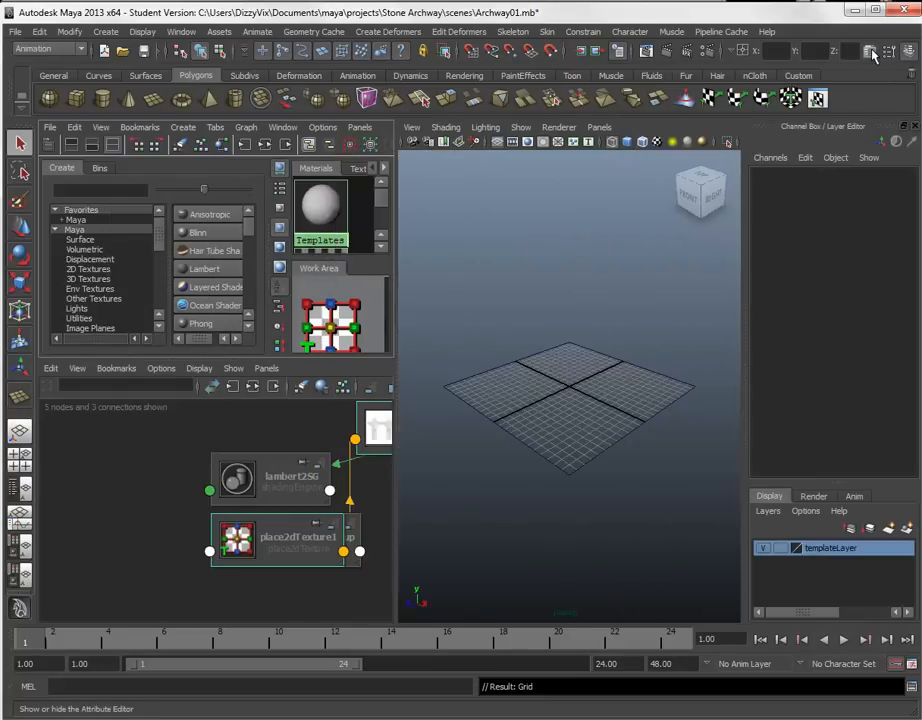
click(563, 407)
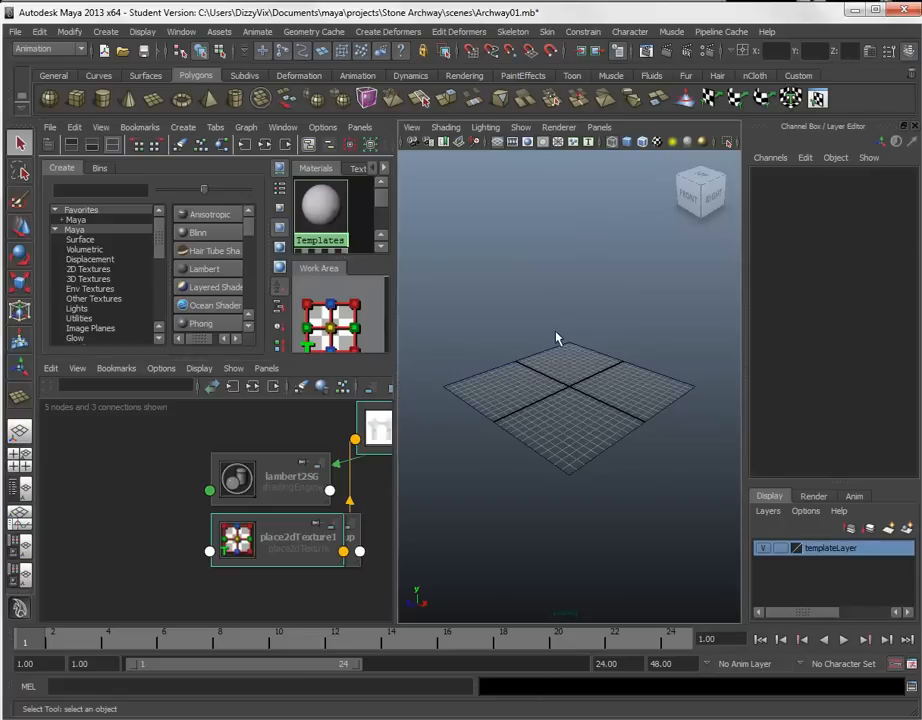
click(574, 374)
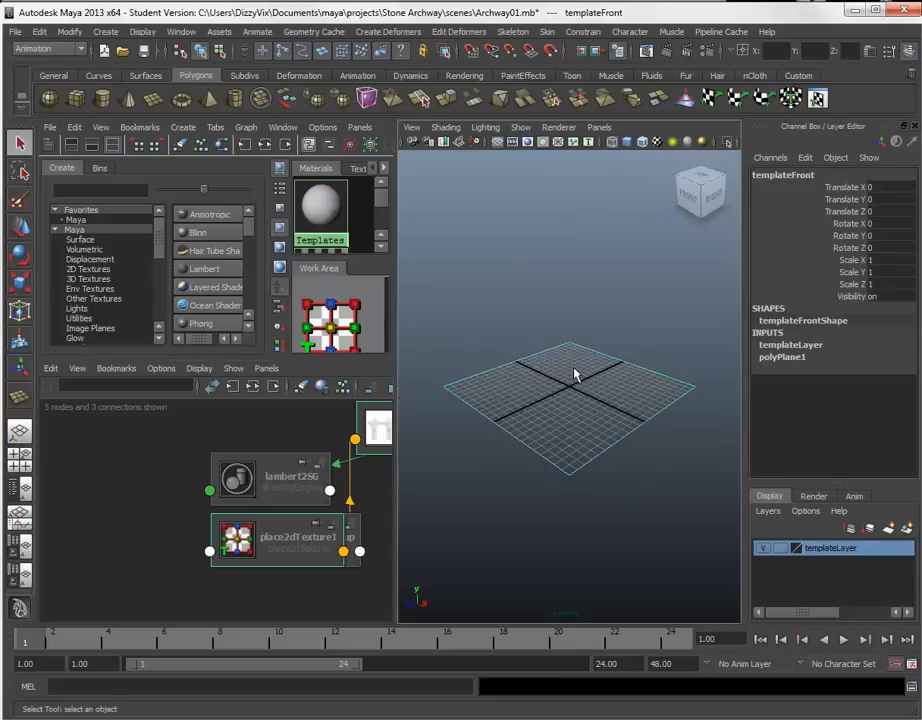
right_click(317, 218)
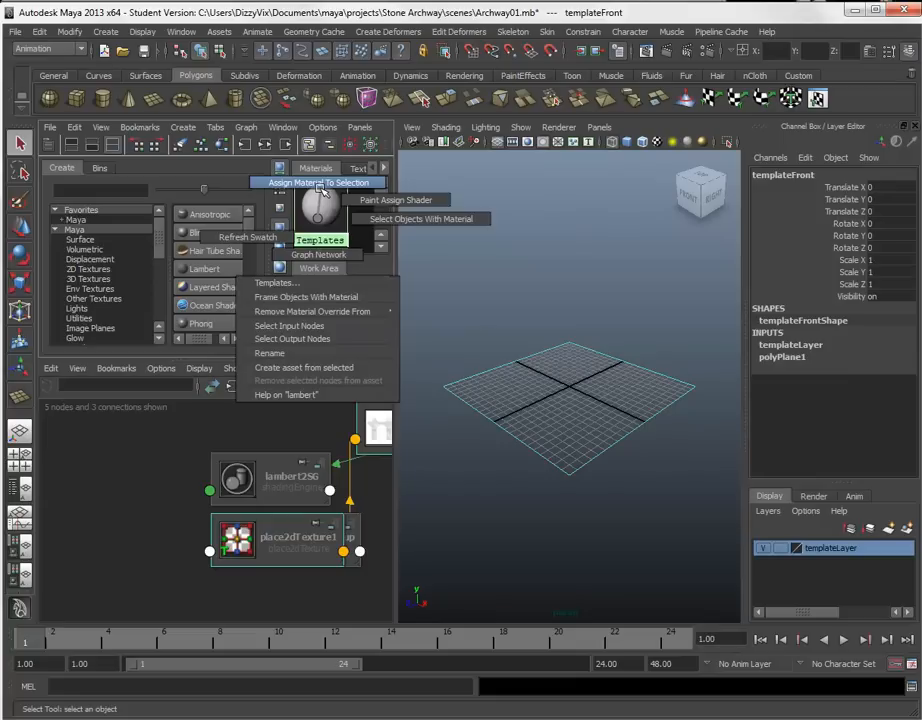
click(319, 184)
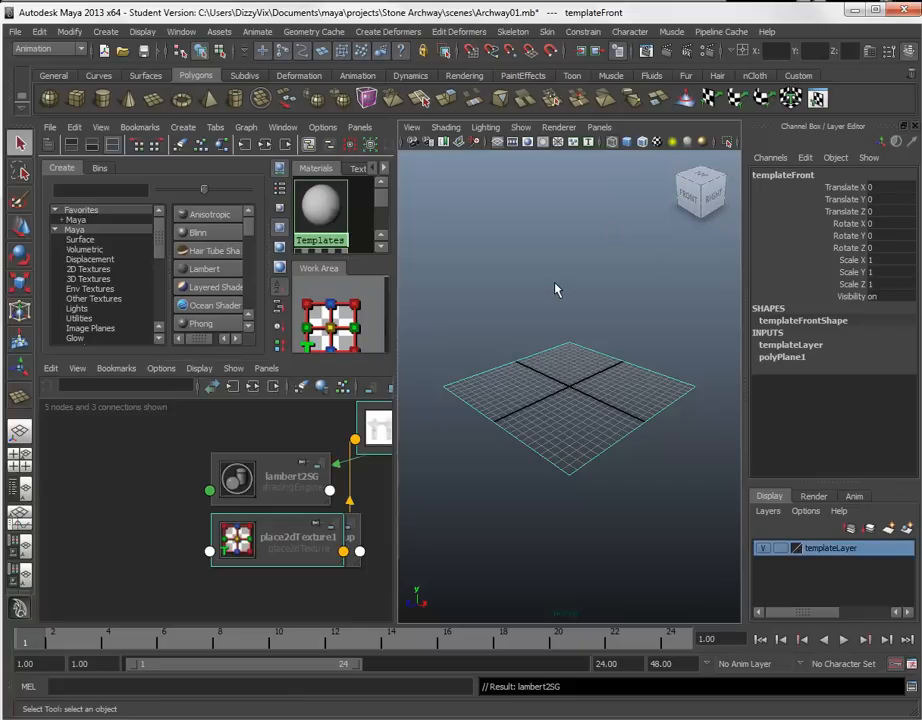
Step: Turn on textured display in the perspective view and maximize that view
key(6)
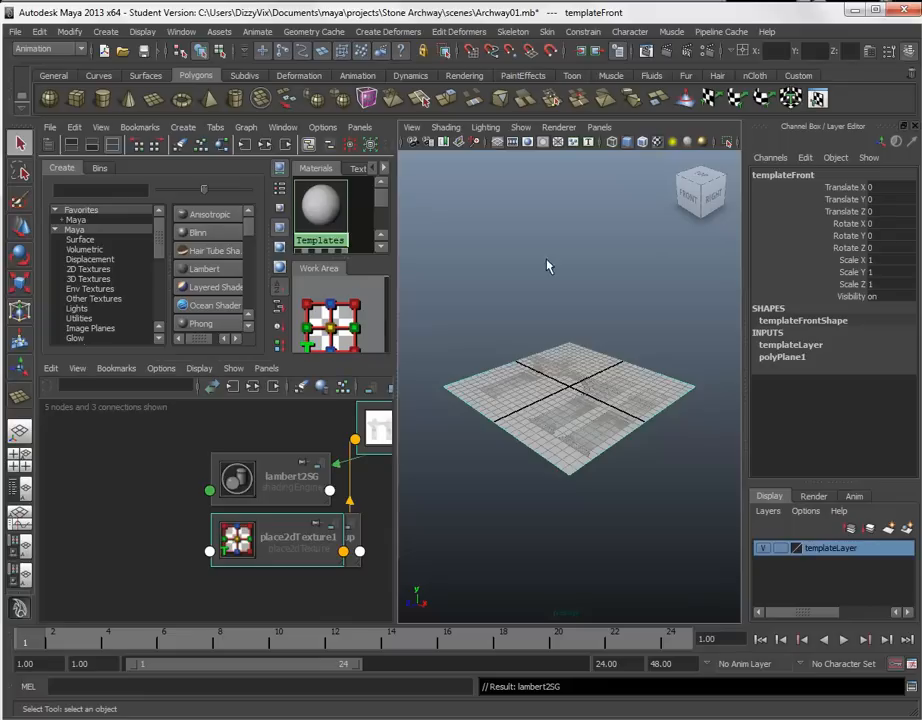
key(space)
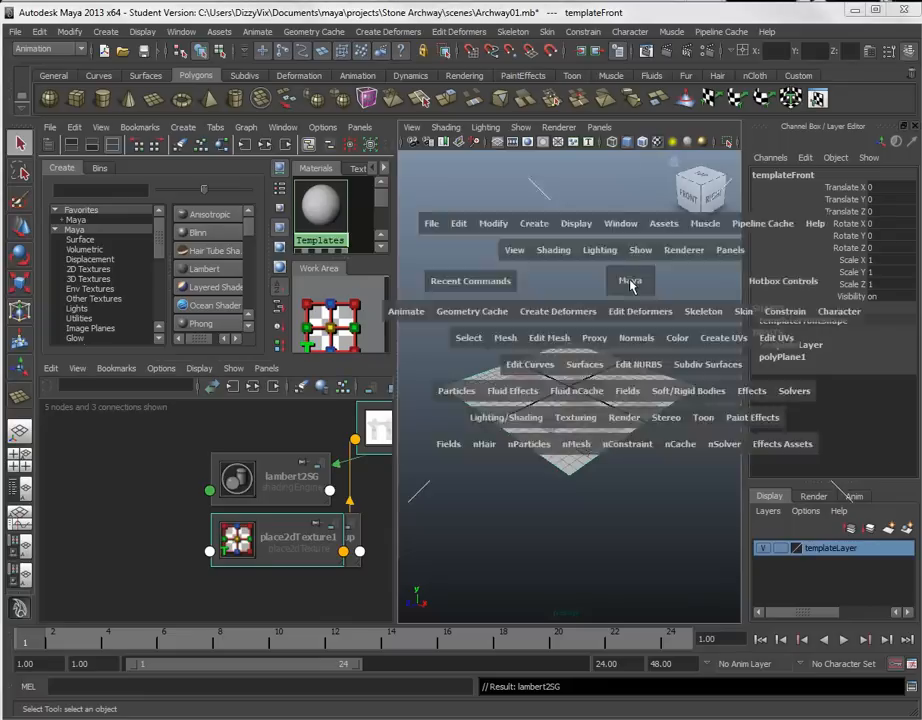
key(space)
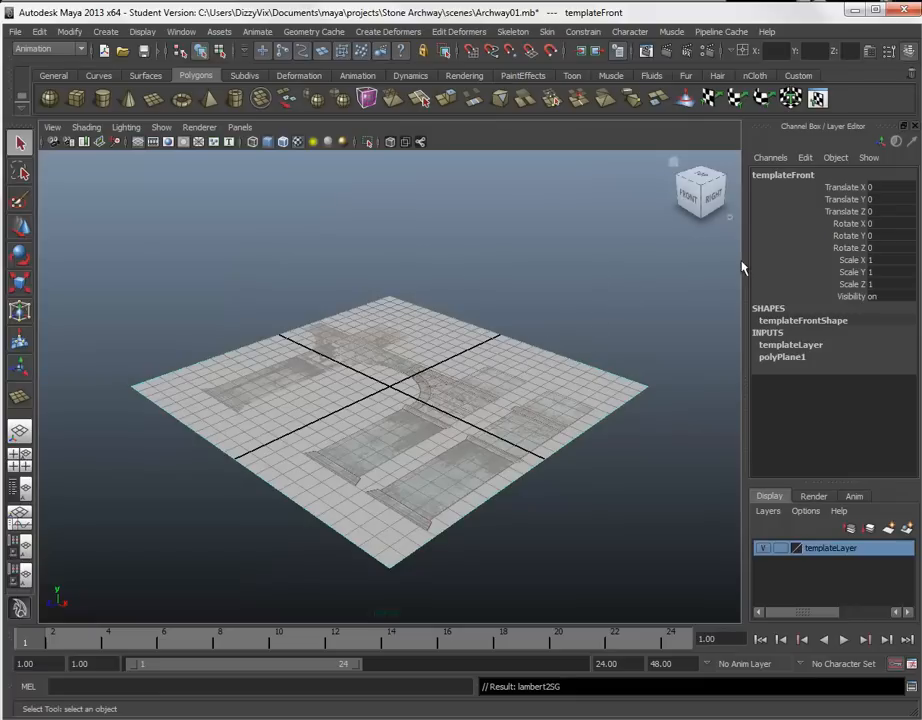
Step: Stand the templateFront plane upright by setting its Rotate X to 90
click(880, 223)
click(23, 257)
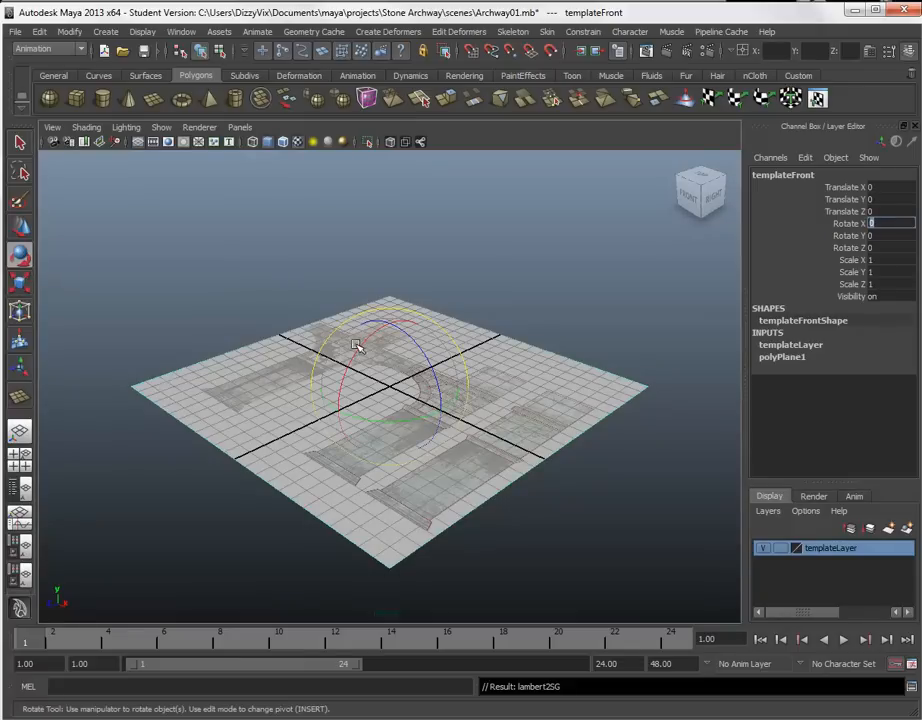
drag(369, 337, 362, 350)
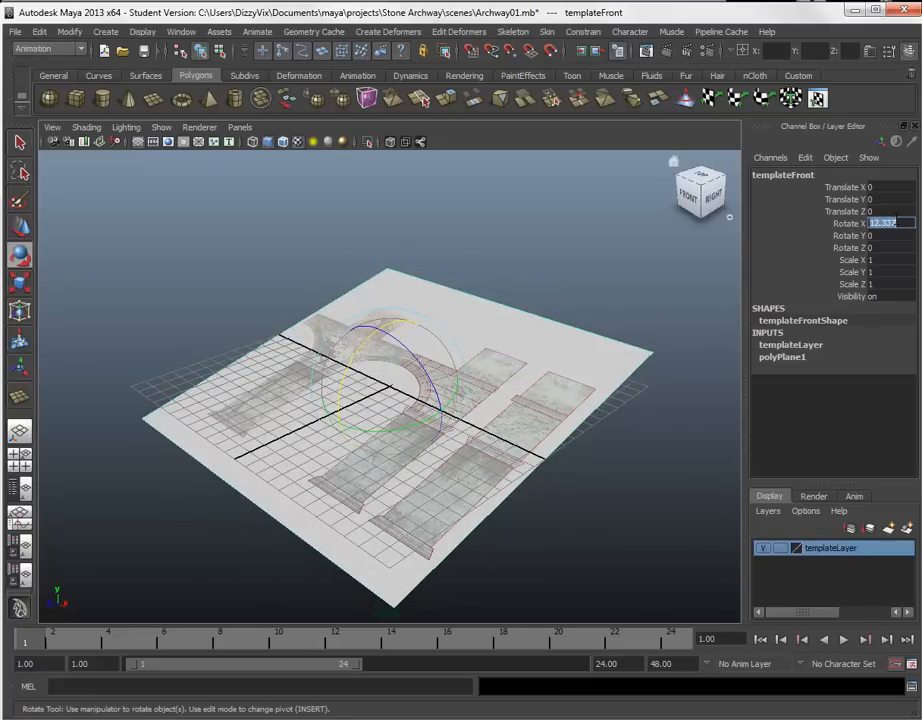
text(90)
key(Return)
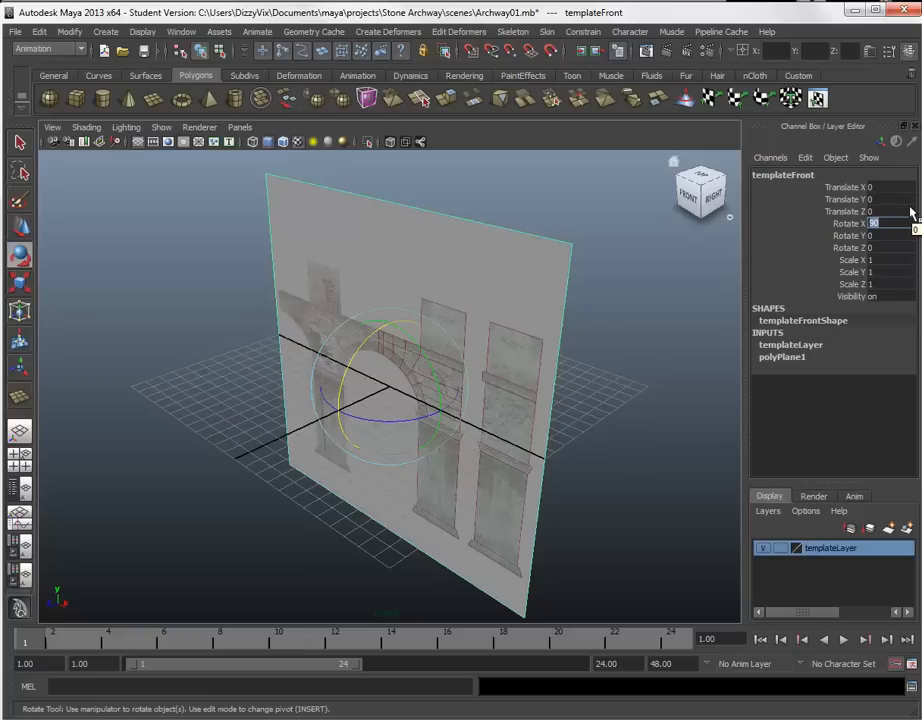
Step: Move the templateFront plane behind the grid by setting its Translate Z to -20
click(872, 211)
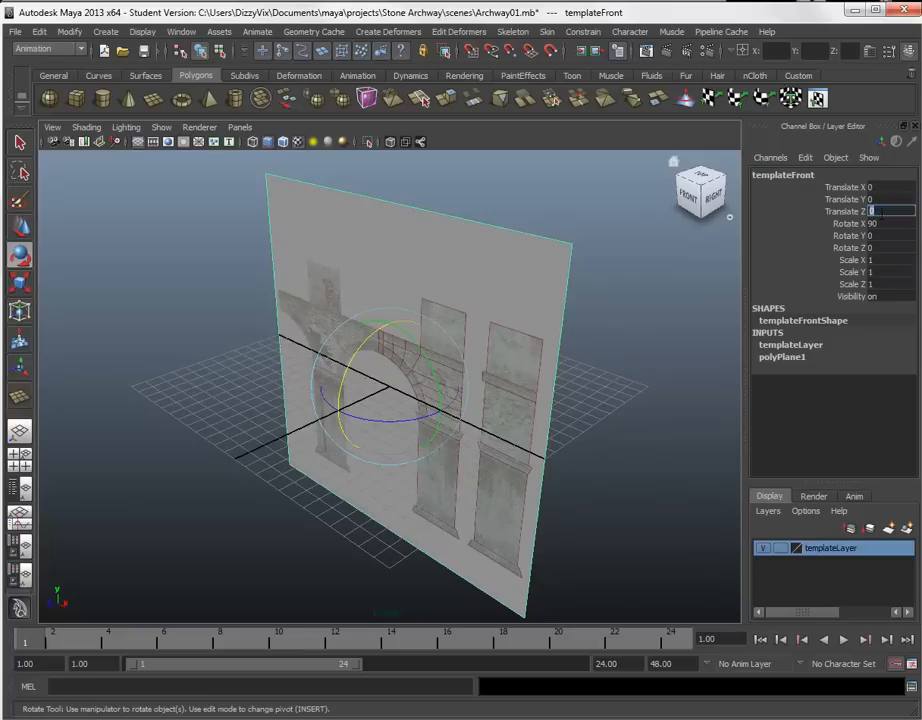
text(-20)
key(Return)
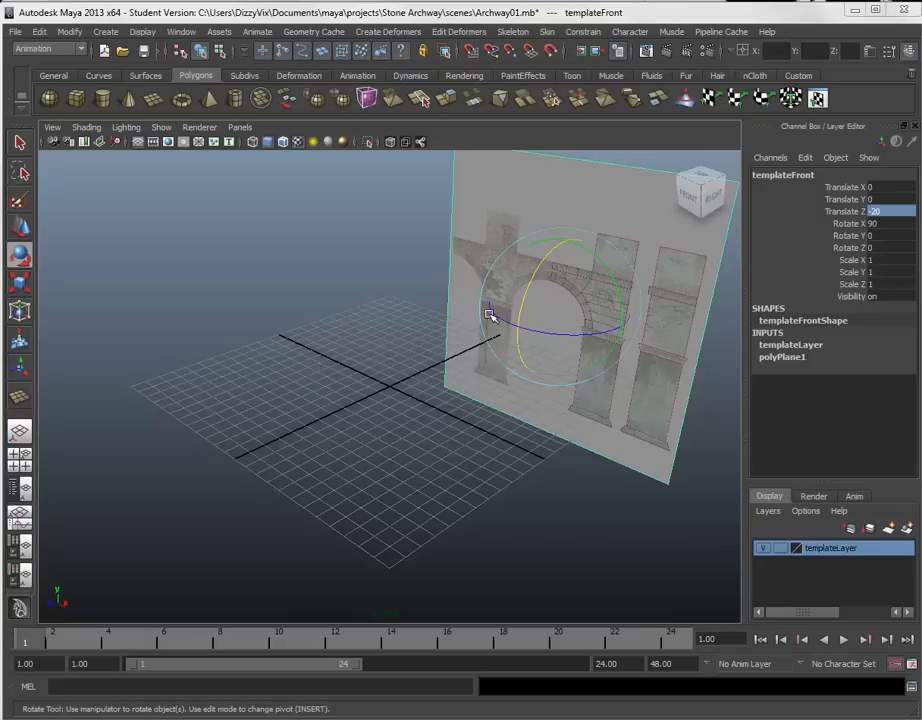
Step: Switch to the four-view layout and raise the templateFront plane onto the ground line with Translate Y set to 12
click(20, 458)
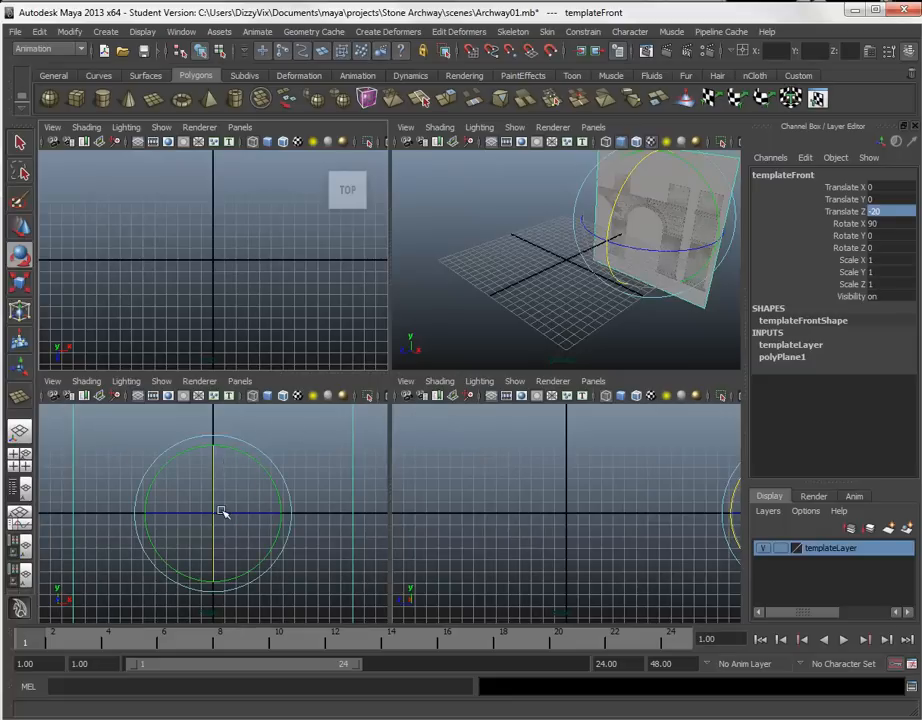
click(843, 199)
key(w)
middle_drag(287, 489, 323, 349)
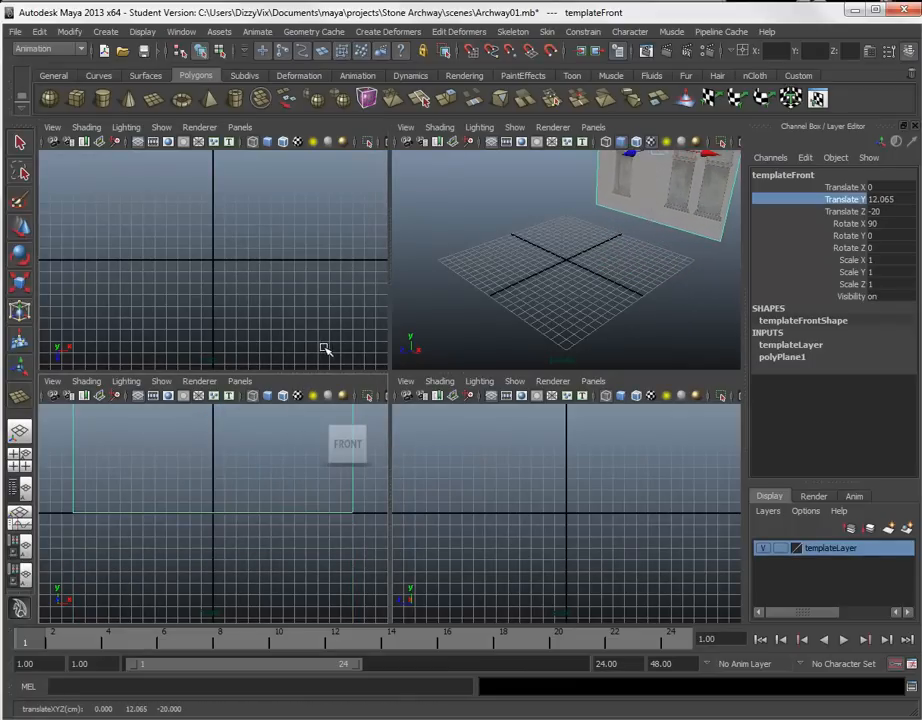
click(902, 199)
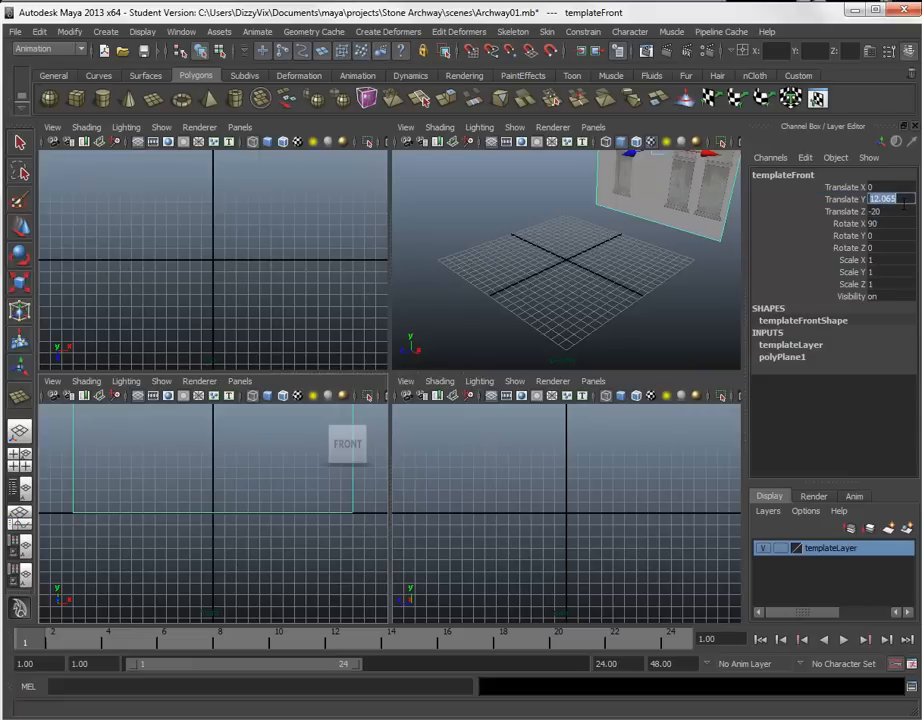
text(12)
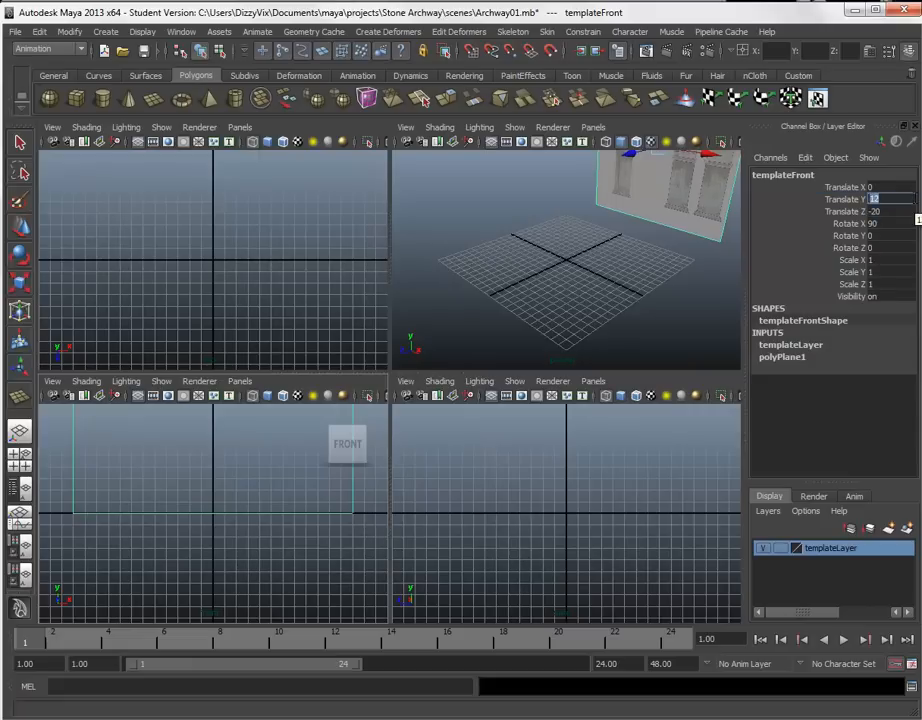
scroll(646, 275, down, 3)
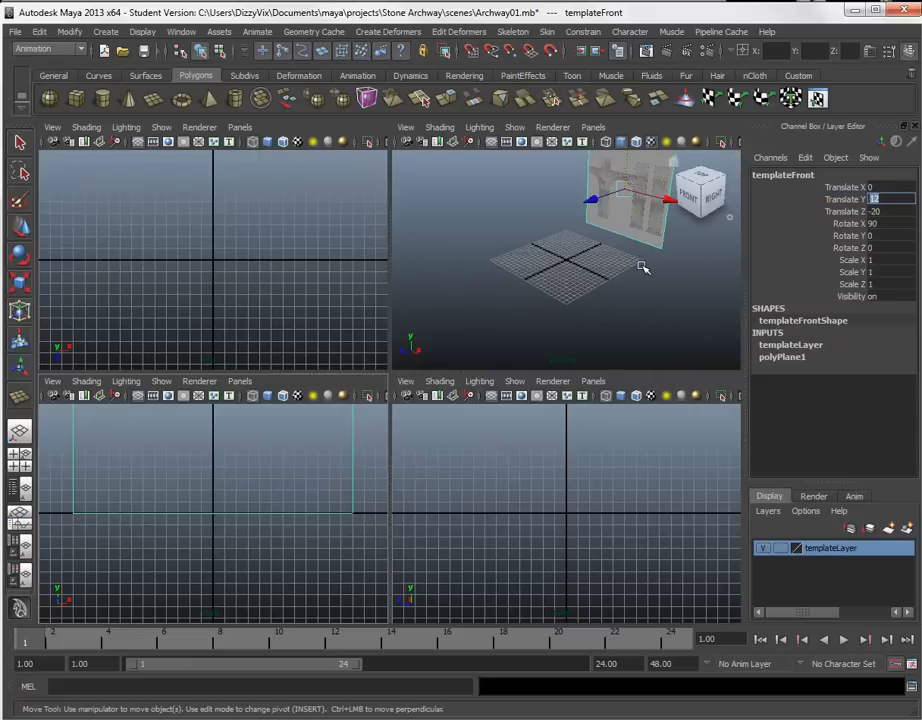
alt+drag(619, 259, 622, 291)
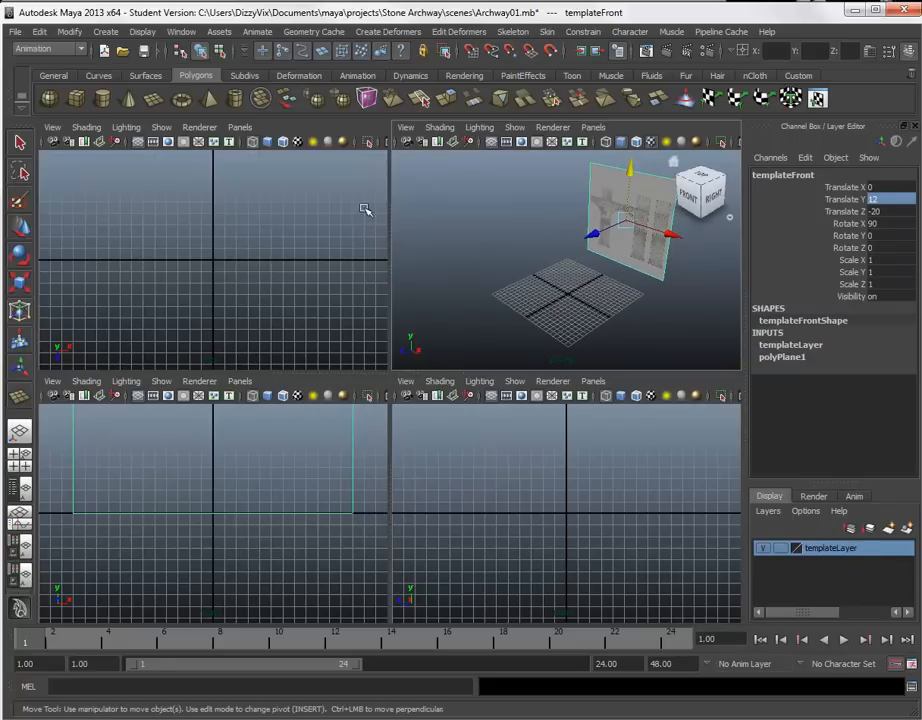
Step: Duplicate the templateFront plane and activate the Rotate tool on the copy
click(42, 32)
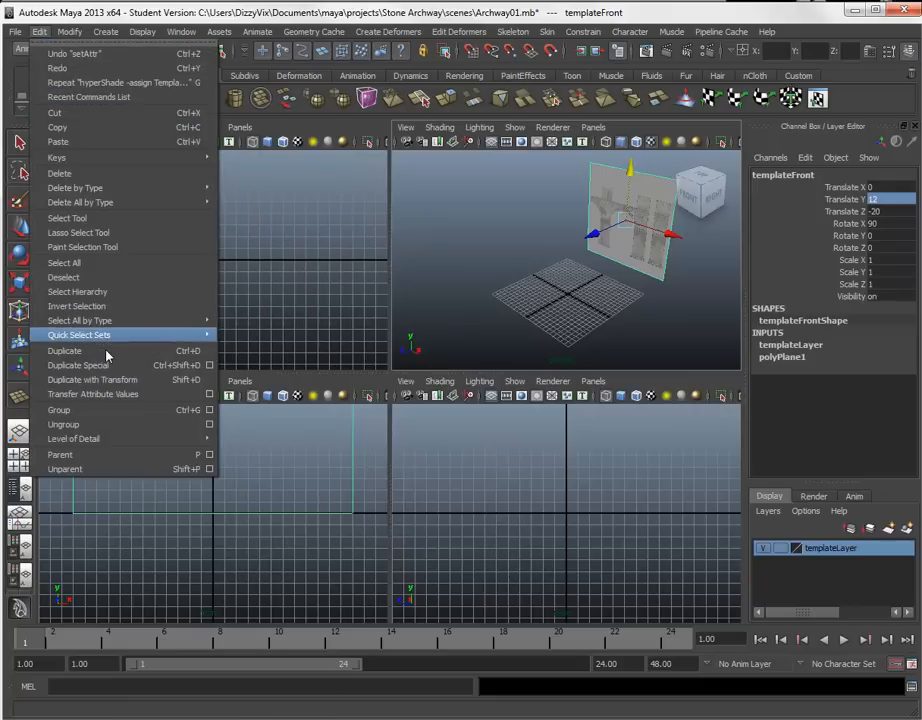
click(173, 352)
key(e)
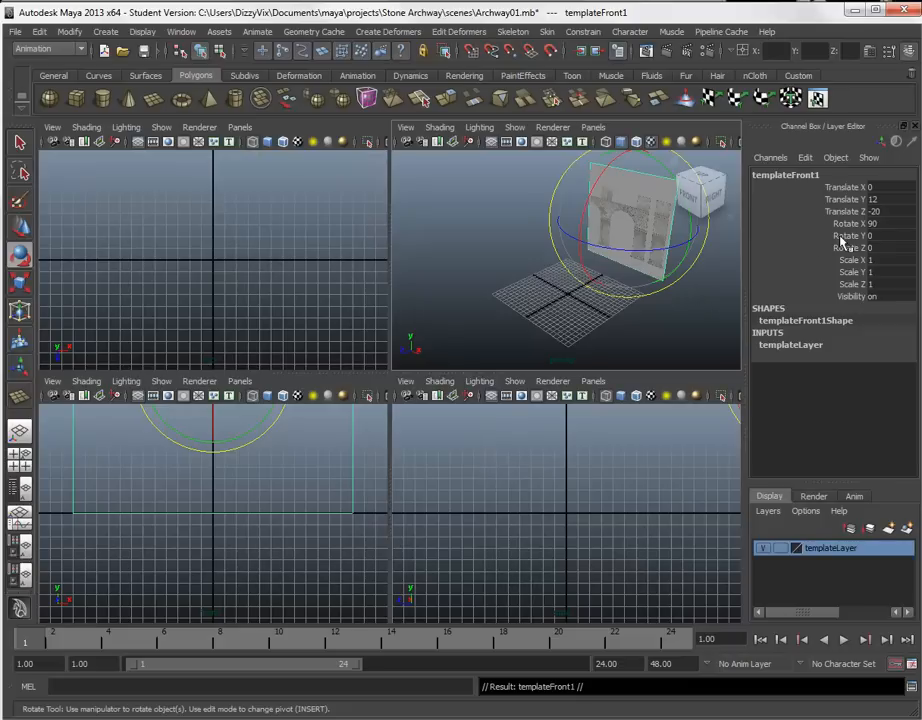
Step: Try placing the duplicated template plane in front of the grid with Translate Z set to 20
double_click(885, 212)
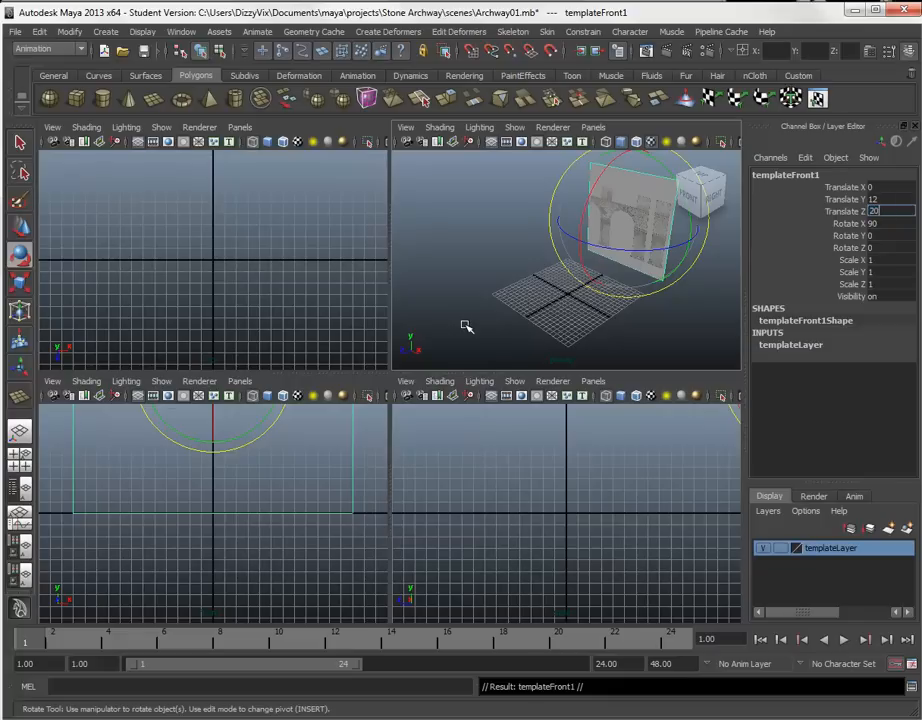
text(20)
key(Return)
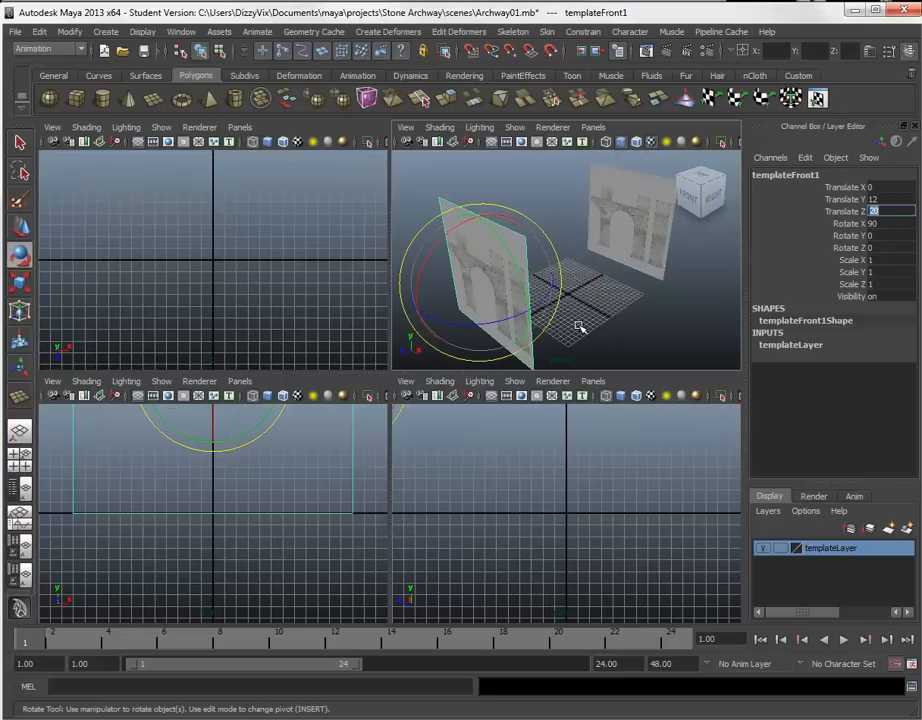
Step: Move the duplicated template plane to the side of the grid with Translate X set to -20 and Translate Z set to 0
click(887, 186)
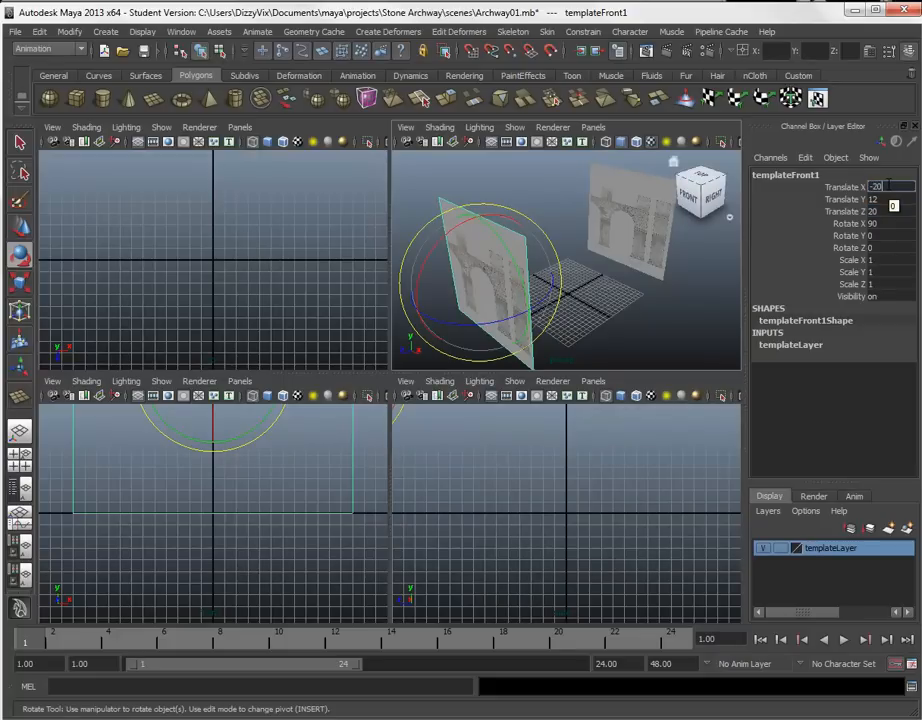
key(Return)
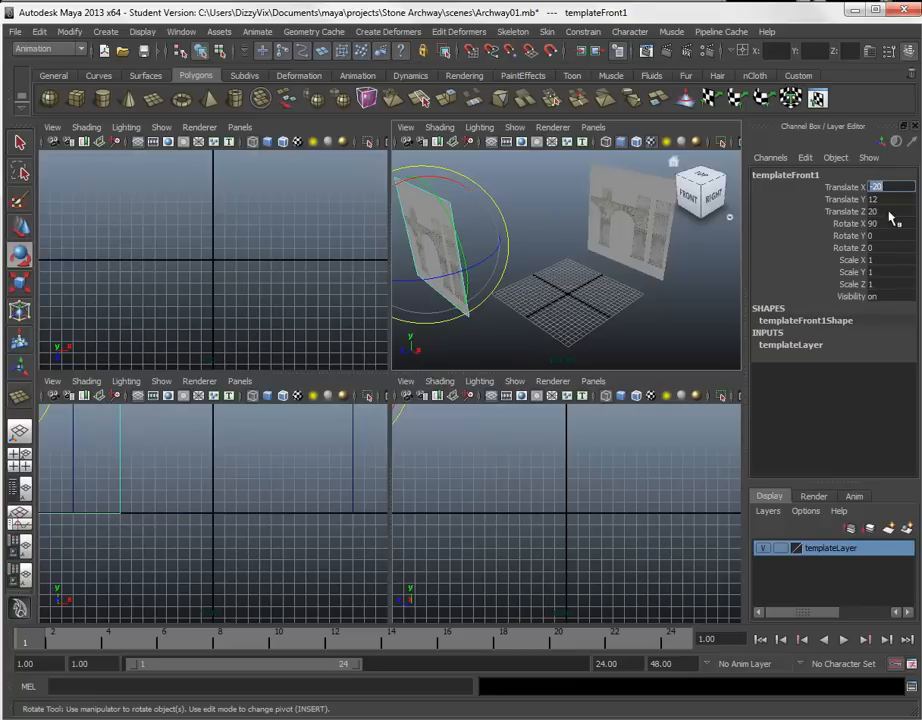
double_click(877, 212)
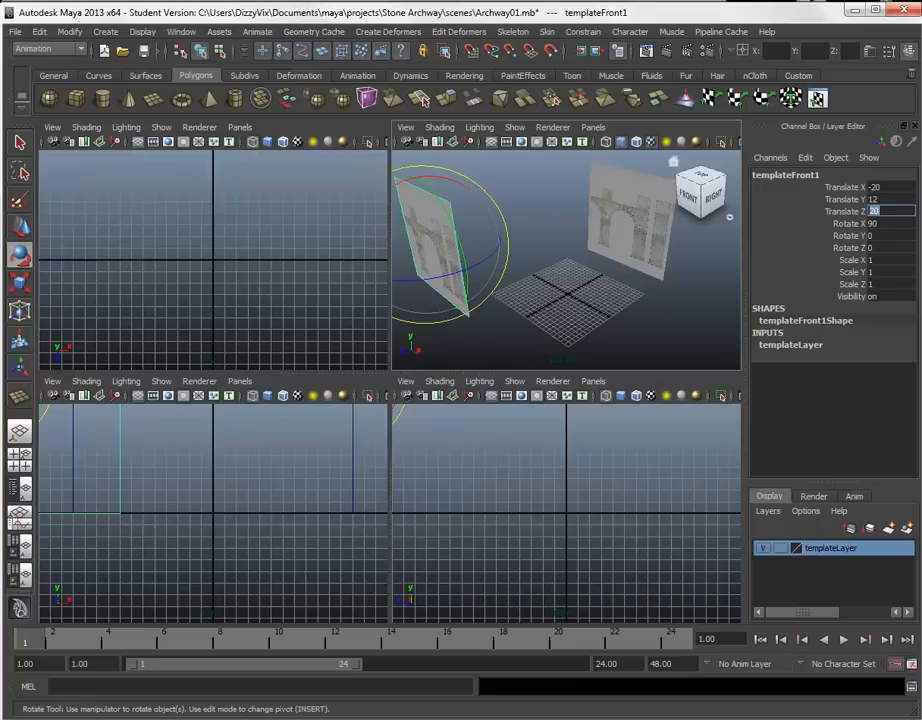
text(0)
key(Return)
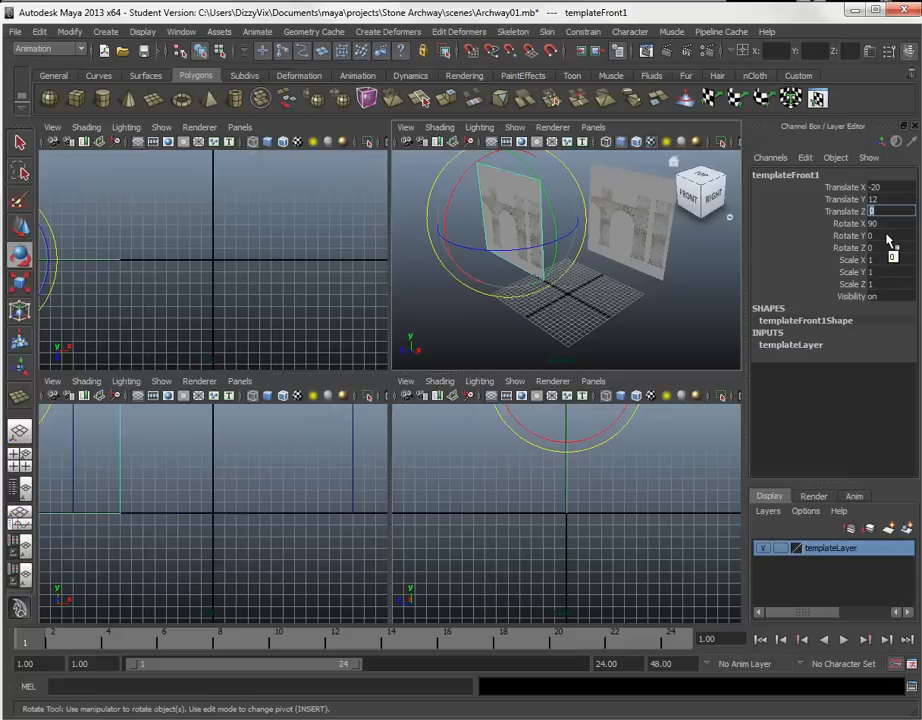
Step: Turn the duplicated template plane to face the side view by setting its Rotate Y to 90
click(845, 222)
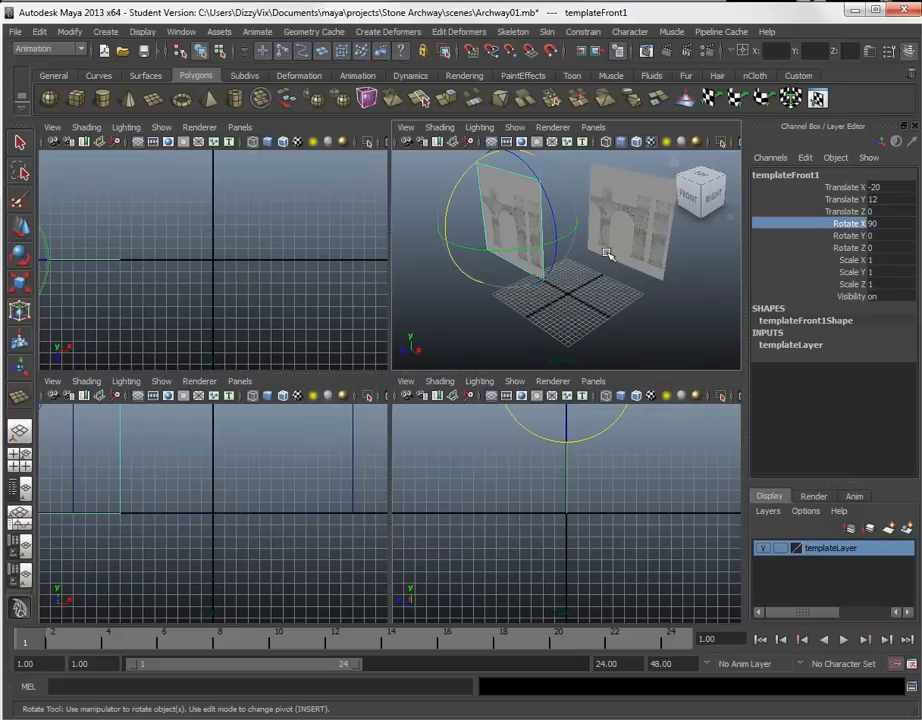
click(856, 237)
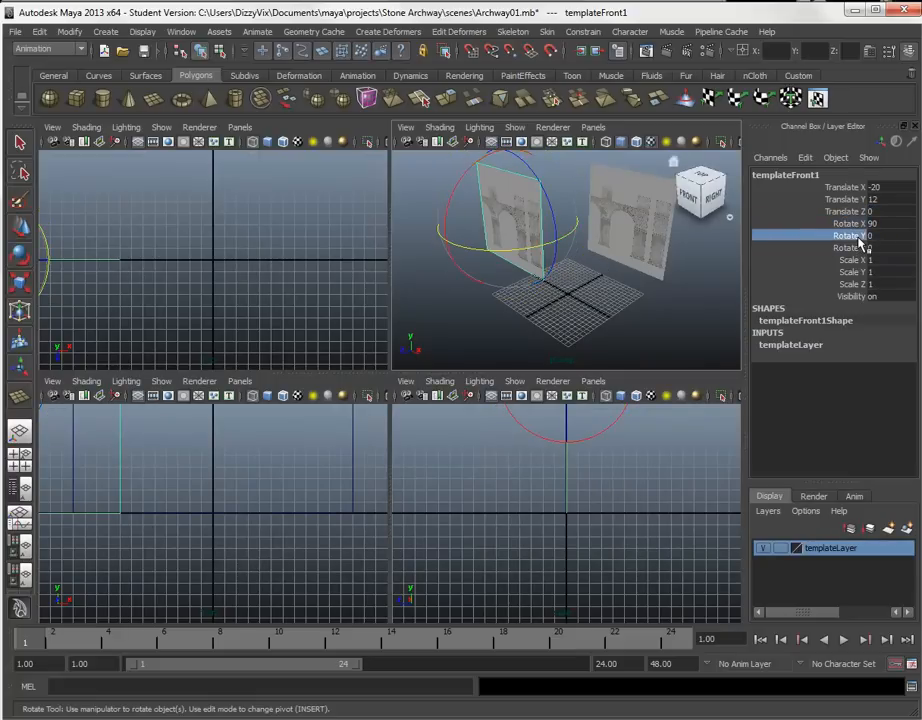
middle_drag(603, 309, 700, 292)
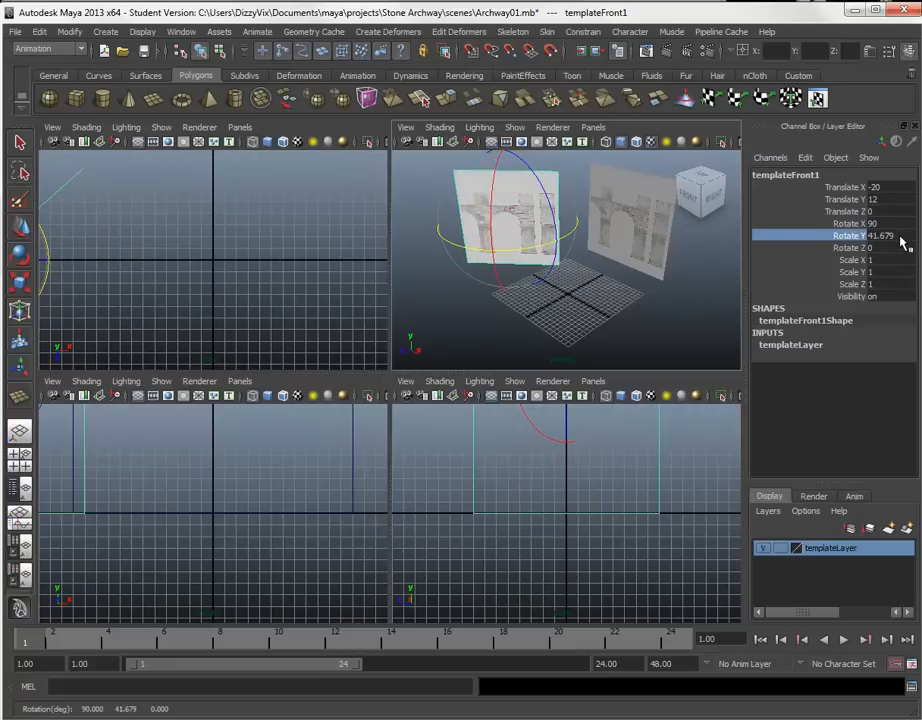
double_click(900, 239)
text(90)
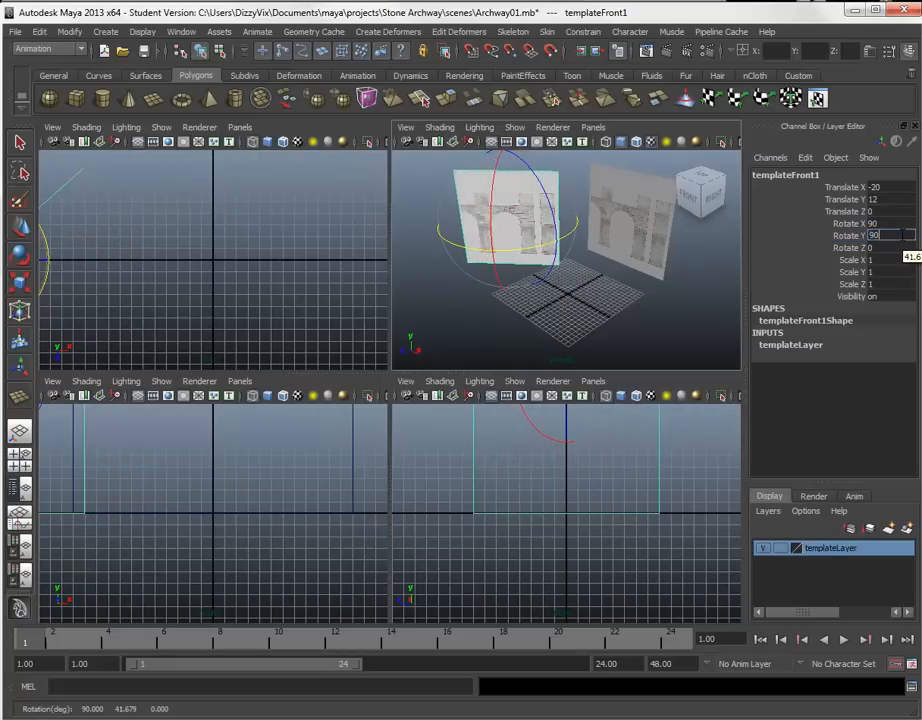
key(Return)
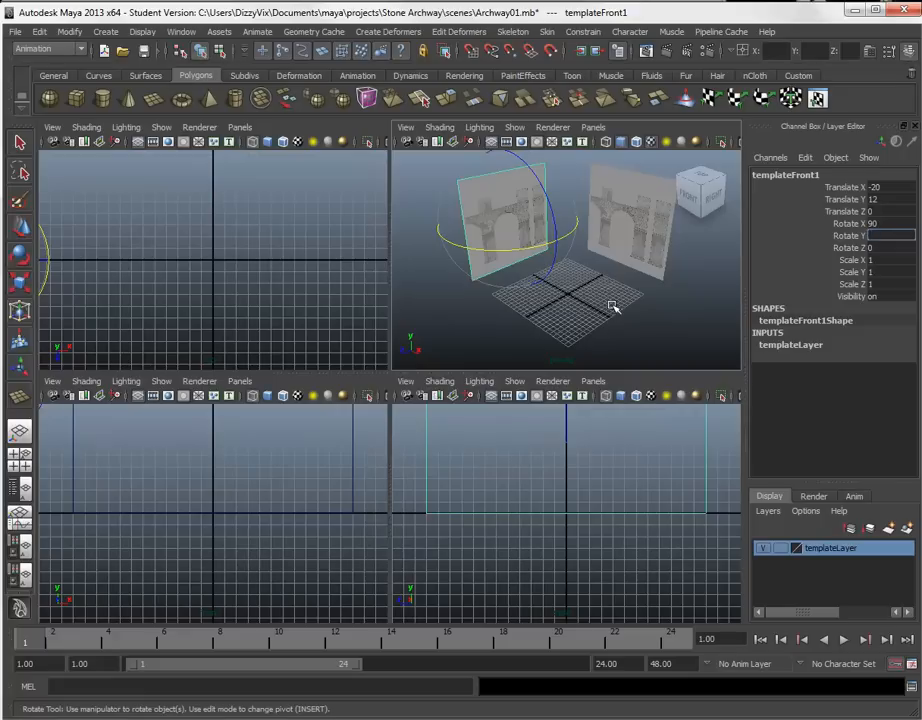
Step: Deselect the plane, enlarge the perspective view and hide its grid
click(613, 307)
key(space)
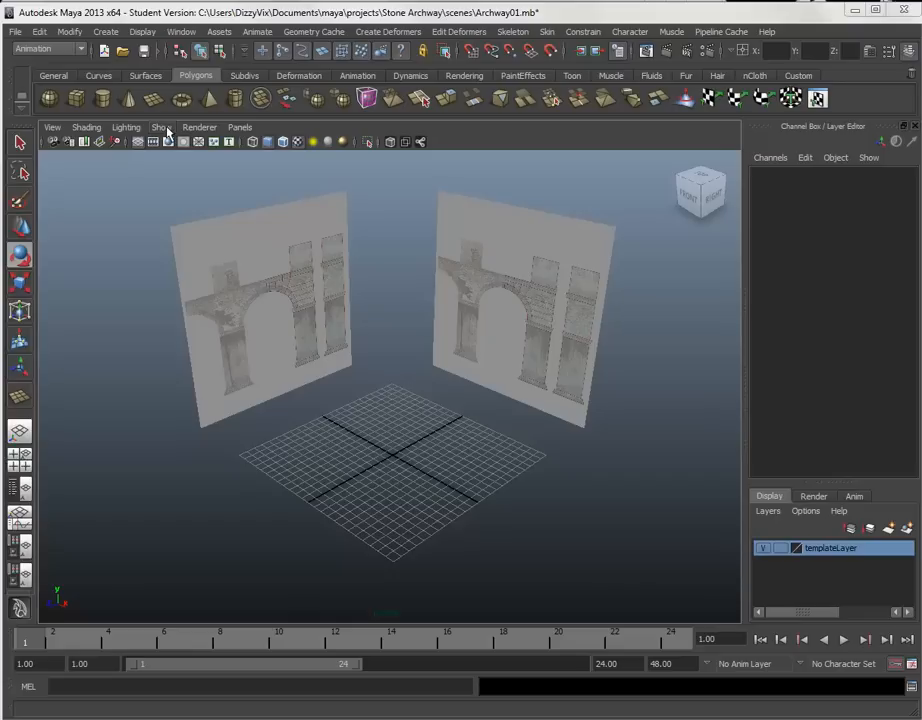
click(161, 128)
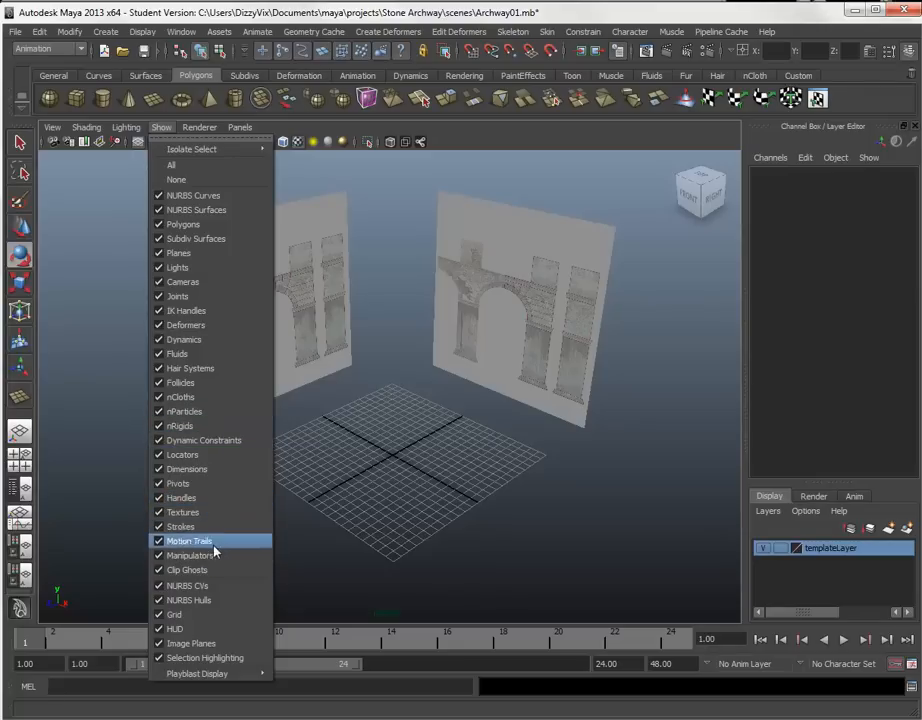
click(212, 615)
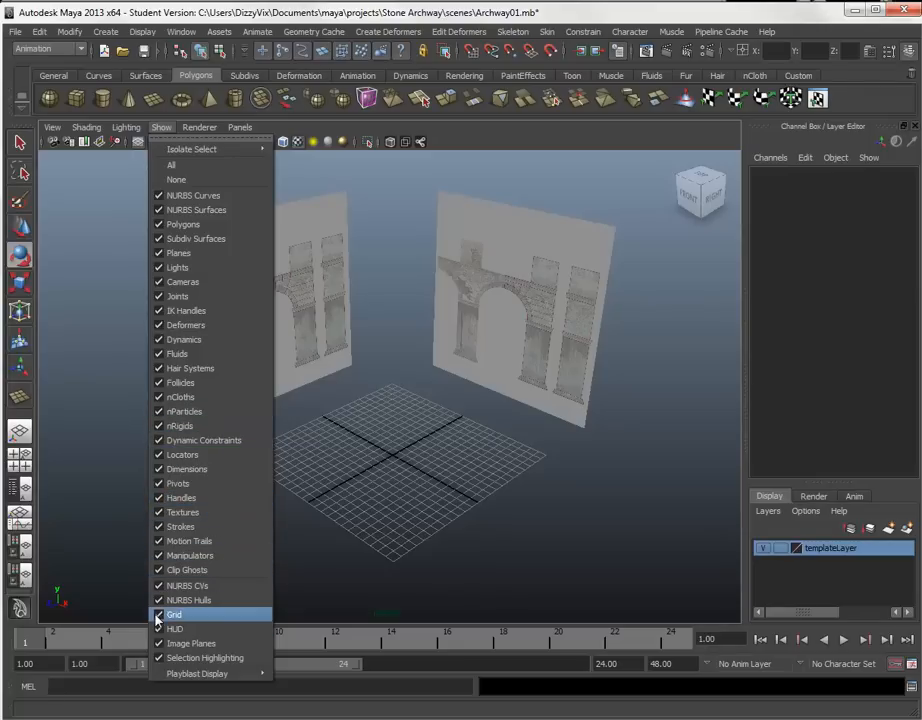
click(139, 144)
click(139, 144)
click(140, 144)
click(139, 144)
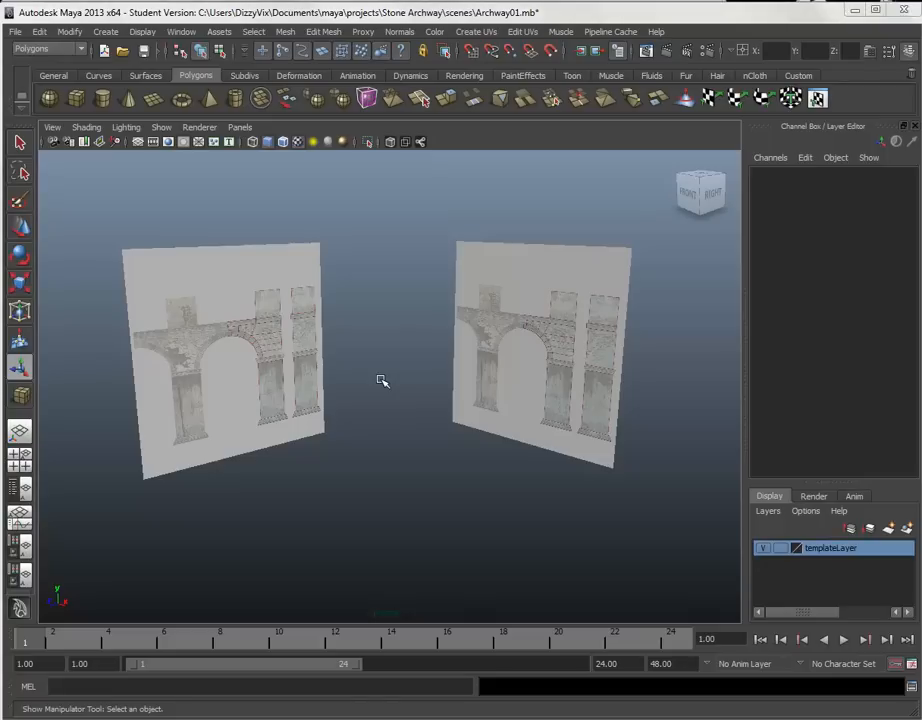
Step: Return to the four-view layout and display the front and side views in textured shading
key(space)
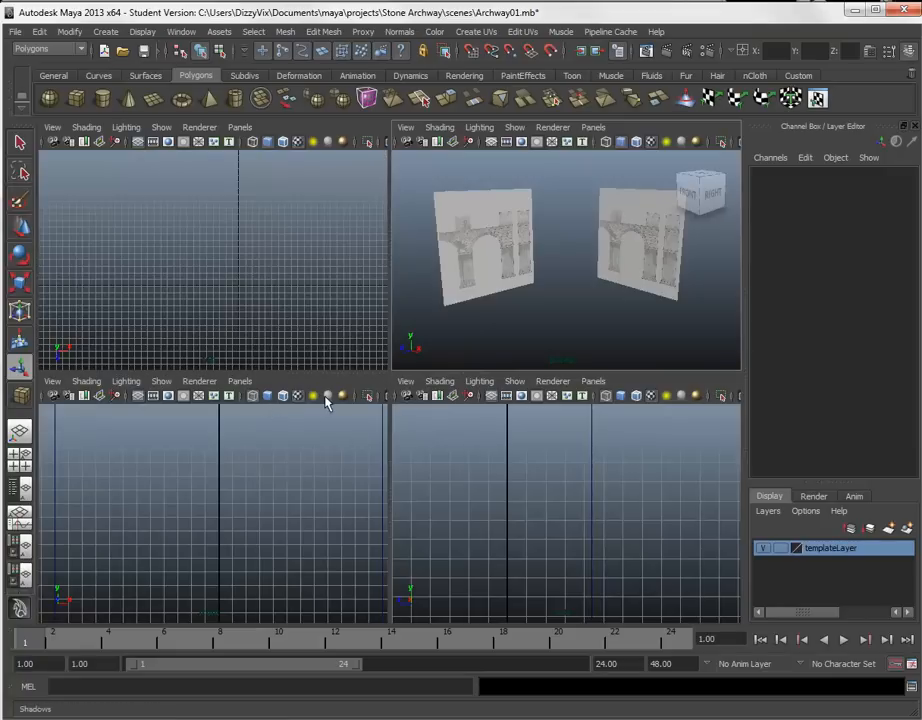
click(284, 518)
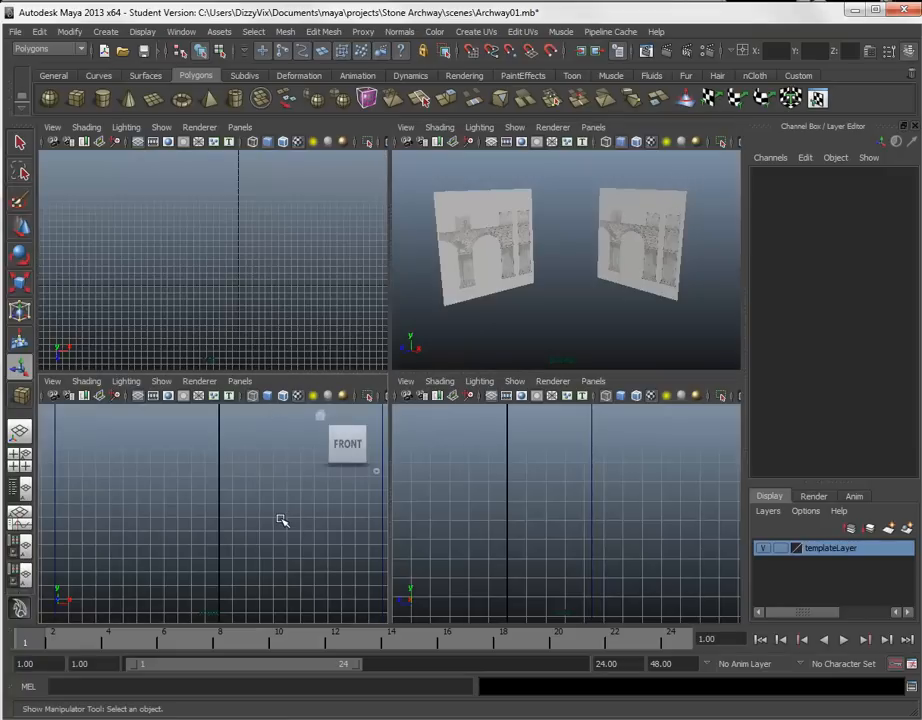
key(6)
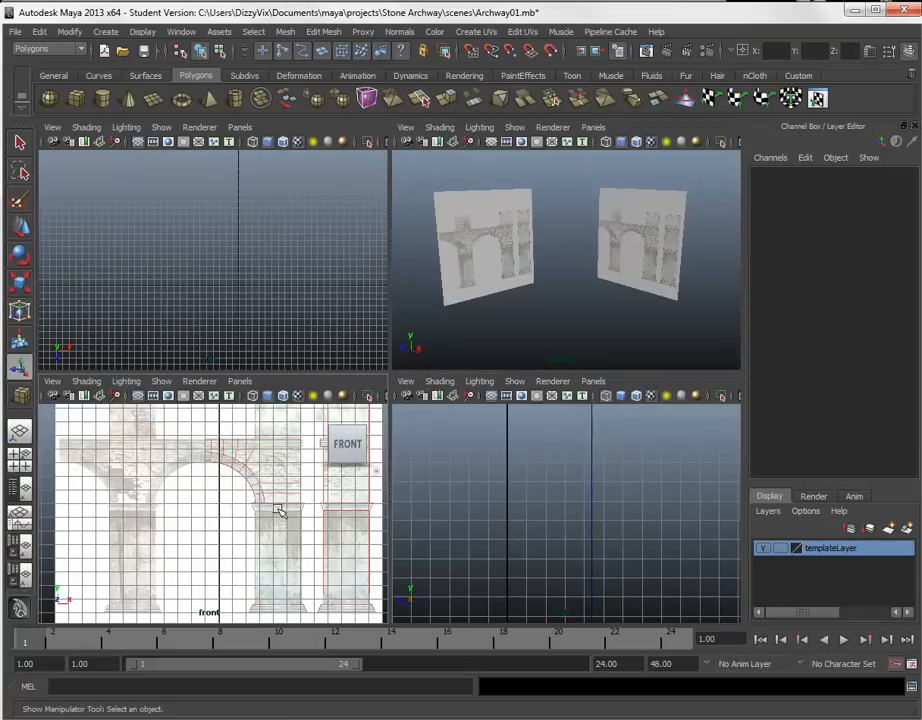
click(620, 397)
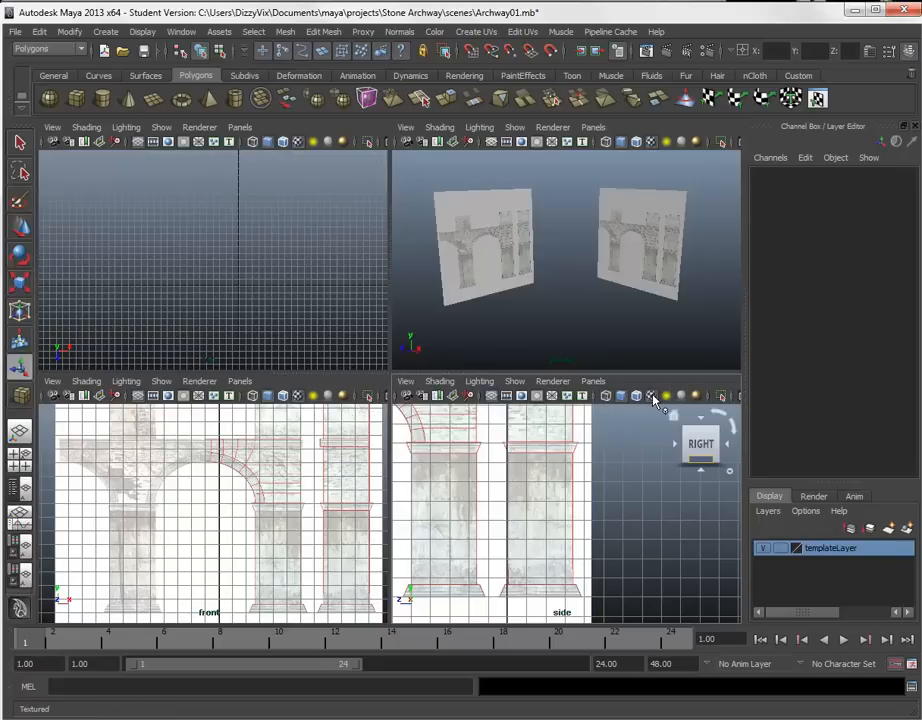
click(651, 397)
click(651, 397)
click(651, 397)
click(651, 397)
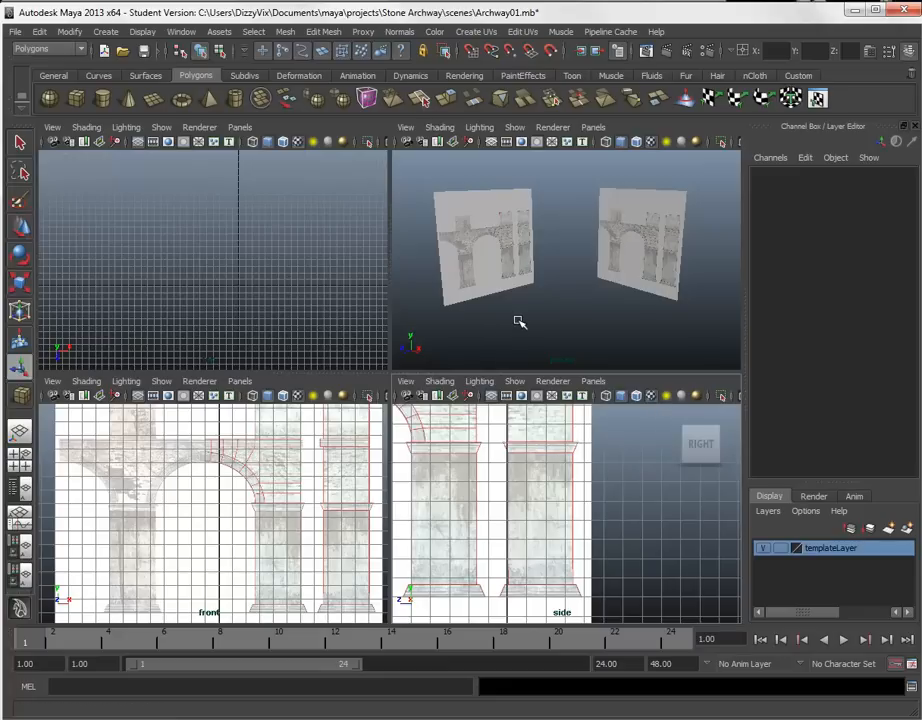
Step: Create a polygon cube over the upper shaft of the pillar in the front view, with its depth matching the pillar in the side view
scroll(290, 527, up, 2)
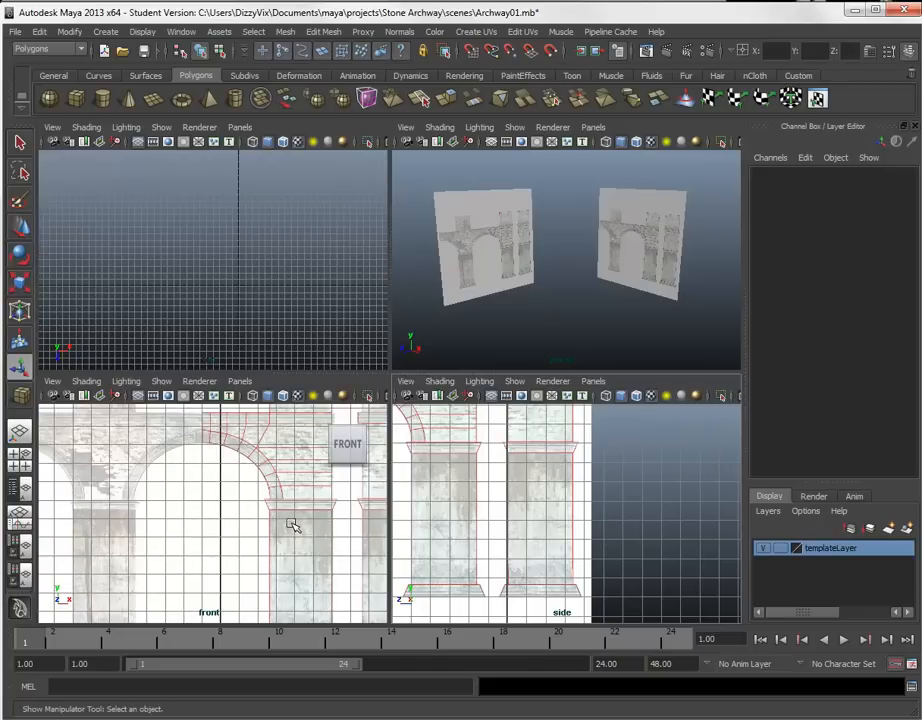
alt+middle_drag(273, 515, 222, 496)
scroll(245, 506, up, 2)
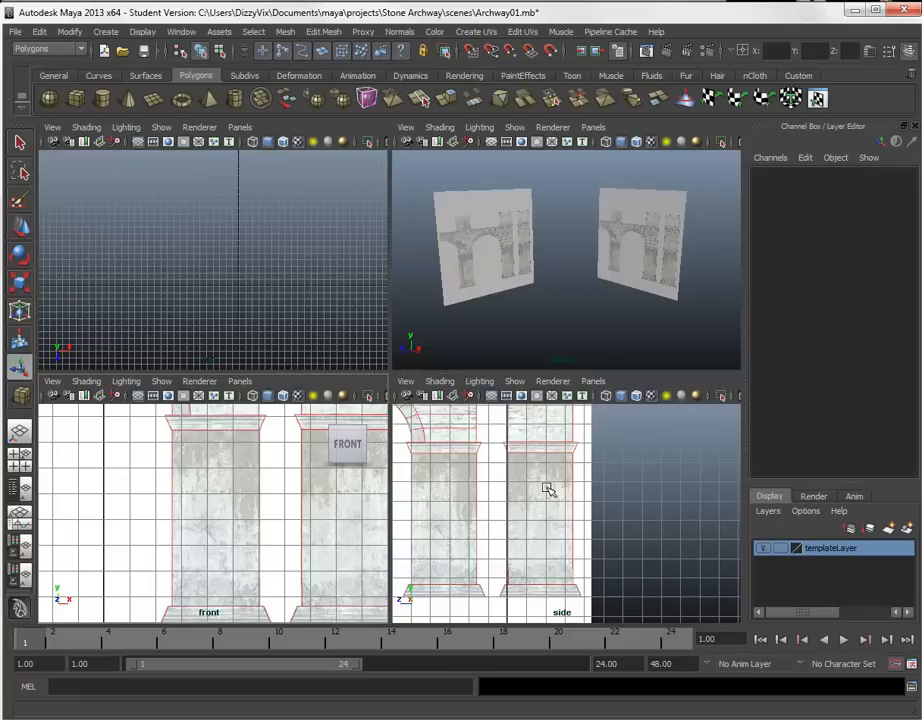
click(522, 267)
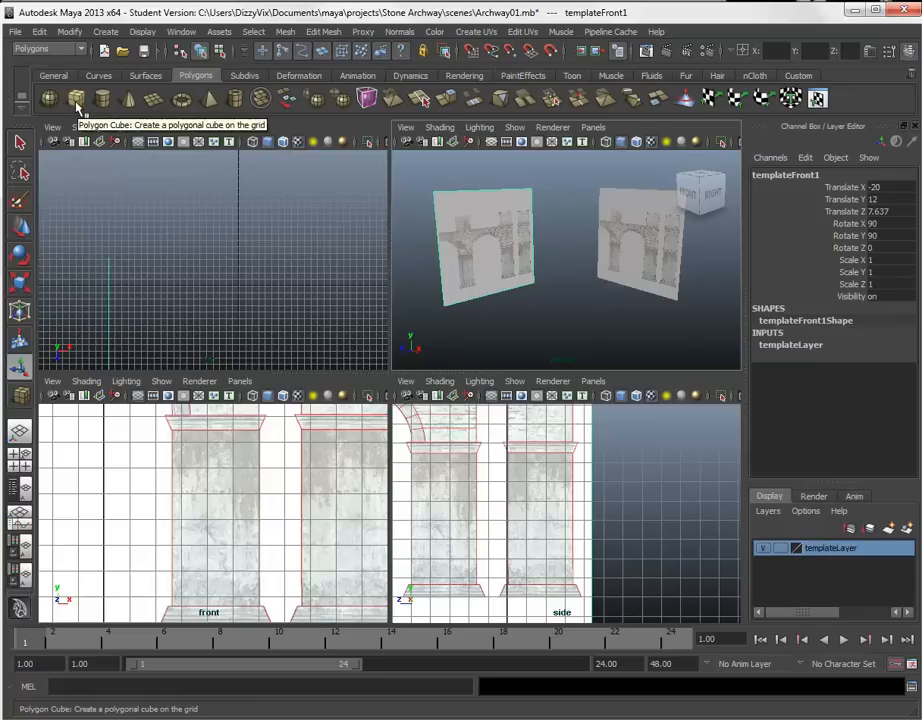
click(106, 31)
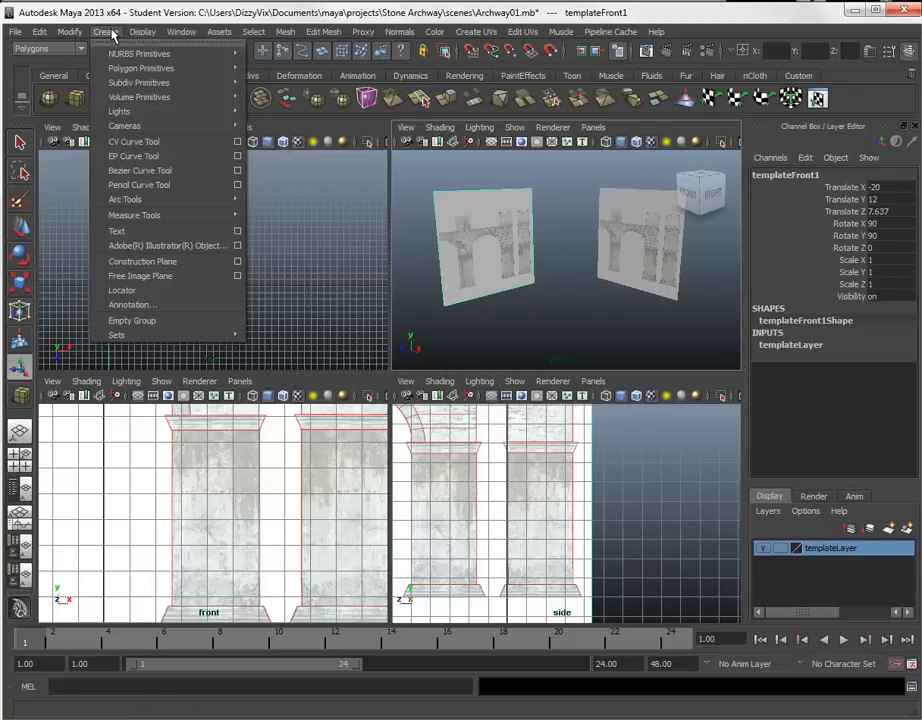
mouse_move(200, 82)
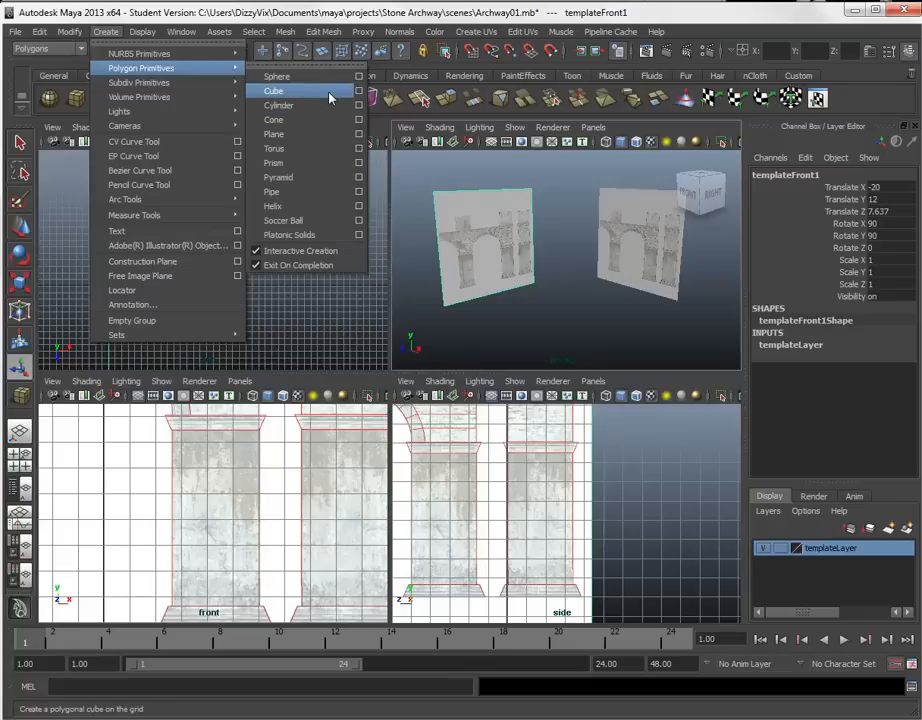
click(329, 92)
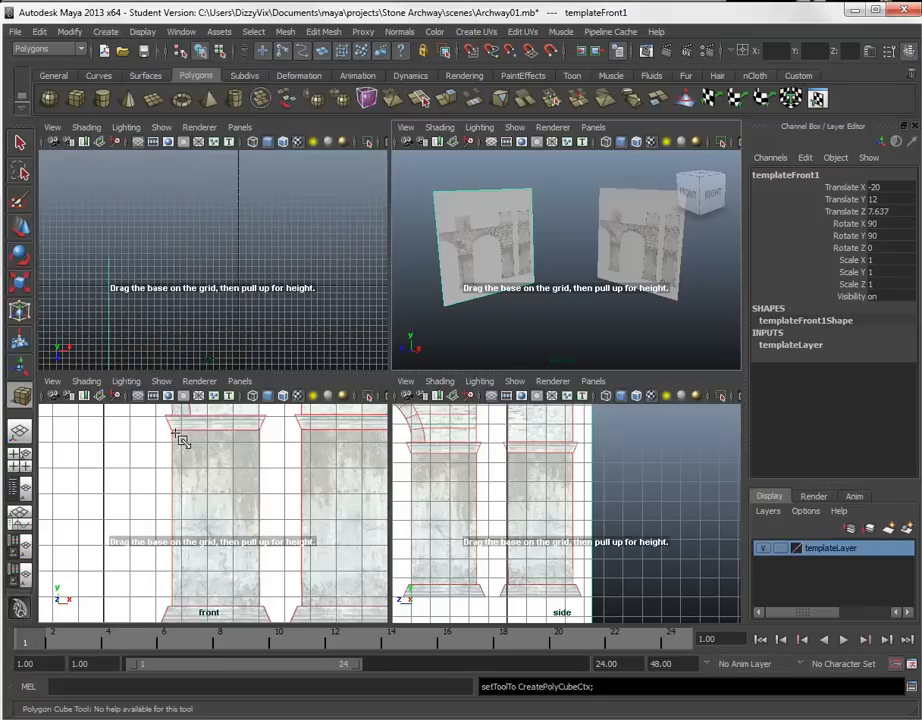
mouse_move(175, 437)
mouse_down()
mouse_move(278, 556)
mouse_move(263, 543)
mouse_move(253, 480)
mouse_move(267, 482)
mouse_up()
drag(266, 482, 264, 480)
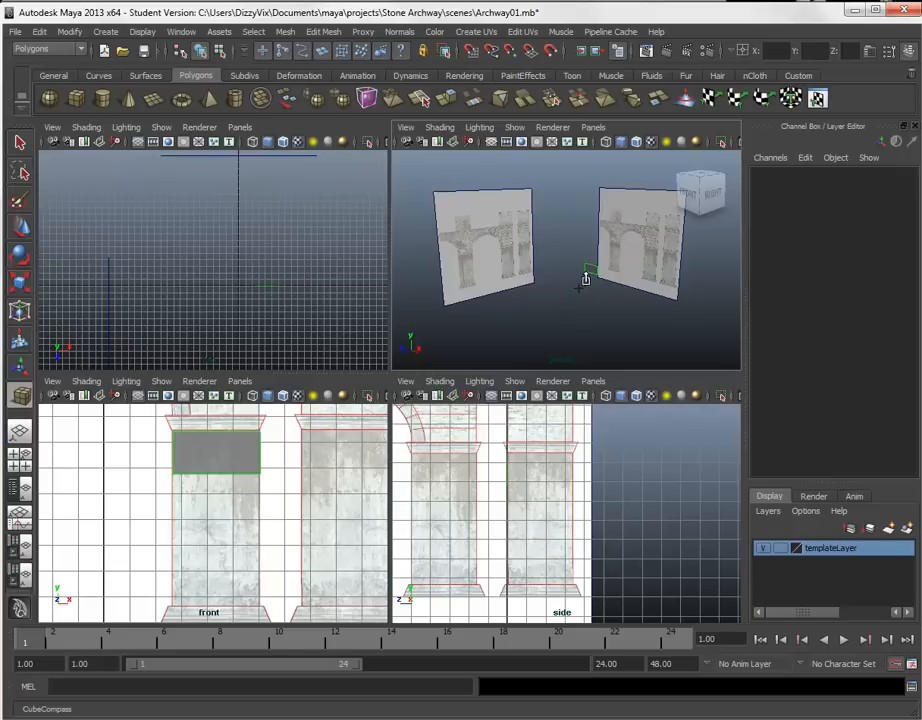
drag(583, 284, 611, 264)
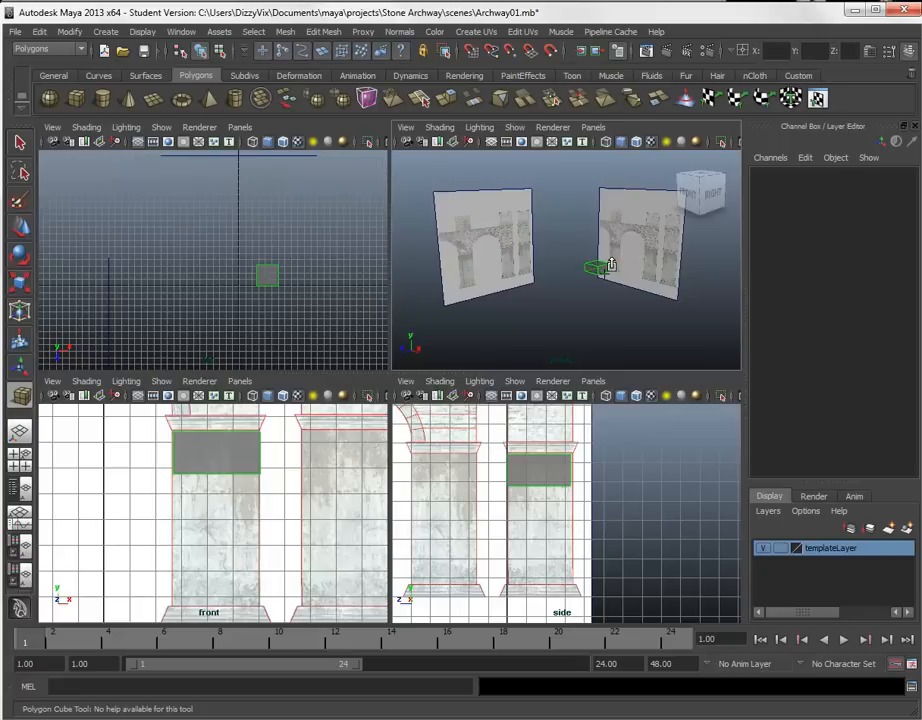
drag(611, 264, 612, 266)
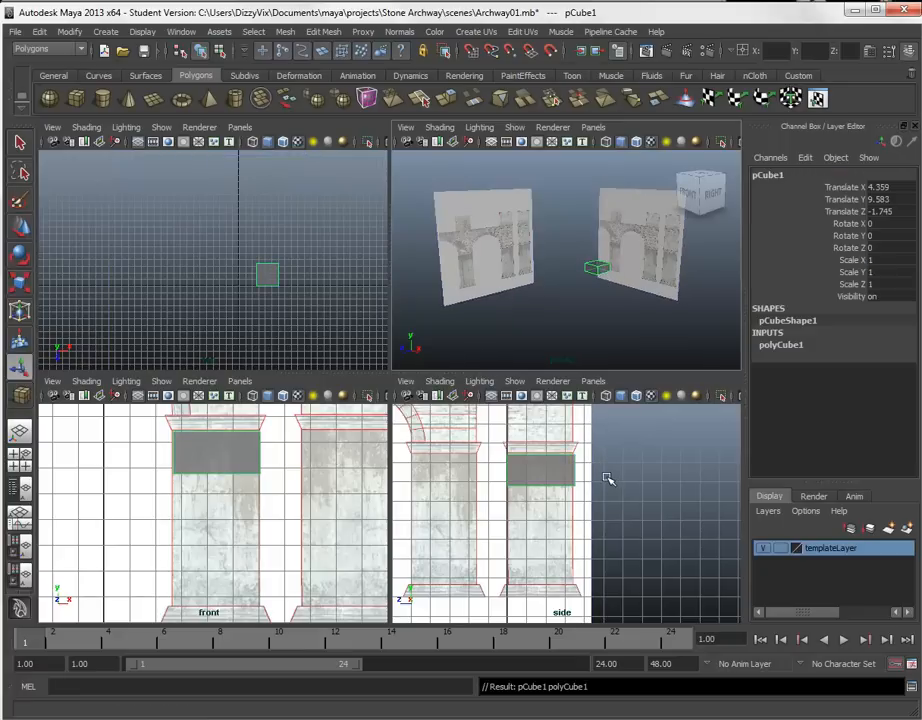
Step: Move the cube's back face inward until it lines up with the pillar shaft's red outline in the side view
scroll(556, 500, up, 5)
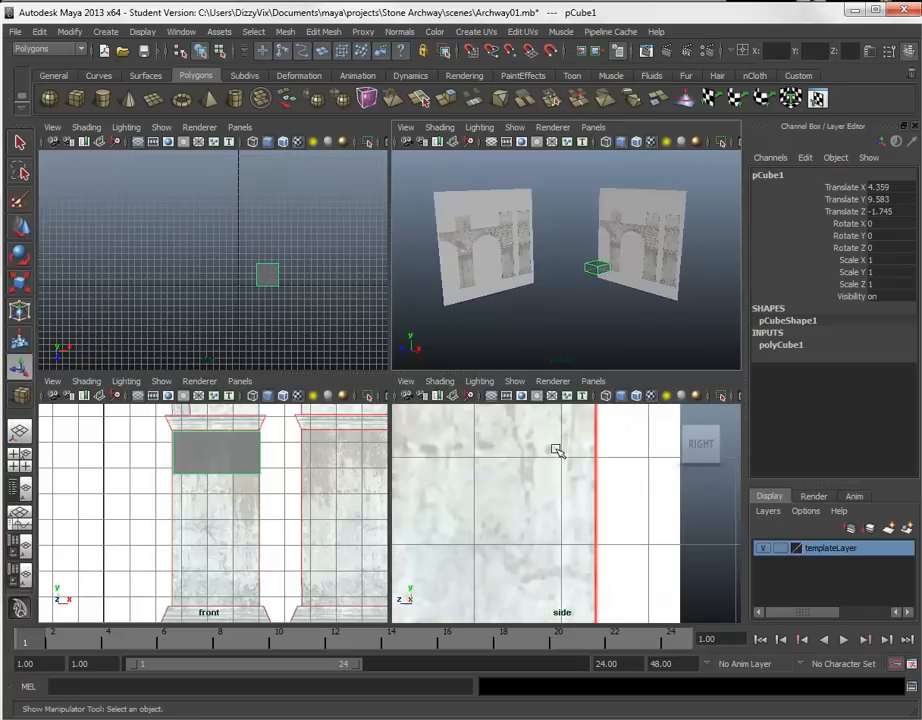
key(space)
mouse_move(565, 449)
mouse_down()
mouse_move(578, 483)
mouse_move(553, 436)
mouse_move(560, 450)
mouse_up()
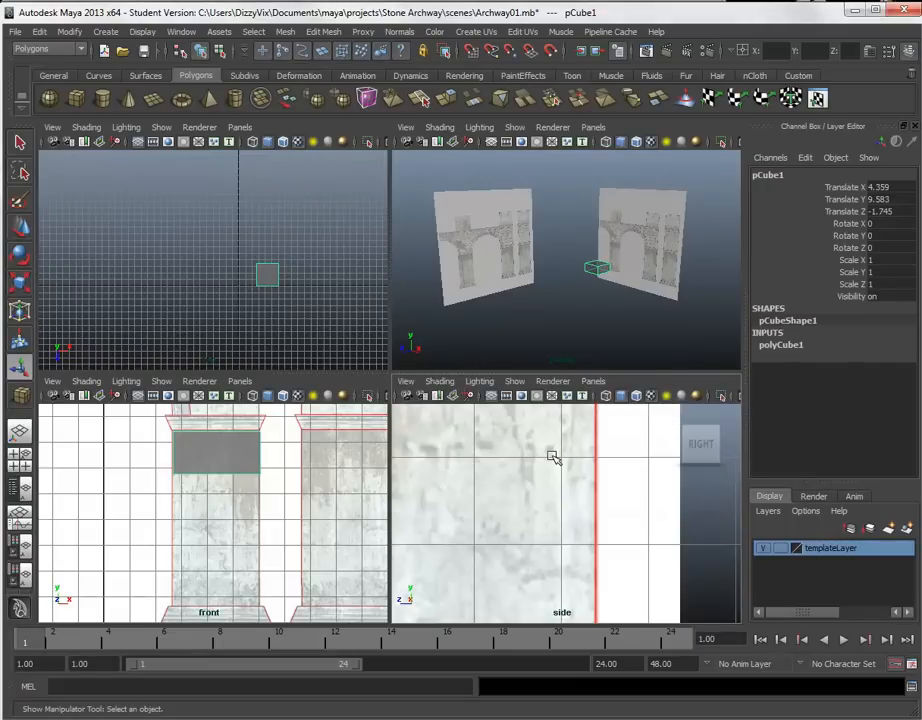
key(f)
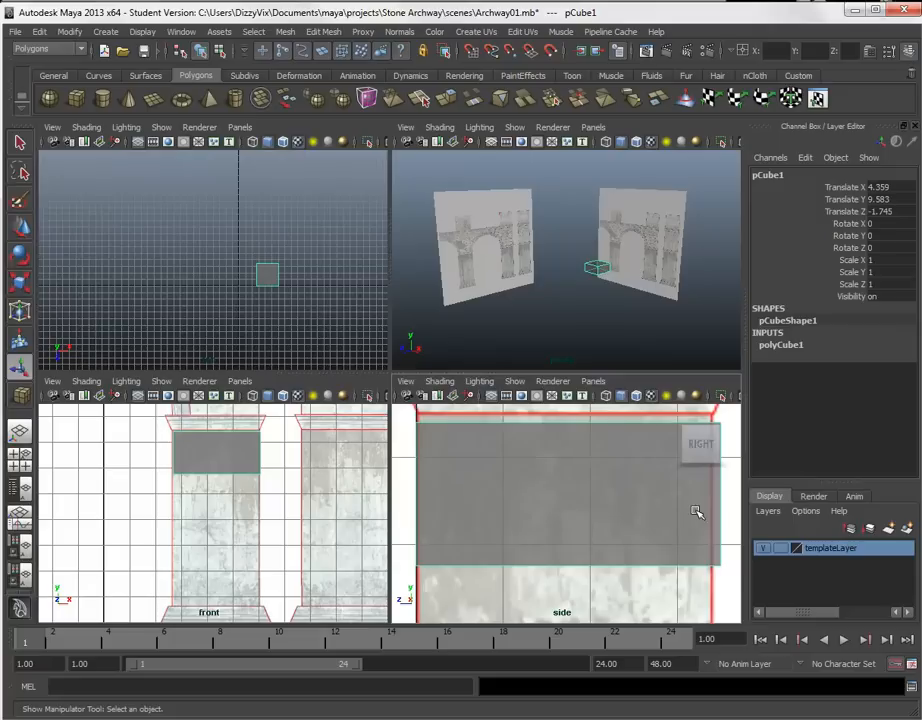
alt+middle_drag(593, 517, 515, 540)
alt+drag(613, 277, 524, 268)
right_drag(541, 267, 541, 300)
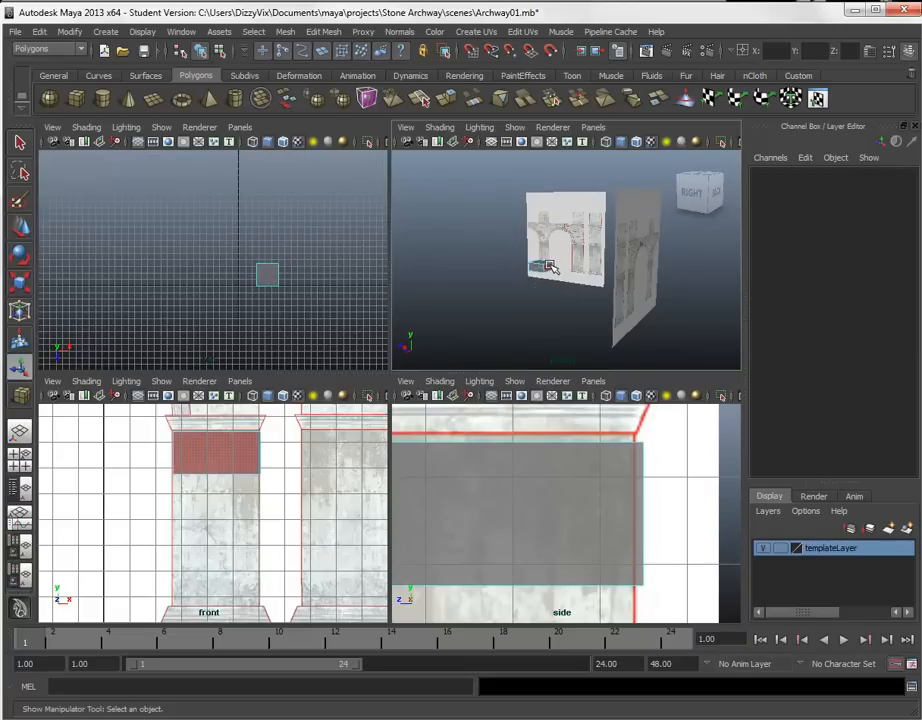
click(549, 266)
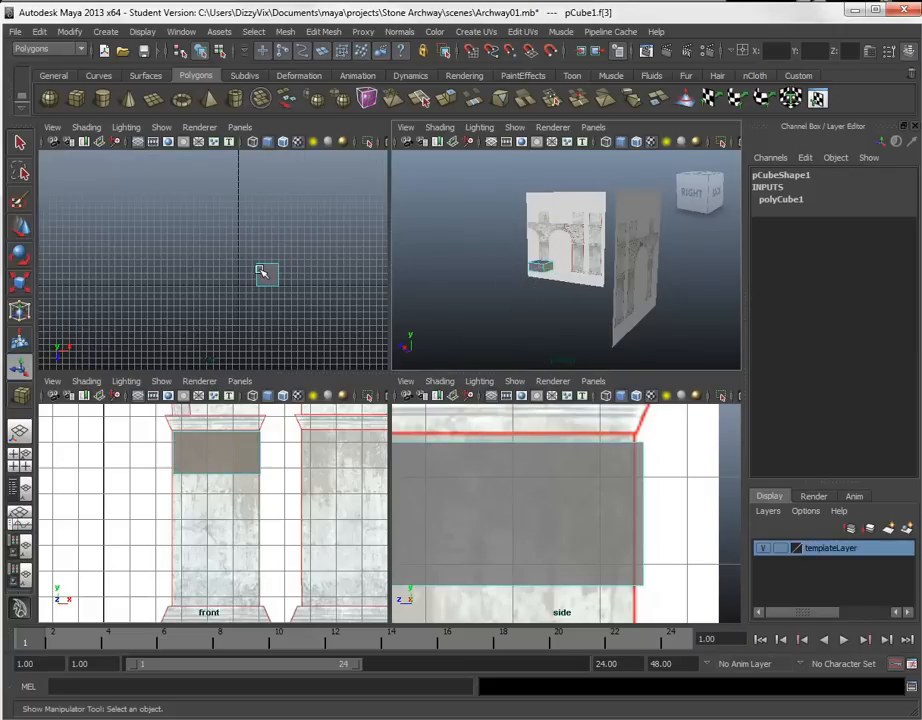
click(21, 228)
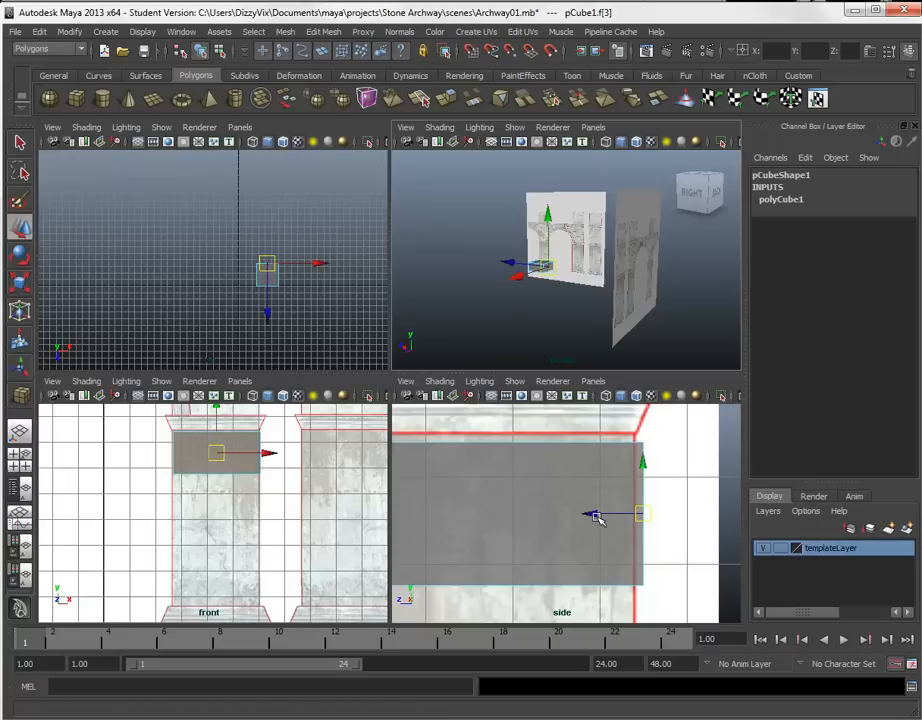
drag(593, 514, 586, 512)
Step: Move the cube's side face nearest the arch outward along X to meet the shaft's outline in the front view
scroll(225, 470, up, 5)
alt+middle_drag(230, 505, 251, 603)
alt+drag(504, 278, 654, 276)
alt+middle_drag(654, 276, 527, 284)
mouse_move(527, 284)
alt+right_down()
mouse_move(570, 344)
mouse_move(601, 315)
mouse_move(494, 261)
mouse_move(518, 280)
alt+right_up()
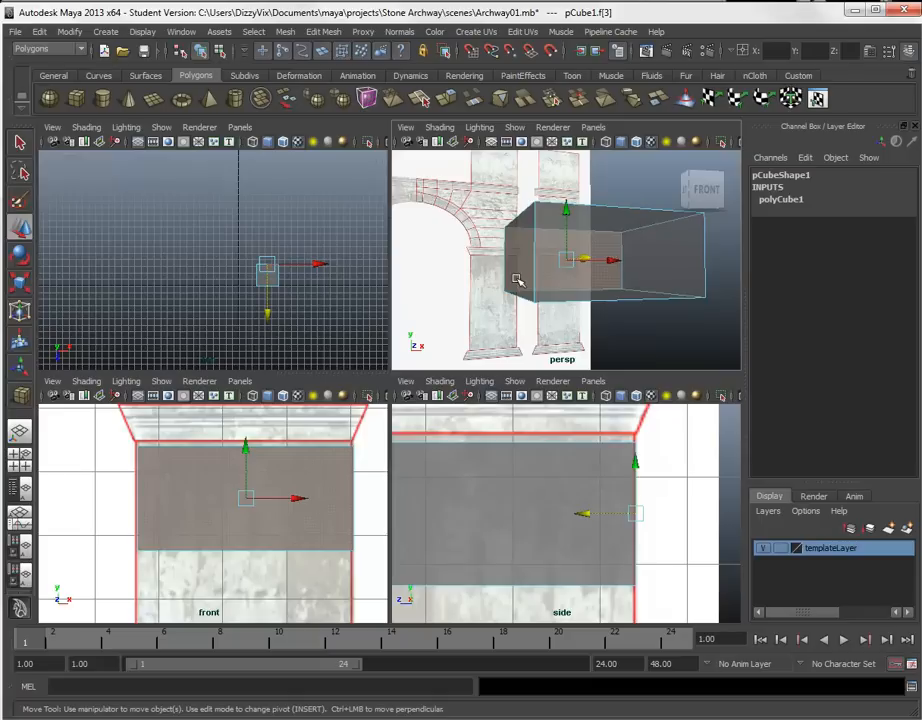
click(519, 266)
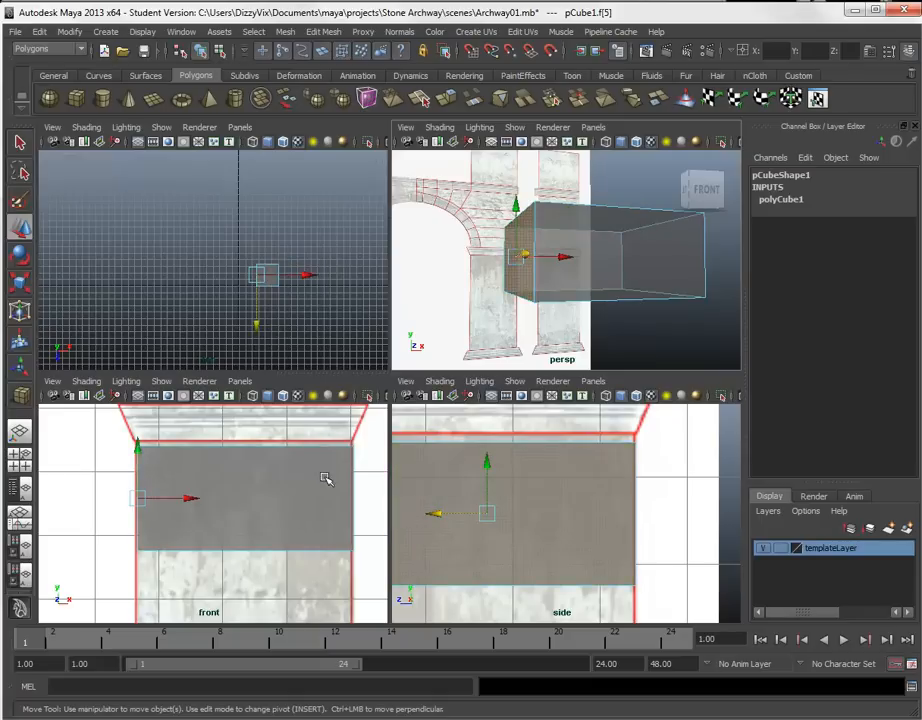
drag(193, 500, 189, 500)
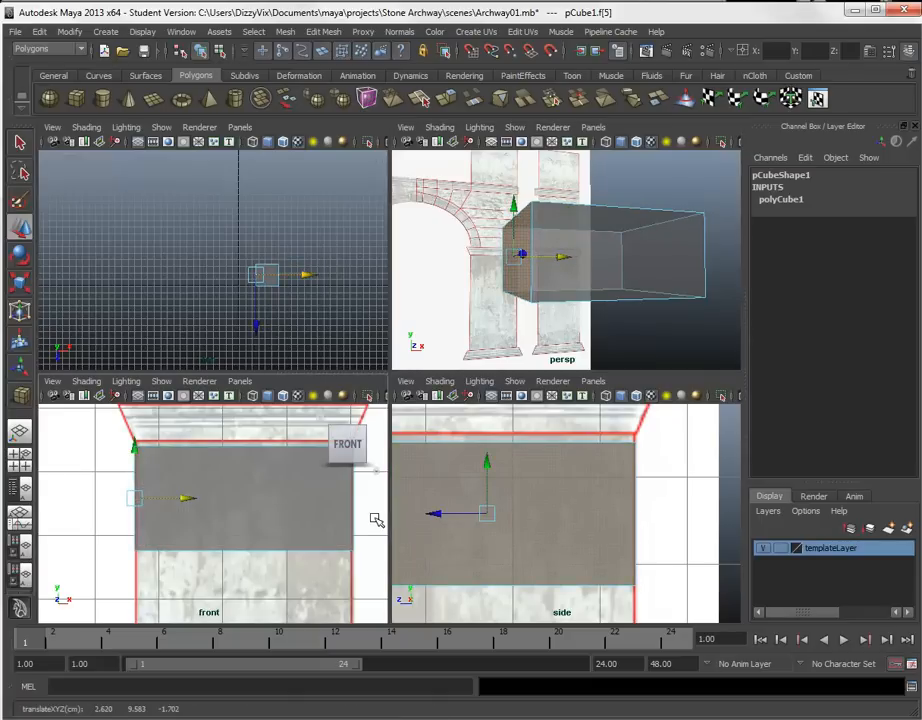
Step: Shift the cube's opposite side face slightly inward along X to match the shaft's other outline in the front view
alt+drag(648, 253, 572, 270)
click(577, 272)
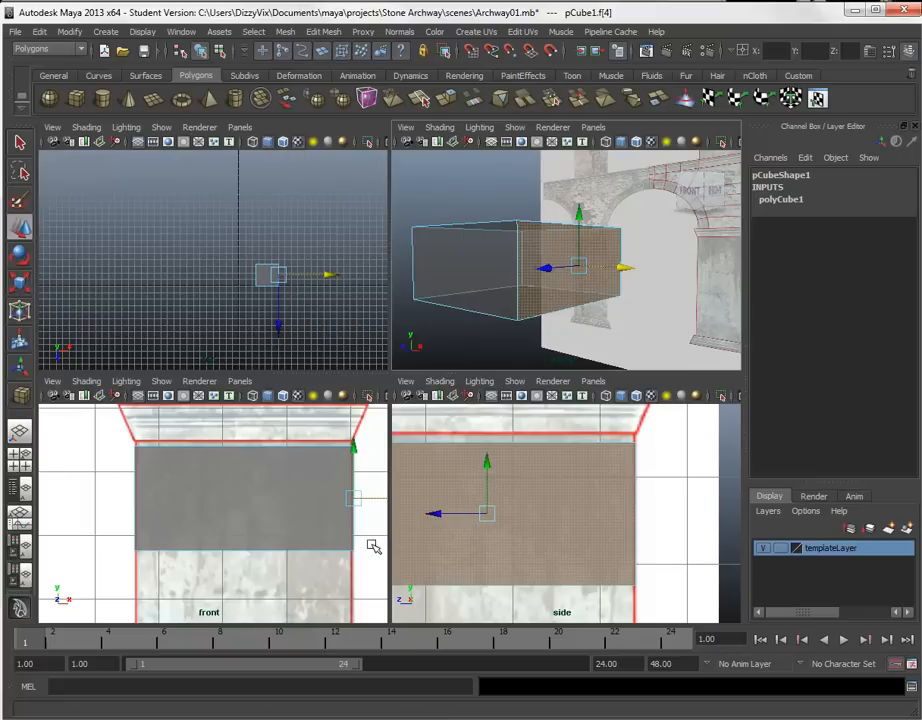
middle_drag(372, 546, 370, 546)
Step: Raise the cube's top face to the underside of the capital and deselect the cube
alt+drag(537, 321, 539, 366)
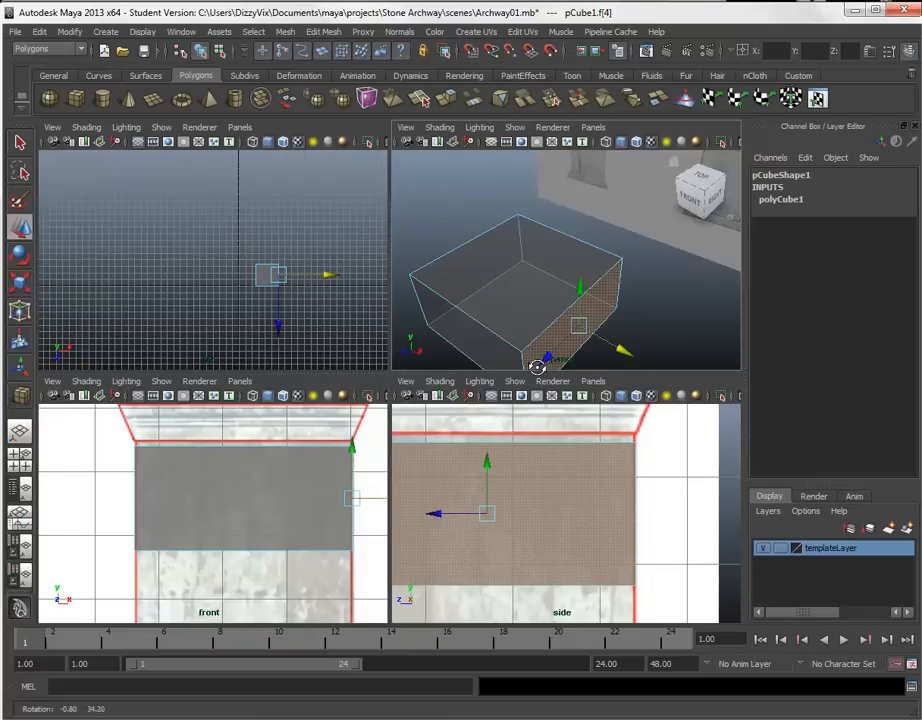
click(521, 268)
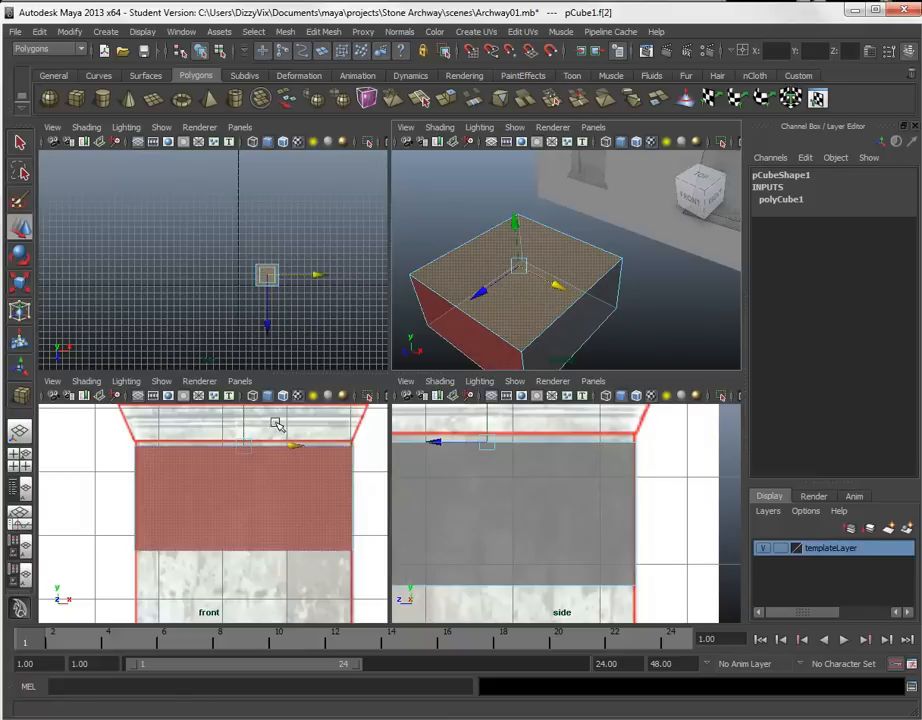
mouse_move(516, 222)
mouse_down()
mouse_move(519, 208)
mouse_move(522, 216)
mouse_up()
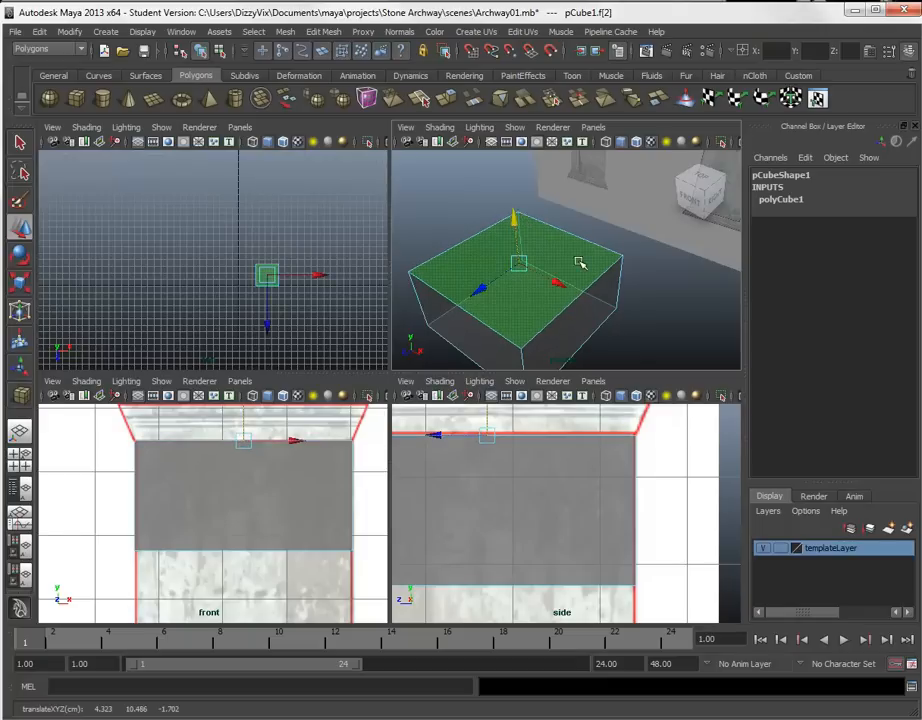
click(636, 423)
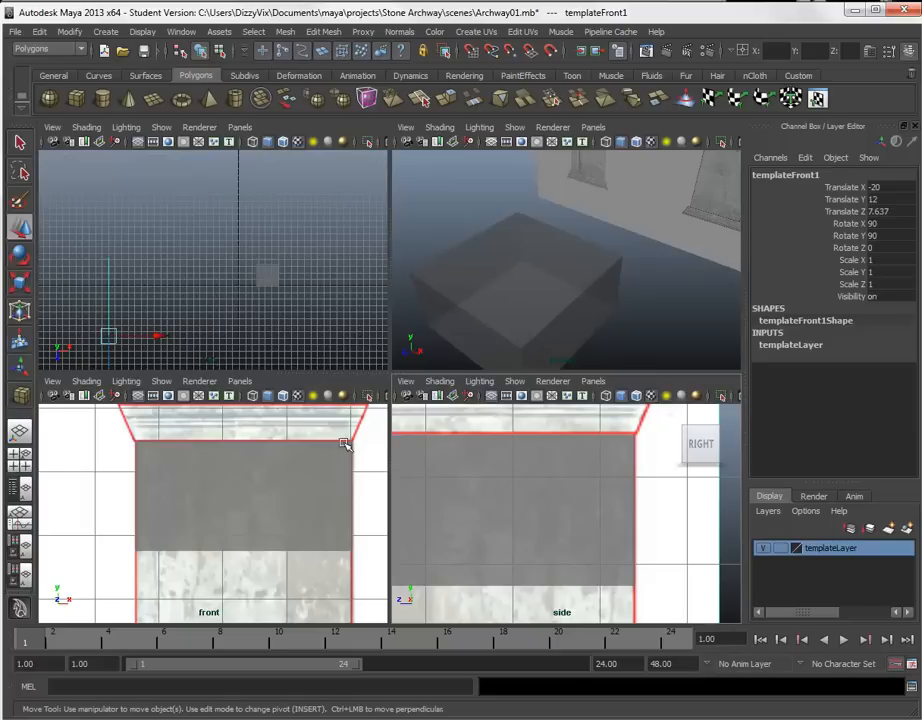
Step: Pull the cube's bottom face down to the top of the pillar's base in the front view
alt+drag(549, 318, 614, 226)
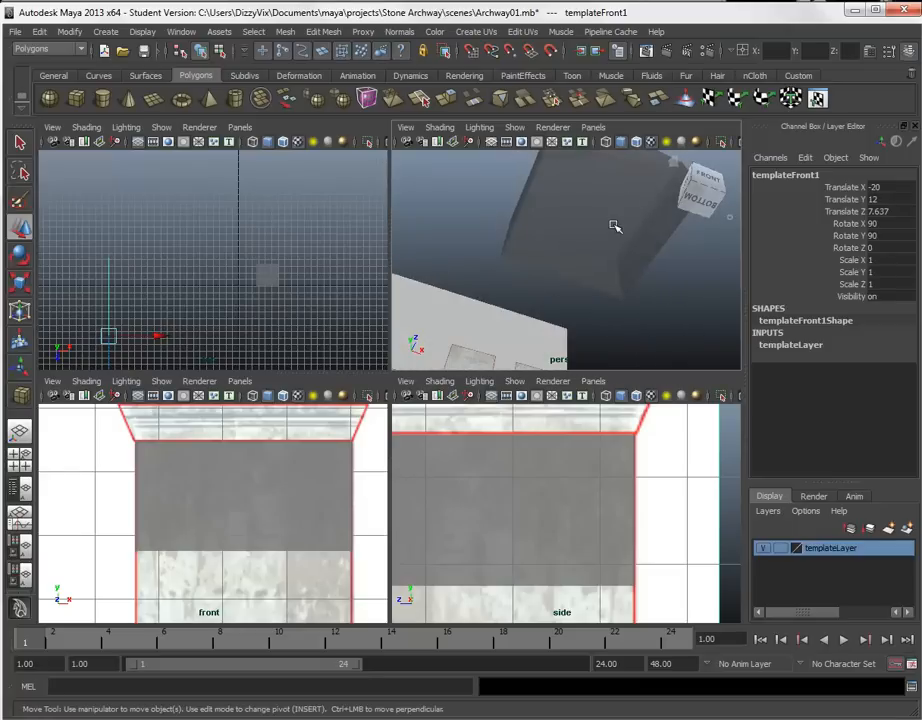
click(614, 226)
right_drag(614, 226, 606, 264)
click(602, 207)
scroll(288, 511, down, 5)
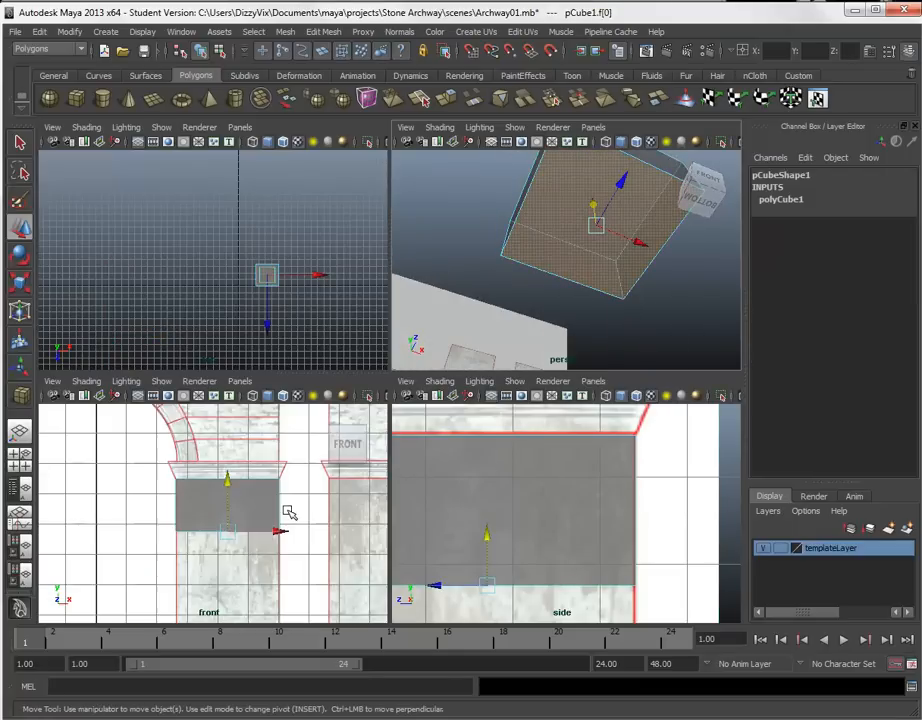
alt+middle_drag(288, 519, 292, 415)
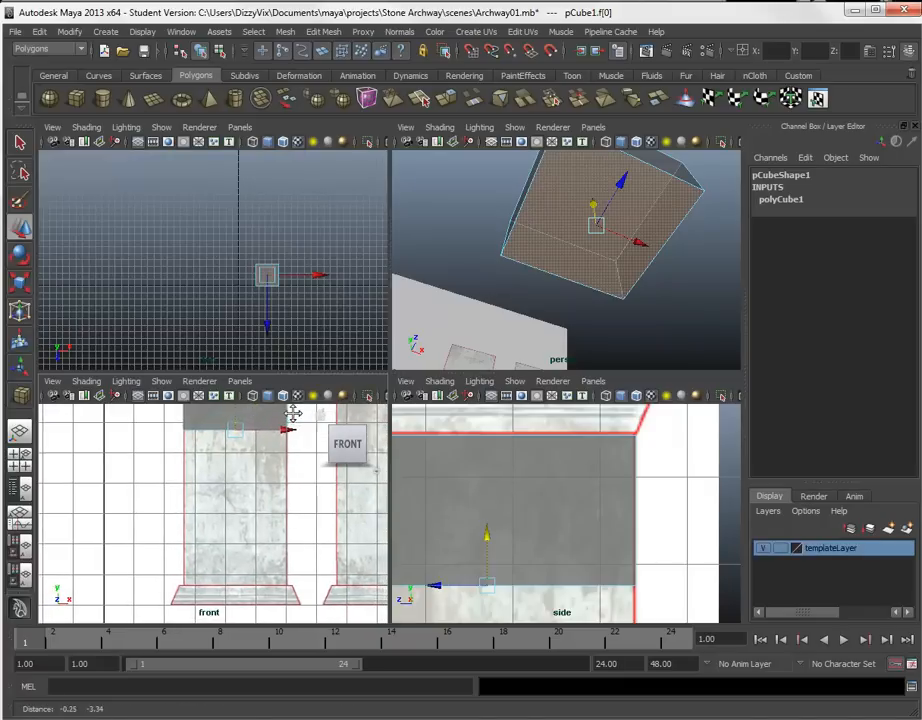
key(space)
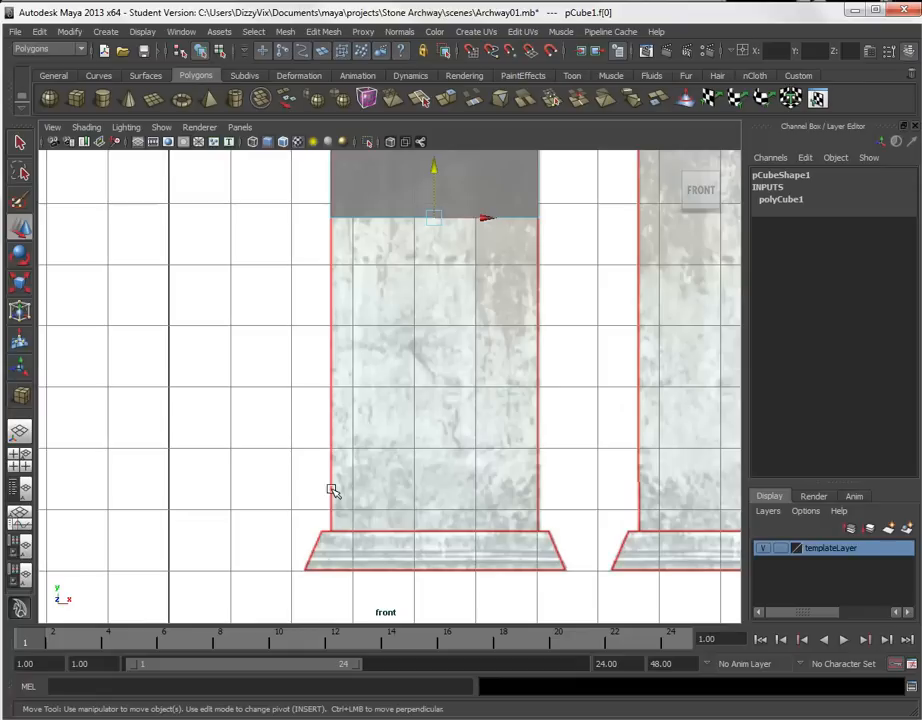
middle_drag(443, 314, 479, 624)
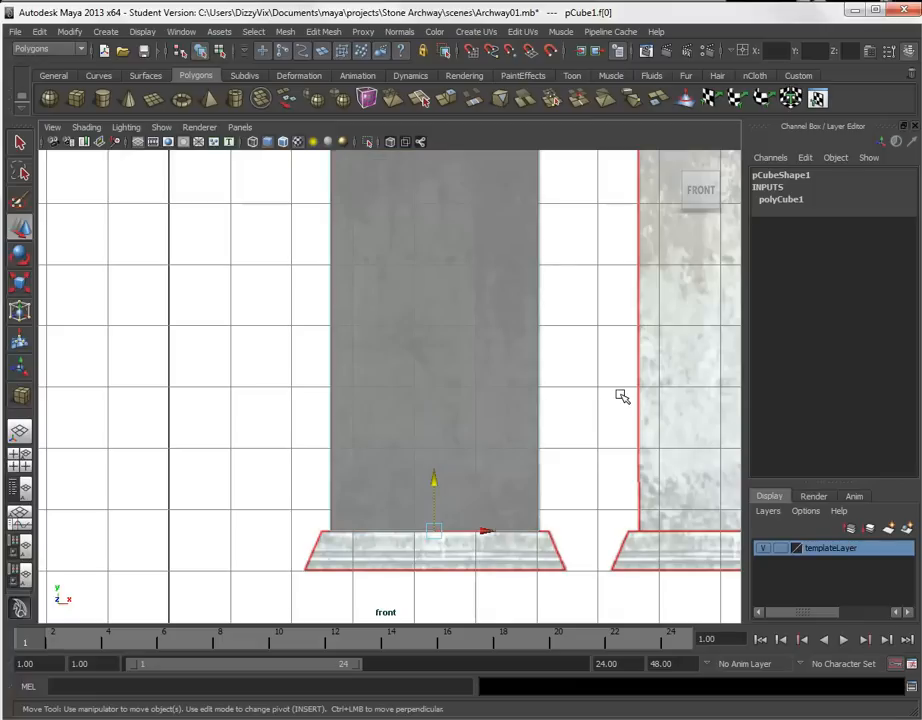
scroll(600, 390, down, 3)
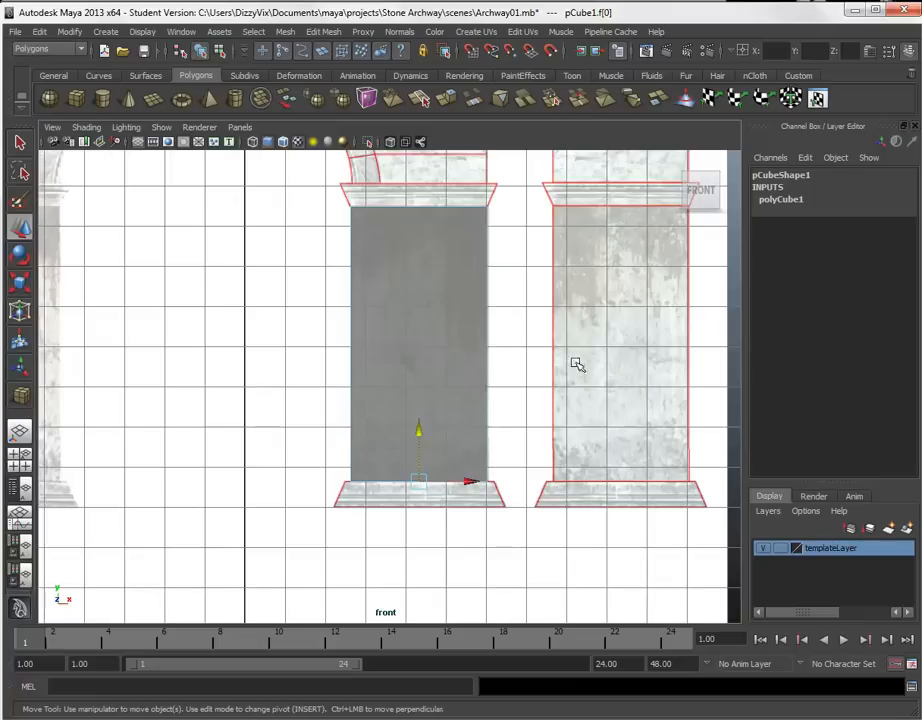
alt+middle_drag(556, 344, 556, 422)
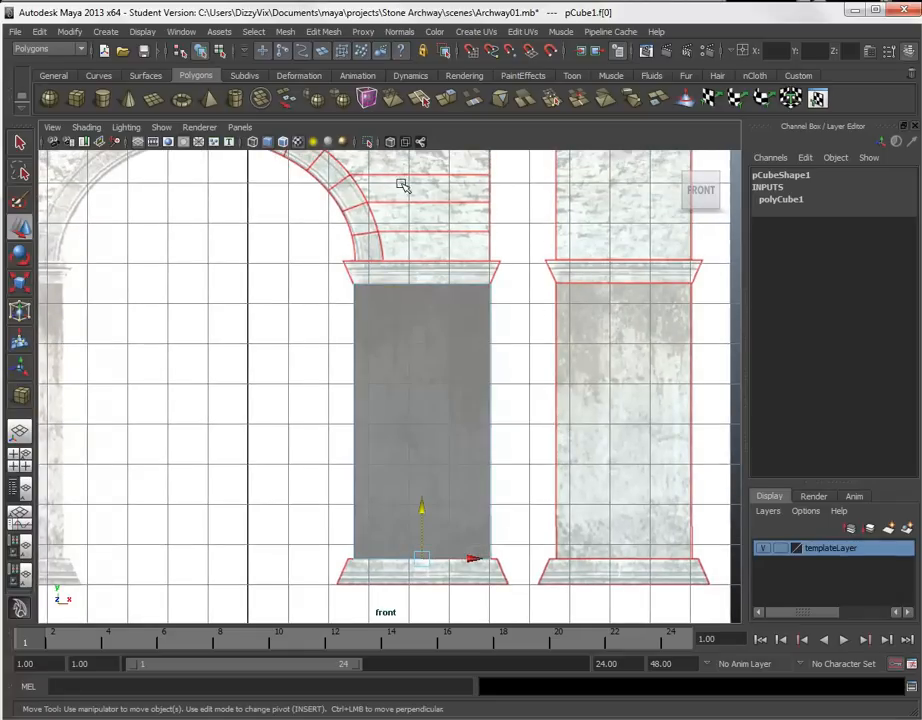
mouse_move(533, 327)
alt+middle_down()
mouse_move(550, 387)
mouse_move(565, 539)
mouse_move(529, 381)
mouse_move(530, 339)
alt+middle_up()
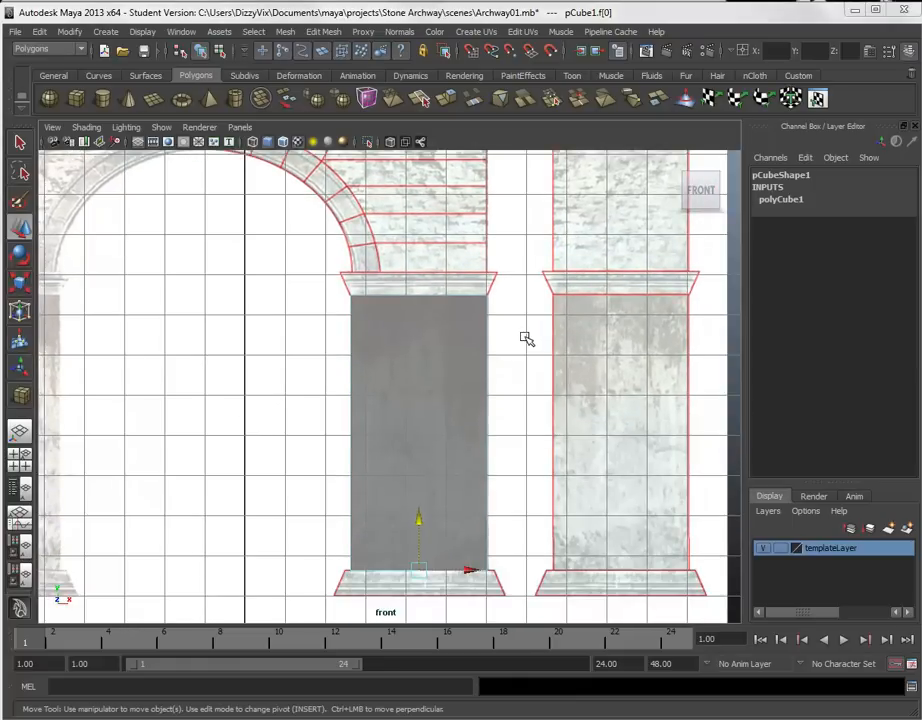
Step: Return to the four-view layout and select the pillar's top face in the perspective view
key(space)
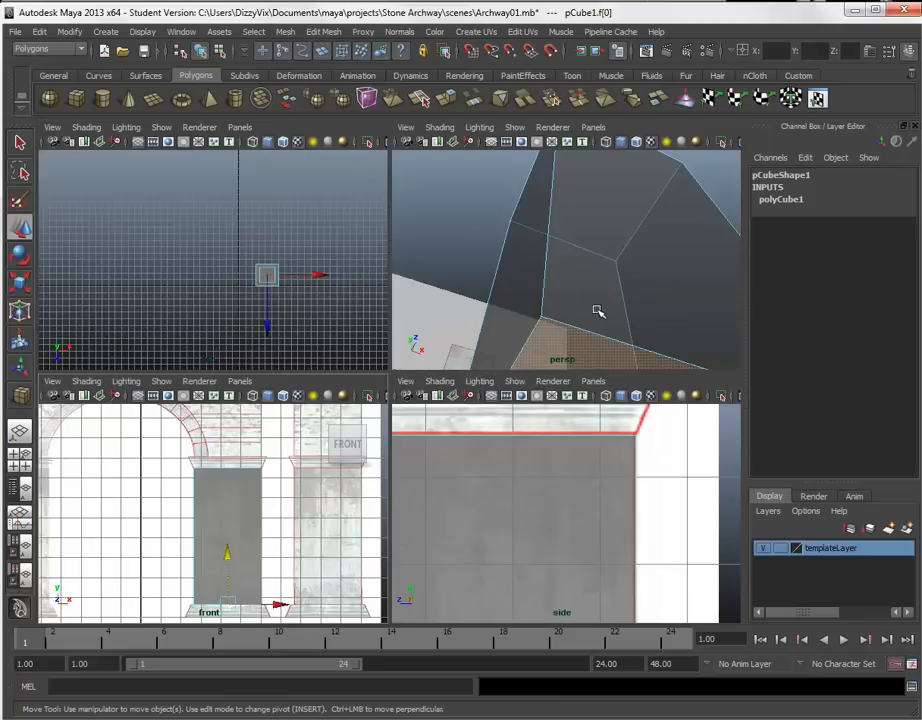
alt+drag(619, 238, 566, 286)
click(553, 323)
mouse_move(566, 286)
alt+right_down()
mouse_move(550, 274)
mouse_move(570, 272)
mouse_move(556, 298)
mouse_move(554, 270)
mouse_move(560, 285)
alt+right_up()
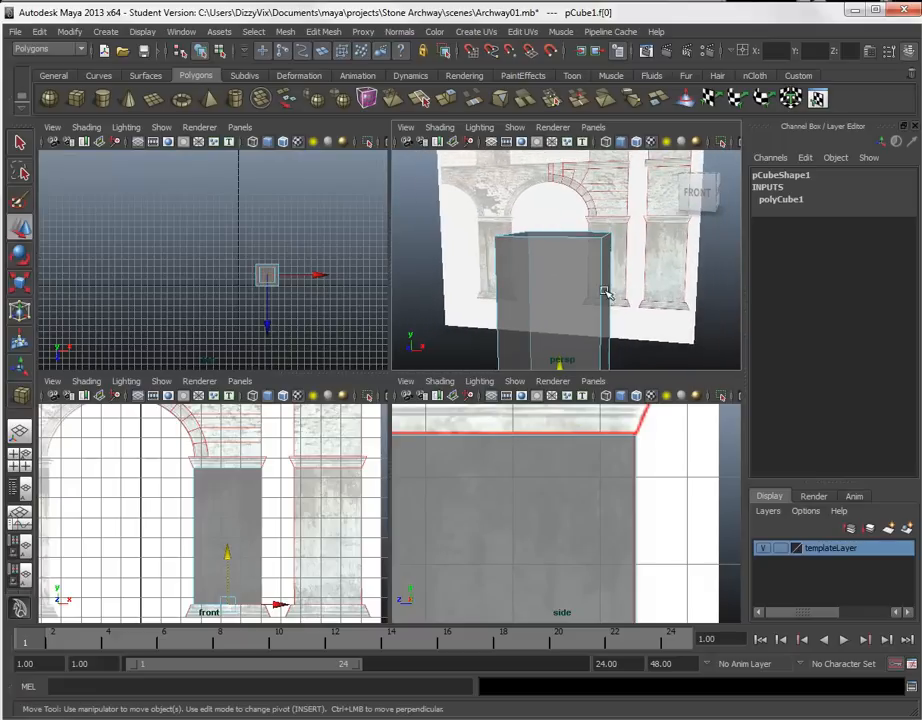
alt+drag(572, 252, 549, 263)
click(556, 266)
click(480, 255)
click(570, 305)
click(577, 245)
click(527, 301)
right_drag(527, 301, 535, 325)
click(567, 236)
click(567, 245)
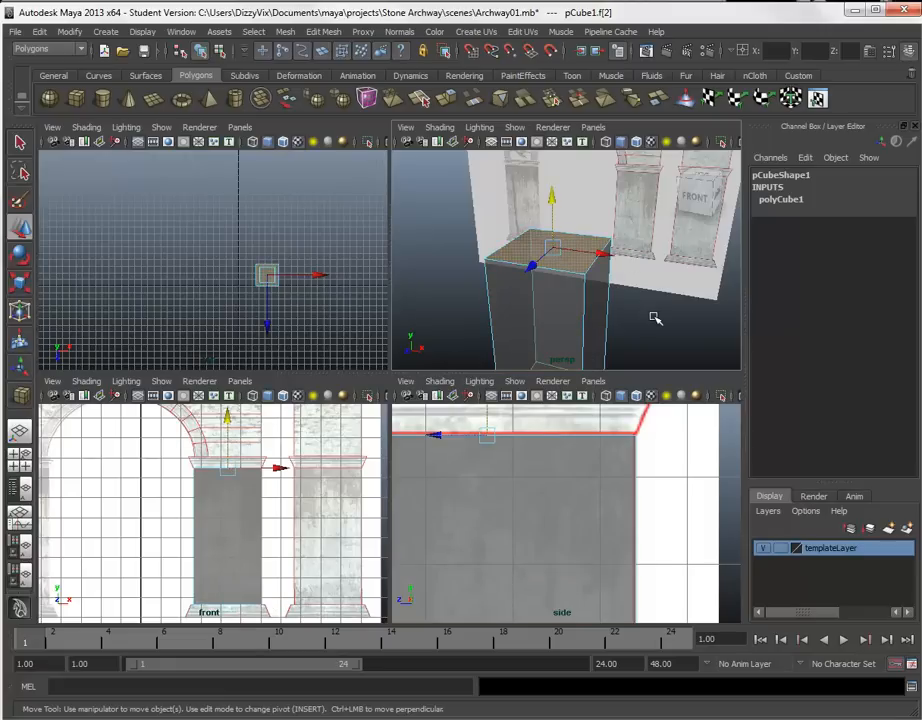
Step: Frame the capital above the pillar's selected top face in both the side and front views
alt+right_drag(561, 478, 580, 516)
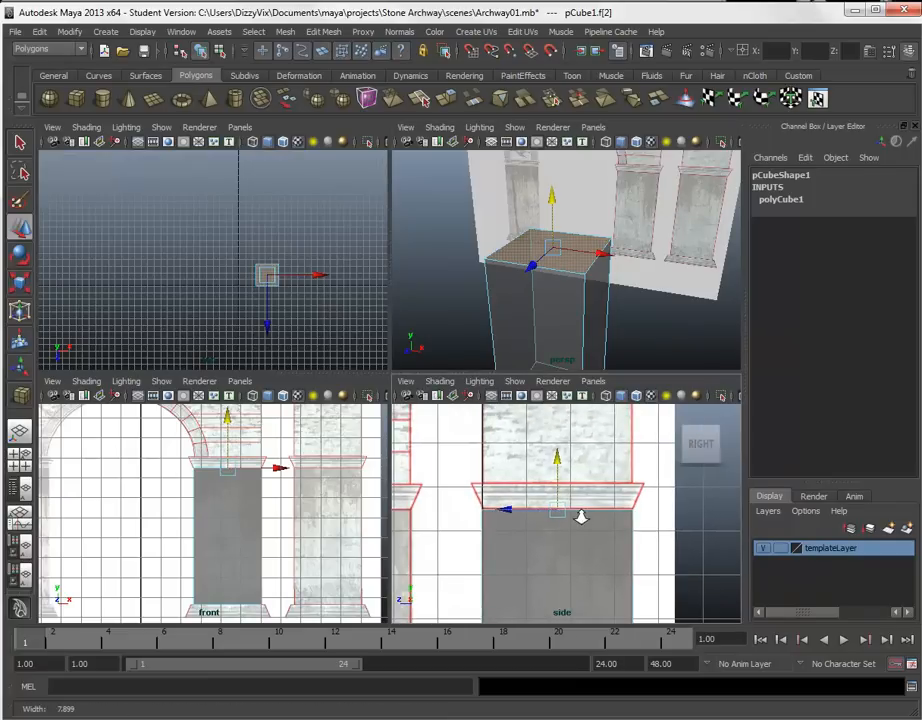
scroll(241, 475, up, 2)
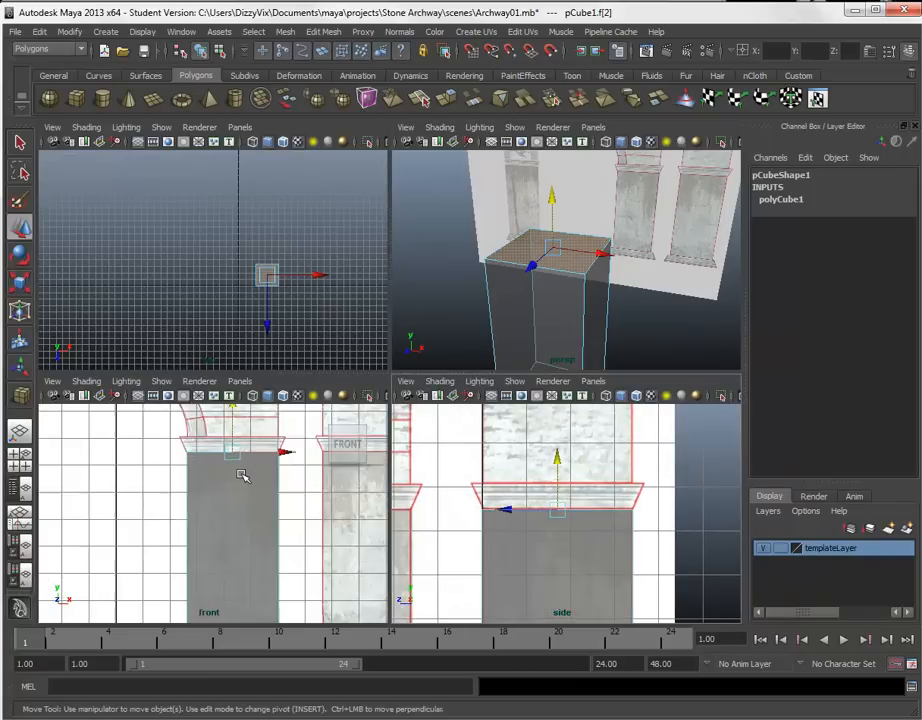
scroll(241, 476, up, 2)
click(245, 485)
alt+middle_drag(239, 572, 177, 689)
scroll(205, 549, down, 3)
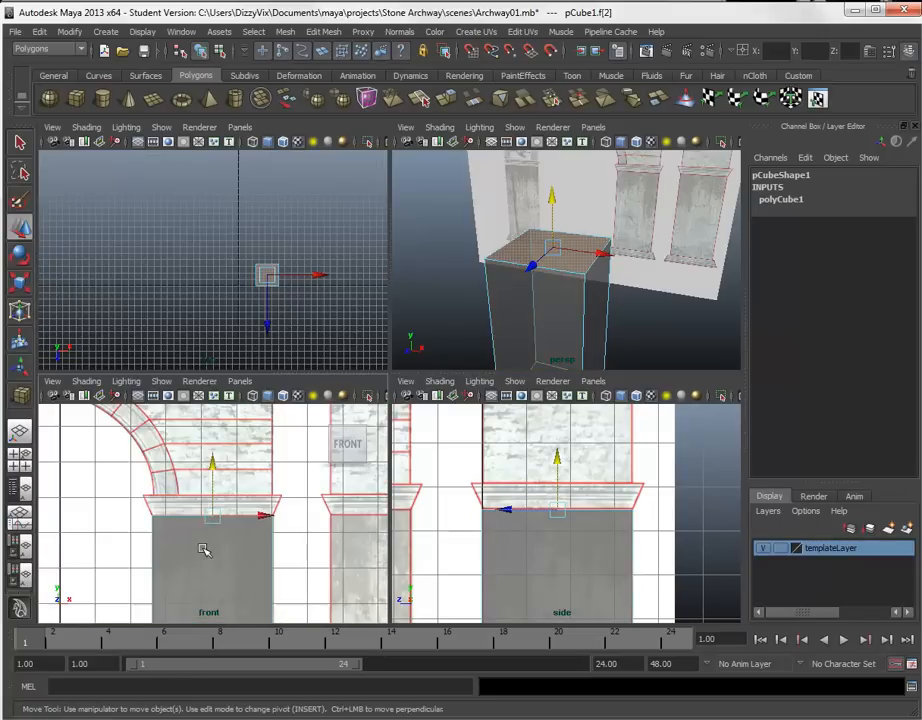
alt+right_drag(250, 535, 309, 601)
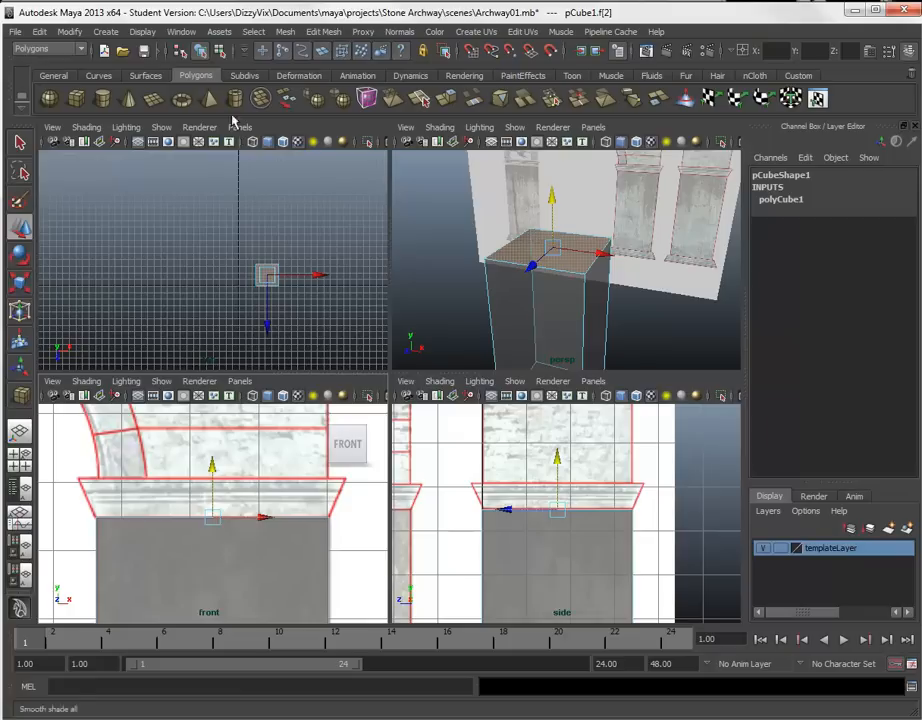
click(78, 55)
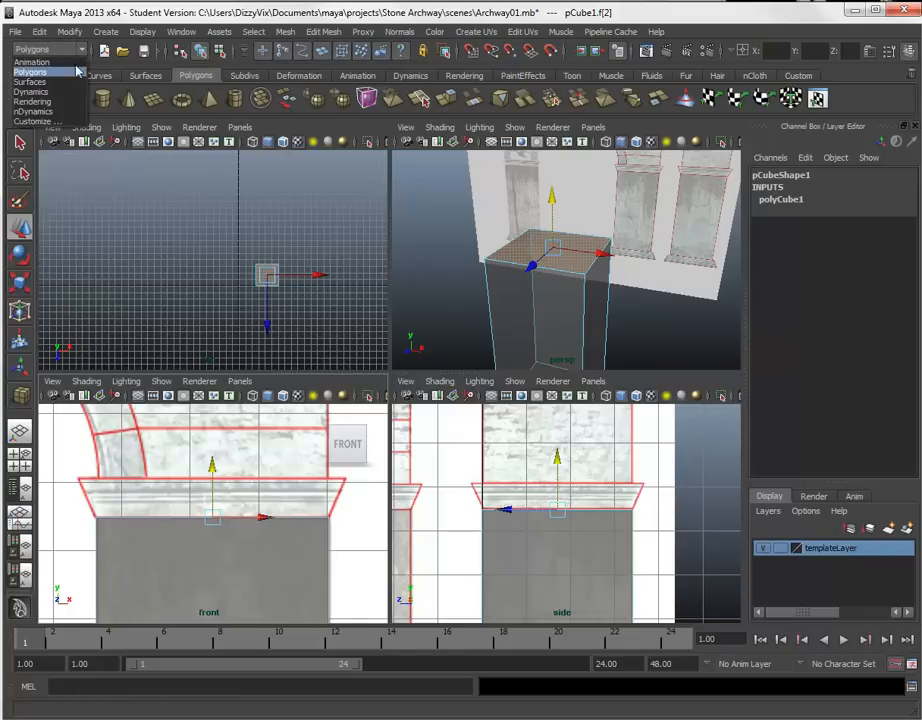
click(68, 74)
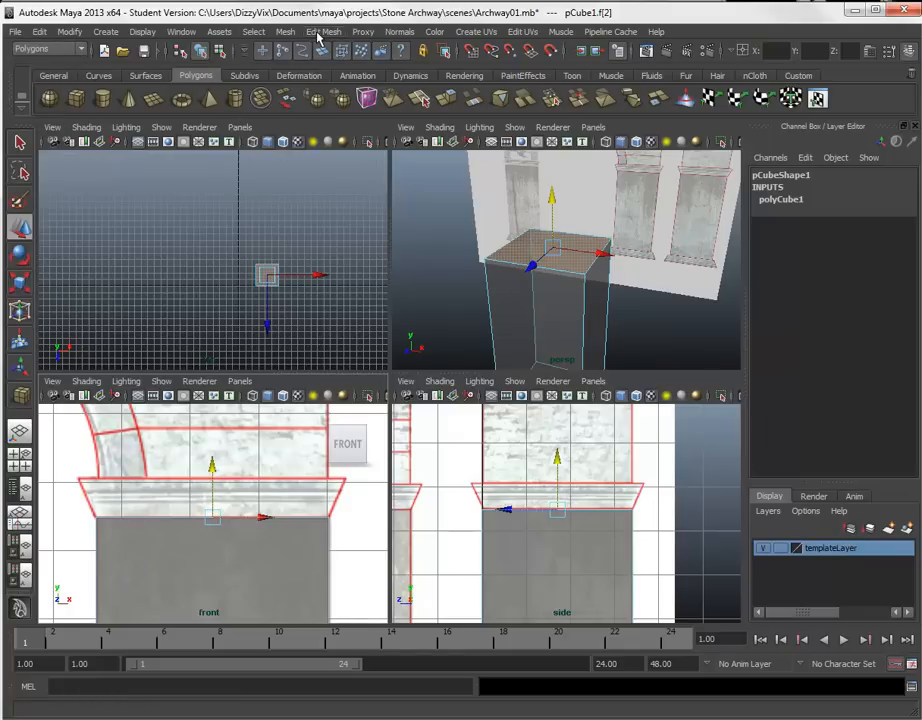
click(55, 48)
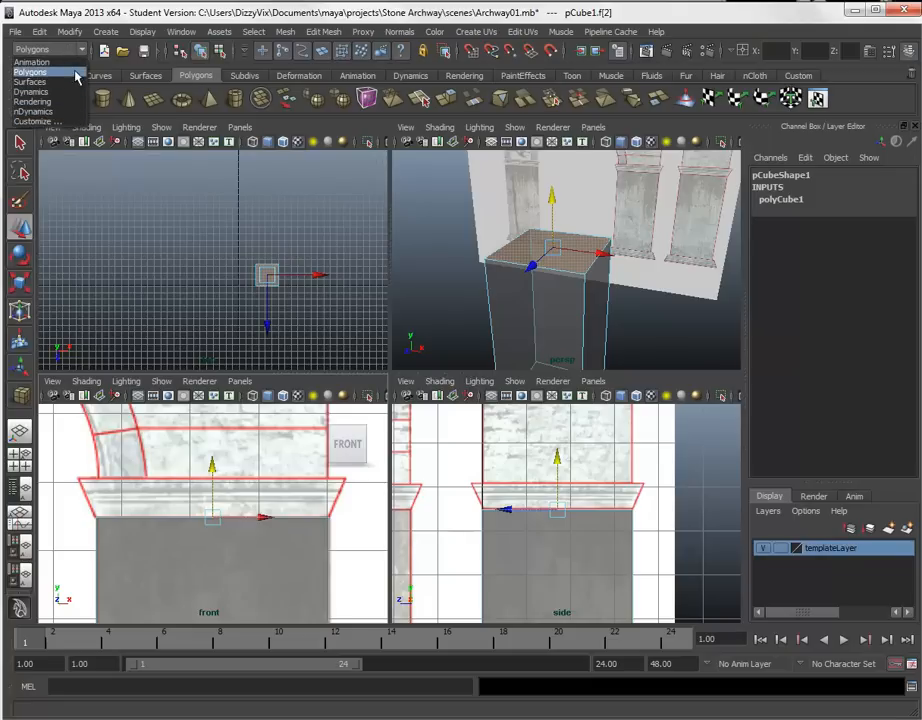
click(75, 73)
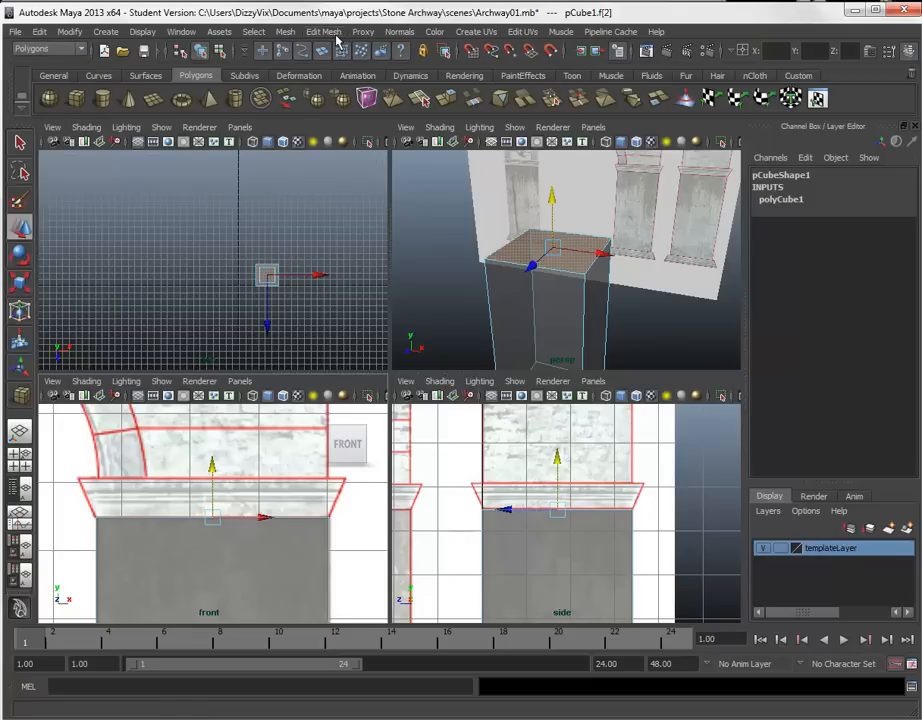
click(321, 31)
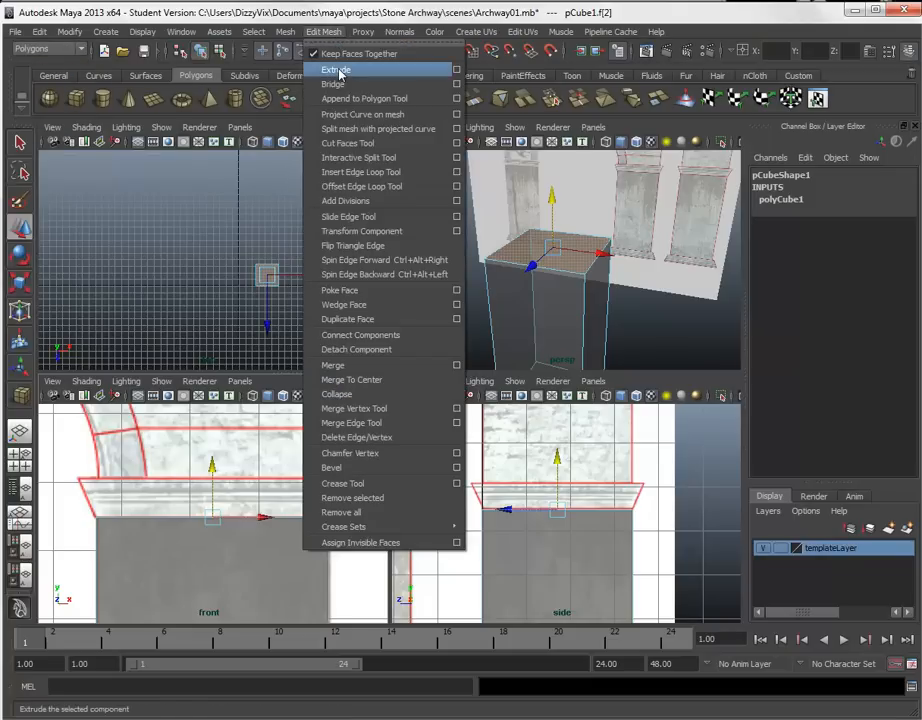
click(333, 35)
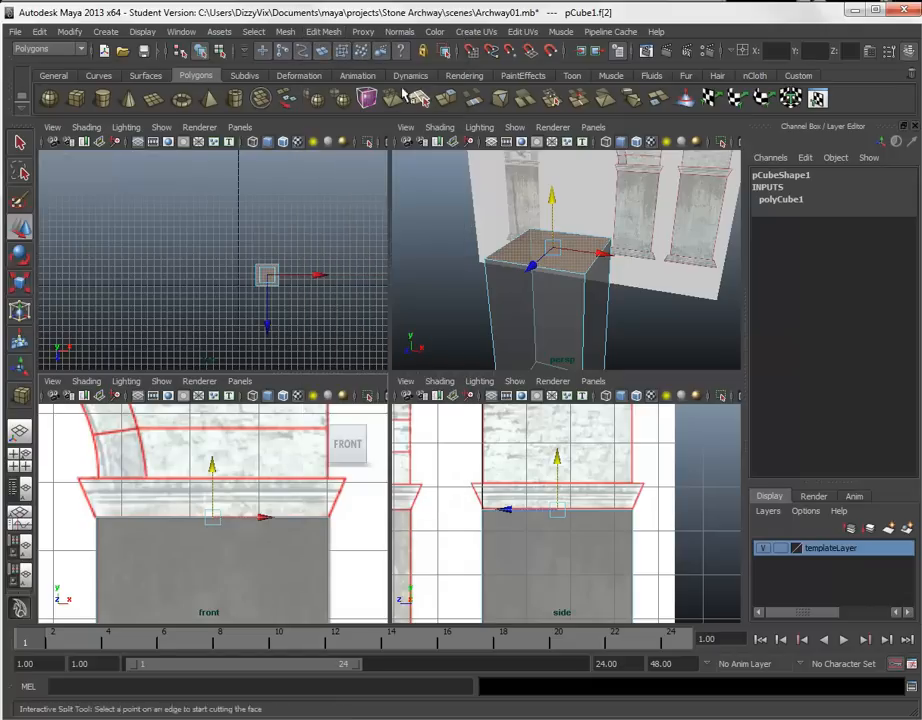
Step: Extrude the pillar's top face along the world Y axis by about 0.6 units to the capital's upper edge
click(451, 104)
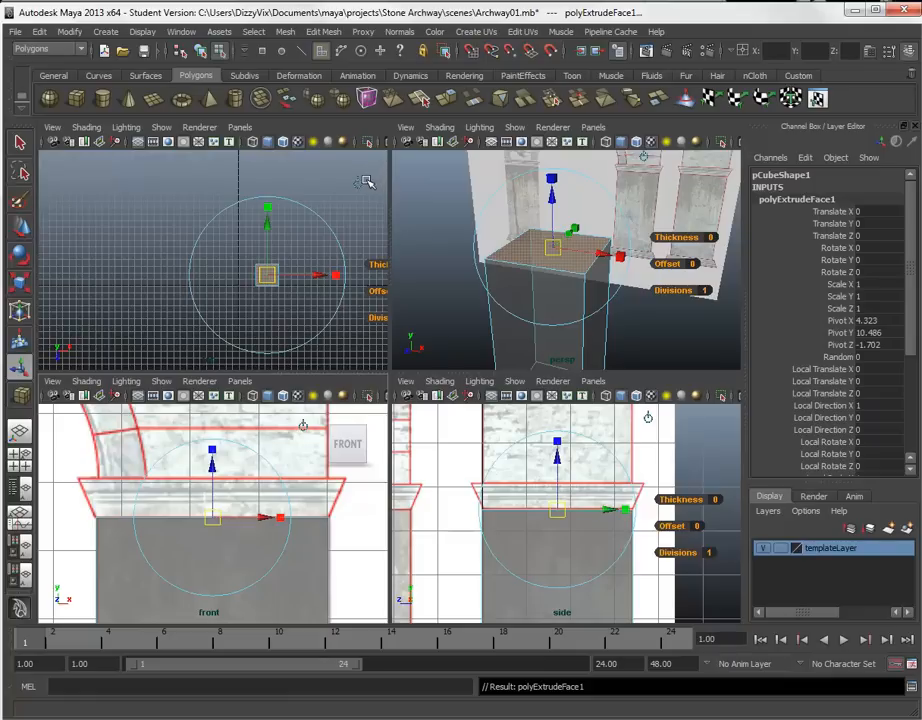
click(361, 184)
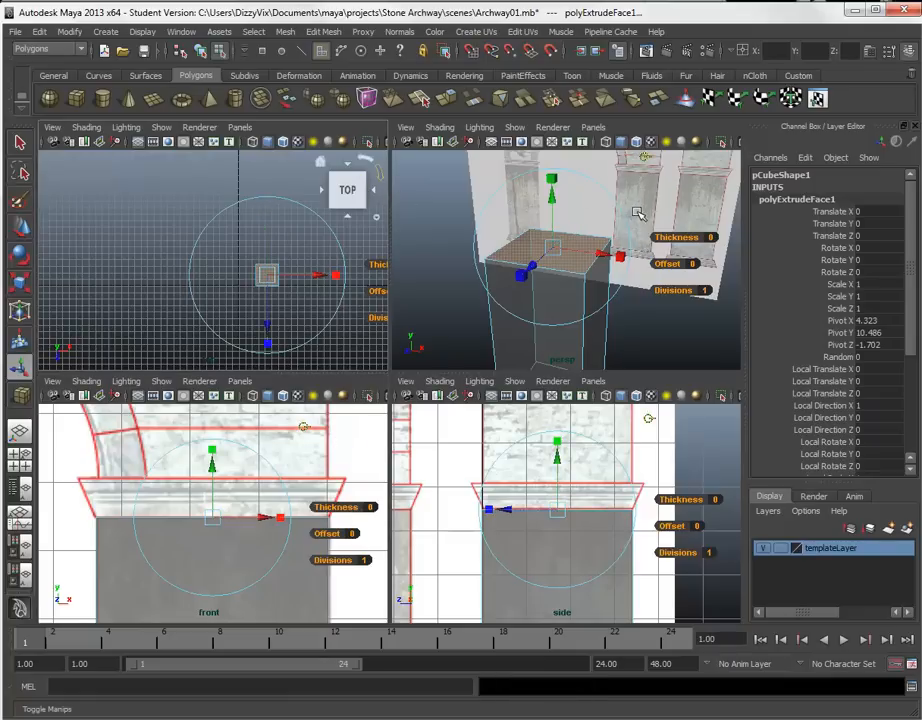
click(648, 419)
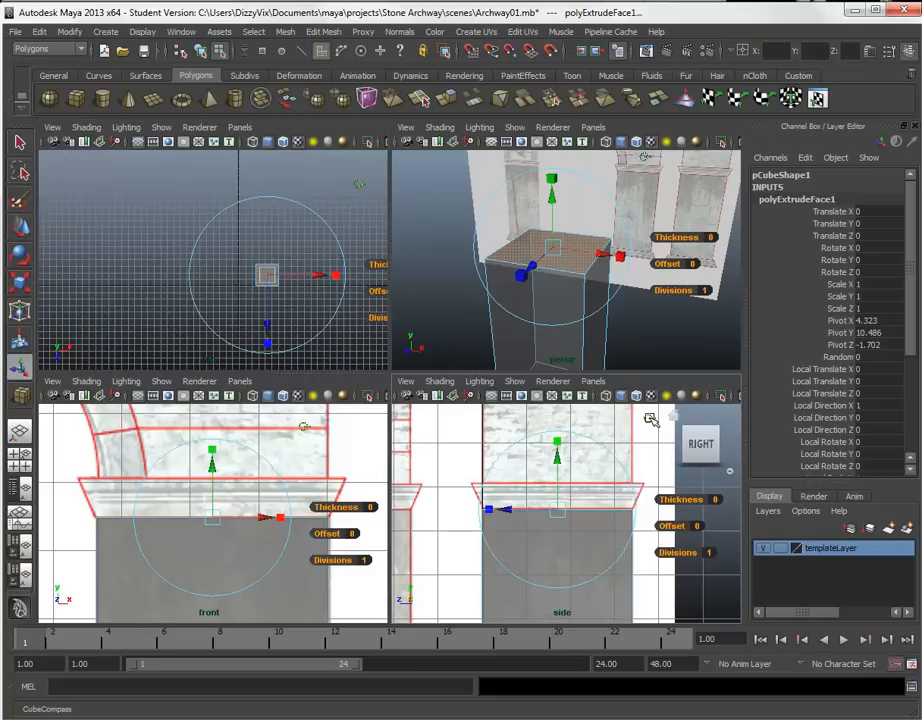
click(649, 419)
click(650, 419)
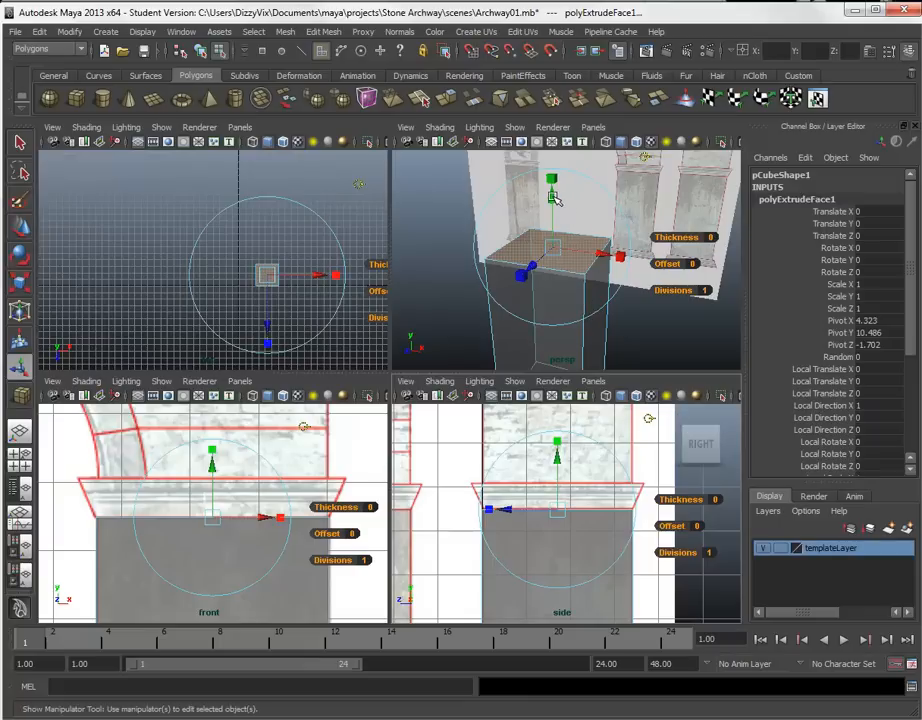
drag(556, 205, 556, 185)
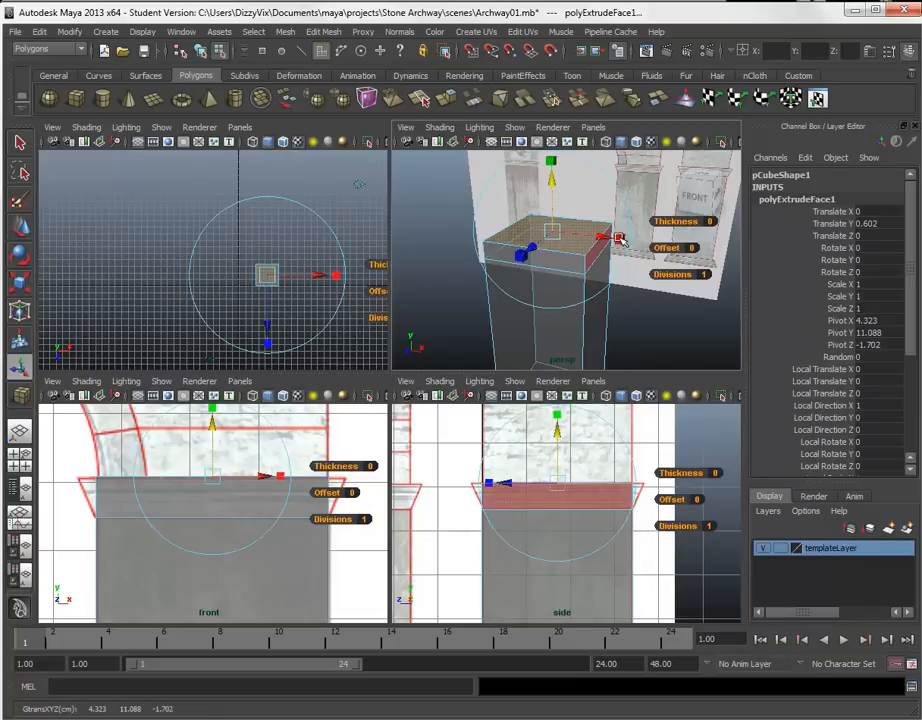
Step: Scale the extruded top face uniformly to 1.15 so the capital flares out to the template outline
click(622, 240)
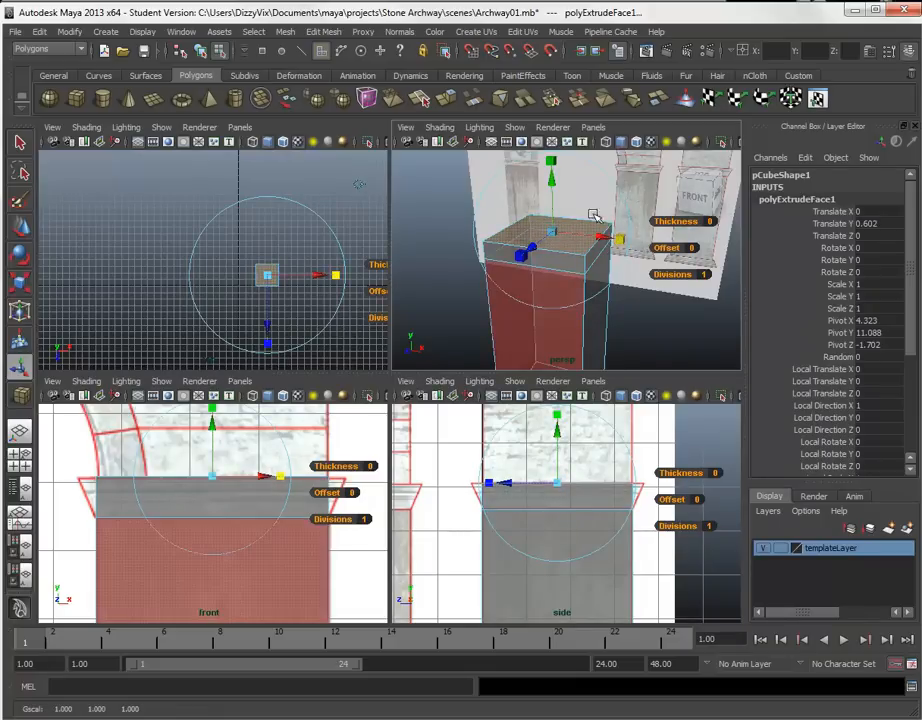
click(551, 233)
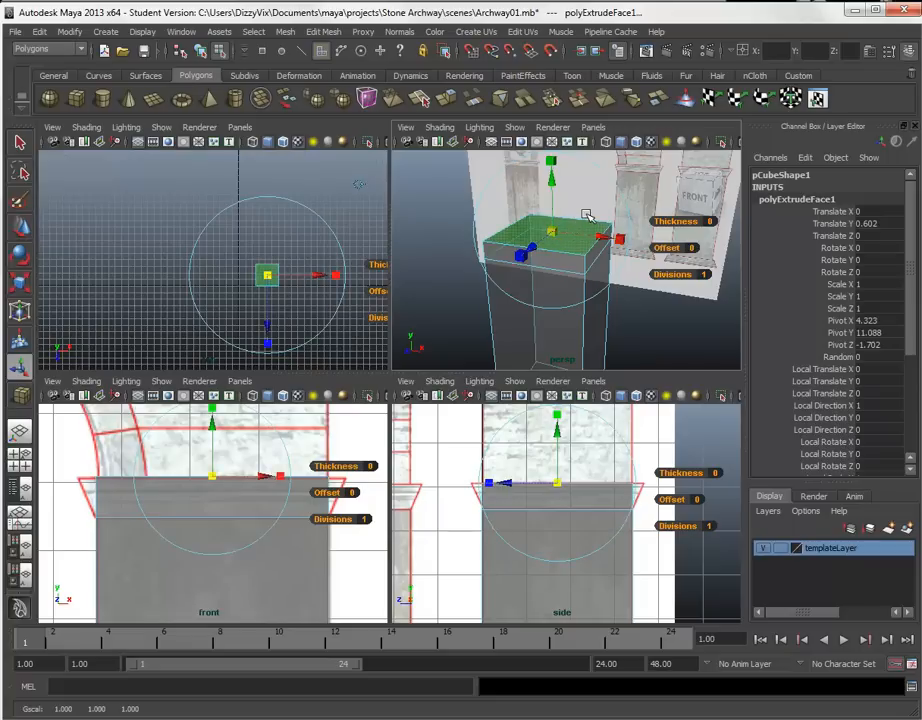
middle_drag(588, 204, 595, 203)
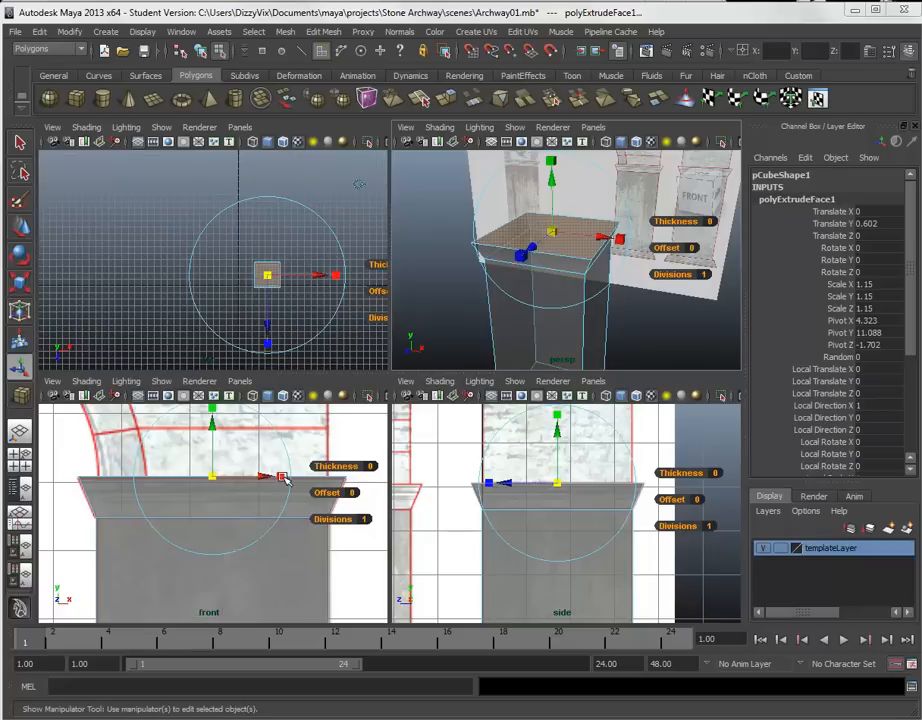
Step: Extrude the capital's top face again in world space and raise it about 0.22 units
alt+middle_drag(327, 432, 308, 582)
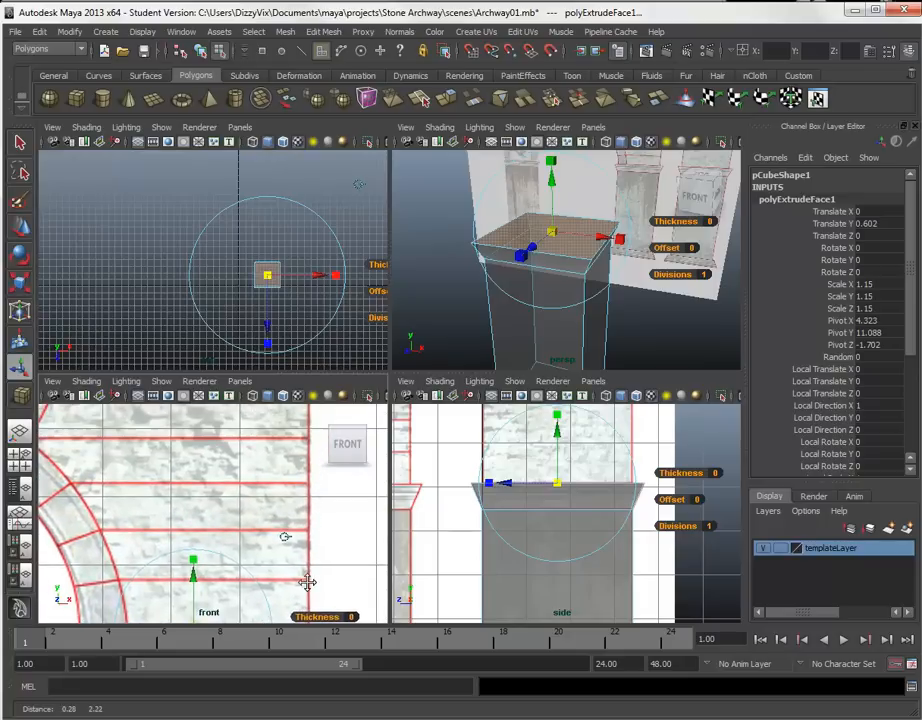
scroll(263, 531, down, 3)
mouse_move(248, 476)
alt+middle_down()
mouse_move(263, 481)
mouse_move(263, 494)
mouse_move(252, 491)
alt+middle_up()
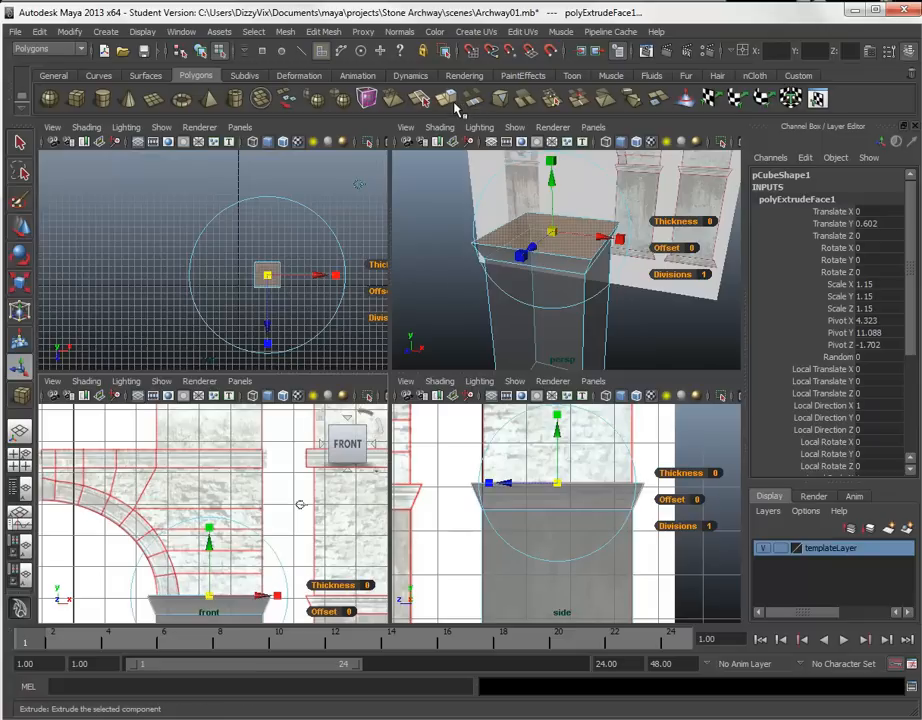
click(448, 100)
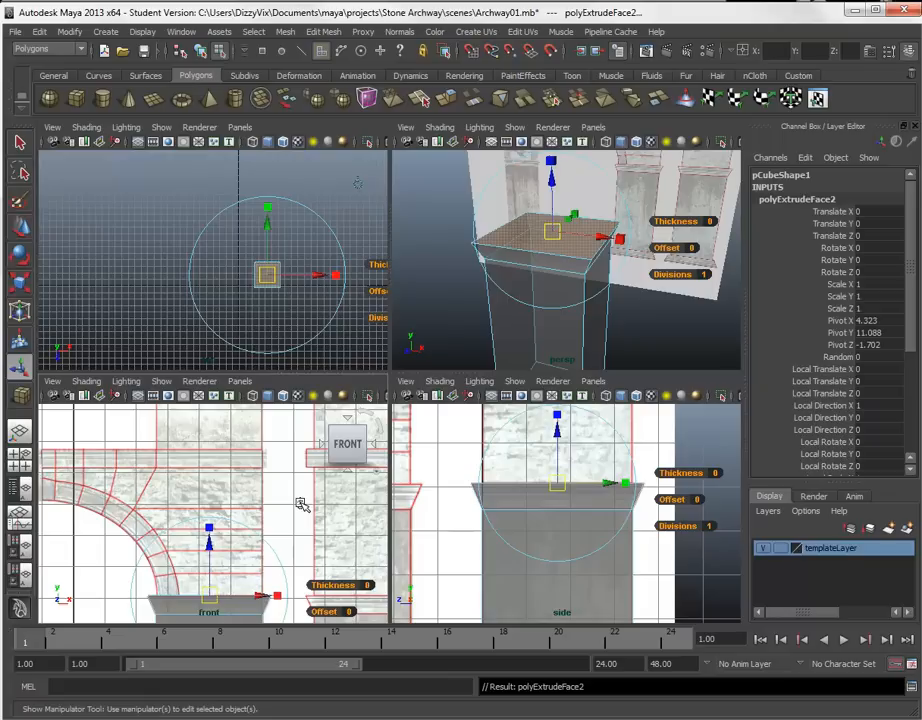
click(301, 504)
scroll(222, 566, up, 2)
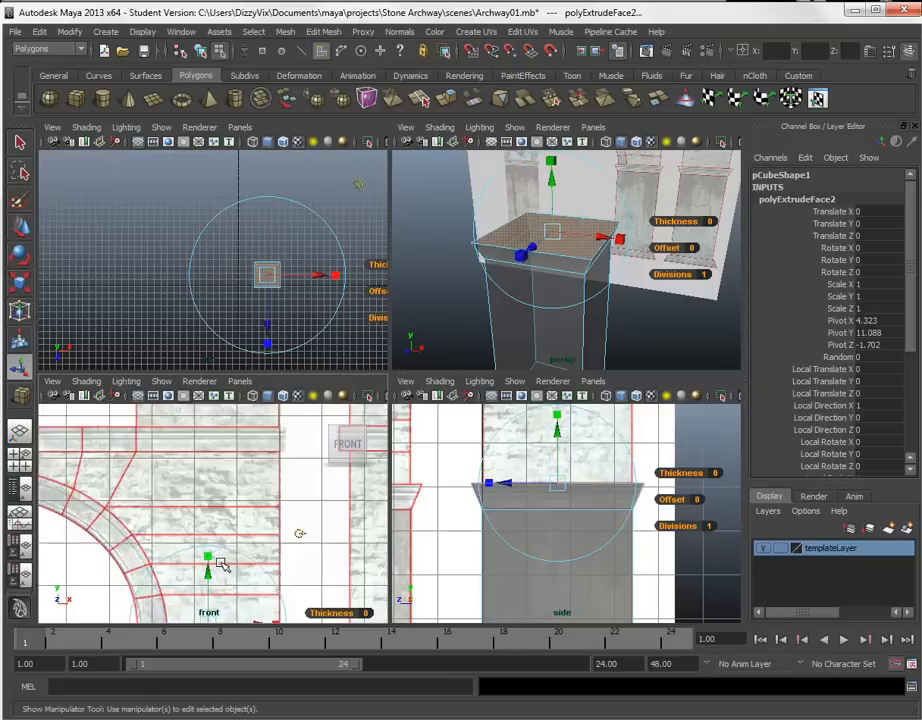
alt+middle_drag(233, 551, 226, 428)
alt+right_drag(217, 547, 232, 567)
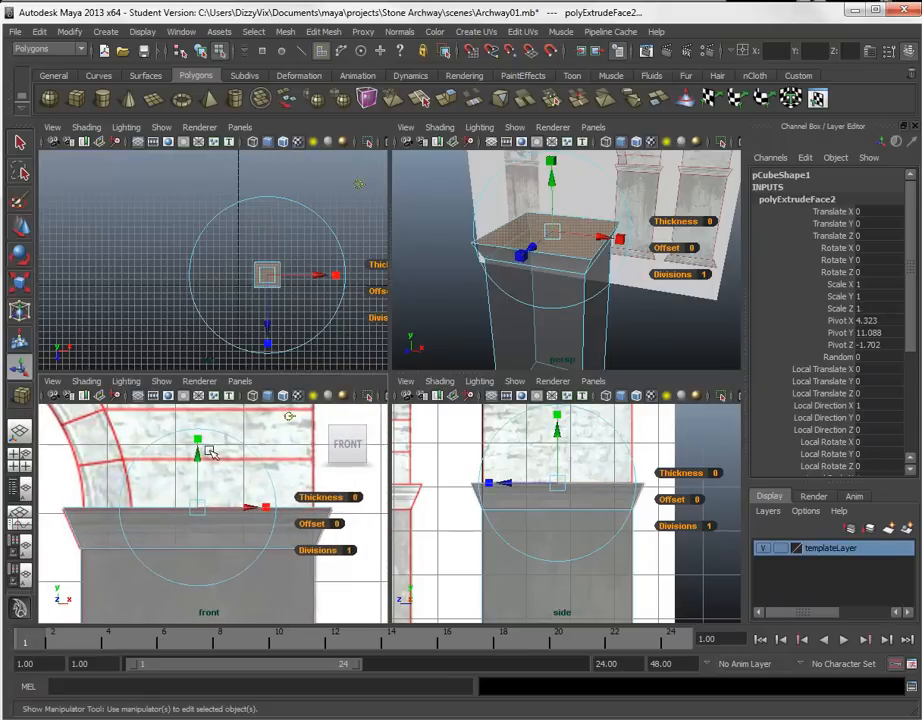
drag(200, 458, 201, 448)
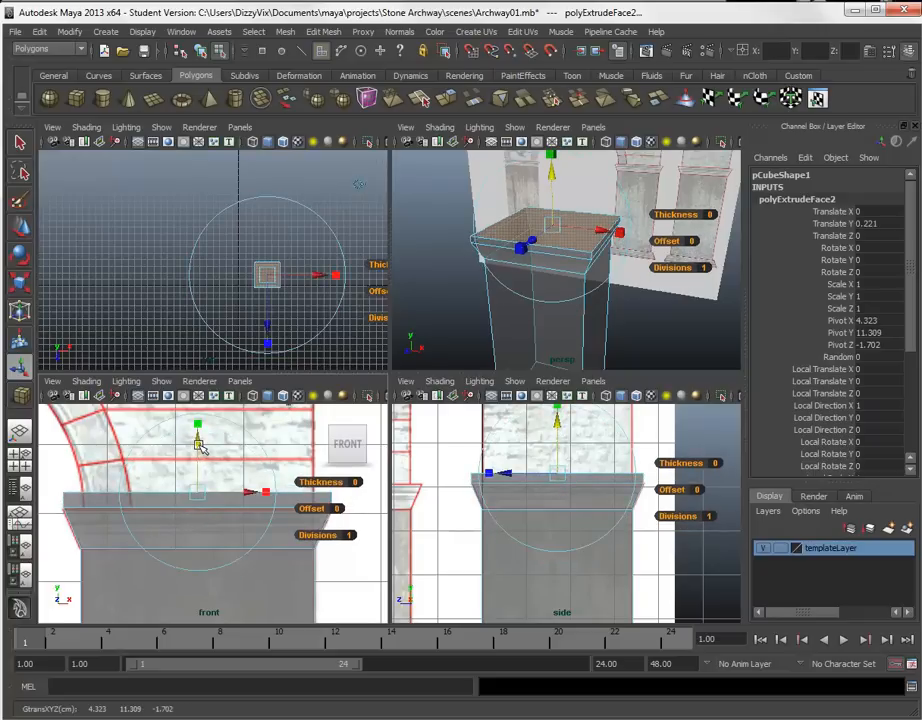
Step: Scale the new top face inward to the shaft's width and lower it level with the capital's upper edge
click(22, 282)
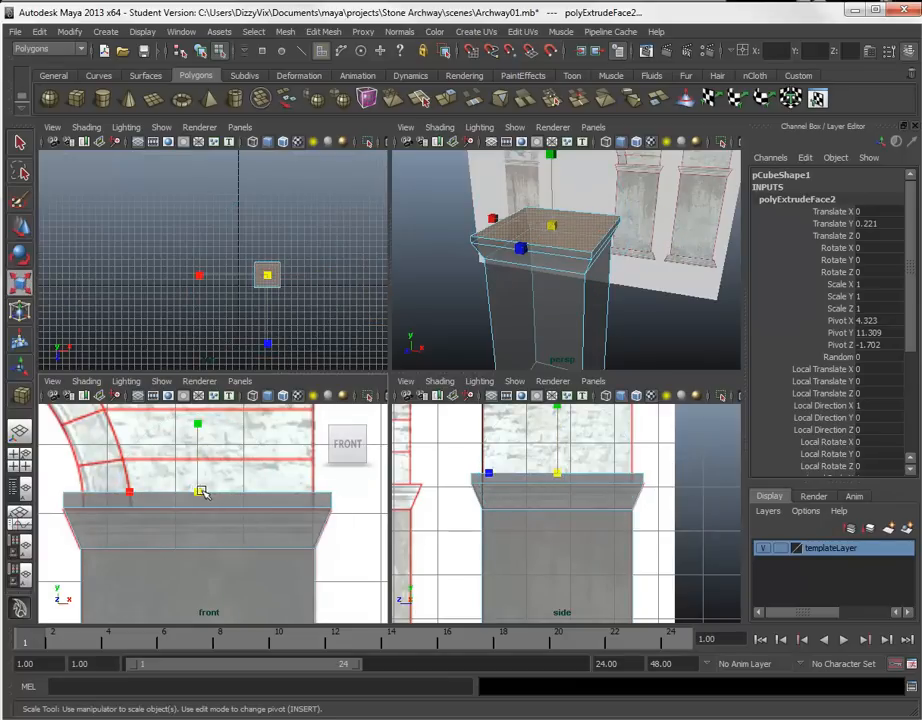
drag(203, 490, 220, 470)
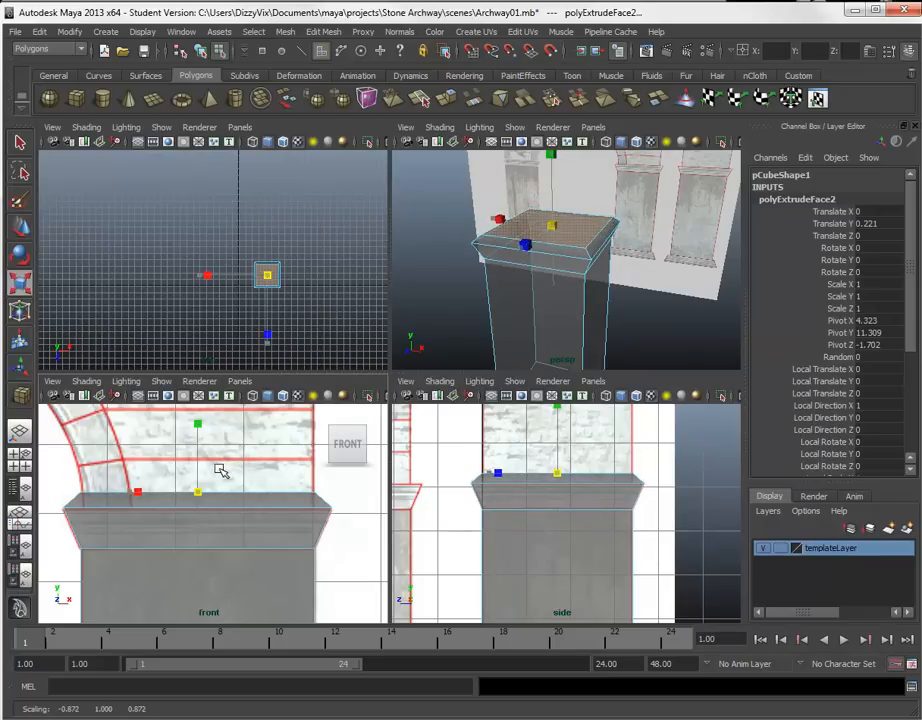
drag(221, 471, 243, 502)
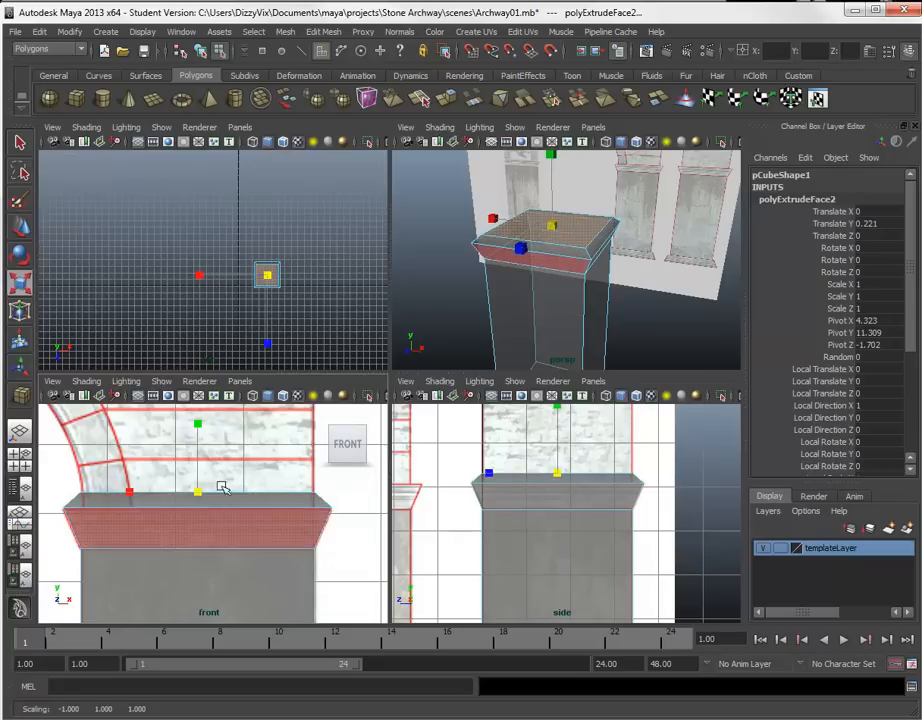
click(19, 224)
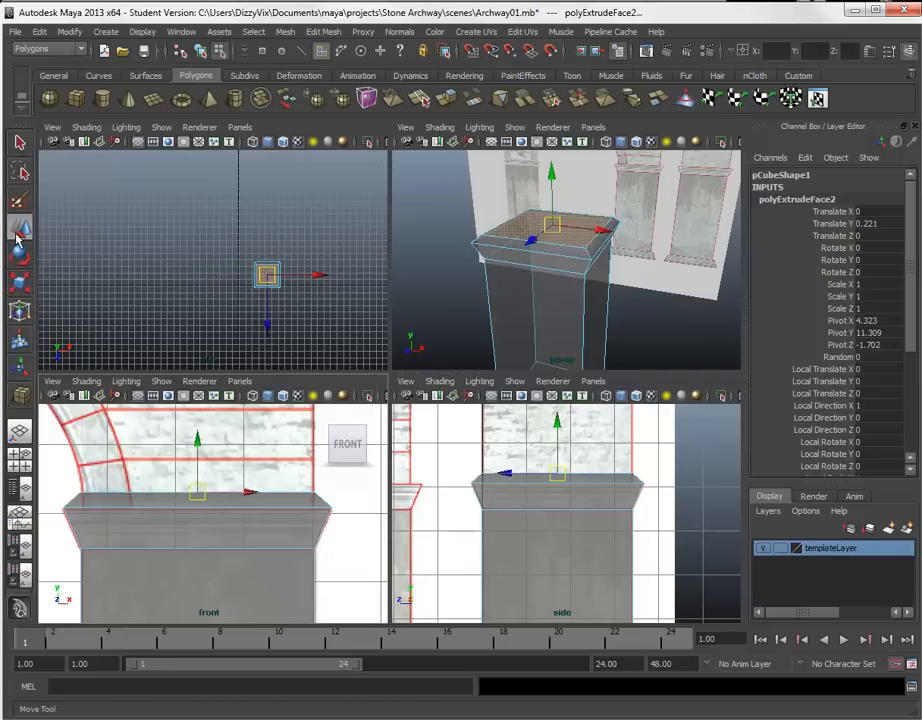
click(200, 438)
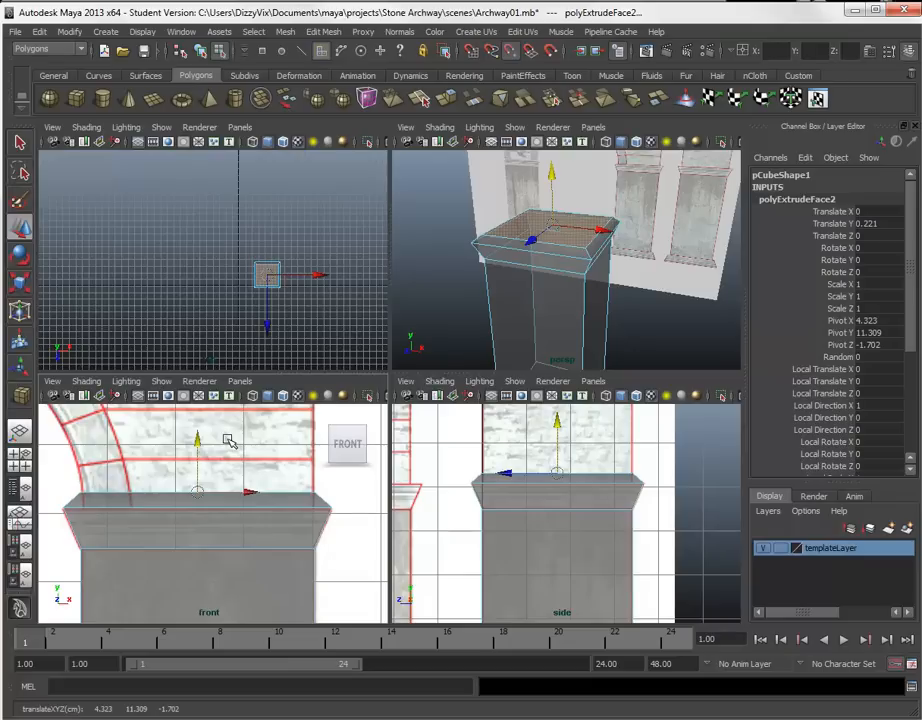
middle_drag(229, 441, 230, 448)
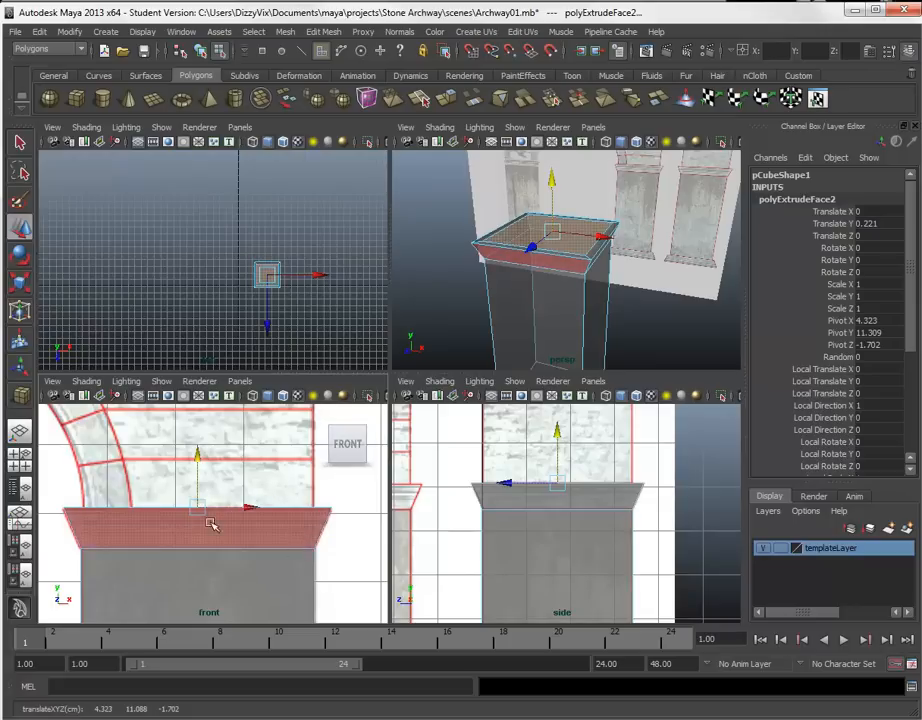
Step: Extrude the inset face upward about 4.66 units to the top line of the horizontal band above the arch
scroll(199, 518, down, 3)
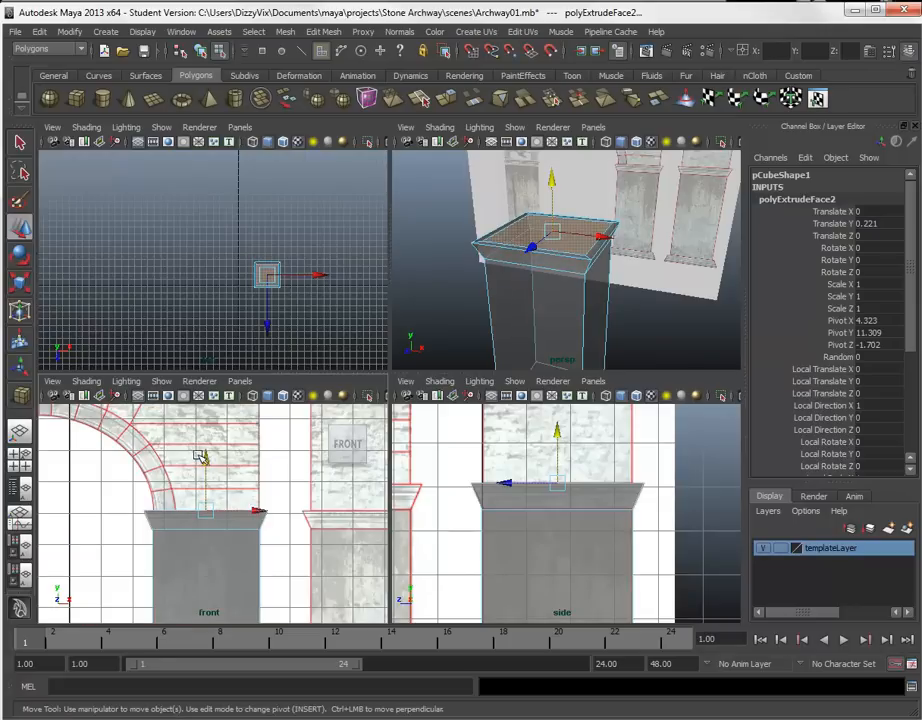
alt+middle_drag(222, 471, 215, 560)
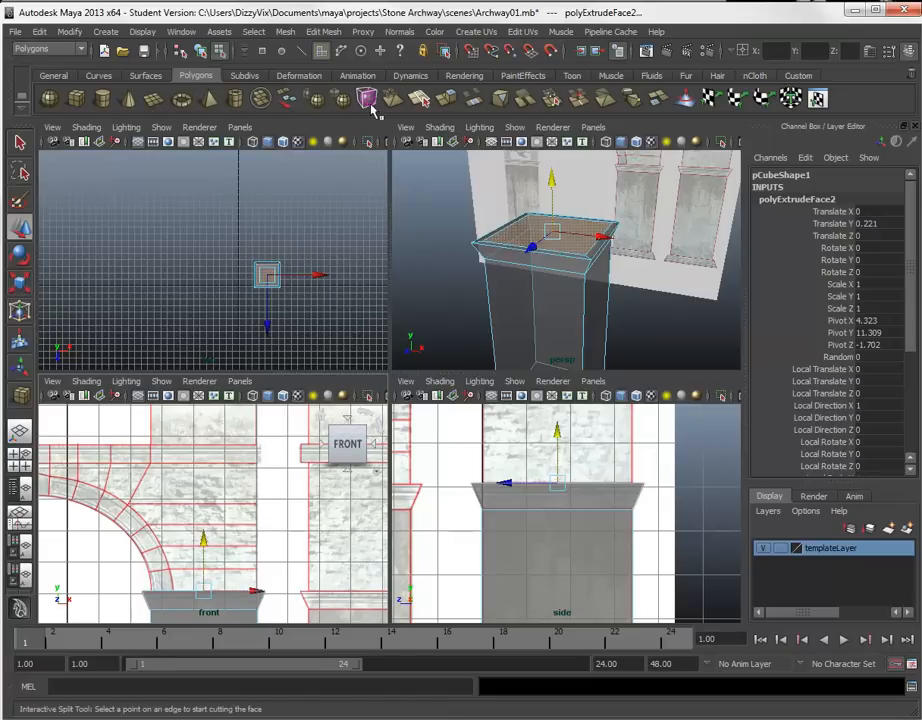
click(446, 98)
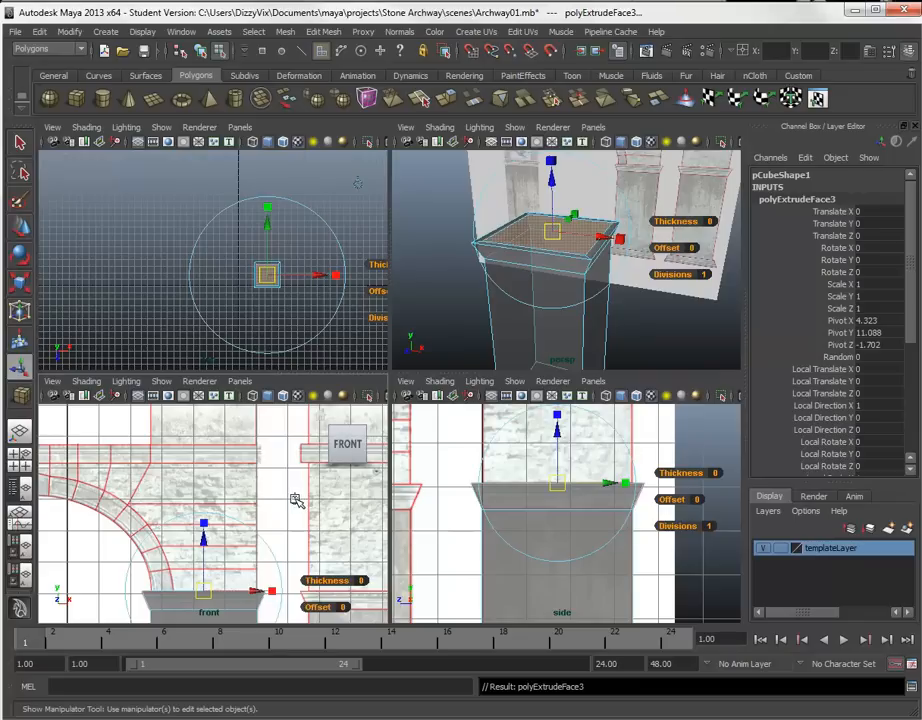
click(296, 500)
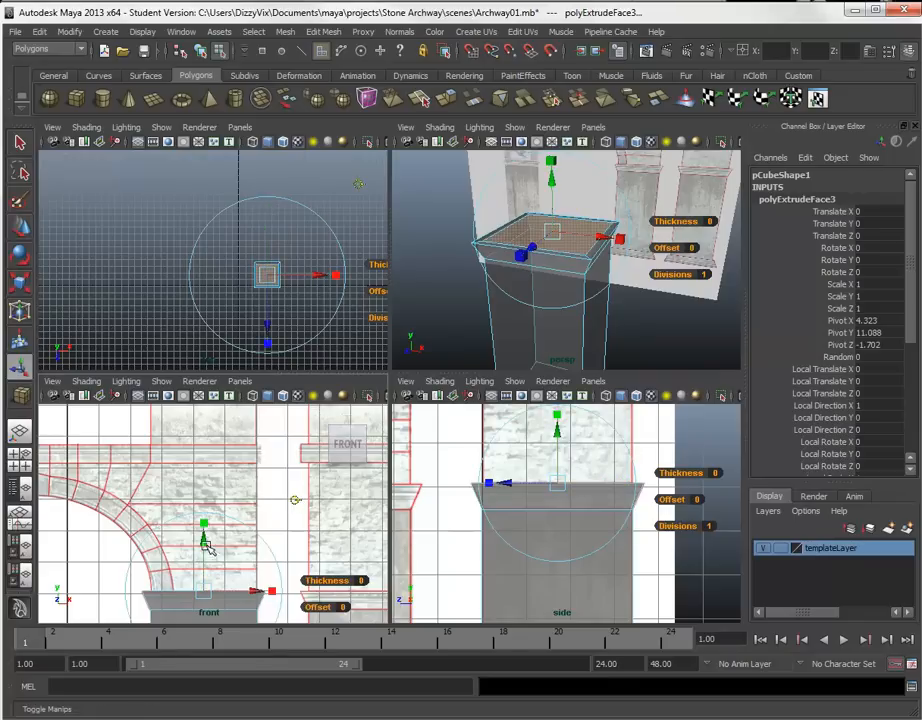
drag(206, 530, 216, 400)
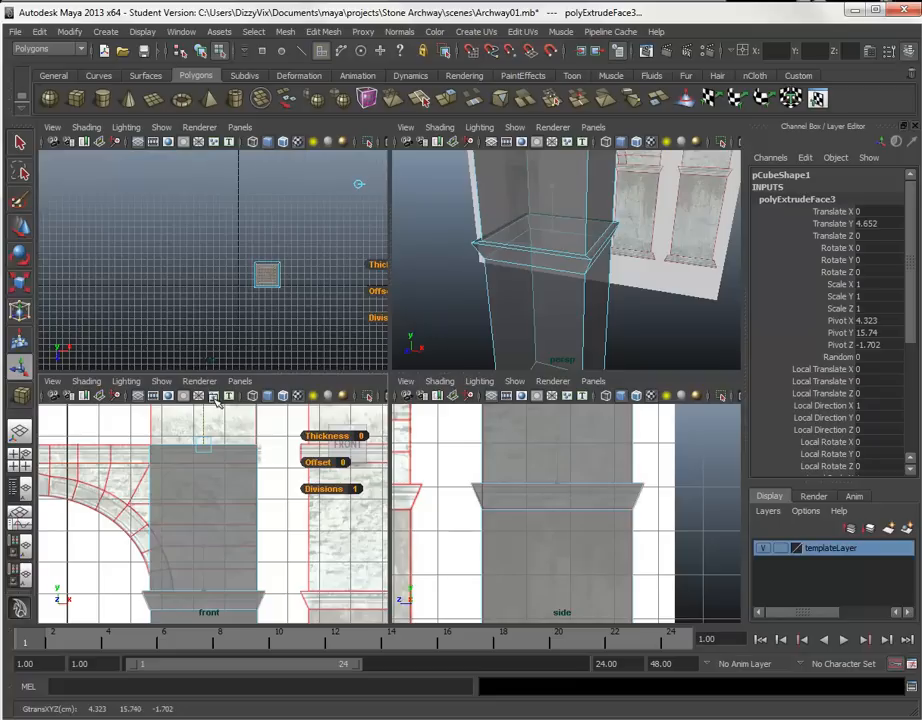
scroll(188, 472, up, 4)
alt+middle_drag(212, 494, 214, 578)
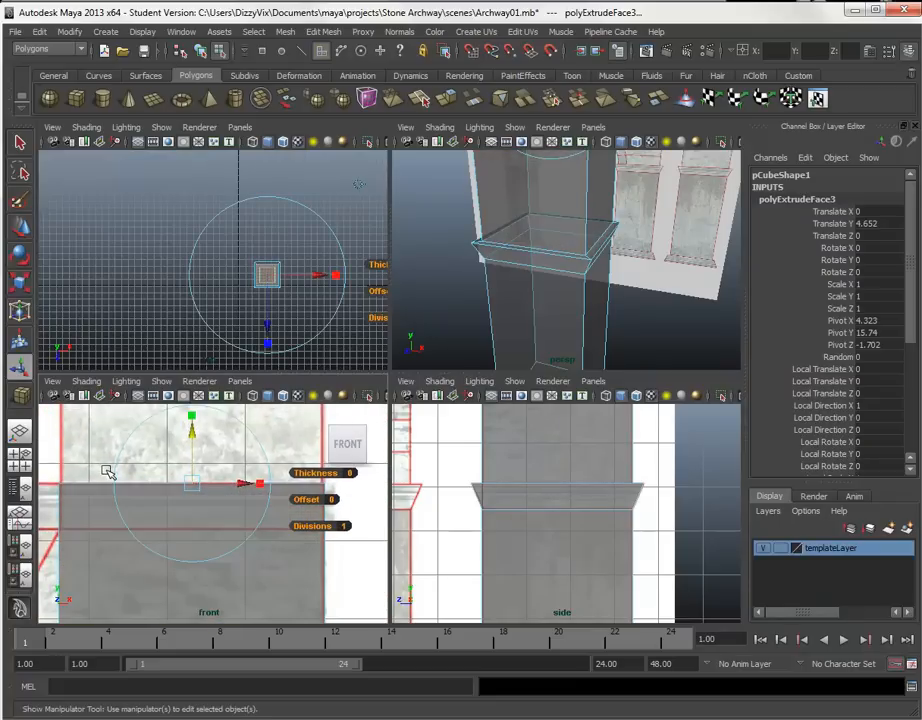
middle_drag(106, 456, 111, 455)
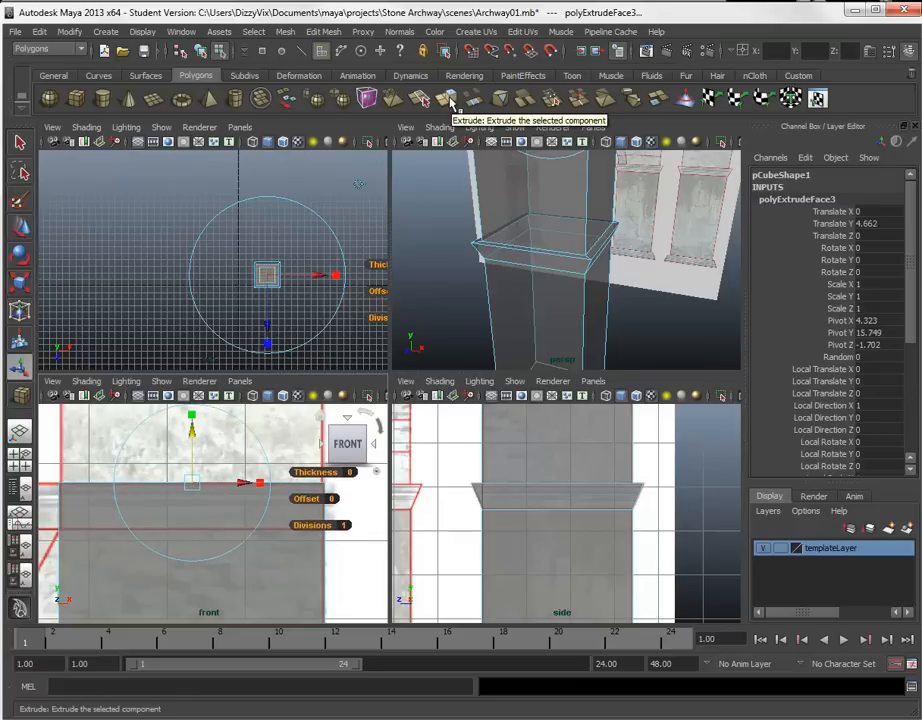
Step: Extrude the top face upward once more, about 3.1 units, to the top of the template's pillar
click(449, 103)
scroll(241, 475, down, 3)
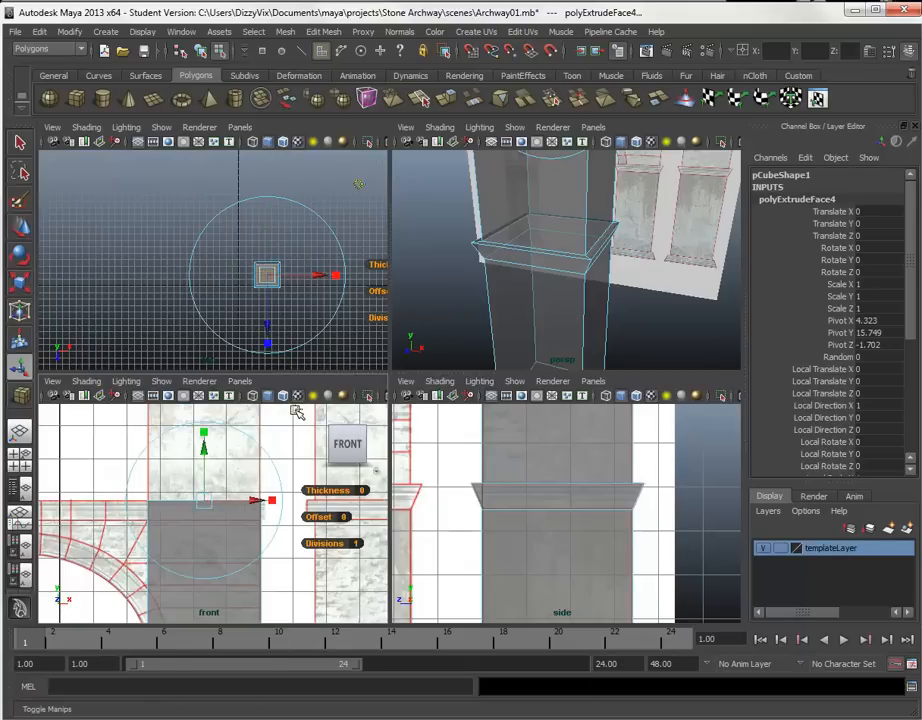
drag(204, 438, 205, 397)
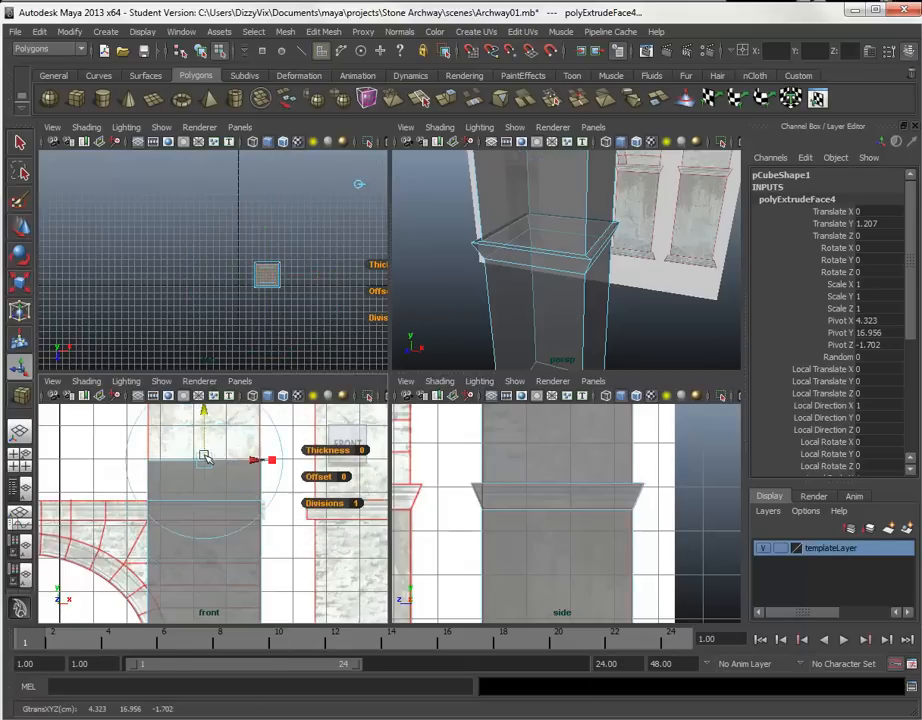
alt+middle_drag(204, 483, 208, 579)
drag(206, 500, 205, 476)
mouse_move(207, 452)
mouse_down()
mouse_move(206, 436)
mouse_move(209, 447)
mouse_up()
key(t)
scroll(192, 523, up, 3)
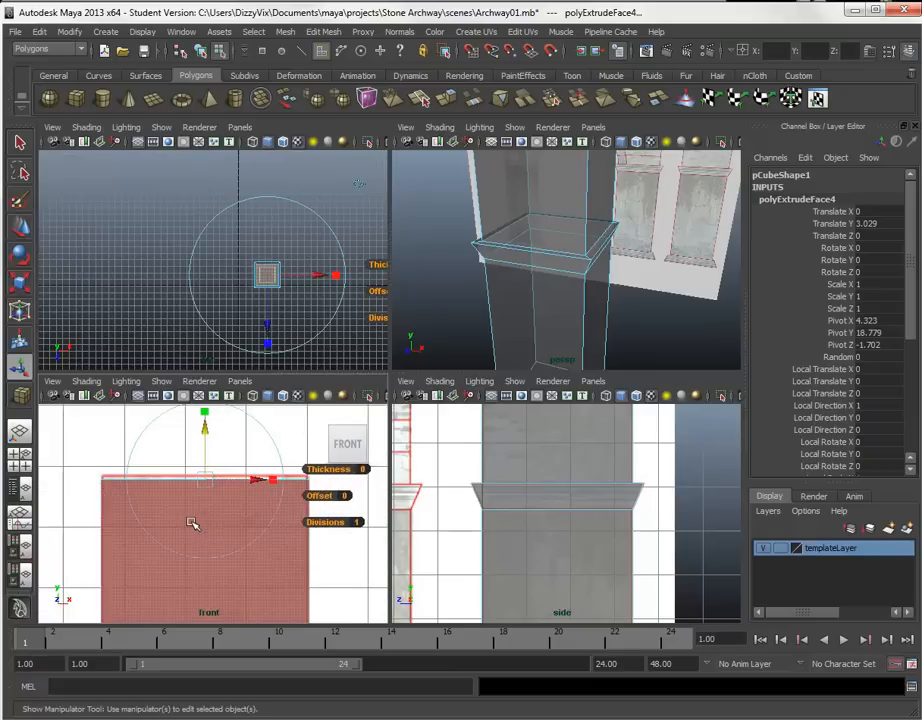
middle_drag(87, 439, 91, 436)
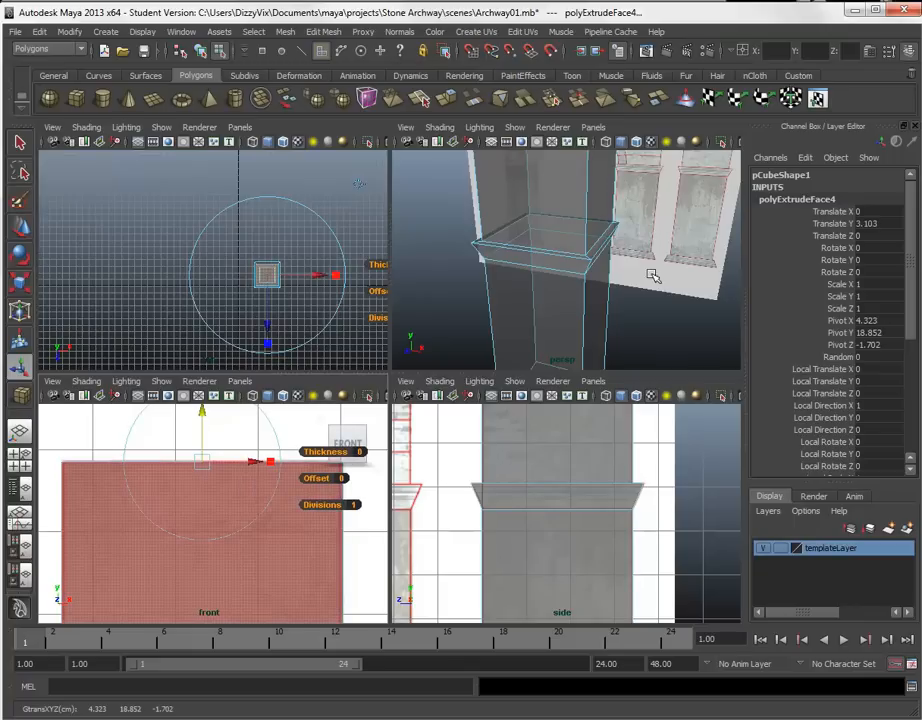
Step: Select the arch-side face of the pillar section directly above the capital and frame the arch in the front view
alt+drag(650, 284, 691, 286)
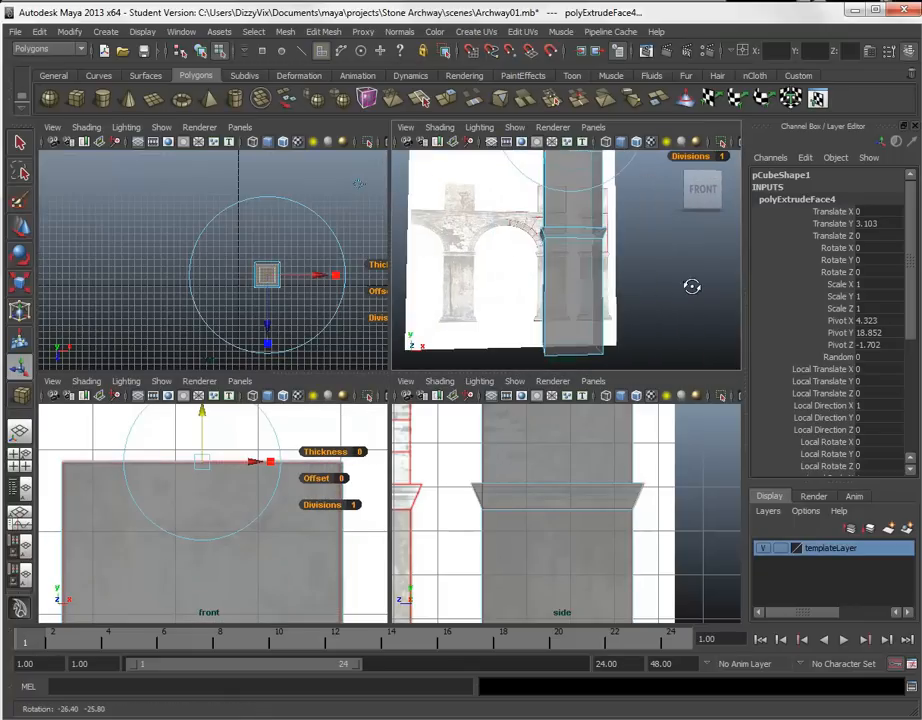
alt+drag(606, 280, 562, 295)
click(563, 294)
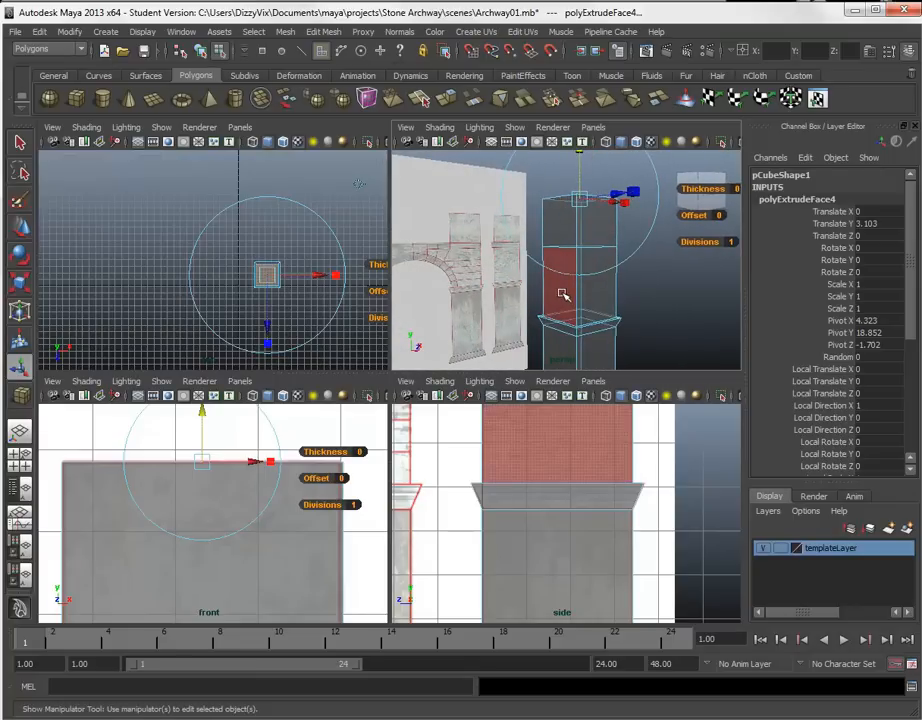
click(566, 305)
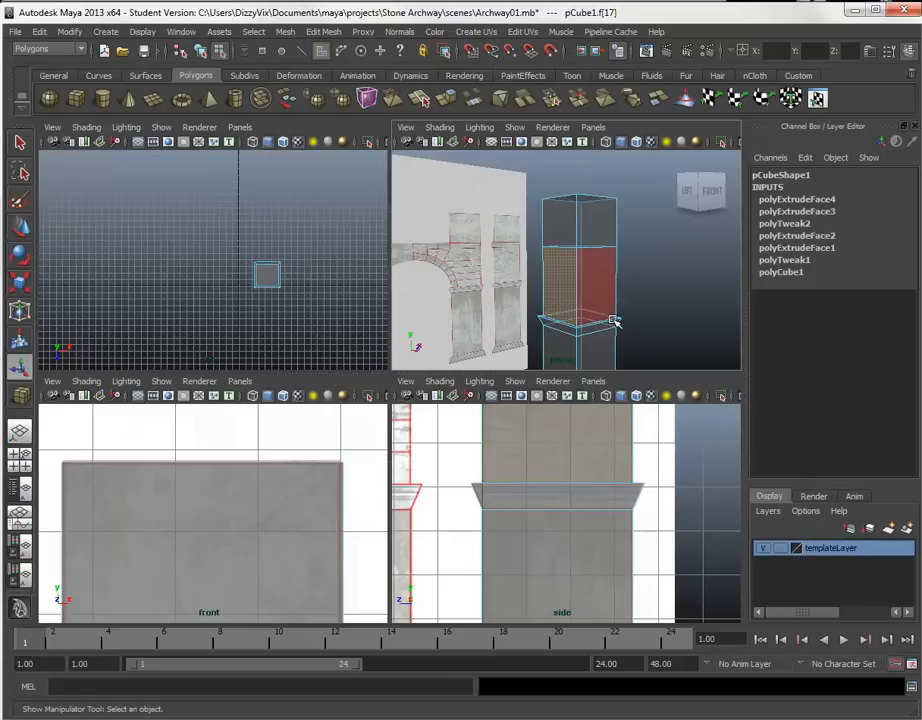
scroll(277, 476, down, 4)
scroll(241, 484, up, 3)
alt+middle_drag(241, 484, 317, 357)
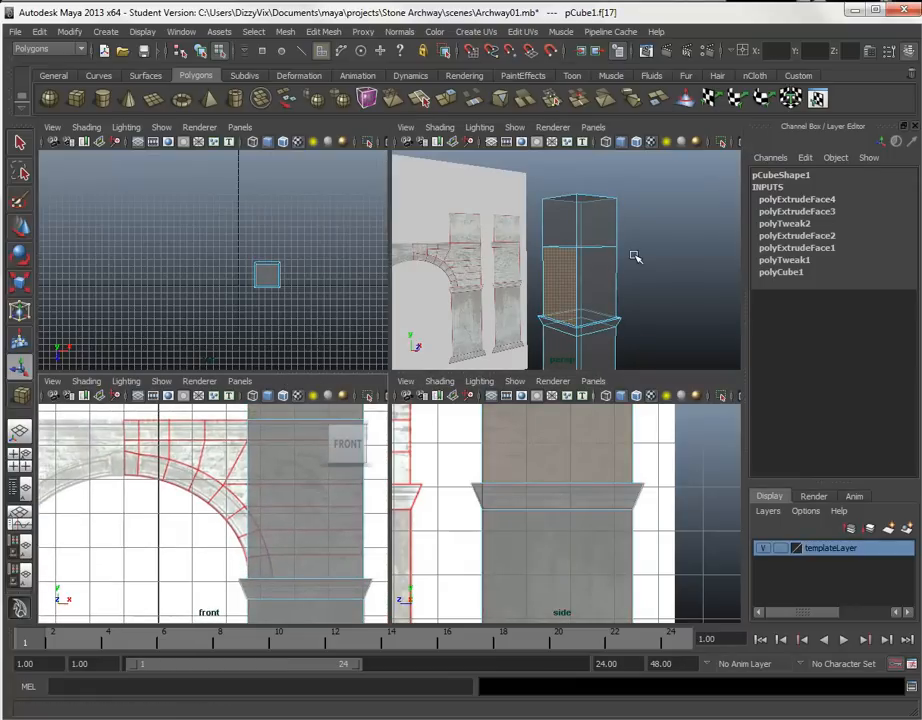
Step: Extrude the selected arch-side face about 3.62 units across the arch to the end of the template's red lines at the crown
alt+drag(603, 288, 566, 284)
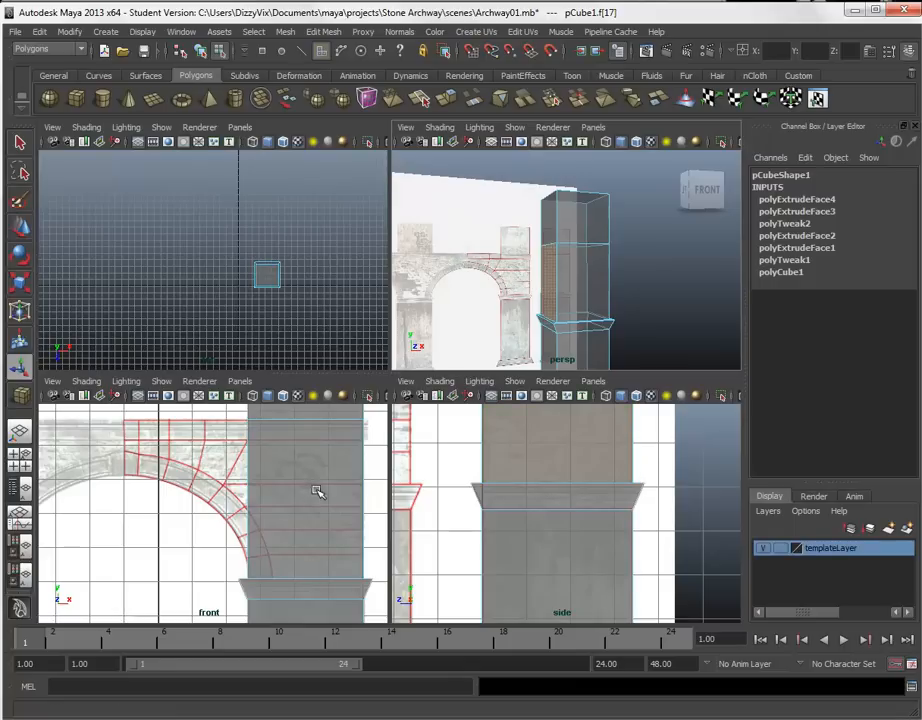
click(453, 96)
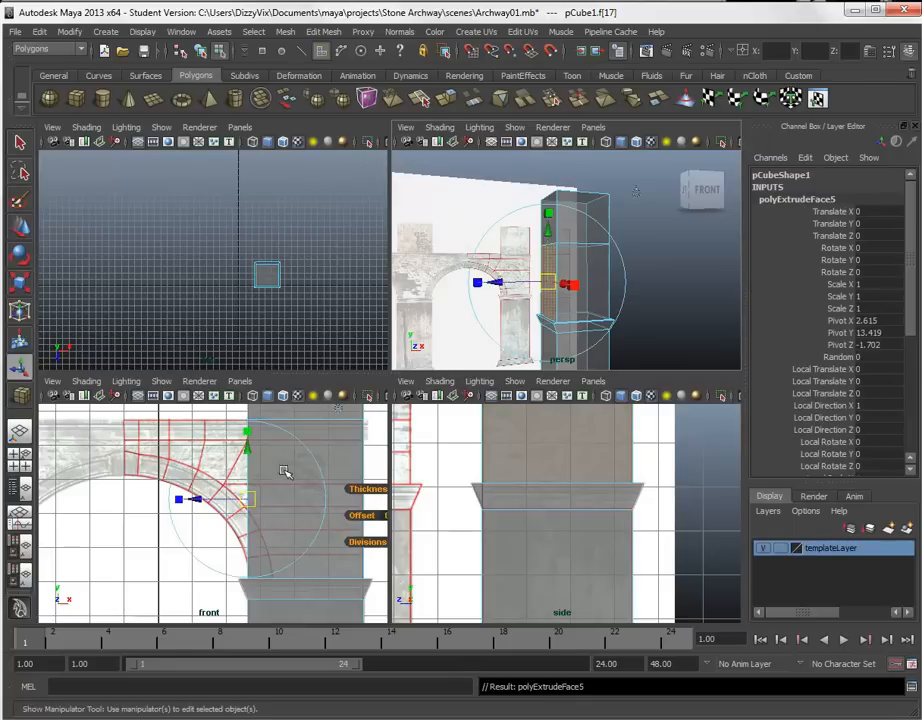
click(339, 409)
drag(296, 500, 173, 476)
scroll(133, 490, up, 3)
alt+middle_drag(134, 492, 326, 478)
scroll(265, 536, up, 3)
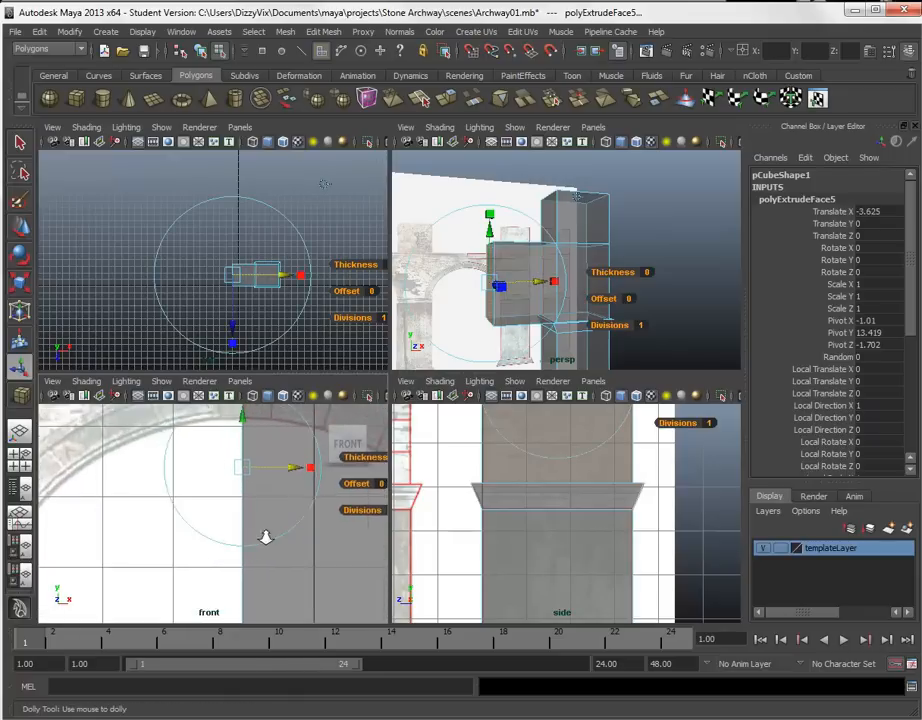
alt+middle_drag(260, 482, 239, 621)
mouse_move(191, 478)
middle_down()
mouse_move(183, 480)
mouse_move(191, 486)
middle_up()
key(t)
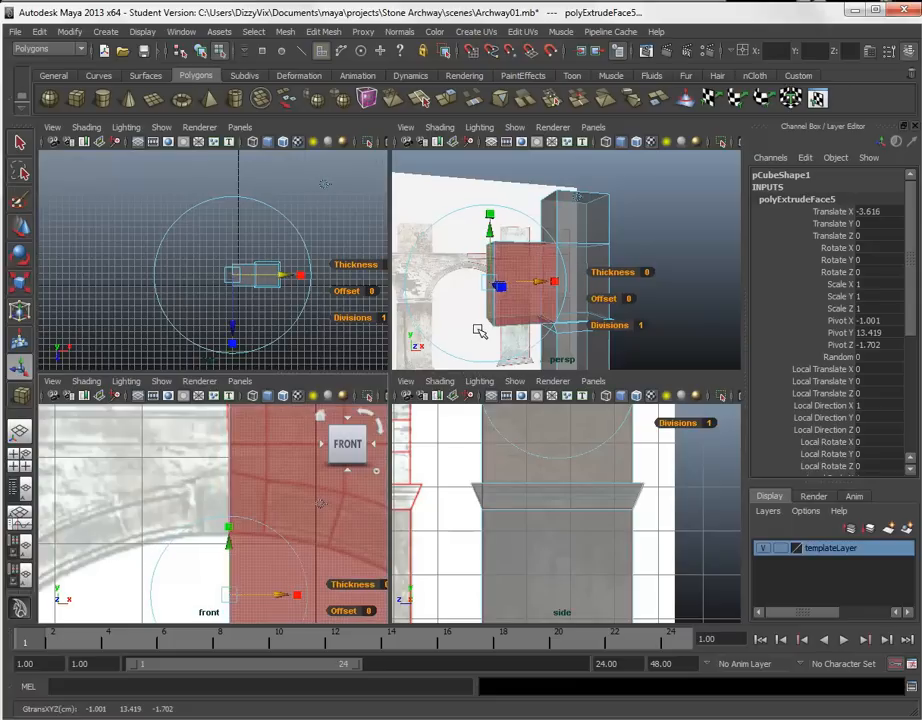
Step: Leave face editing and select the whole pillar mesh in object mode, with the extruded arch section framed in the front view
click(669, 298)
alt+drag(652, 302, 580, 312)
scroll(292, 518, down, 5)
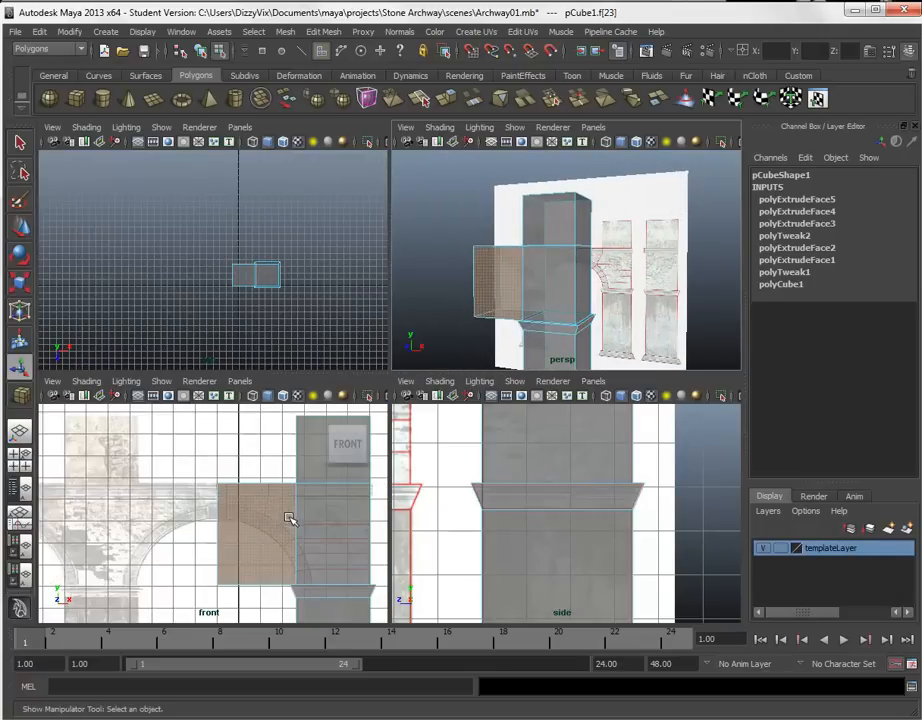
alt+right_drag(274, 541, 268, 514)
alt+middle_drag(268, 514, 251, 543)
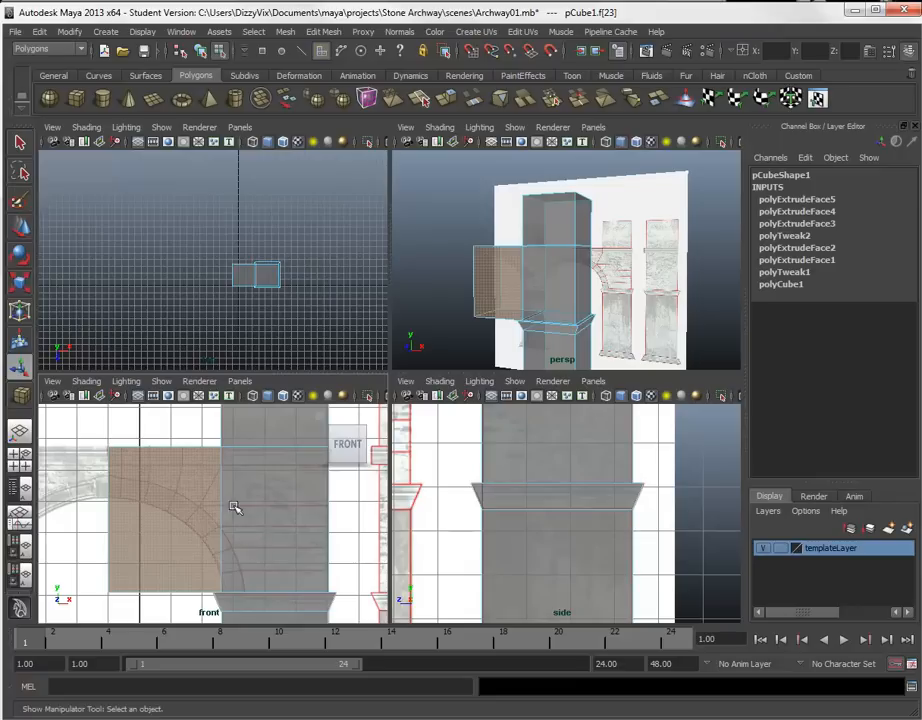
click(355, 528)
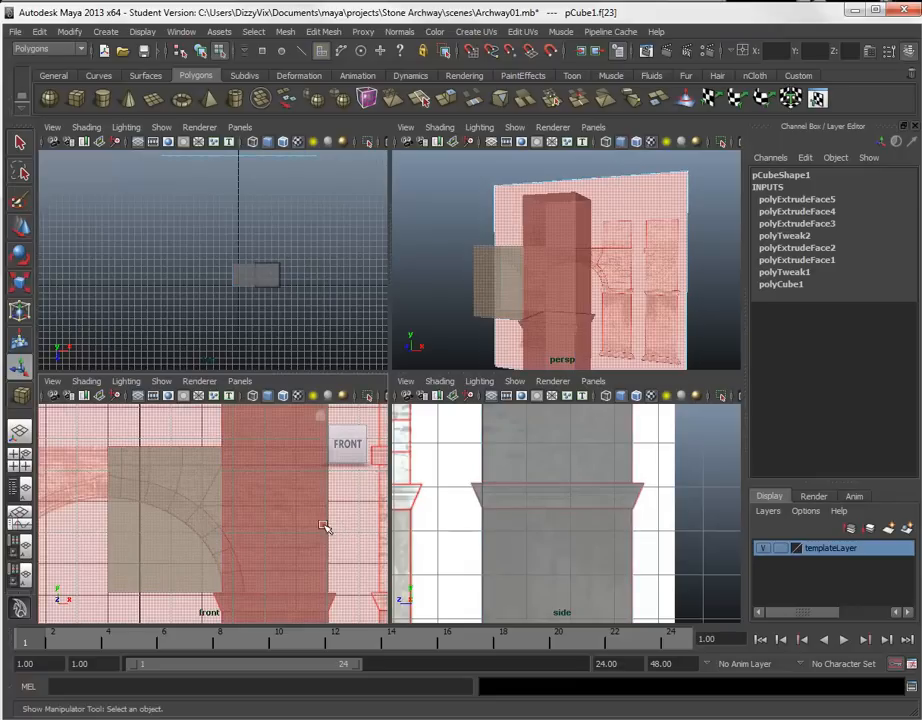
right_drag(344, 529, 385, 514)
click(288, 527)
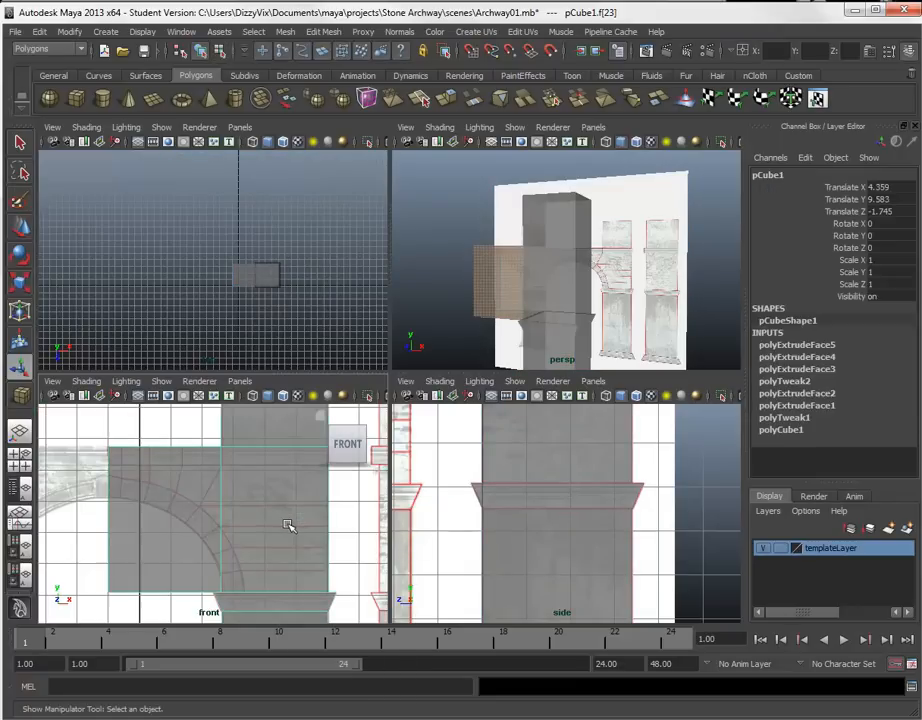
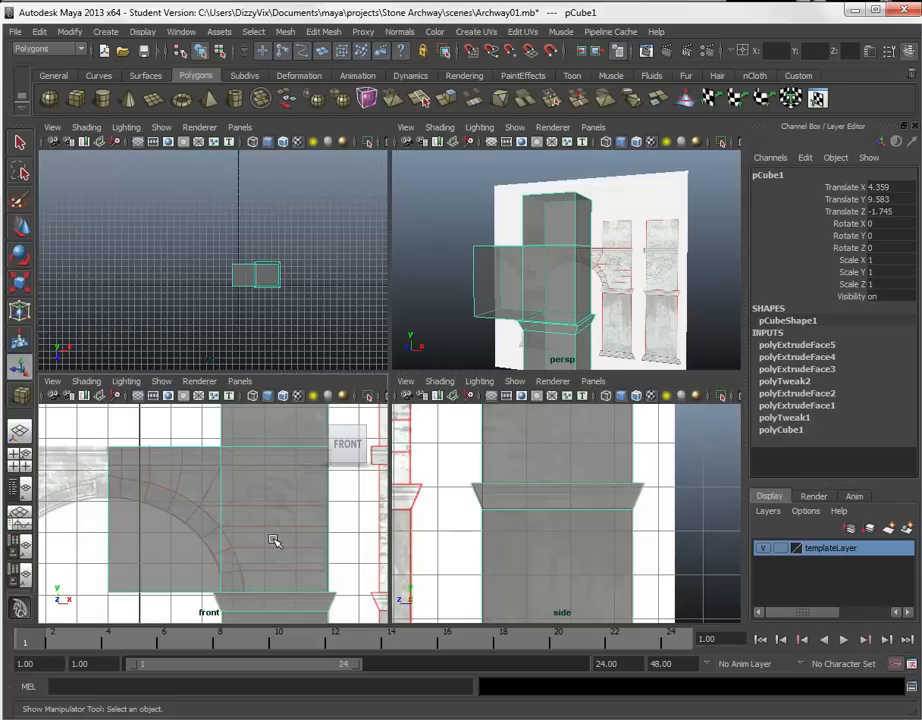
Step: Insert a horizontal edge loop along the lower line of the band above the arch and fine-tune its height
click(318, 31)
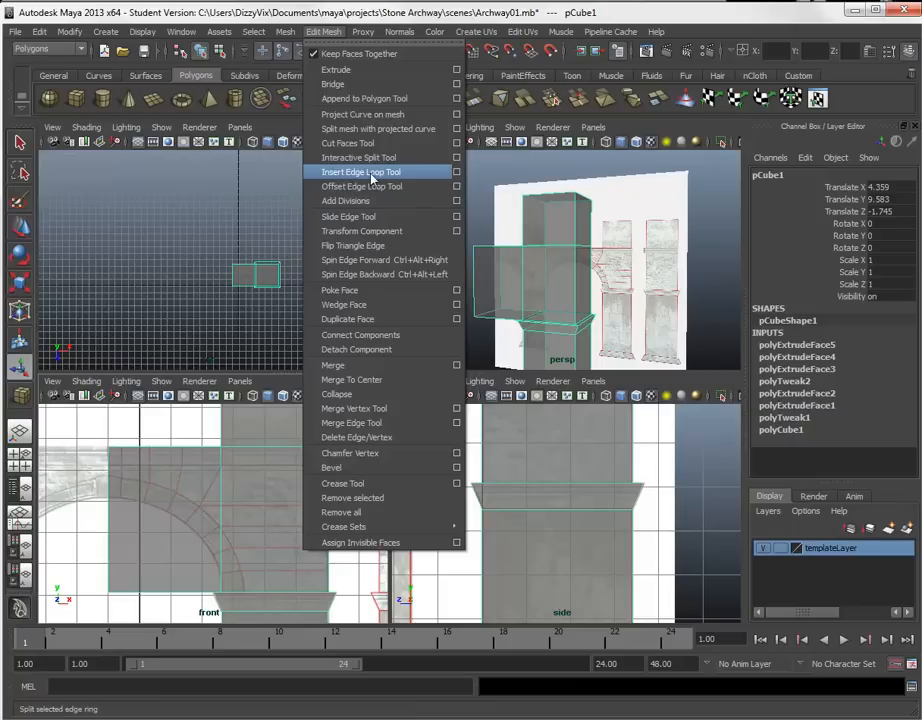
click(387, 174)
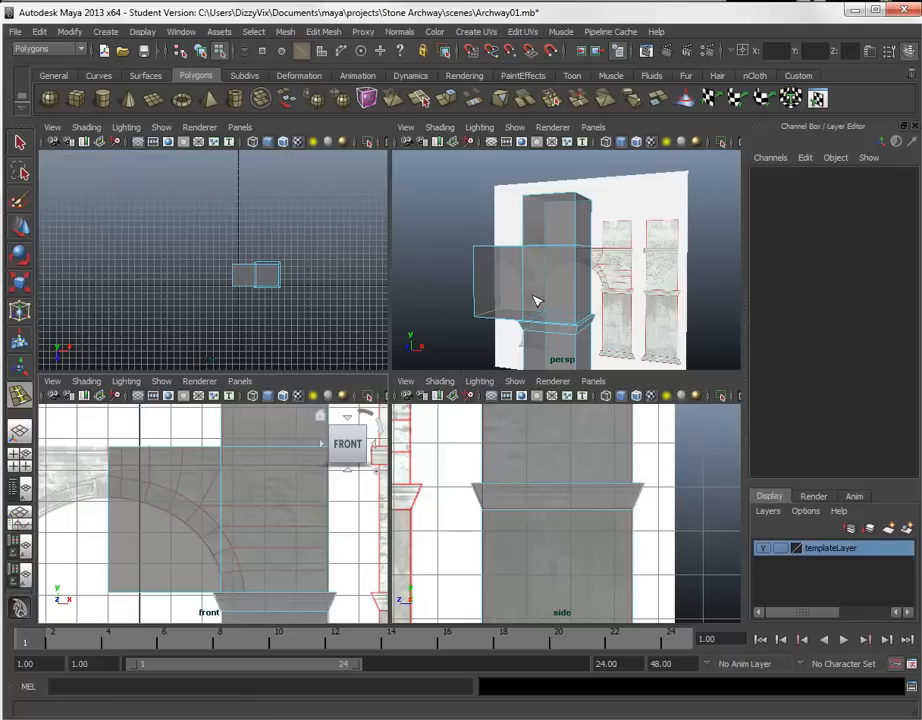
click(297, 496)
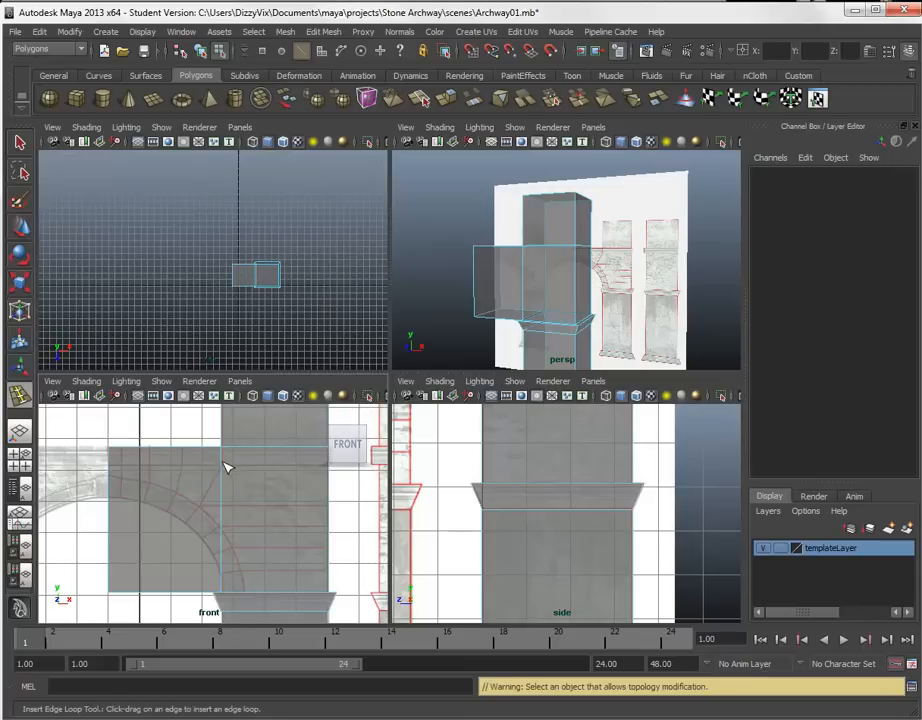
mouse_move(223, 464)
mouse_down()
mouse_move(225, 479)
mouse_move(232, 470)
mouse_up()
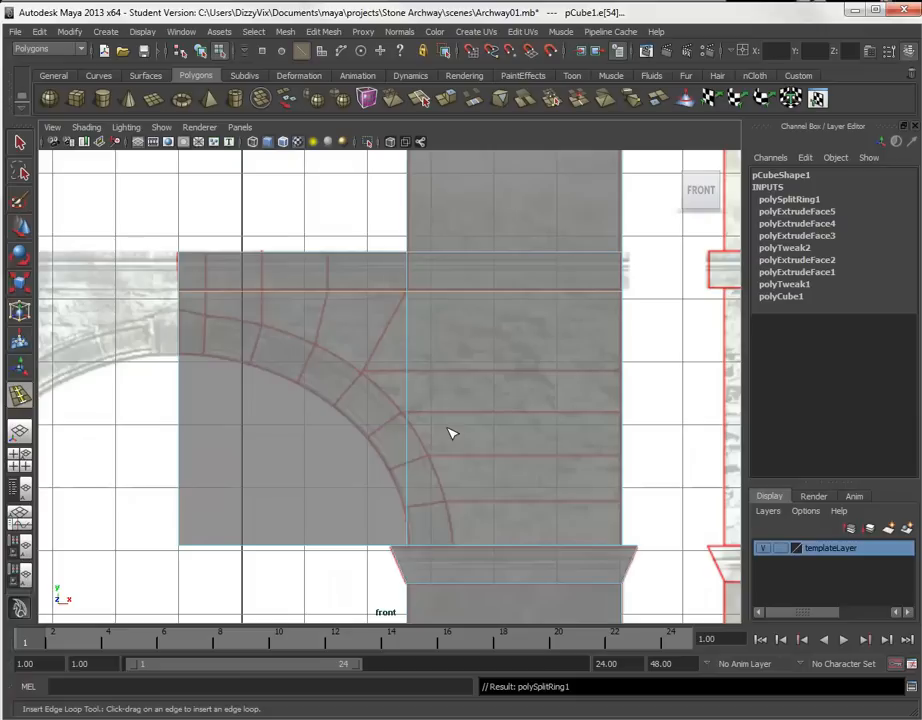
key(w)
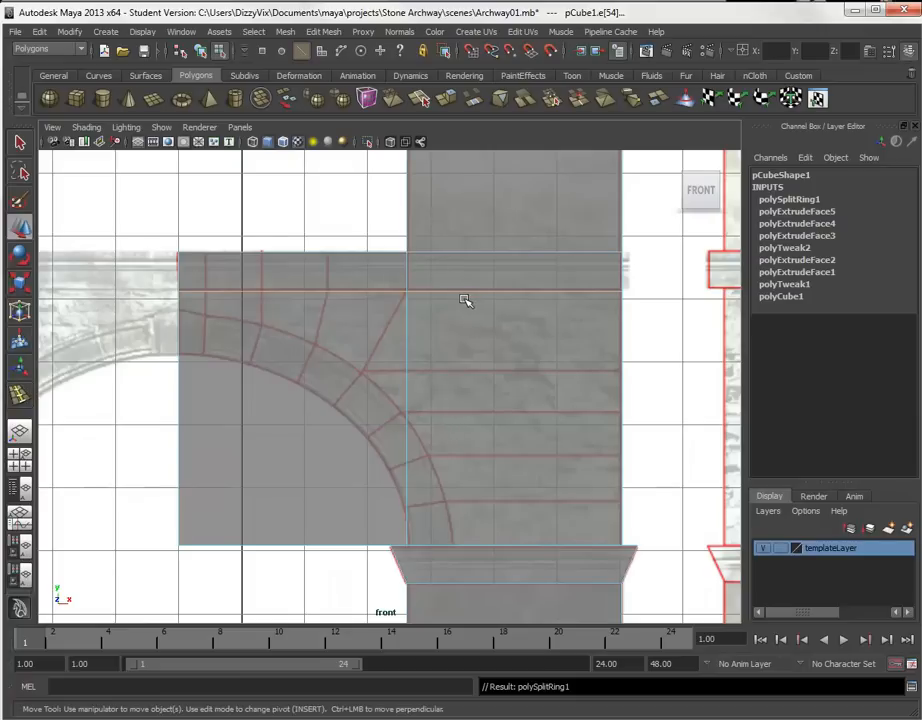
drag(401, 244, 400, 236)
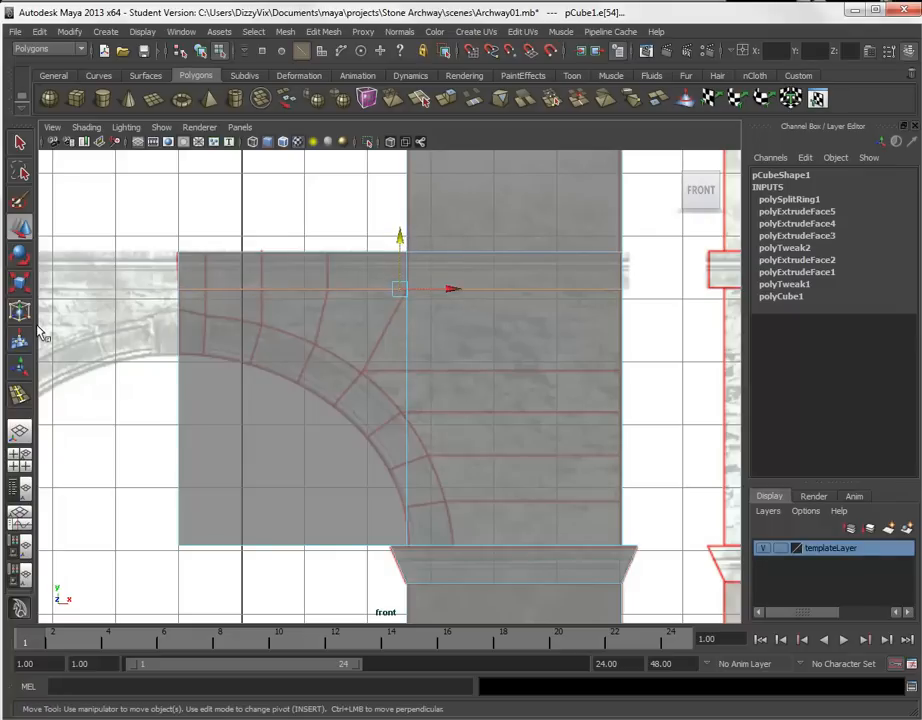
Step: Insert four more horizontal edge loops along the template's stone-course lines between the band and the capital
click(20, 395)
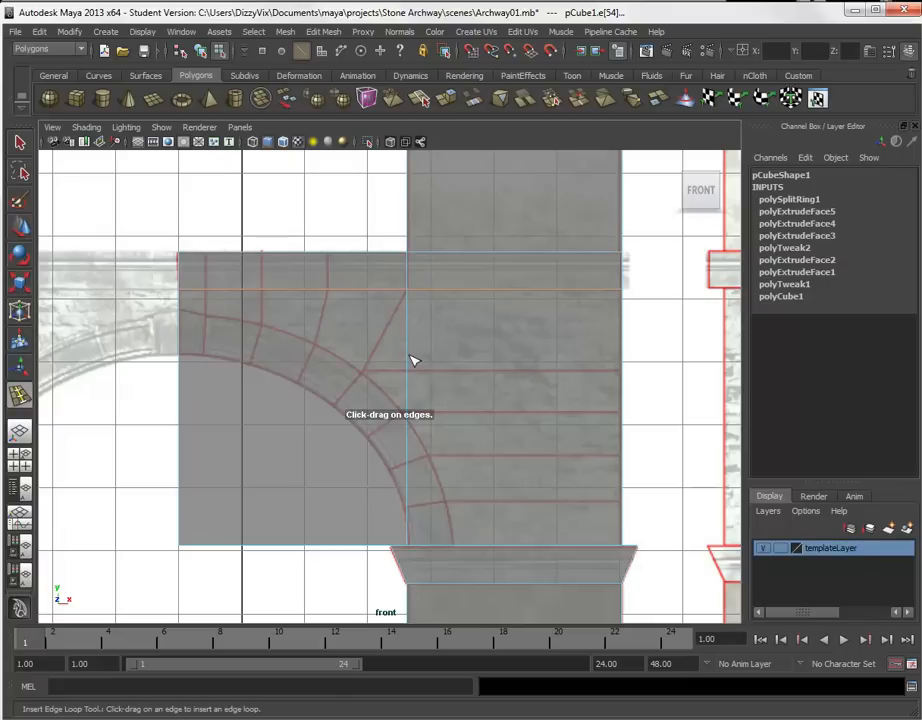
drag(410, 362, 414, 505)
click(411, 447)
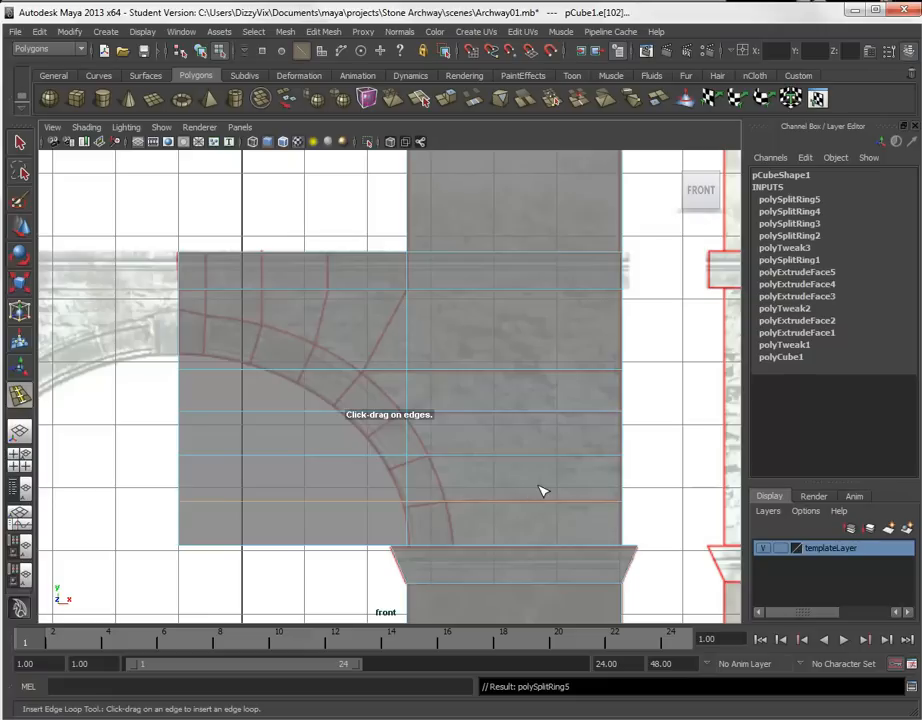
Step: Switch to vertex editing and shift the two lowest inner pillar-edge vertices horizontally onto the arch ring's outer curve
click(19, 143)
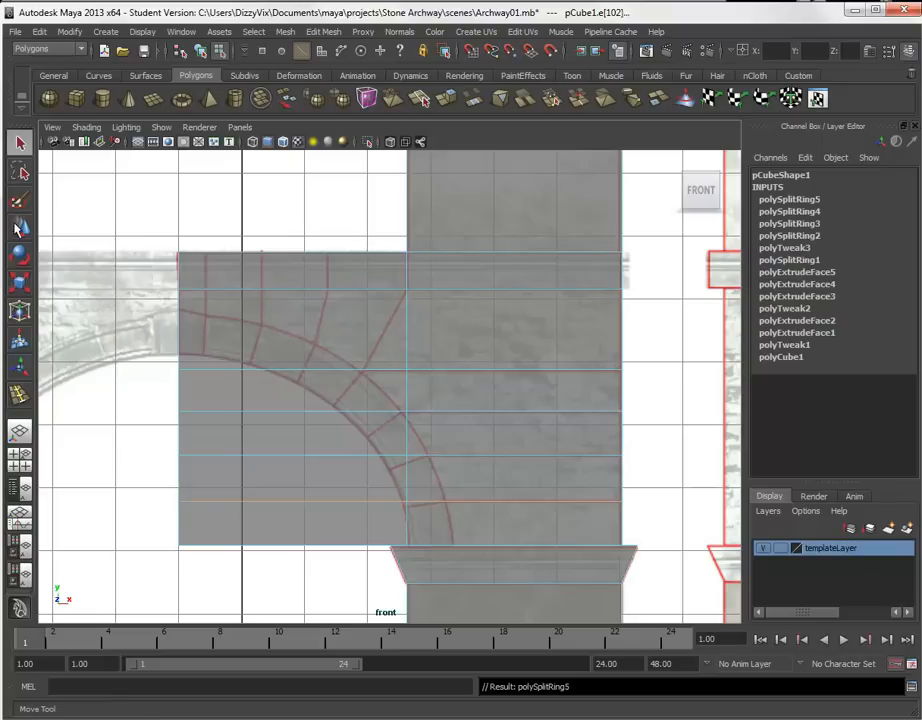
key(w)
right_drag(455, 341, 372, 344)
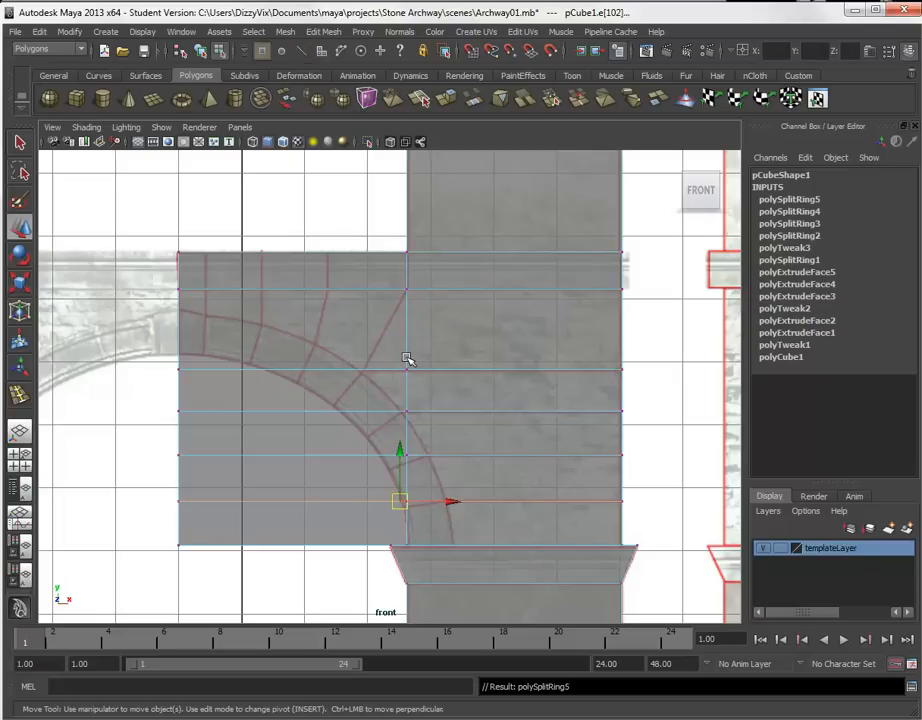
drag(408, 494, 385, 520)
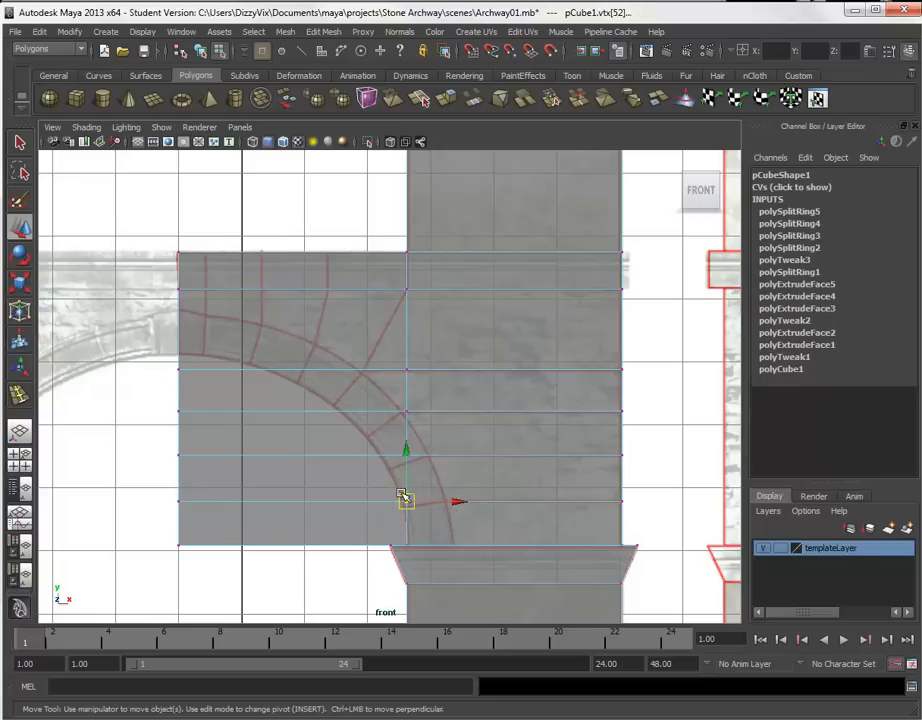
drag(455, 501, 490, 500)
drag(493, 498, 496, 499)
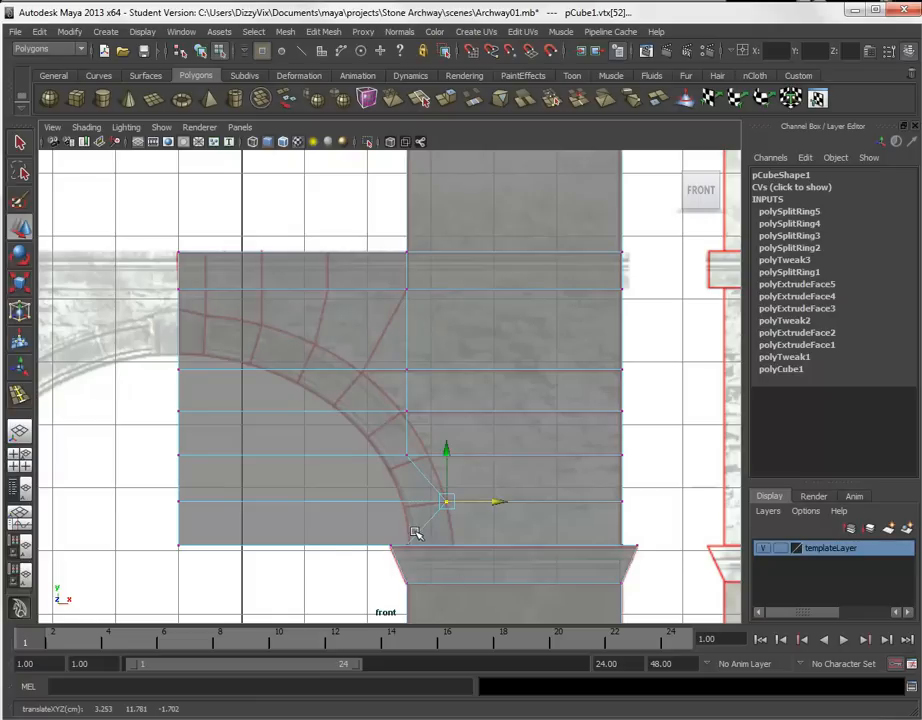
drag(395, 533, 506, 545)
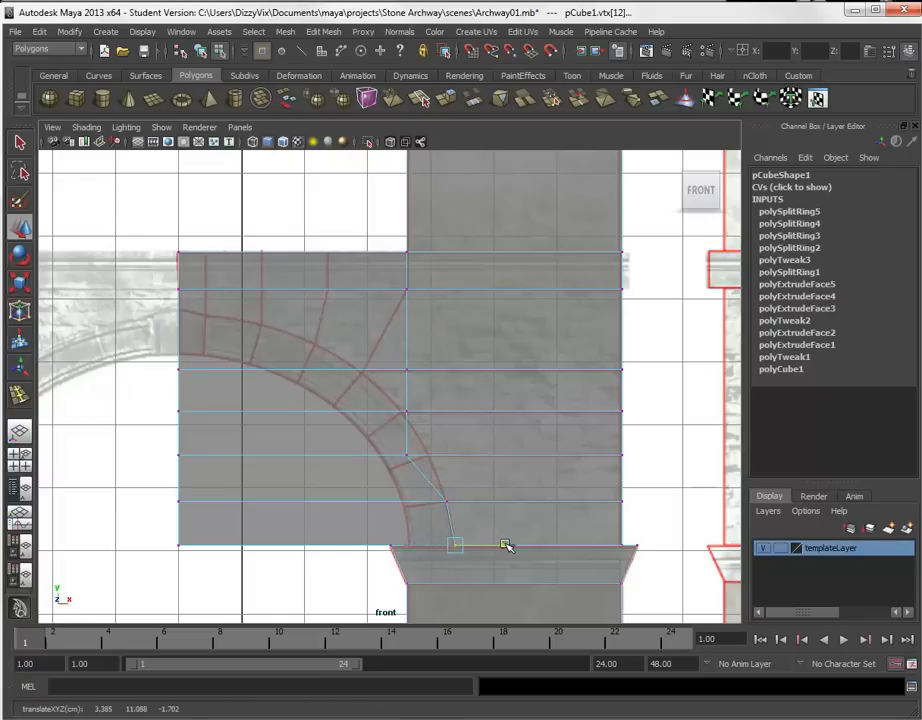
Step: Move the next three pillar-edge vertices upward along the arch onto the stone joints of the ring's outer curve
drag(387, 436, 482, 457)
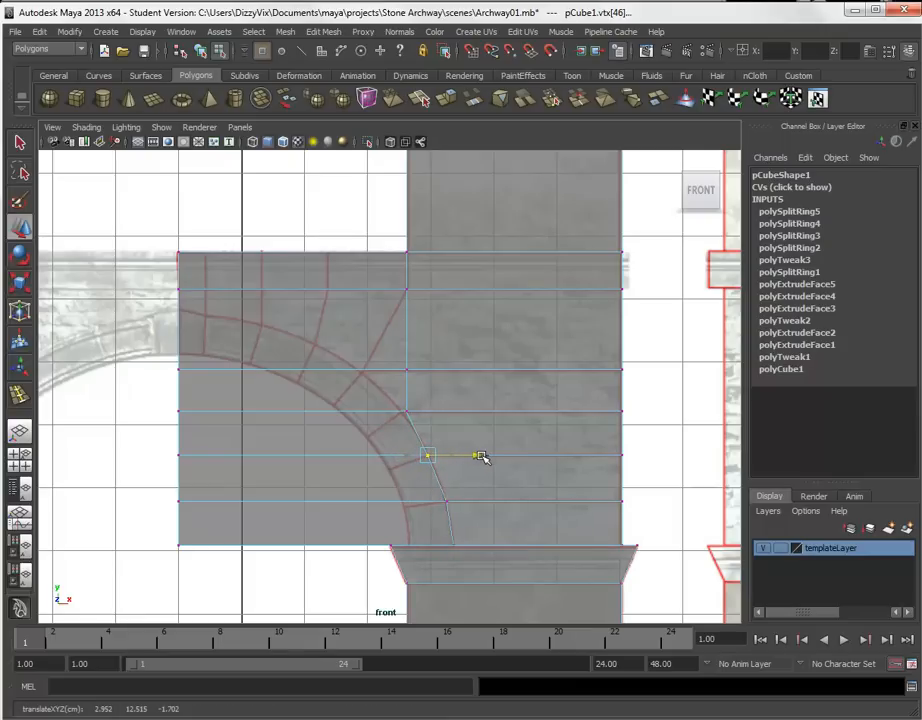
drag(388, 396, 417, 423)
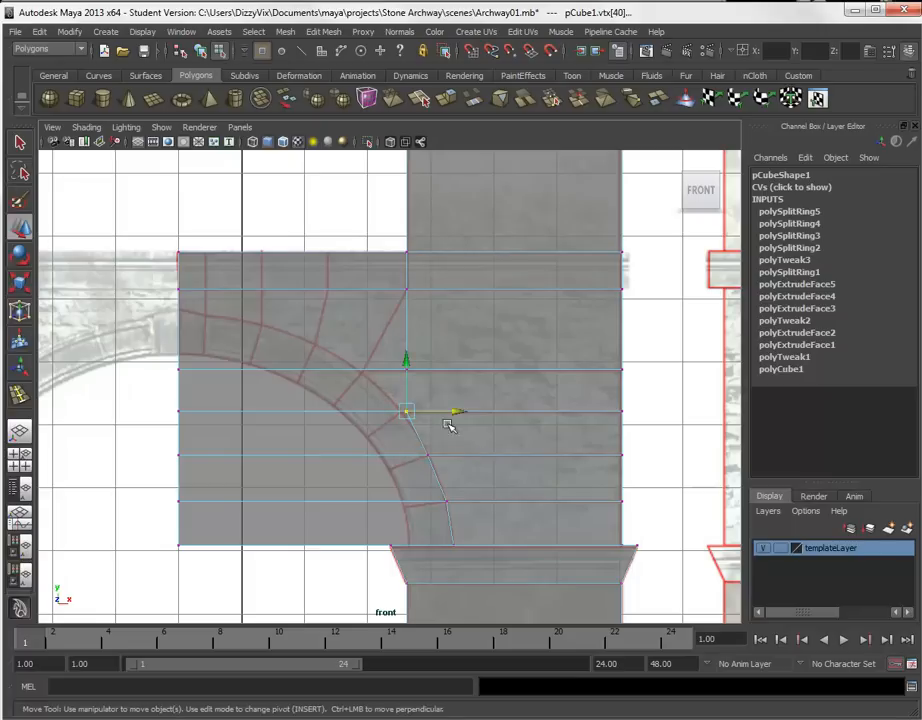
scroll(414, 430, up, 5)
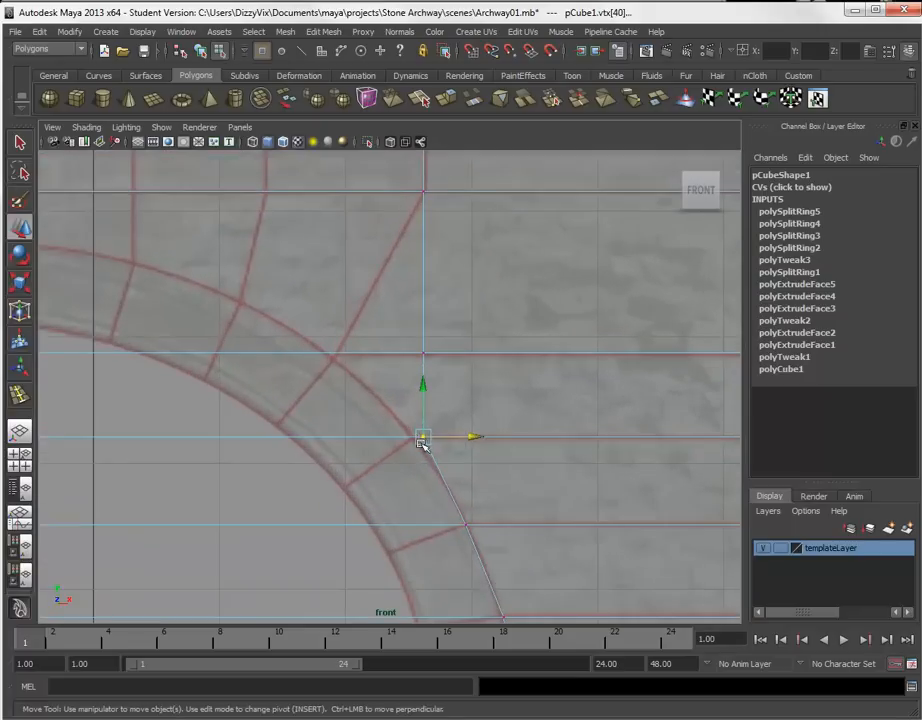
drag(421, 441, 420, 435)
drag(403, 322, 342, 358)
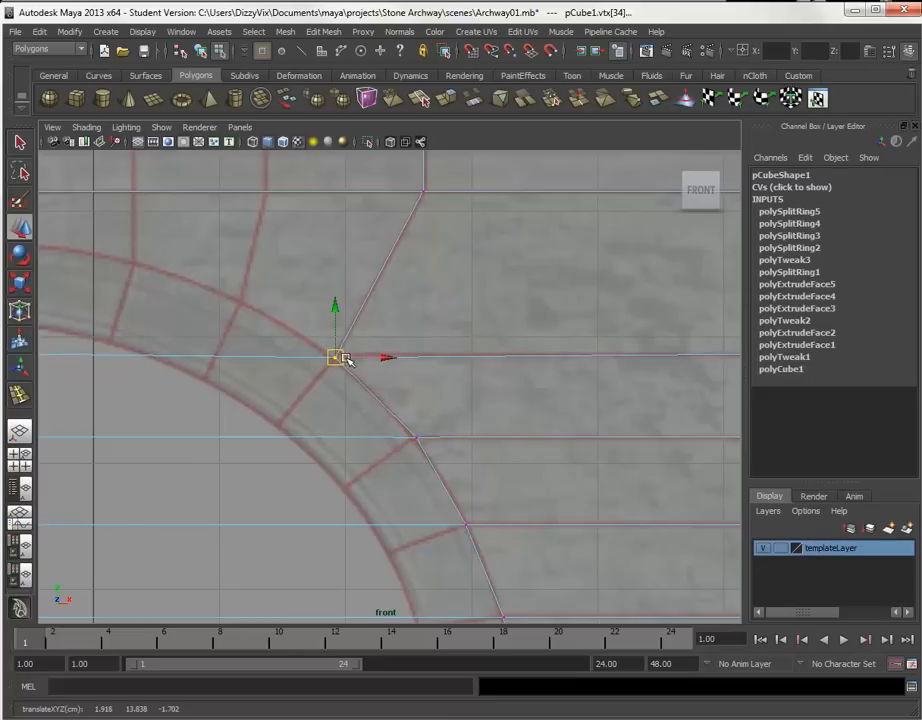
scroll(347, 360, down, 4)
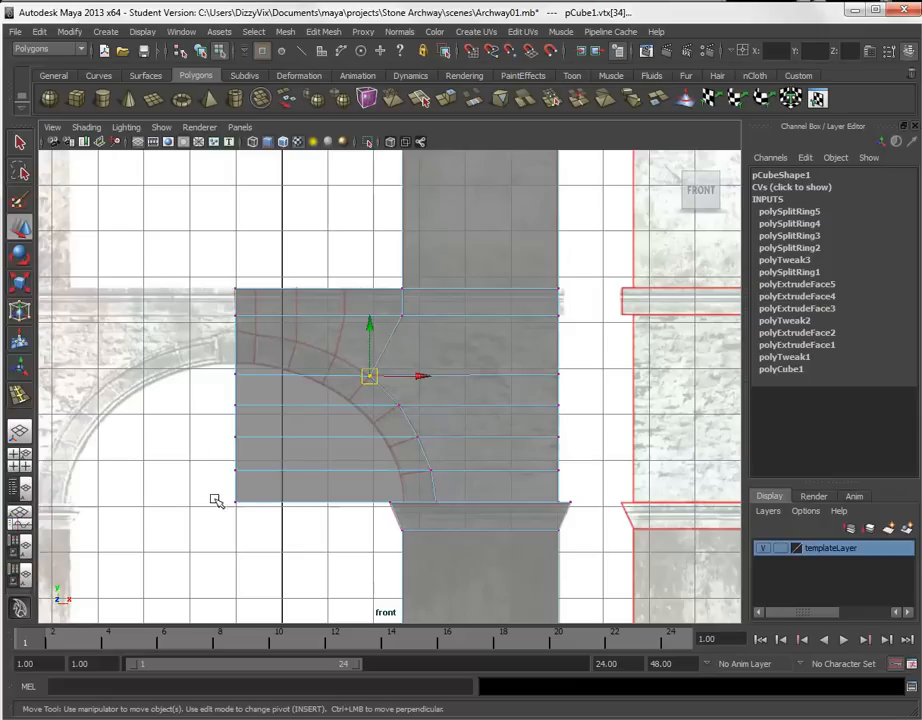
Step: Move the two lowest vertex pairs at the section's free end onto the arch ring's inner curve, just above the capital
drag(214, 499, 447, 488)
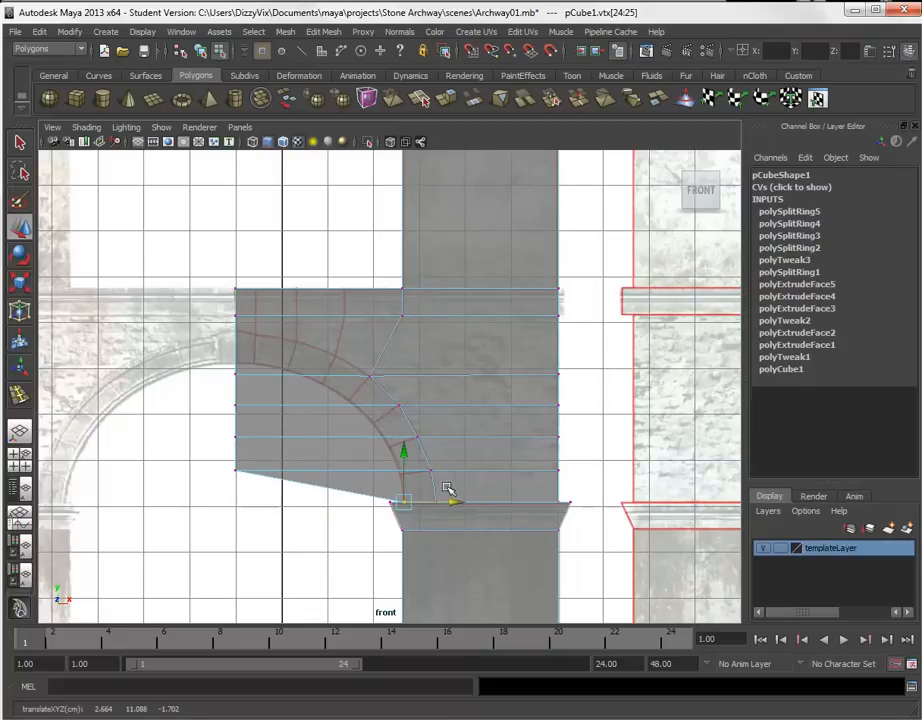
scroll(422, 519, up, 5)
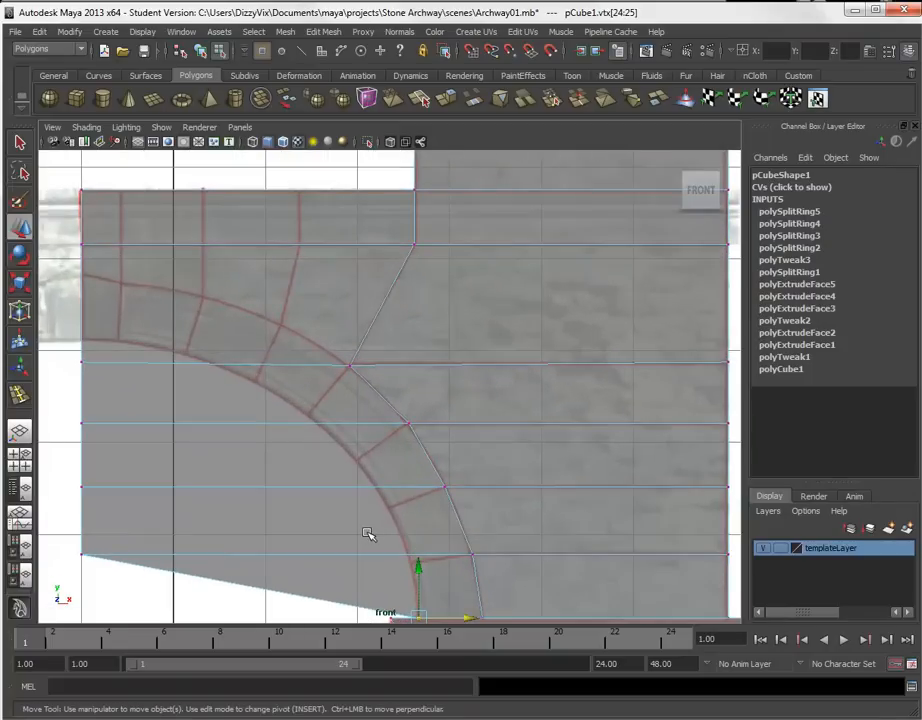
alt+middle_drag(368, 535, 377, 426)
alt+right_drag(387, 471, 488, 535)
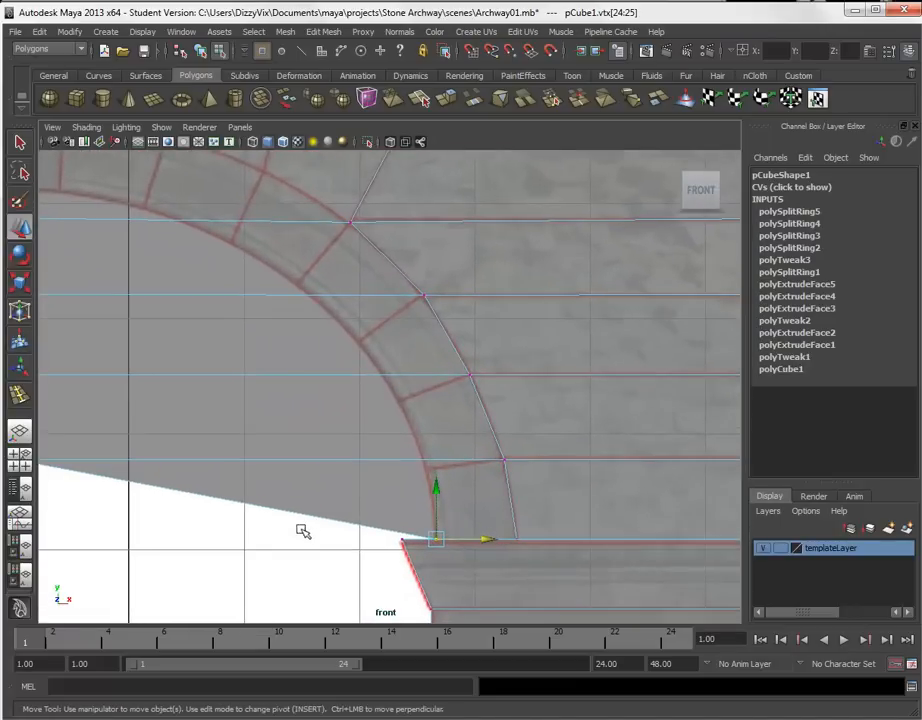
alt+middle_drag(275, 549, 338, 559)
click(84, 471)
drag(126, 471, 491, 486)
Step: Move the next two free-end vertex pairs onto the following stone joints of the arch ring's inner curve
drag(69, 372, 133, 435)
middle_drag(117, 395, 466, 419)
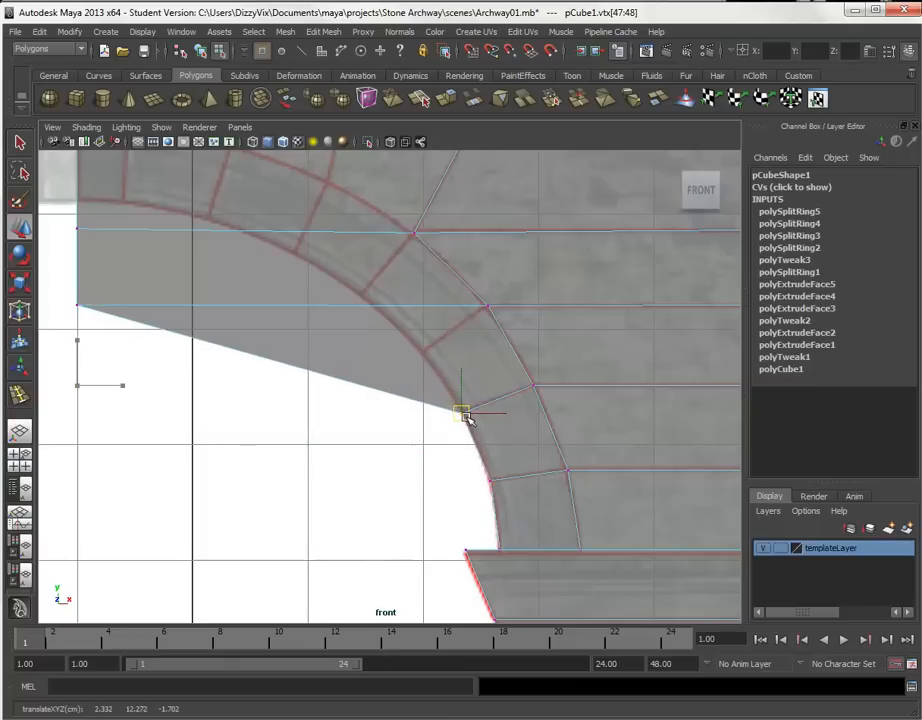
drag(64, 292, 133, 338)
click(77, 302)
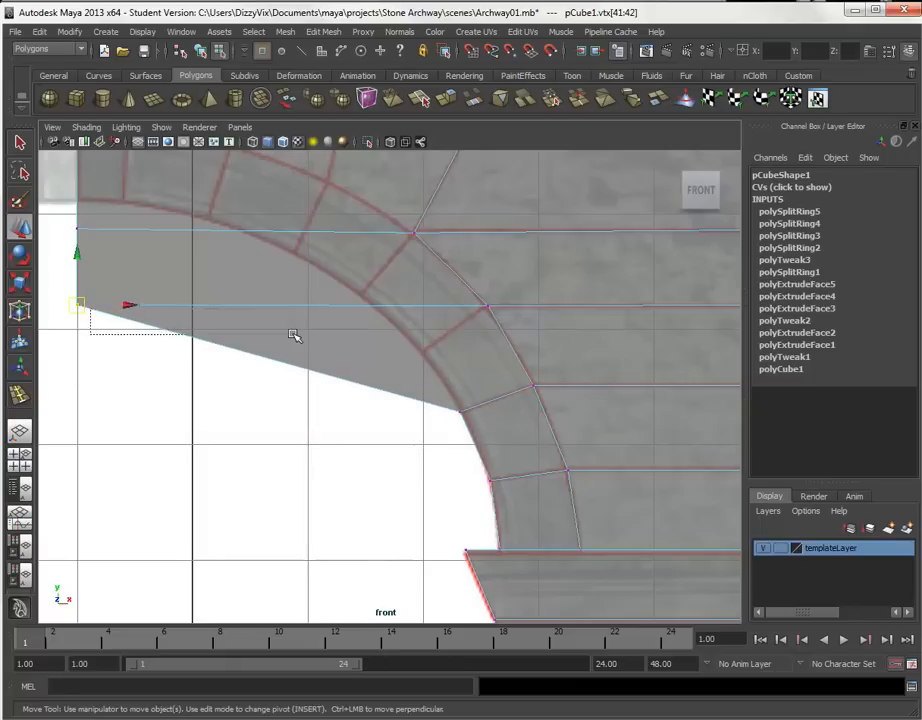
drag(79, 308, 428, 360)
Step: Raise the remaining lower vertex pair at the section's free end to the arch's inner curve at the crown
drag(67, 214, 119, 260)
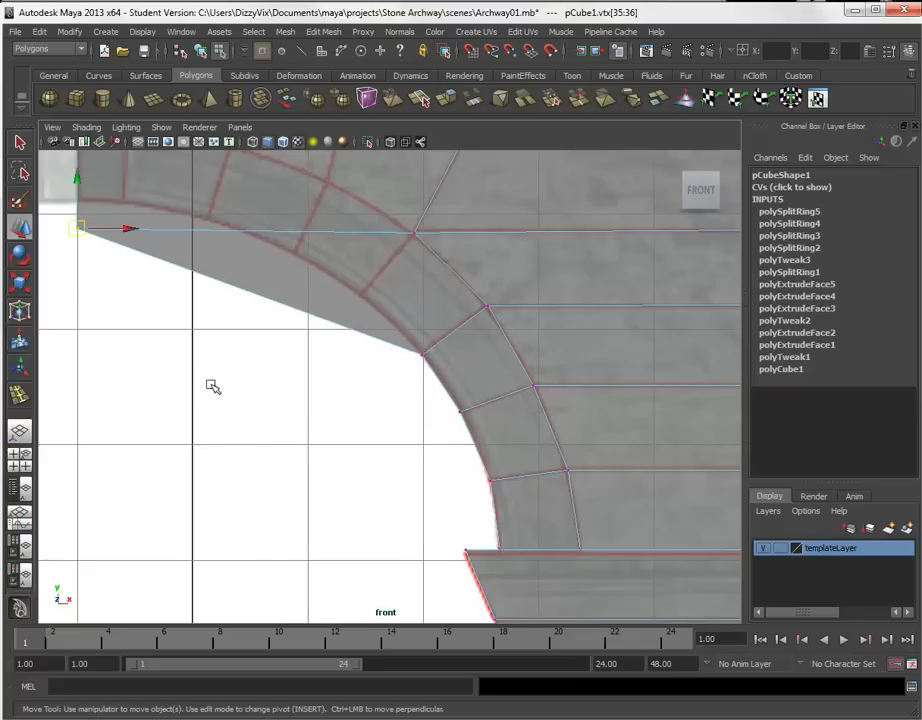
alt+middle_drag(166, 355, 224, 486)
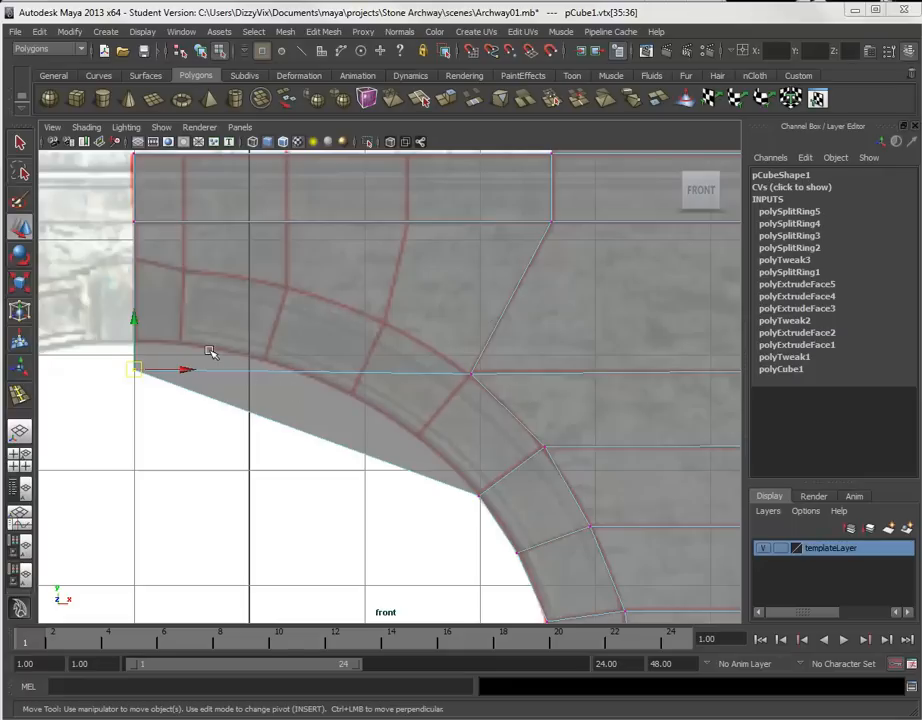
drag(99, 351, 162, 401)
drag(134, 323, 150, 301)
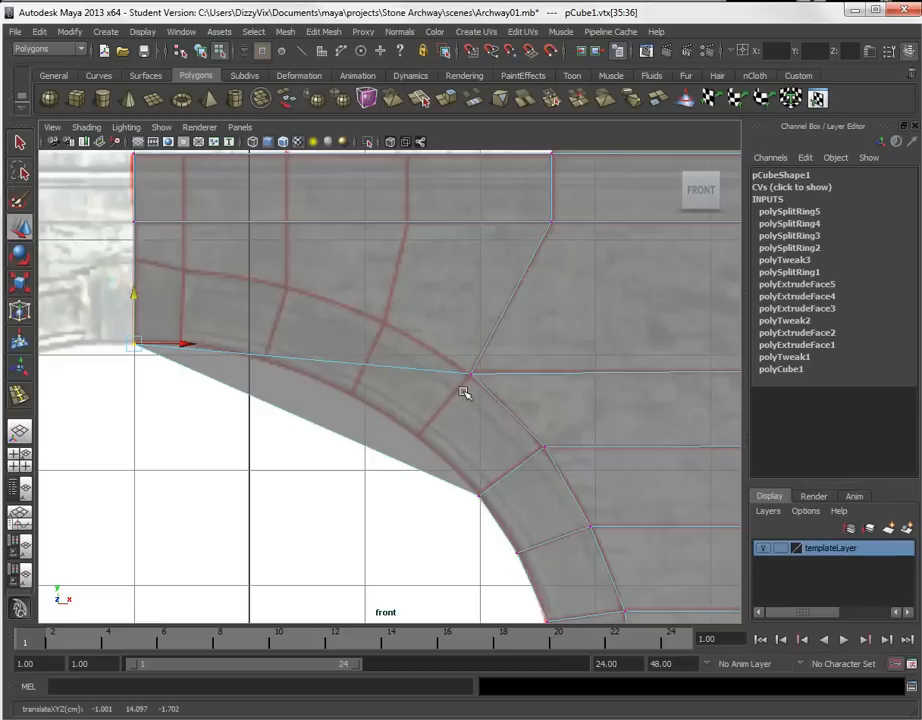
Step: Split the arch ring with the Interactive Split Tool from the uppermost placed outer-curve vertex down the front, across the underside and up the back
click(325, 34)
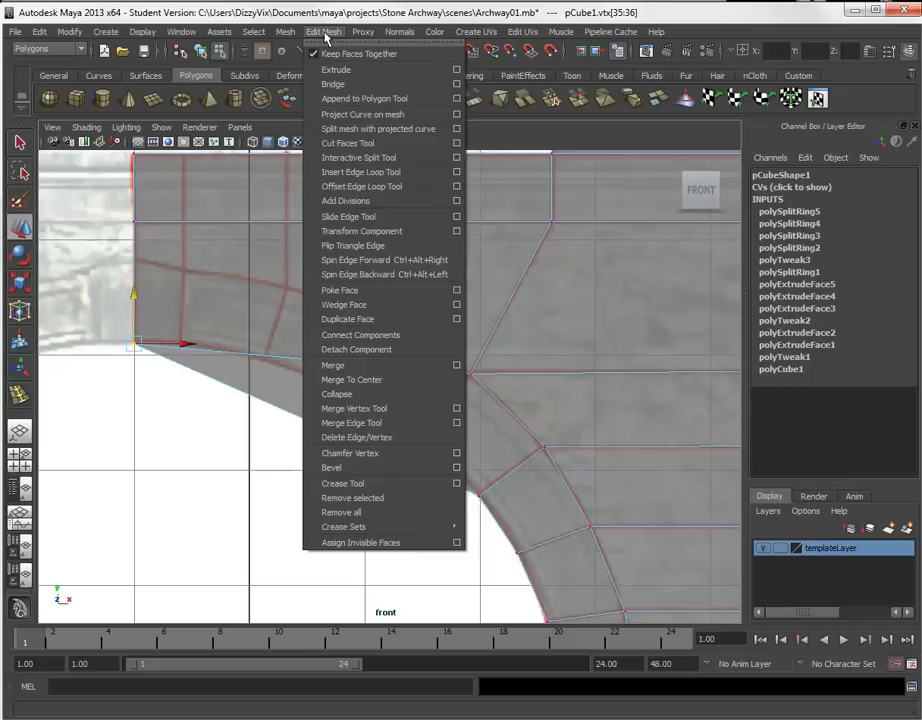
click(402, 164)
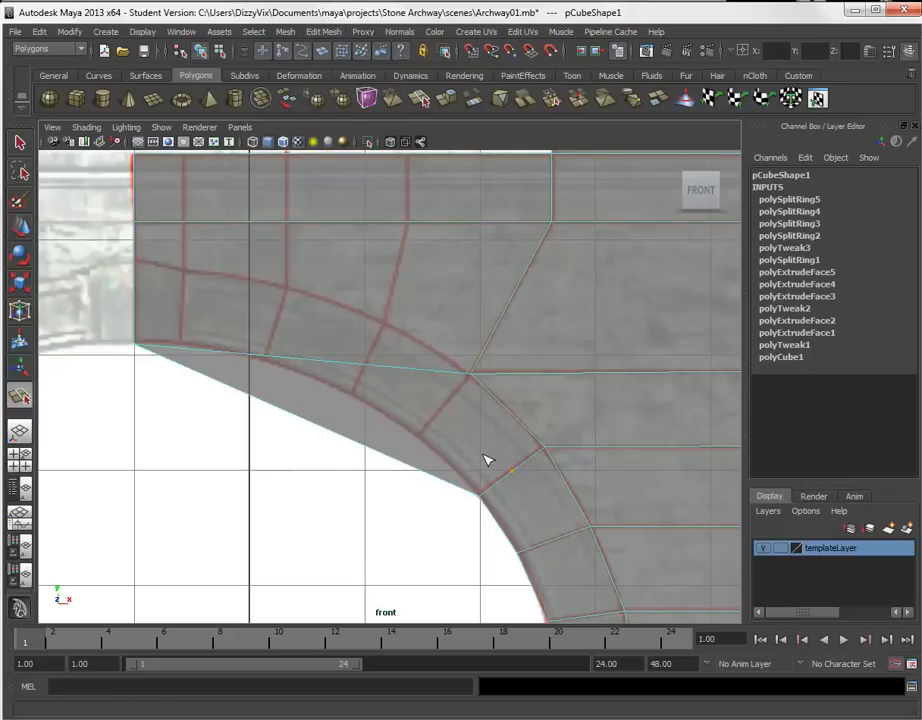
click(471, 377)
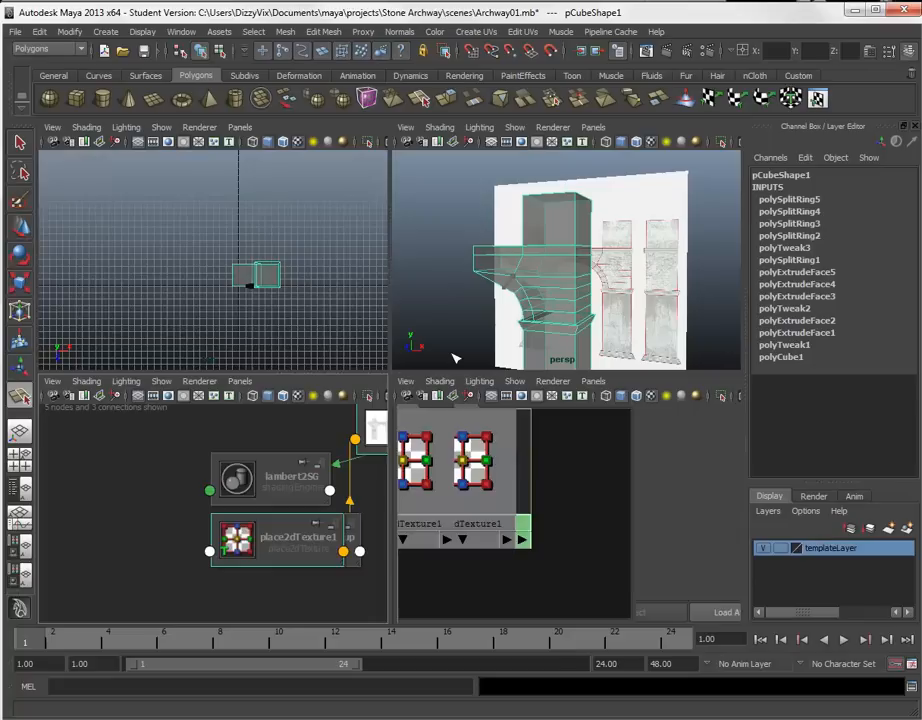
alt+drag(500, 311, 597, 261)
alt+right_drag(603, 292, 675, 346)
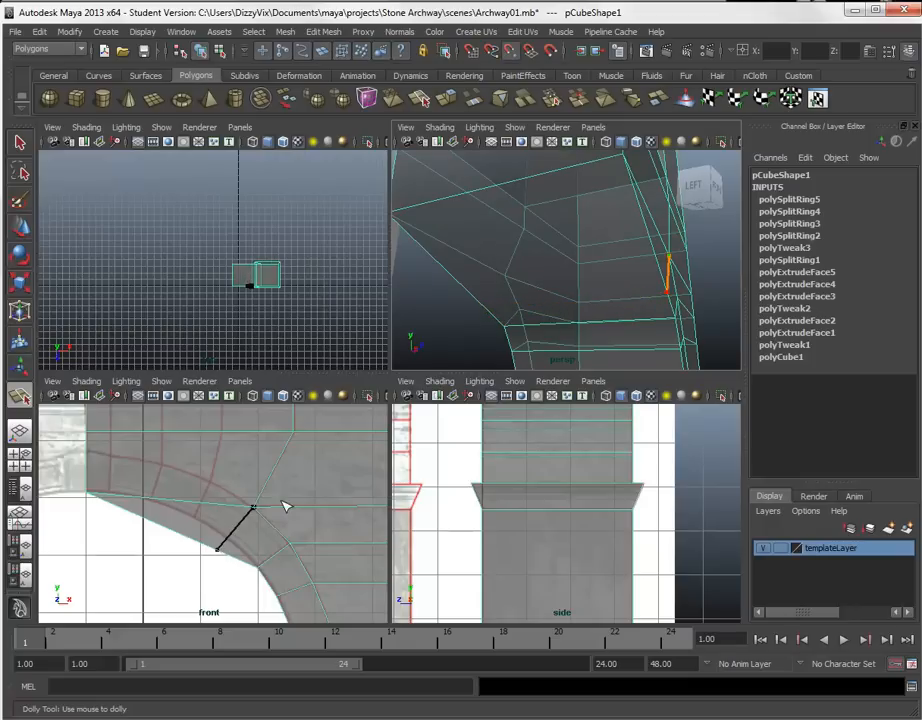
click(219, 550)
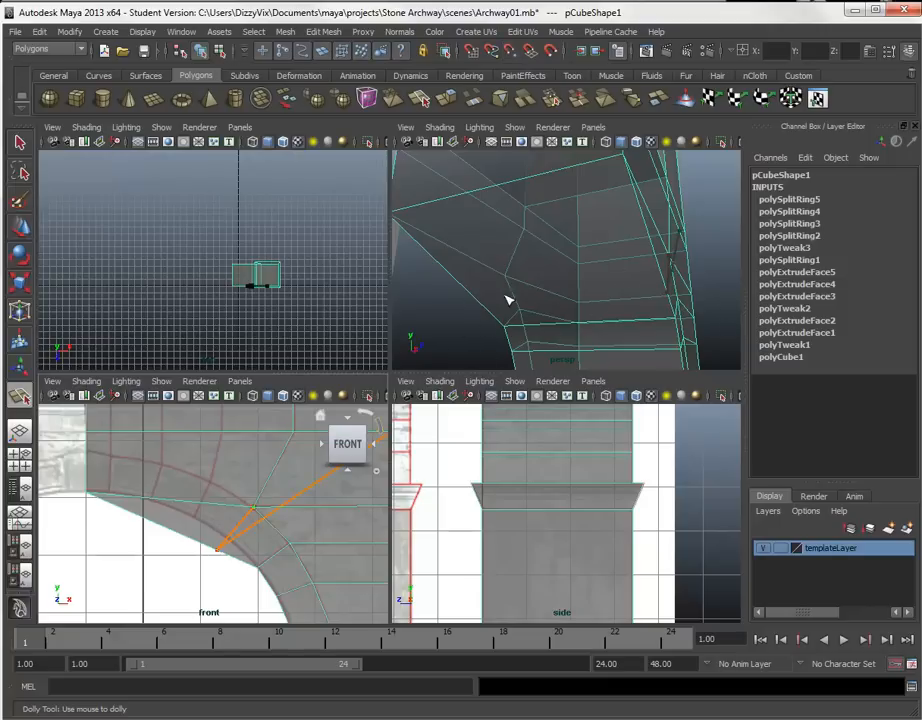
click(527, 324)
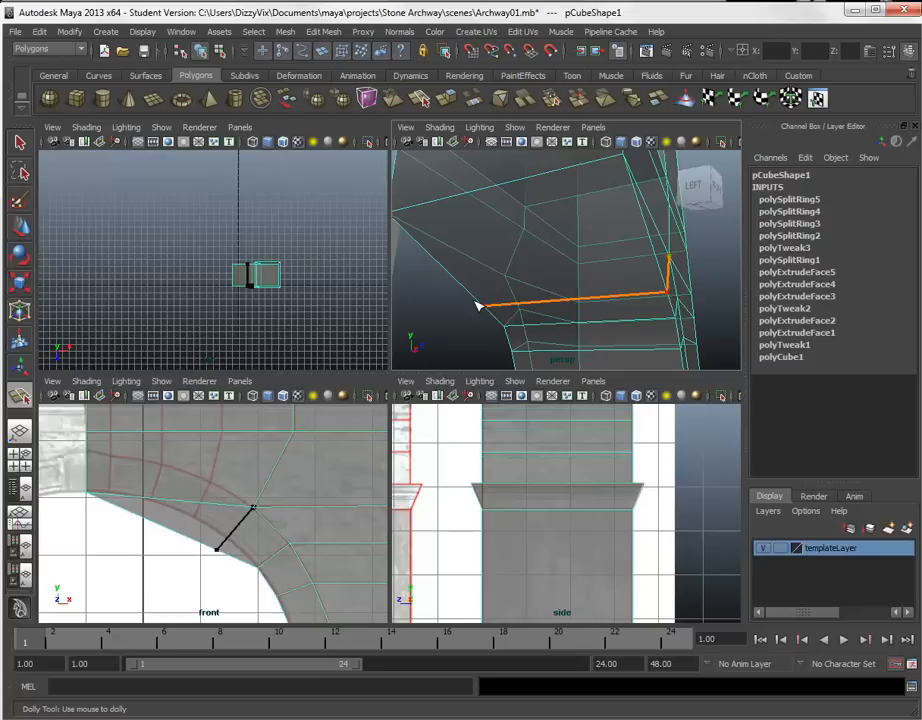
alt+drag(514, 298, 665, 300)
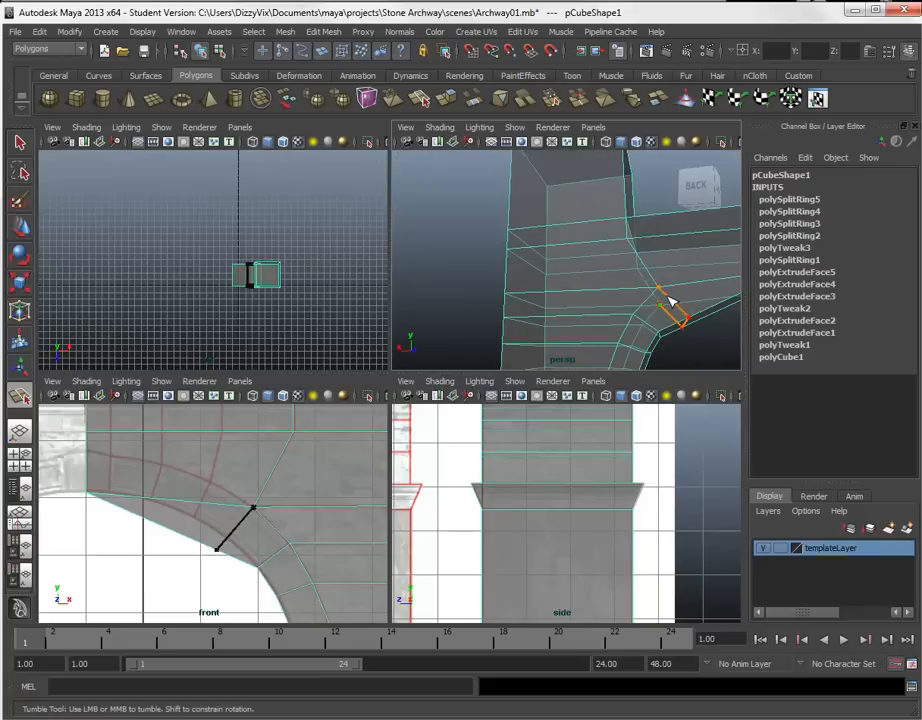
alt+drag(668, 300, 617, 299)
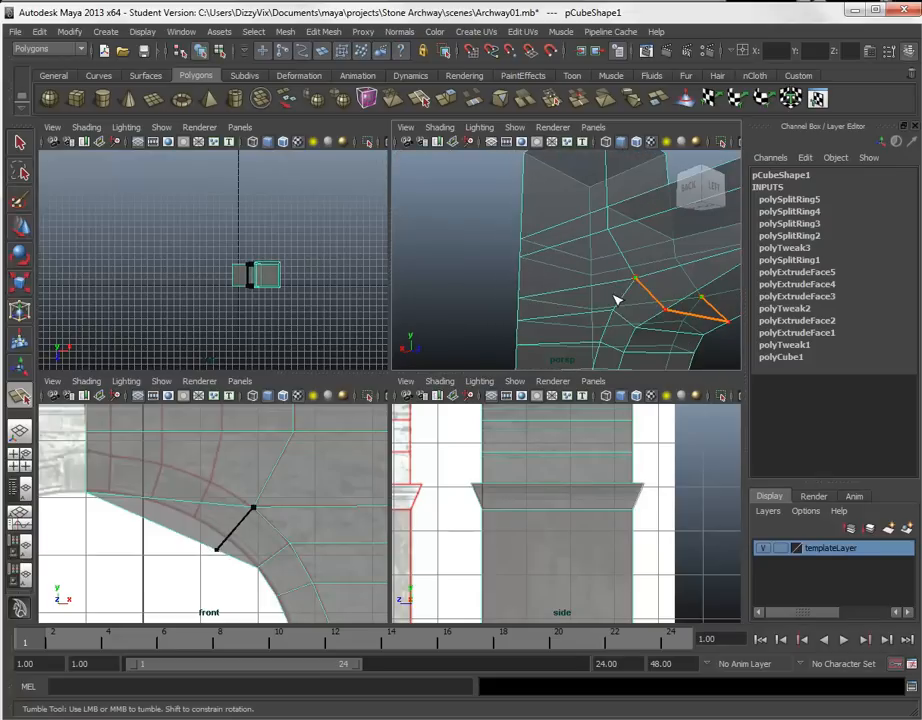
key(Return)
key(w)
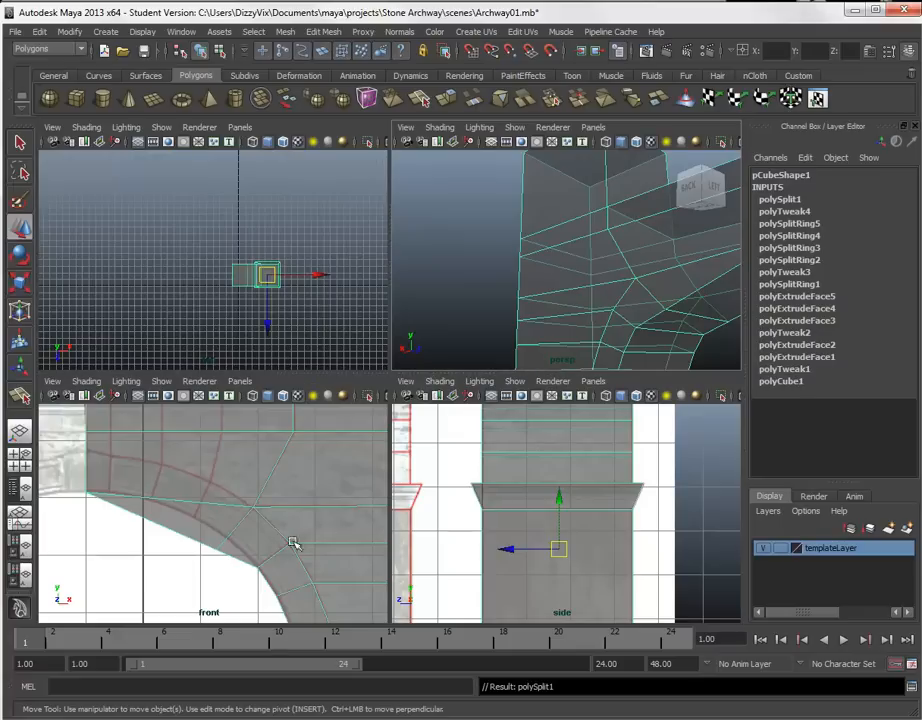
Step: Select the back vertex where the new split meets the arch section's lower edge
scroll(237, 547, up, 5)
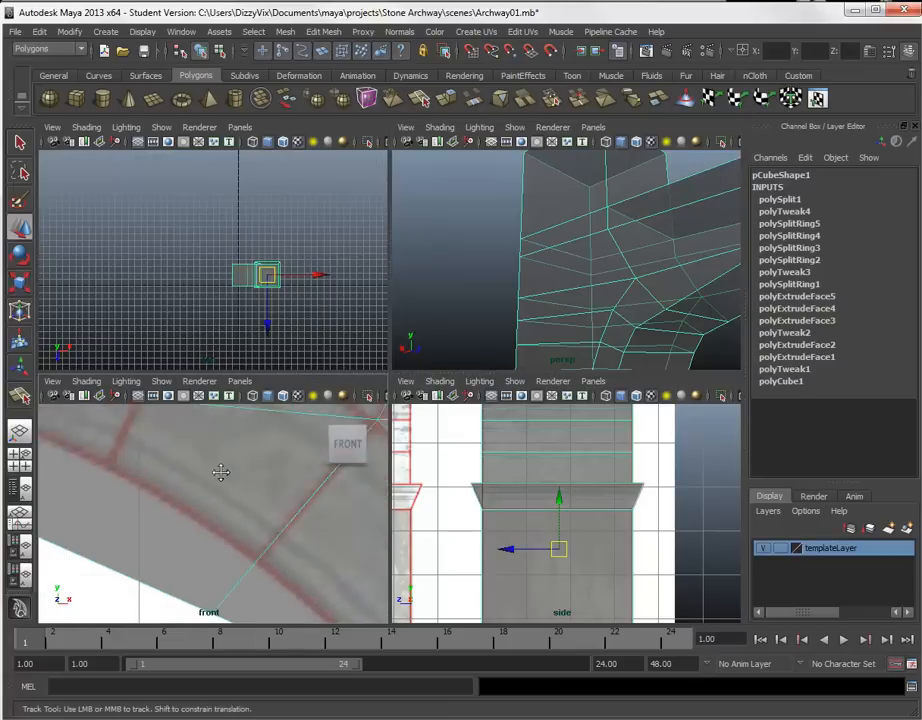
alt+middle_drag(221, 472, 213, 431)
click(674, 282)
right_drag(674, 282, 668, 313)
alt+middle_drag(637, 305, 577, 307)
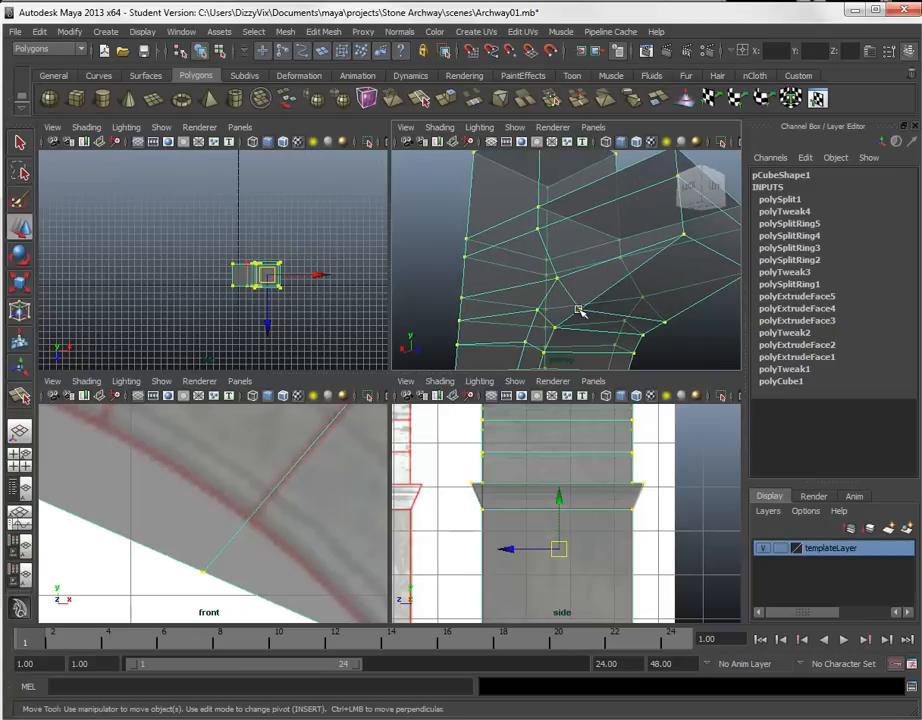
click(578, 310)
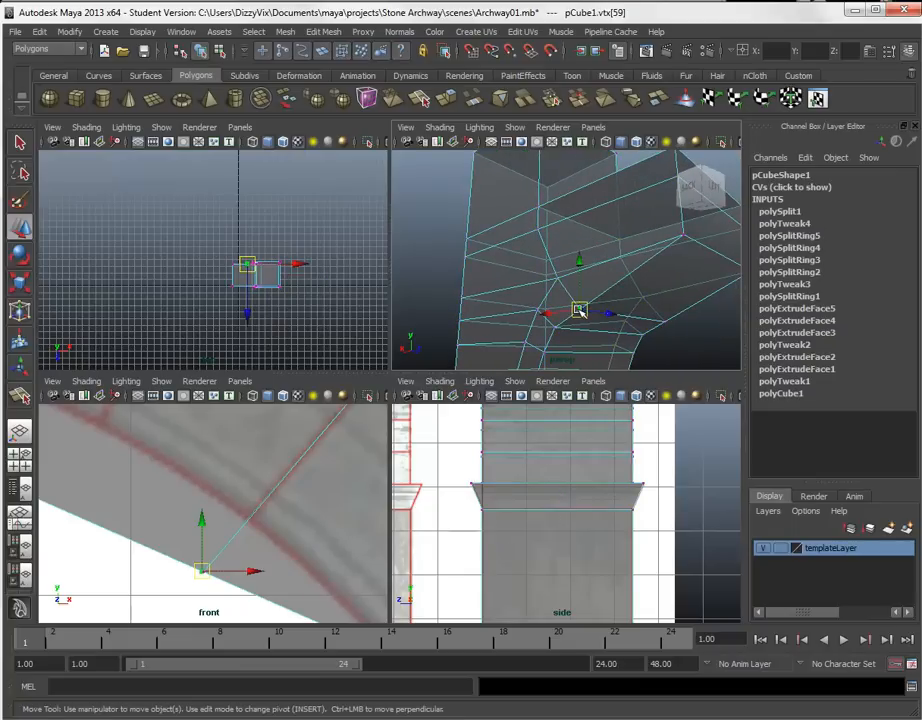
click(209, 565)
mouse_move(208, 566)
mouse_down()
mouse_move(208, 515)
mouse_move(216, 572)
mouse_up()
key(ctrl+z)
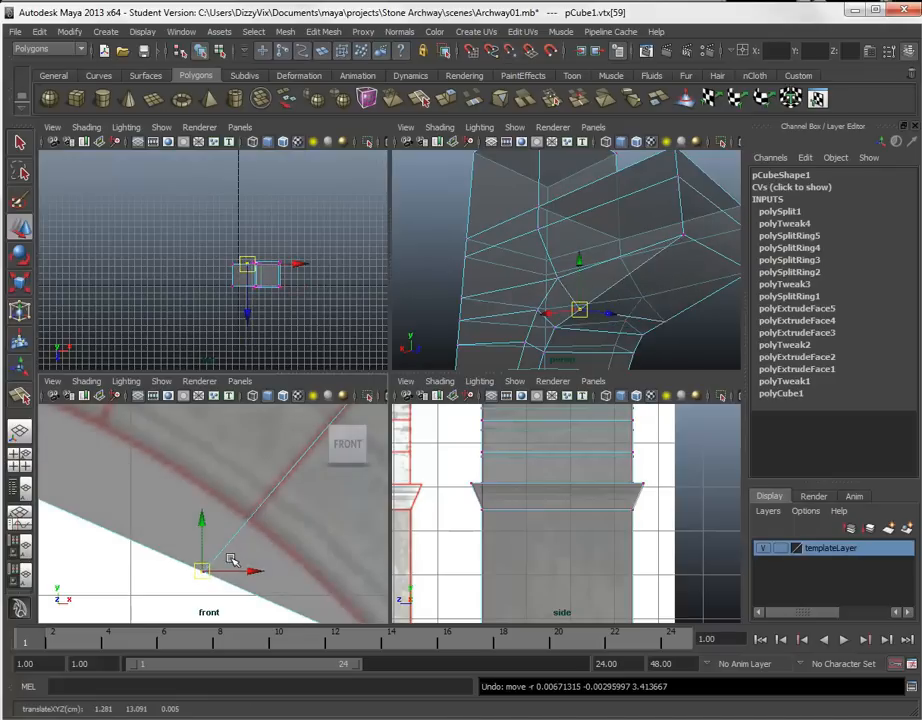
scroll(217, 572, up, 4)
alt+middle_drag(210, 566, 212, 440)
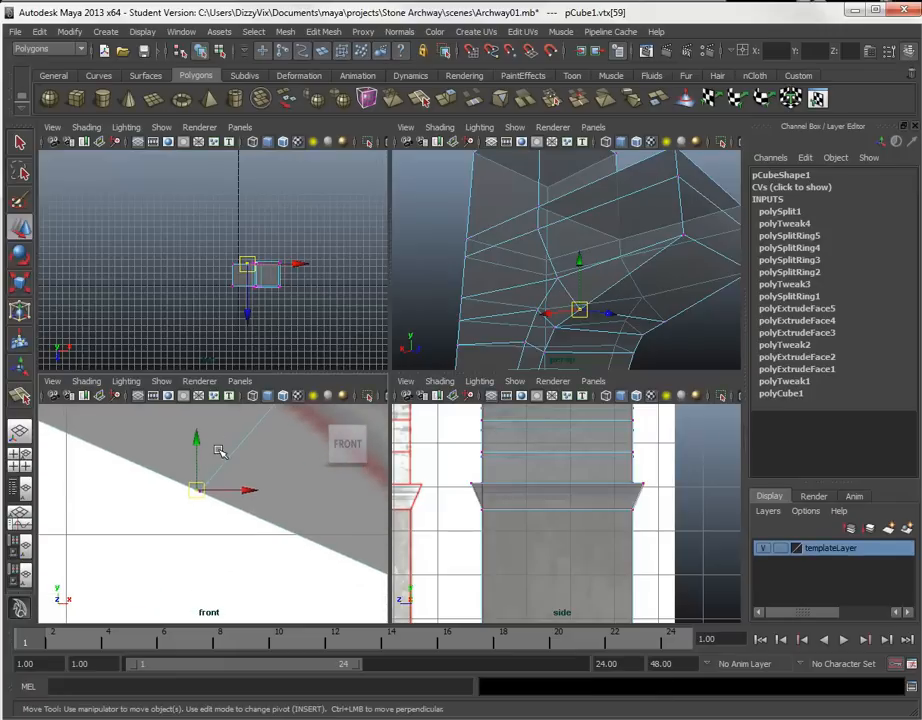
key(v)
drag(200, 497, 212, 497)
key(ctrl+z)
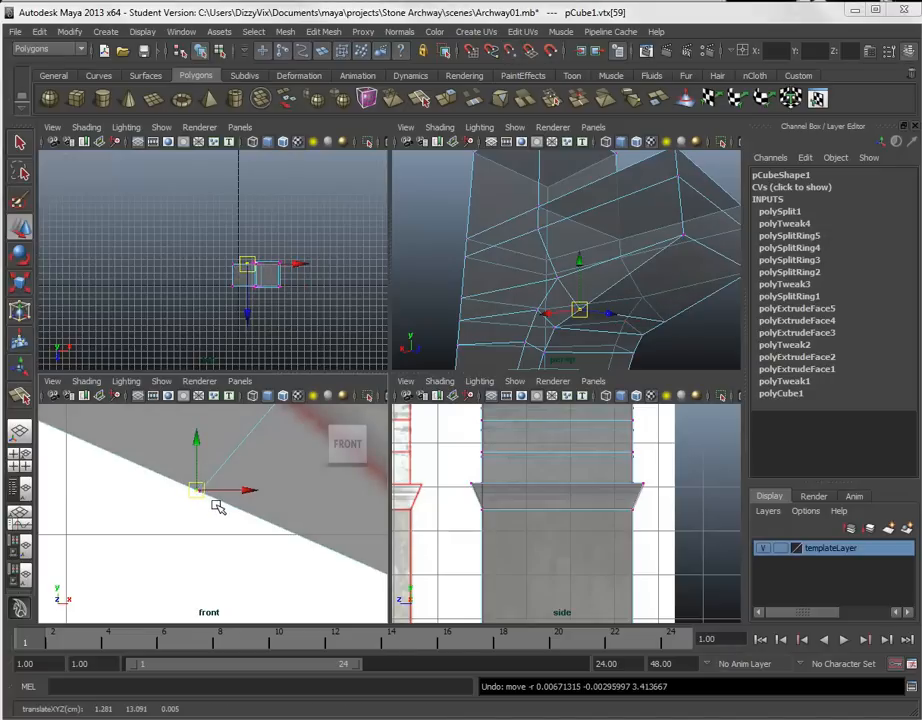
key(space)
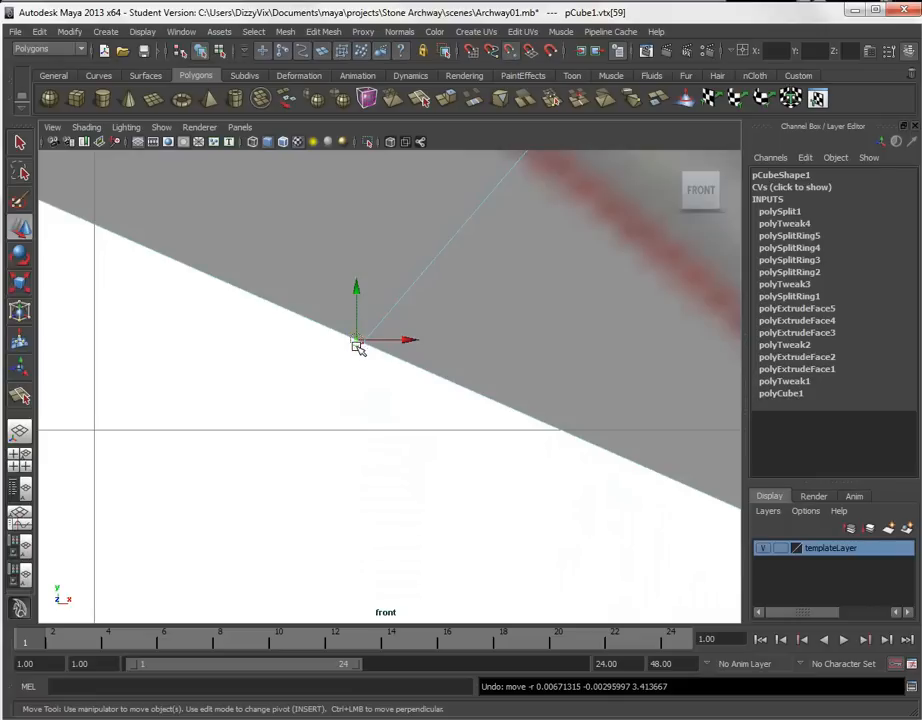
drag(357, 343, 363, 343)
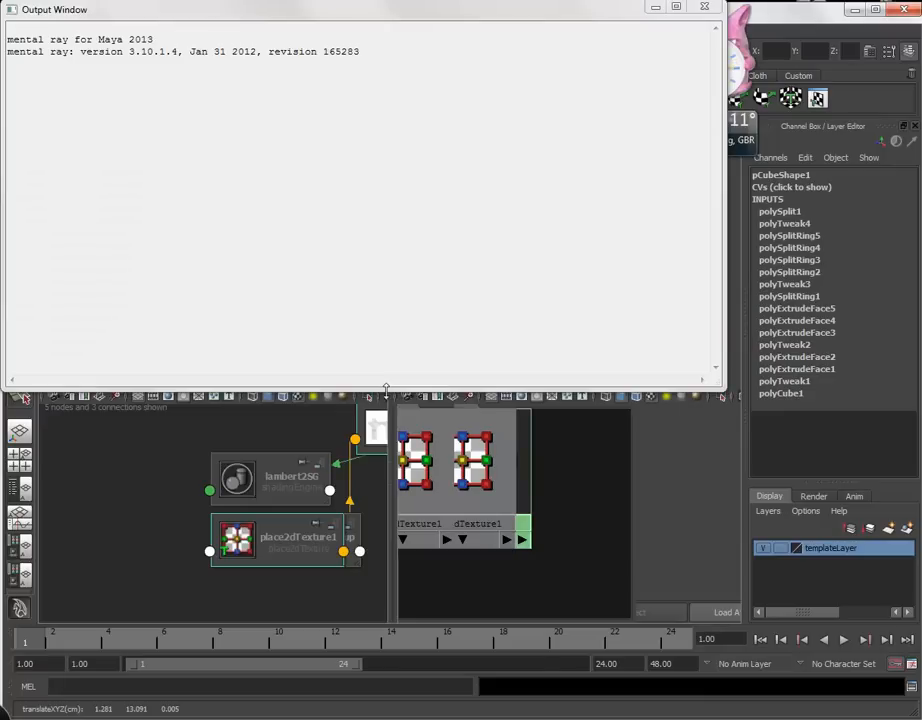
click(655, 7)
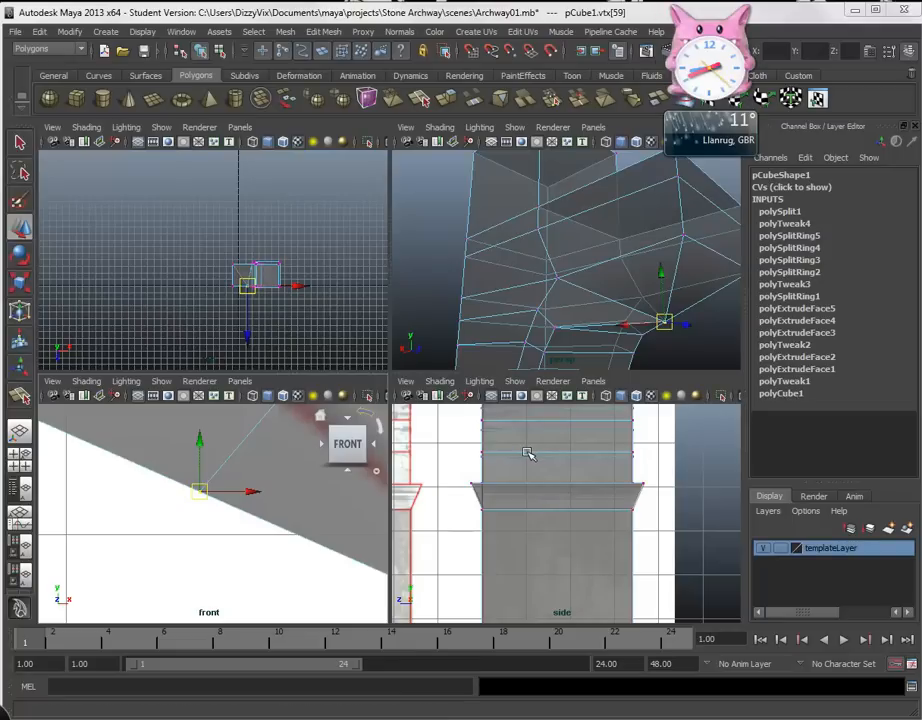
click(622, 129)
key(ctrl+z)
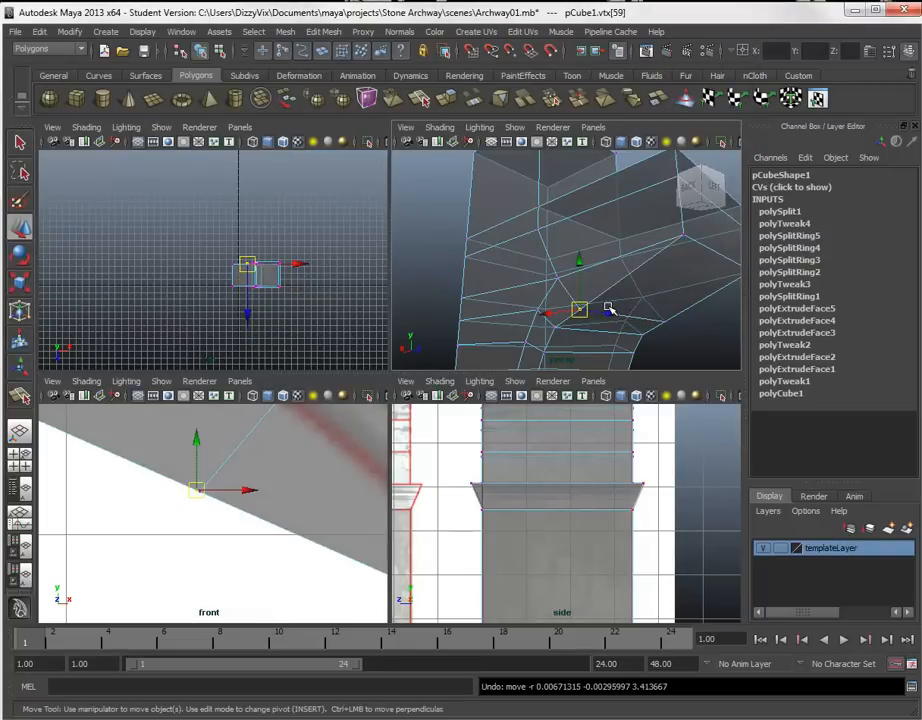
Step: Align the selected back vertex with its front counterpart by snapping it along Y and X only, keeping its depth
click(199, 443)
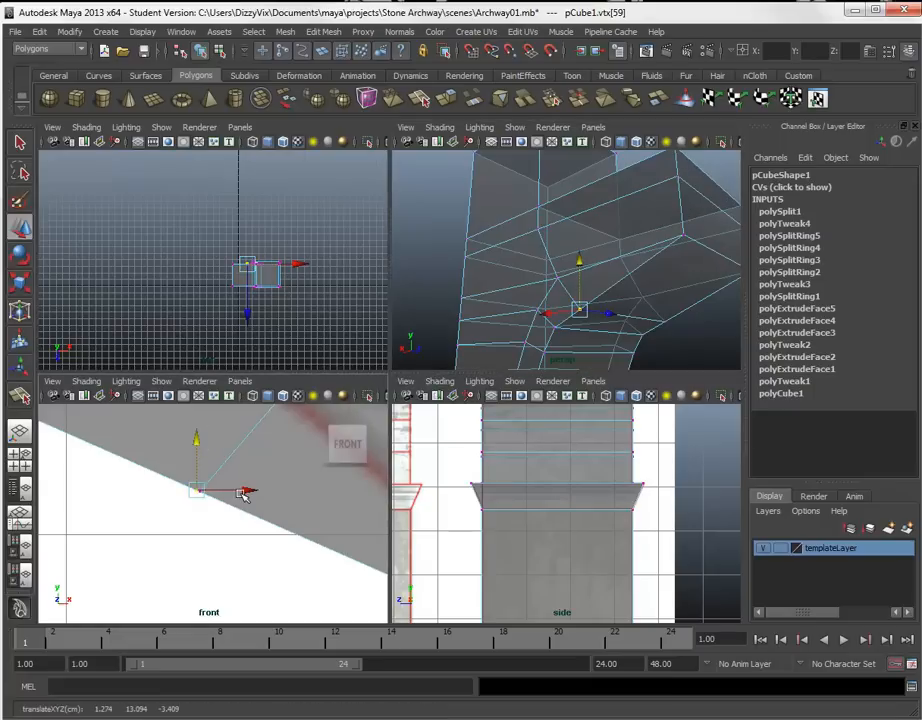
drag(186, 450, 187, 457)
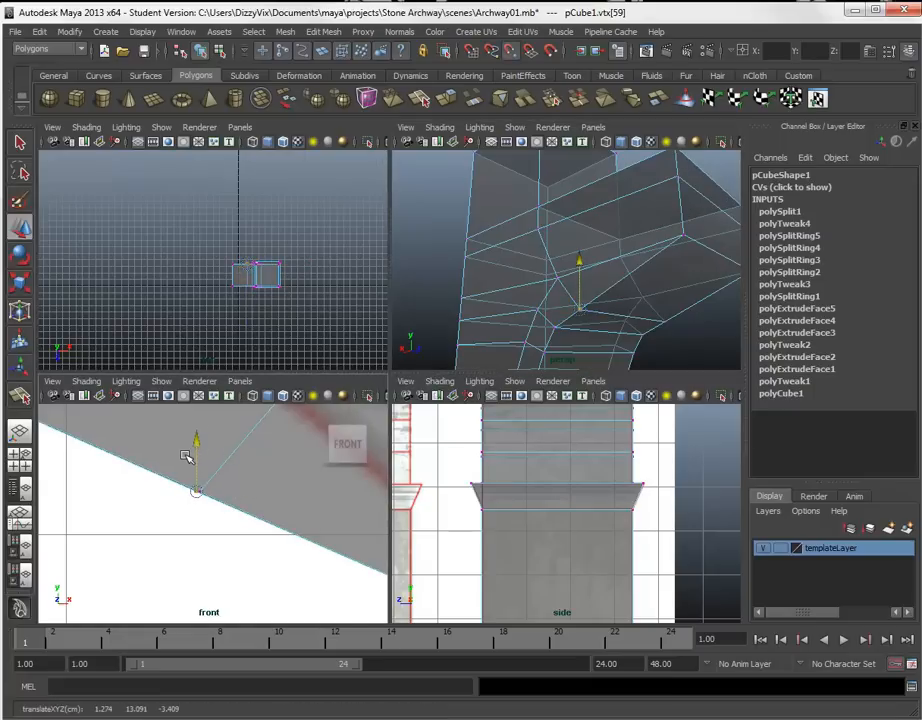
click(251, 493)
middle_drag(177, 533, 226, 523)
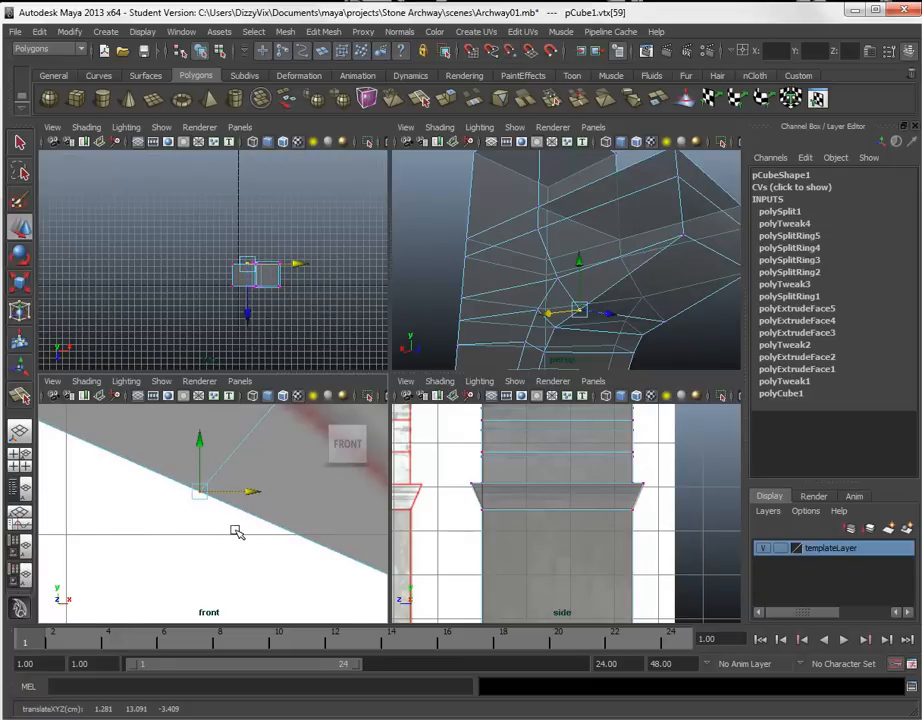
Step: Move the front and back lower vertices of the new split together onto the stone joint of the arch's inner curve
scroll(236, 531, down, 5)
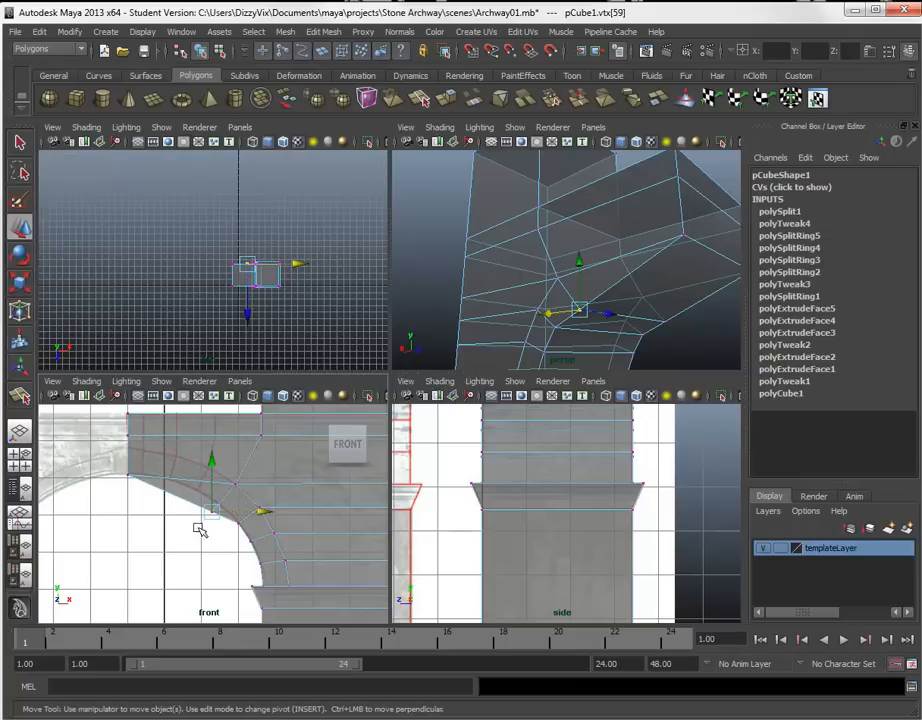
drag(199, 503, 240, 467)
scroll(225, 527, up, 6)
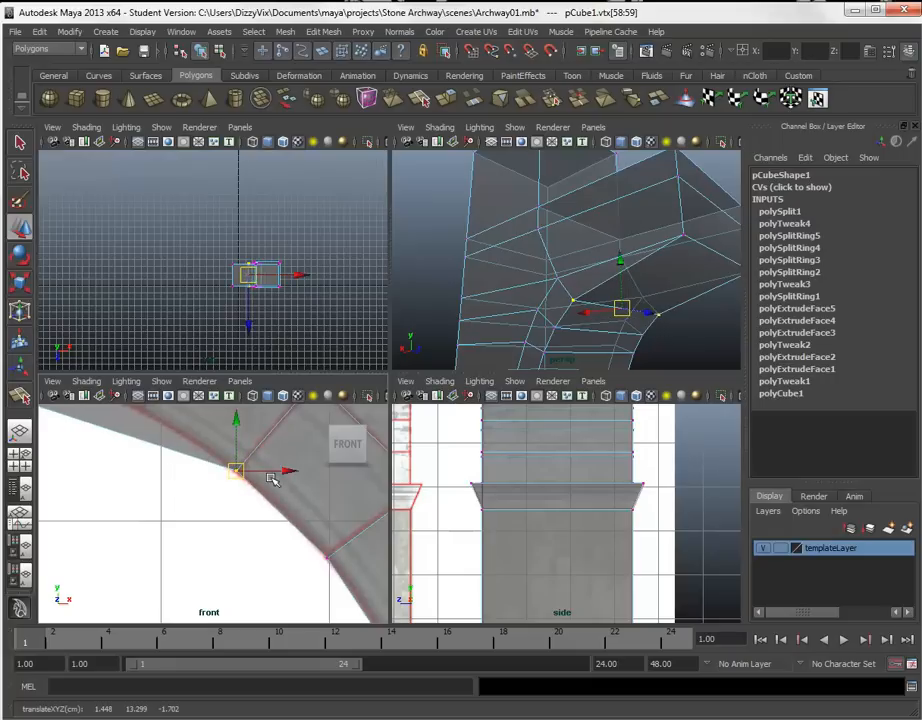
scroll(270, 490, down, 5)
scroll(190, 513, up, 2)
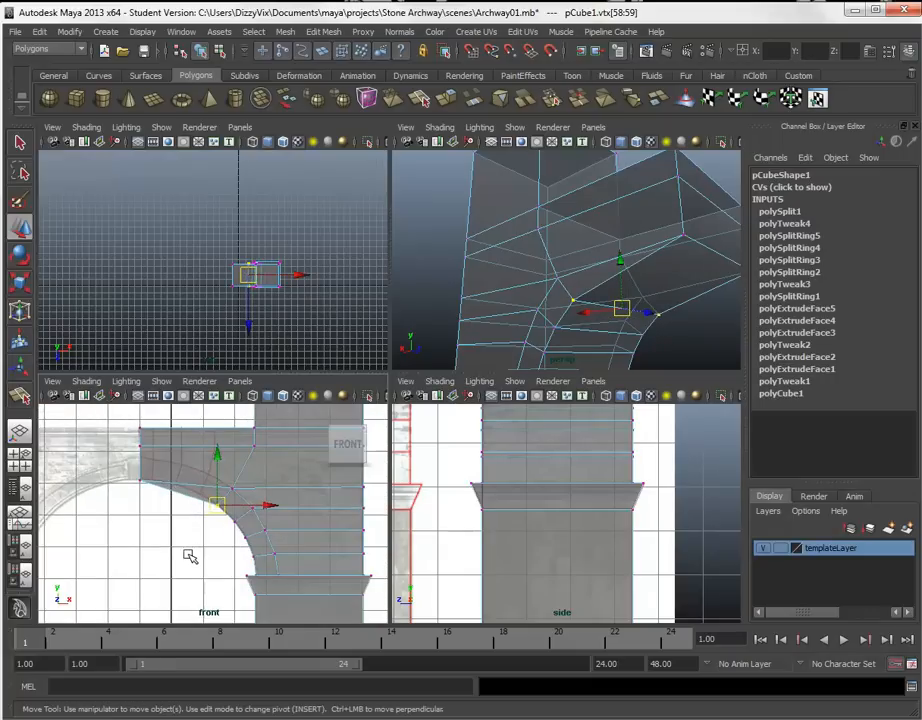
Step: Insert a vertical edge loop through the arch section along the template's stone joint nearest the pillar
scroll(185, 529, up, 2)
alt+middle_drag(185, 529, 225, 573)
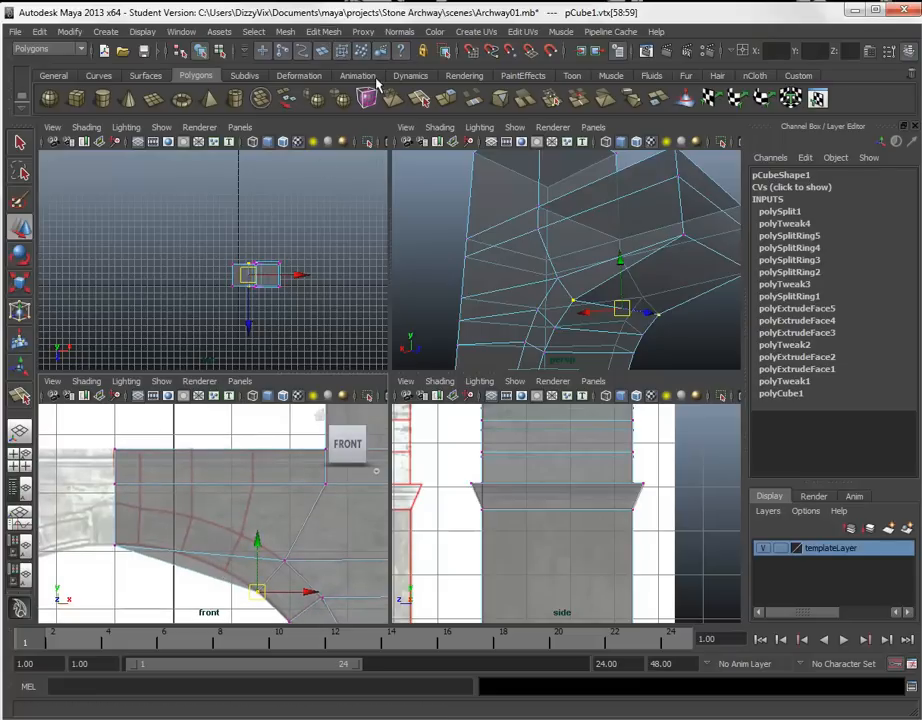
click(321, 33)
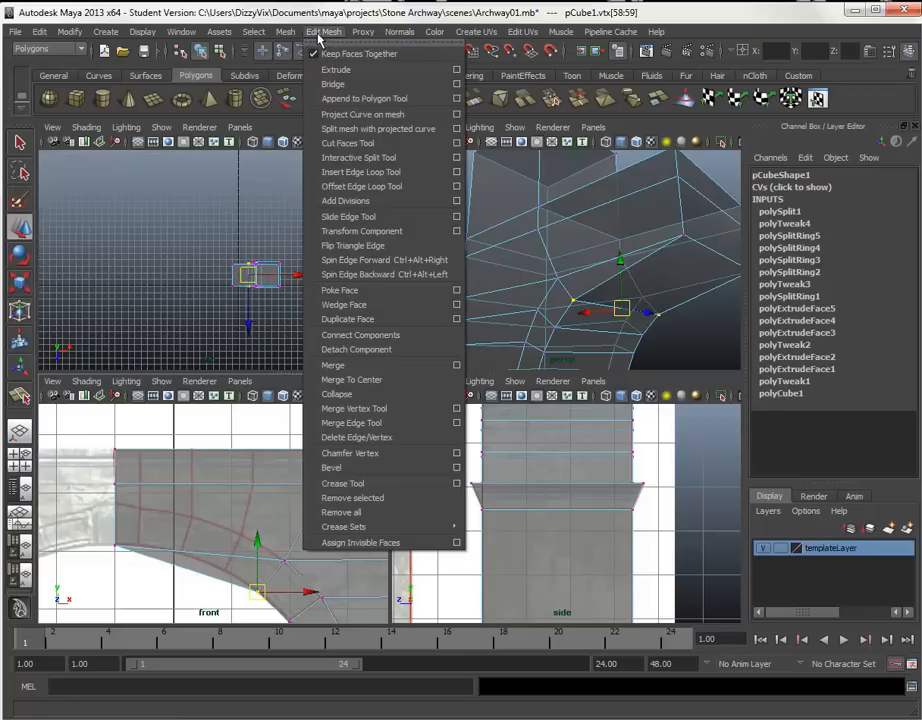
click(366, 181)
drag(254, 486, 189, 488)
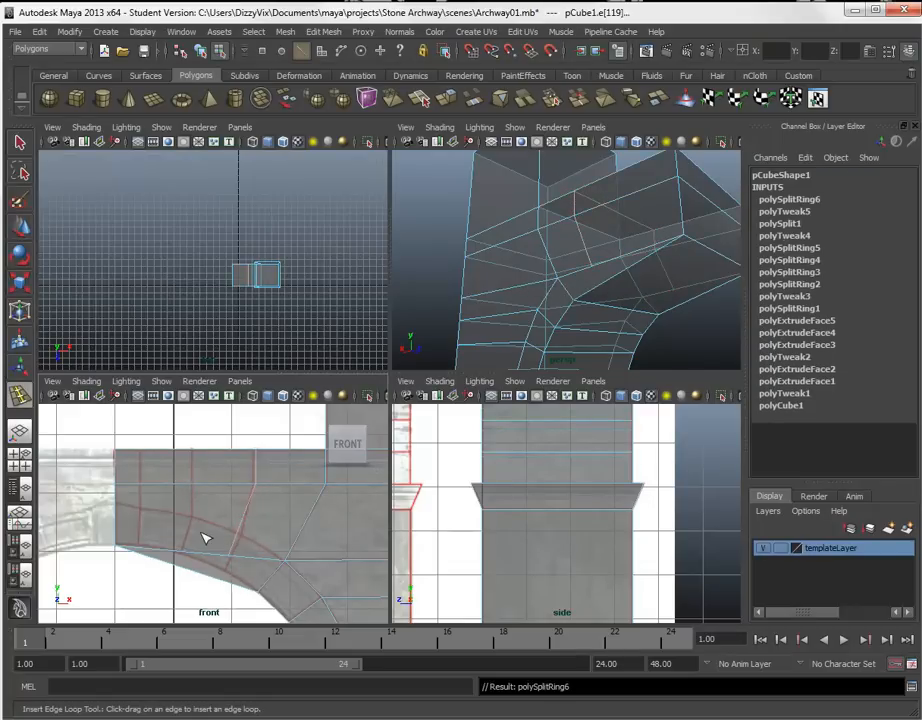
drag(200, 487, 201, 490)
key(ctrl+z)
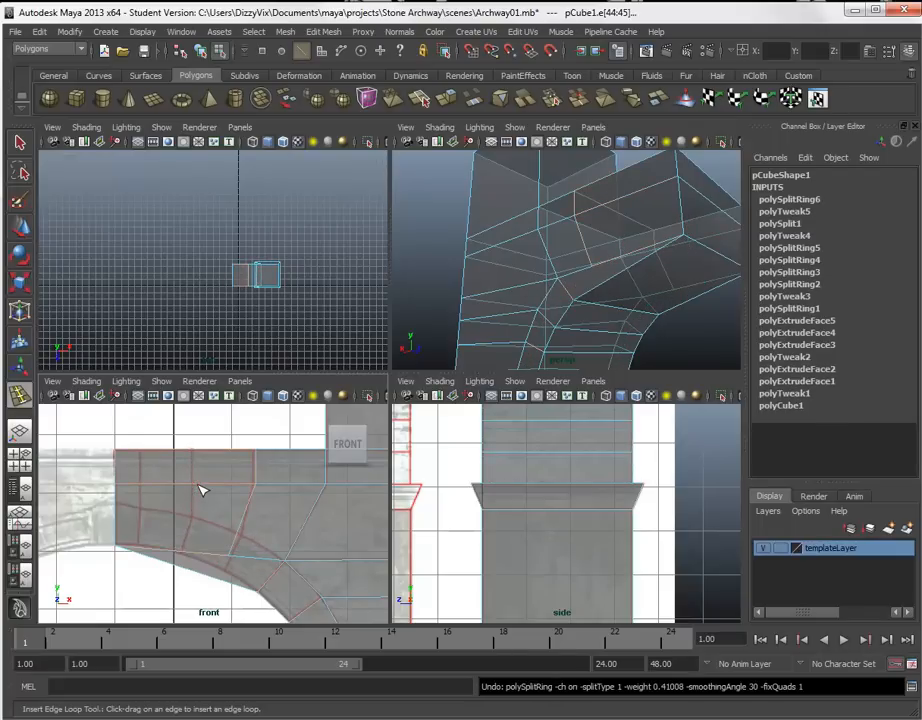
Step: Continue the new edge loop with the Interactive Split Tool down the front of the arch ring, across the underside and up the back
click(323, 32)
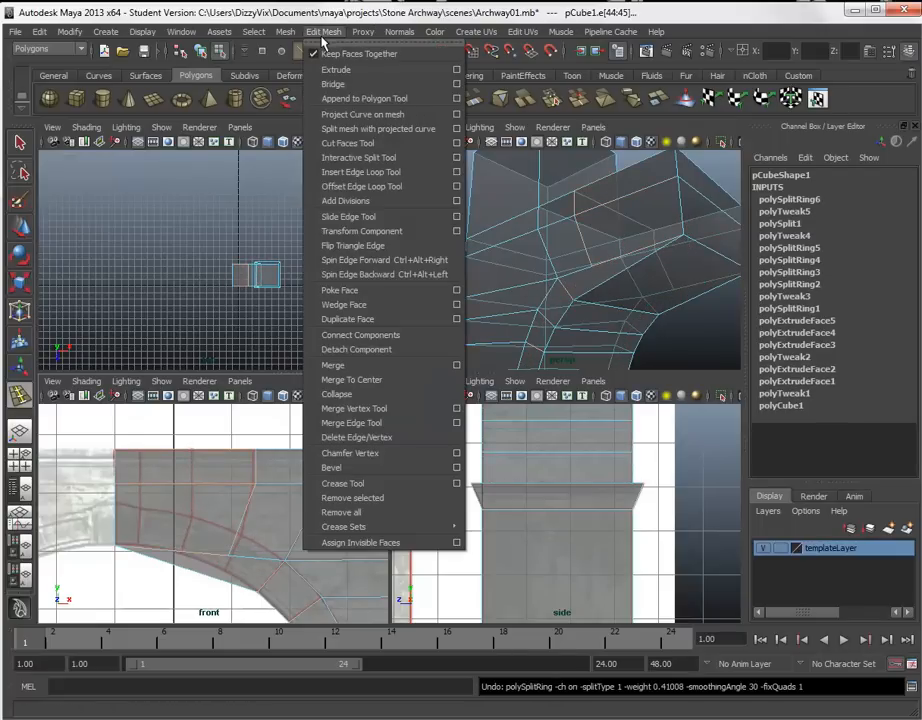
click(388, 158)
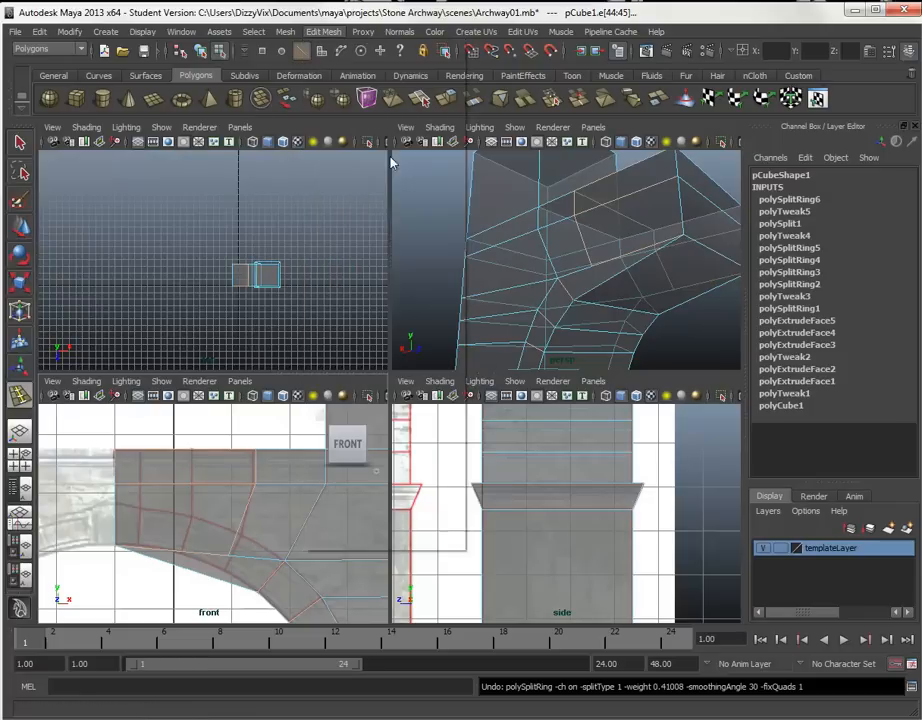
scroll(237, 553, up, 3)
click(233, 572)
click(223, 596)
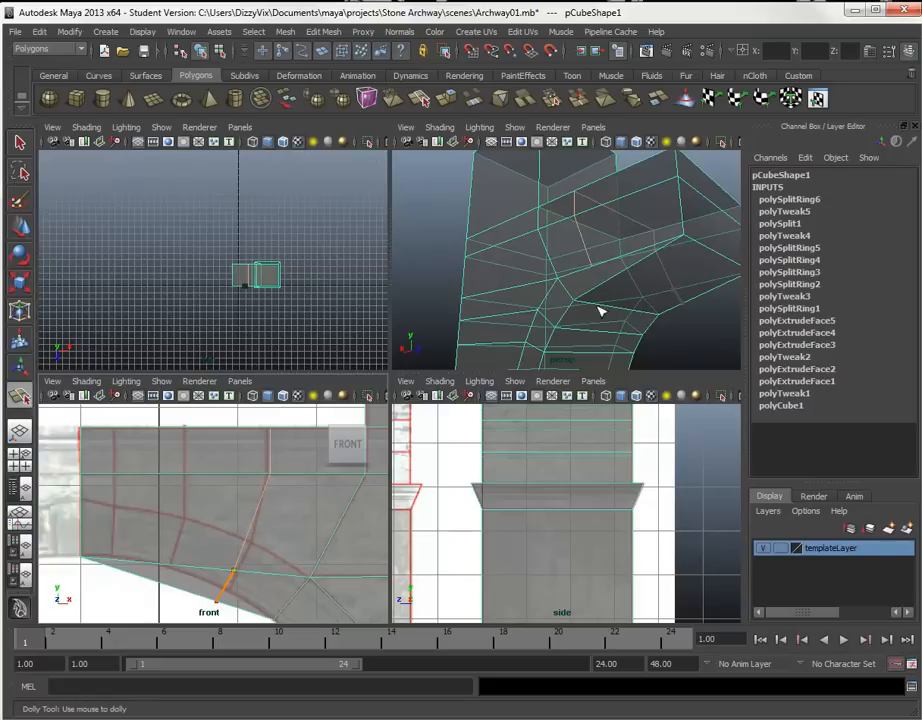
alt+drag(672, 278, 654, 272)
click(567, 258)
drag(558, 316, 534, 216)
key(Return)
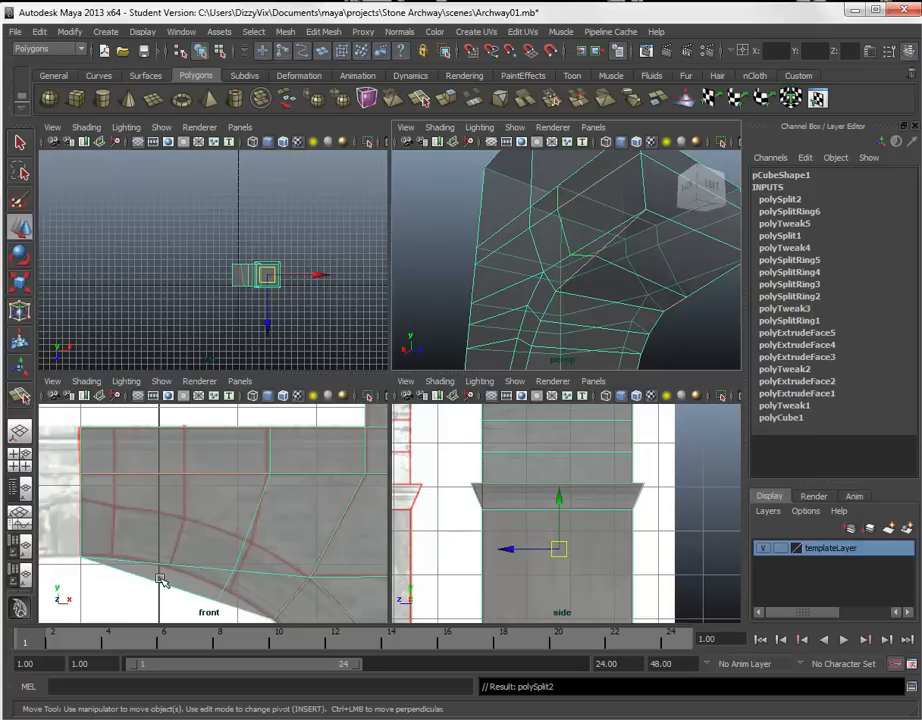
Step: Start a split down the front of the arch section near the template's middle vertical stone joint and carry it across the underside
key(y)
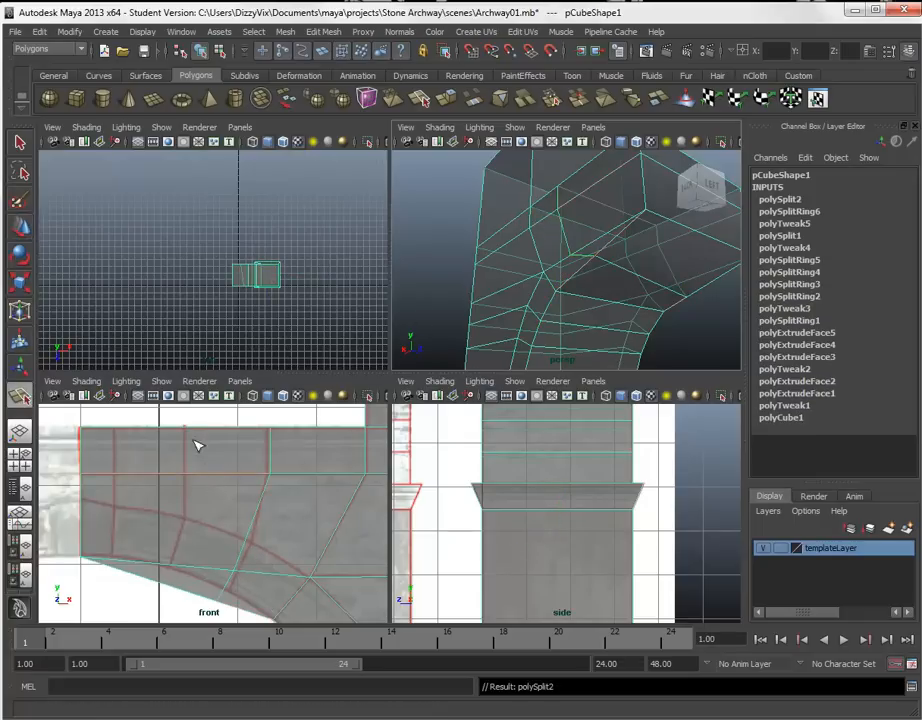
click(190, 428)
click(198, 472)
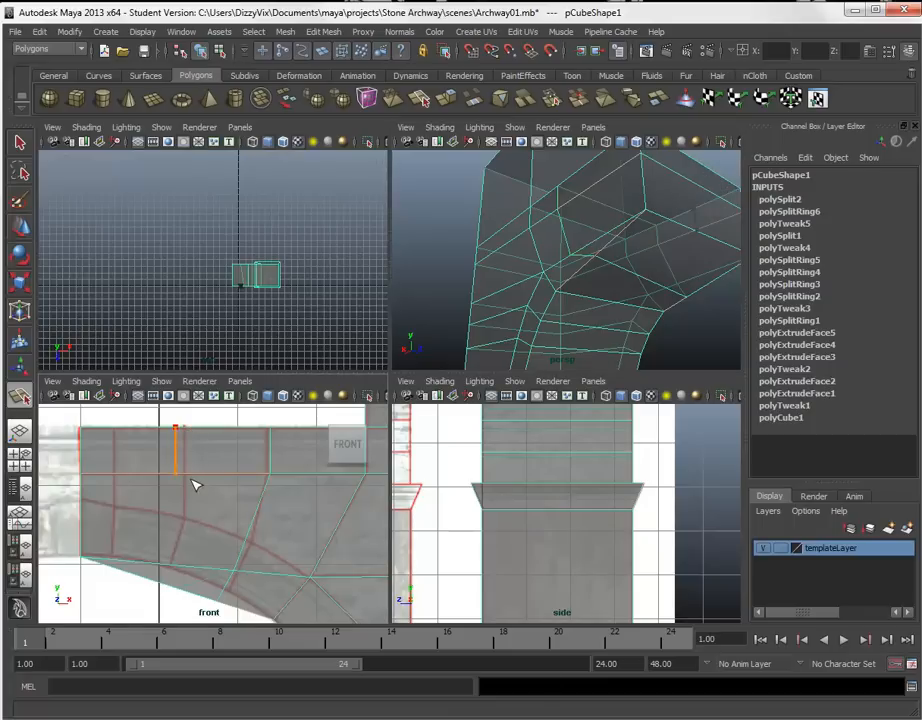
click(181, 568)
mouse_move(612, 252)
alt+mouse_down()
mouse_move(601, 265)
mouse_move(632, 287)
alt+mouse_up()
click(631, 299)
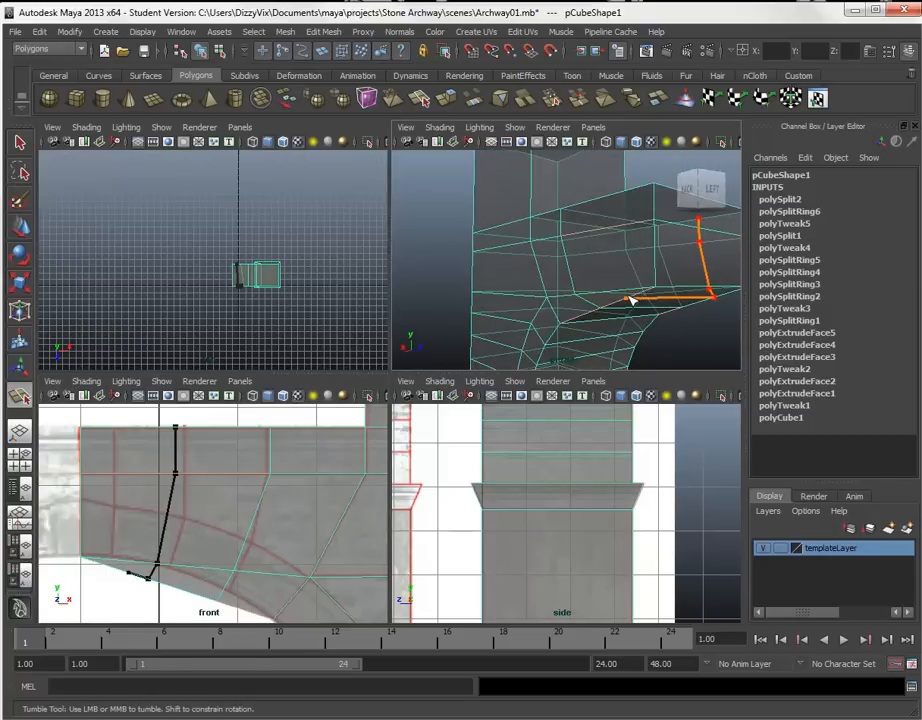
Step: Continue the middle split up the back of the arch section and across its top, completing the loop
click(623, 295)
click(597, 236)
click(600, 200)
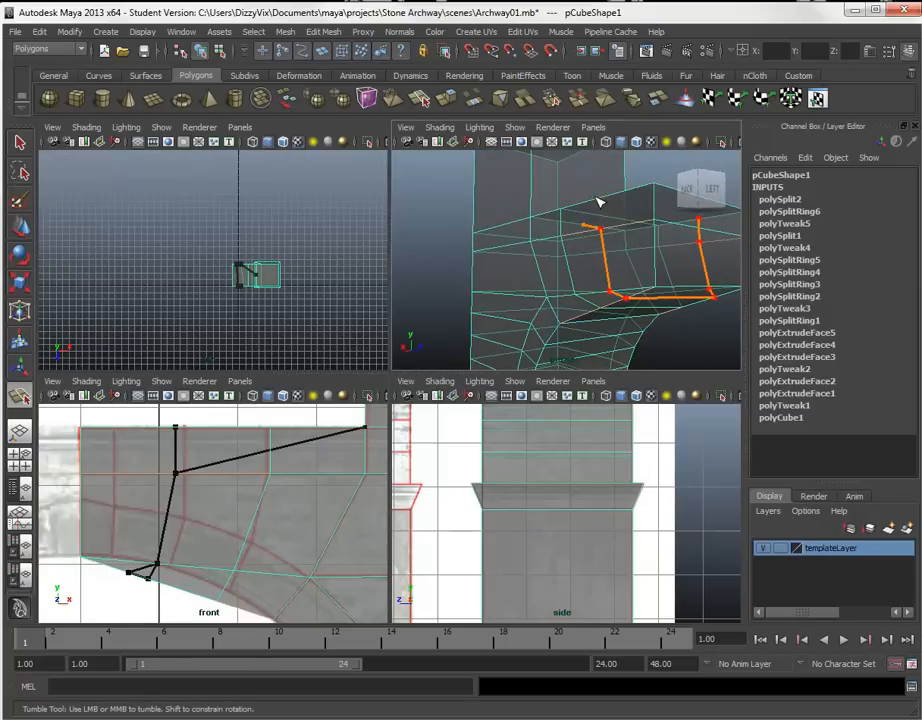
alt+drag(608, 260, 607, 288)
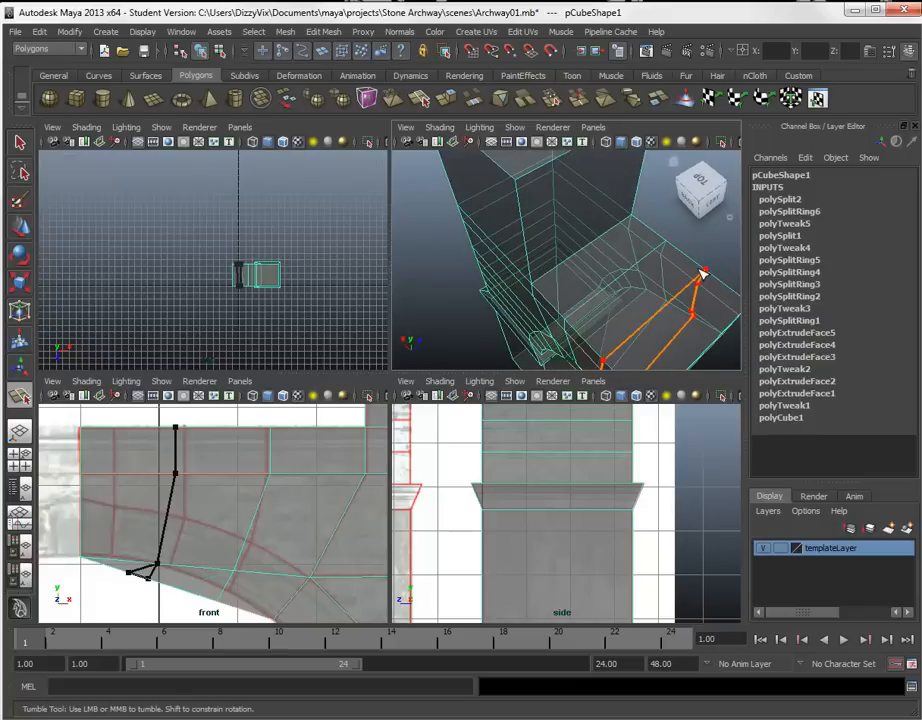
click(535, 320)
click(567, 319)
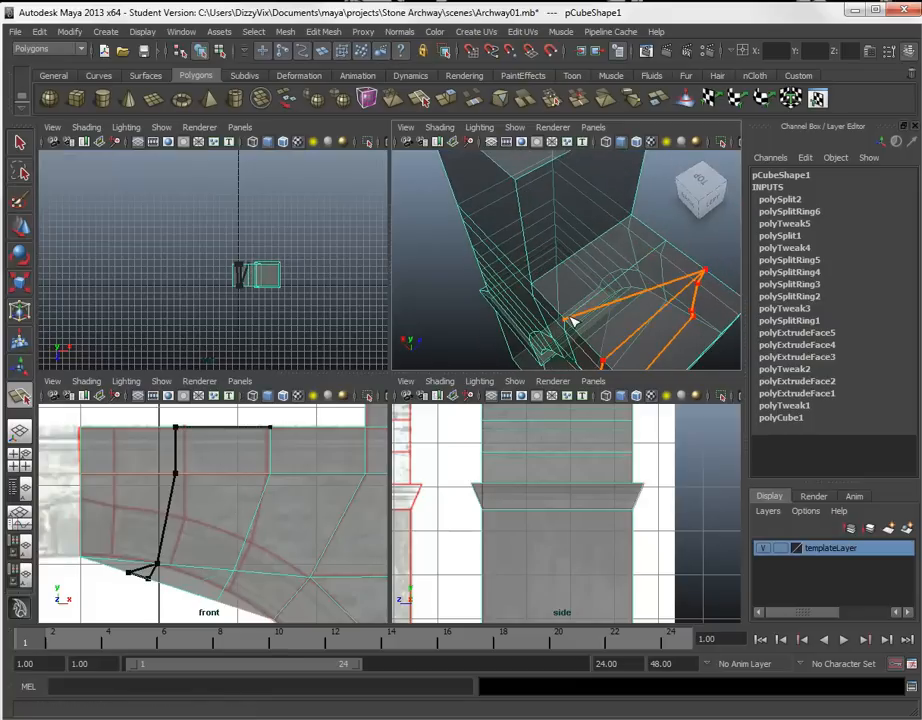
key(Return)
key(w)
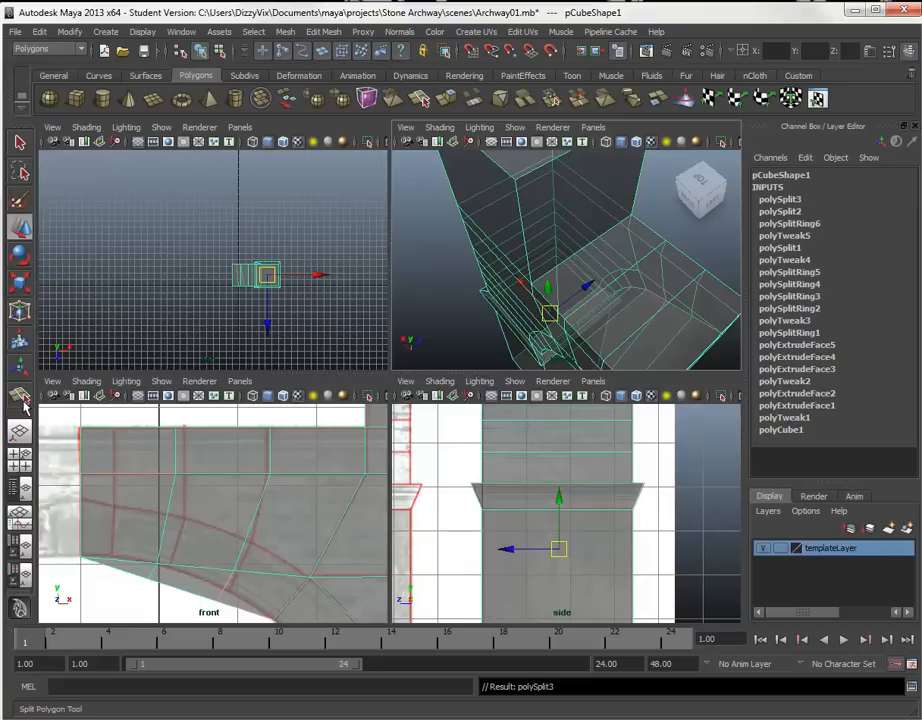
click(19, 396)
click(127, 428)
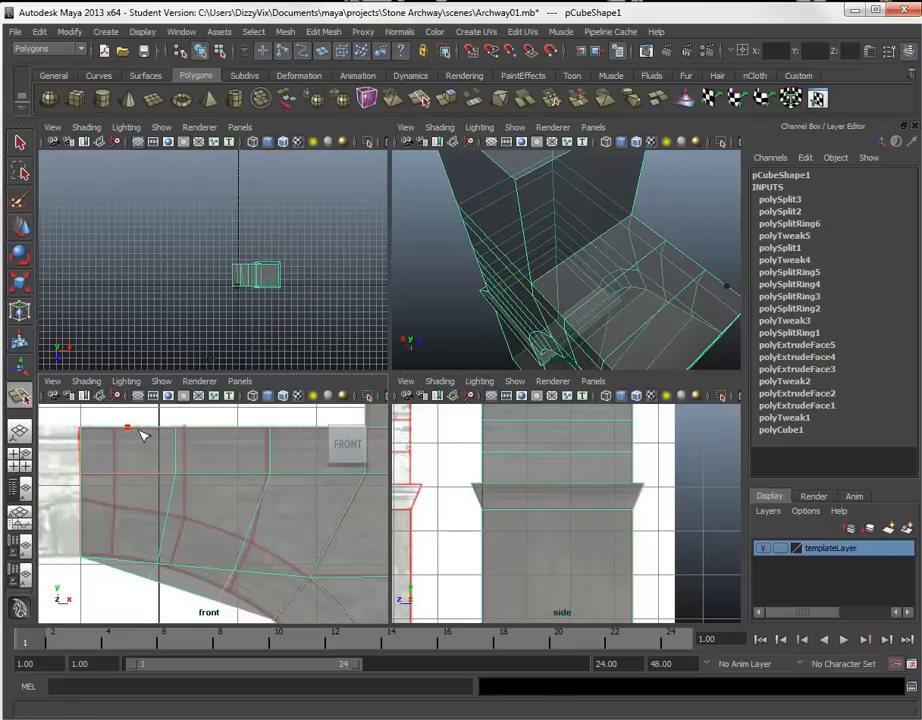
alt+drag(611, 323, 470, 332)
click(529, 282)
alt+drag(529, 282, 349, 243)
key(ctrl+z)
drag(587, 213, 558, 206)
click(558, 256)
alt+right_drag(558, 206, 567, 265)
click(548, 248)
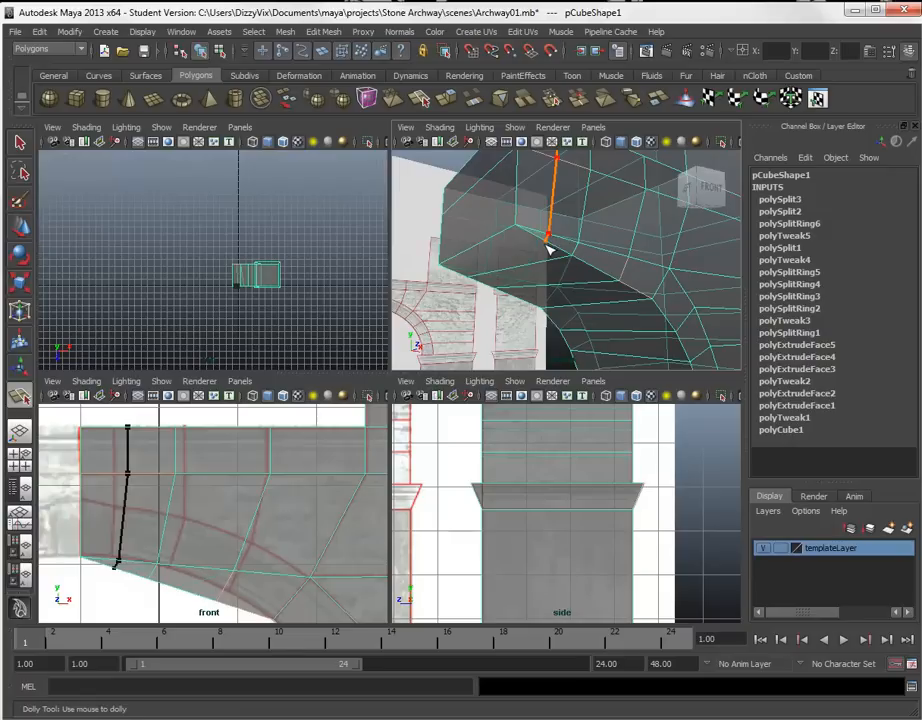
mouse_move(478, 282)
mouse_down()
mouse_move(455, 272)
mouse_move(485, 275)
mouse_move(626, 241)
mouse_move(572, 268)
mouse_up()
mouse_move(572, 268)
alt+middle_down()
mouse_move(609, 274)
mouse_move(630, 297)
alt+middle_up()
drag(630, 297, 428, 203)
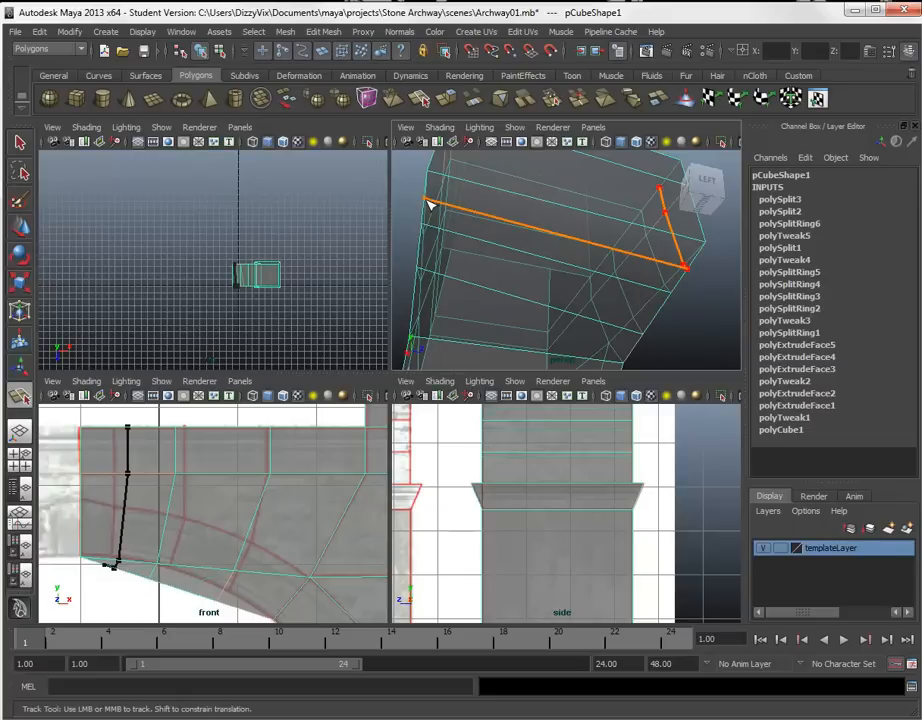
click(428, 203)
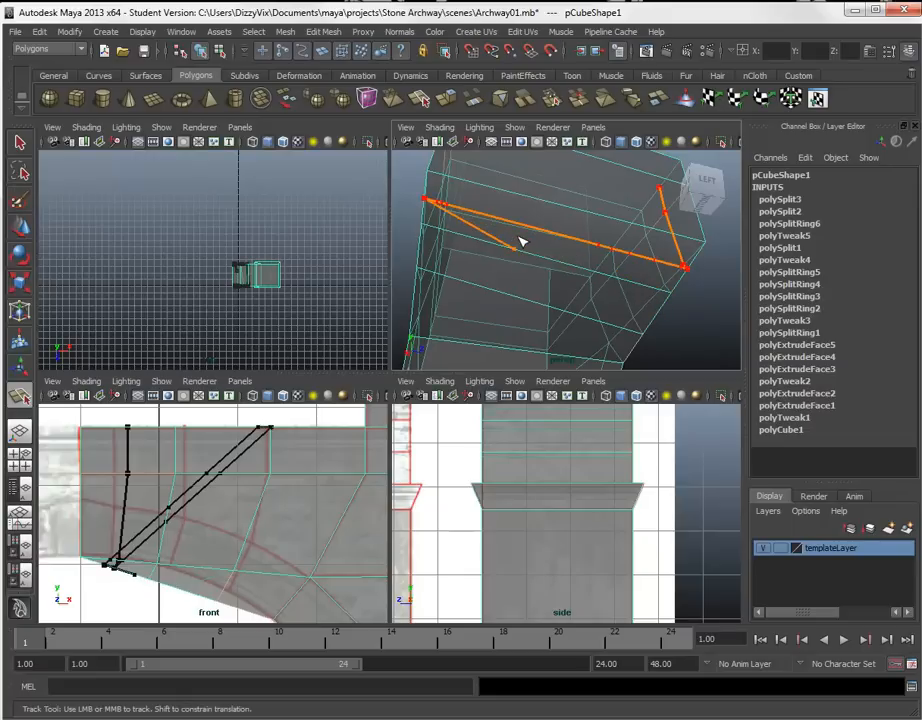
alt+drag(517, 235, 595, 284)
key(ctrl+z)
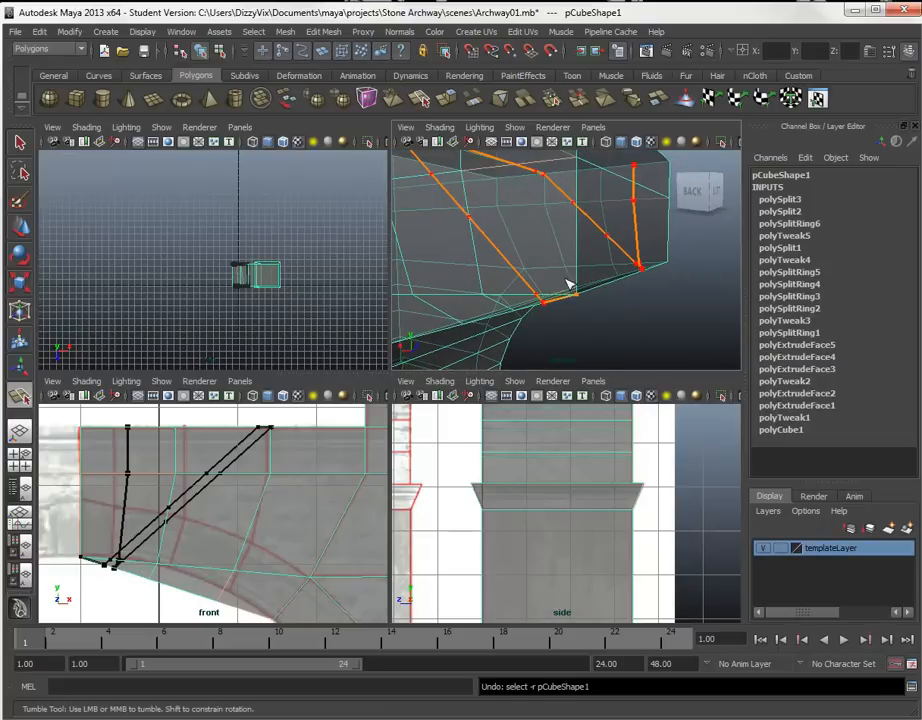
key(ctrl+z)
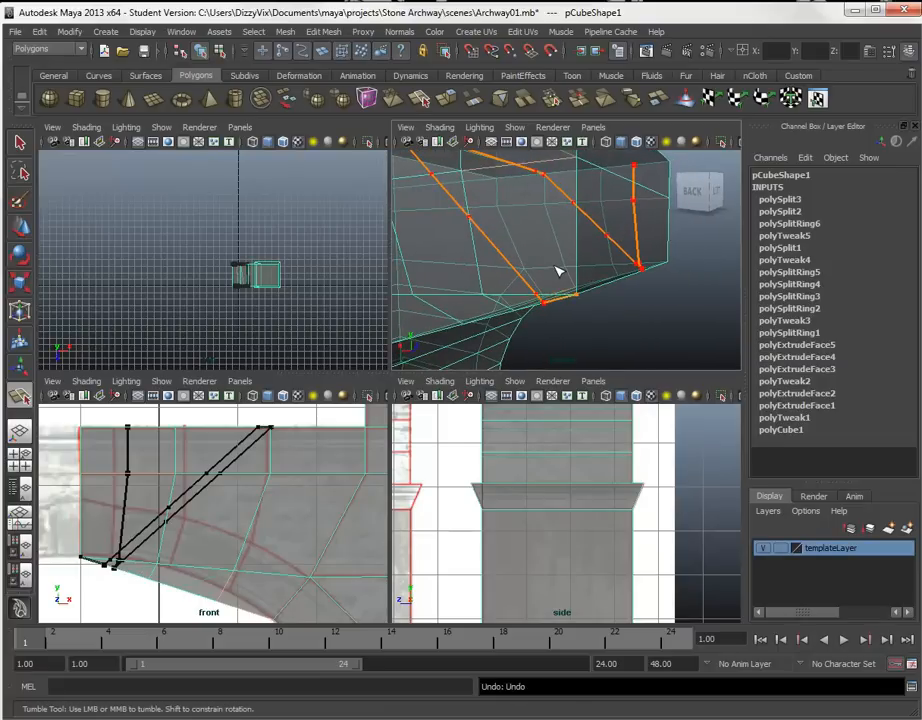
key(ctrl+z)
key(w)
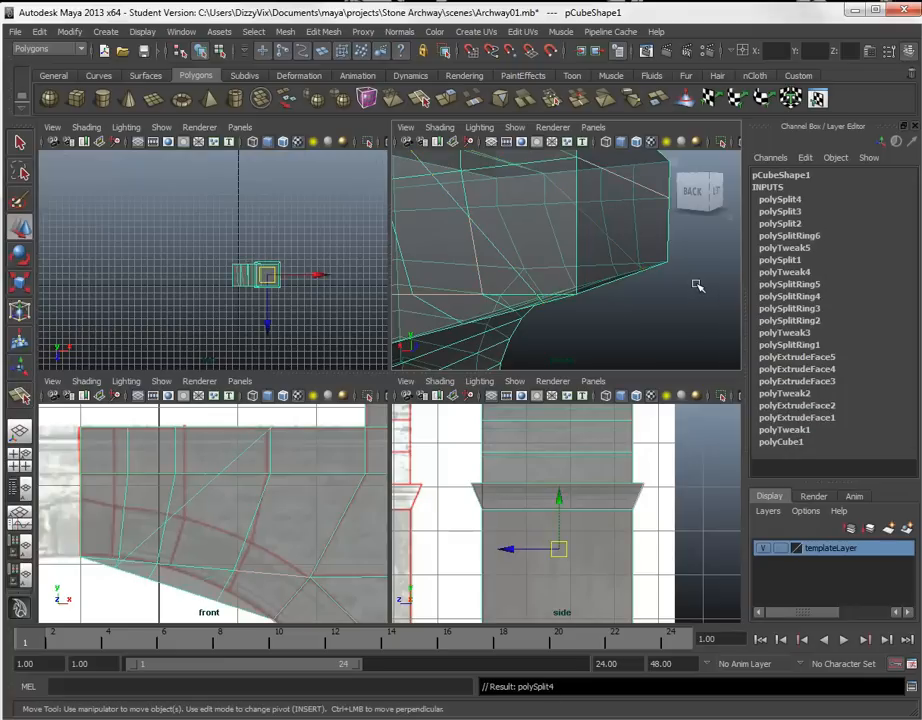
key(ctrl+z)
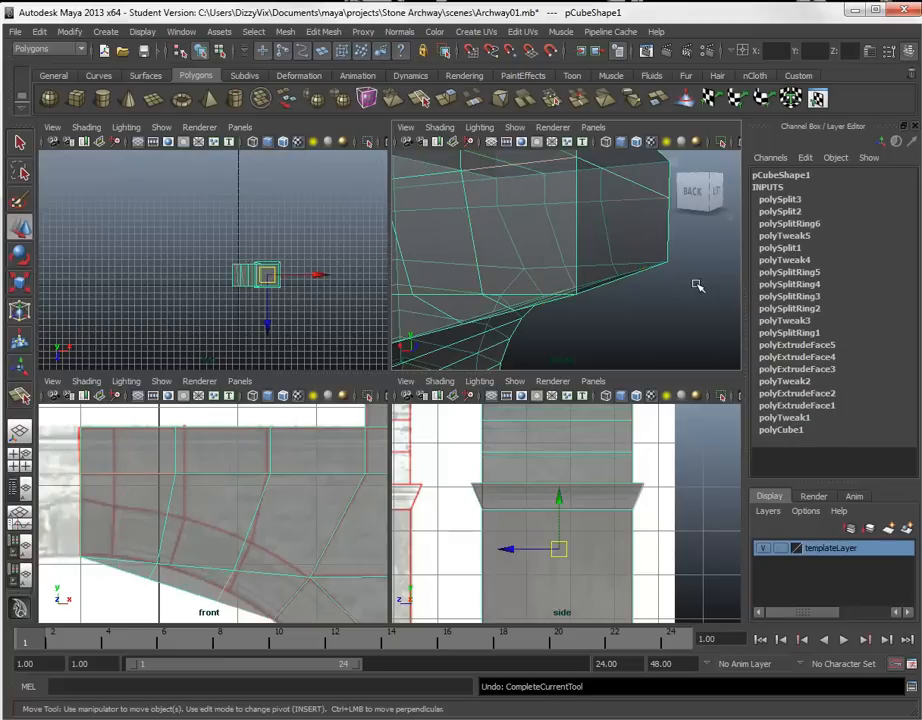
key(y)
click(119, 427)
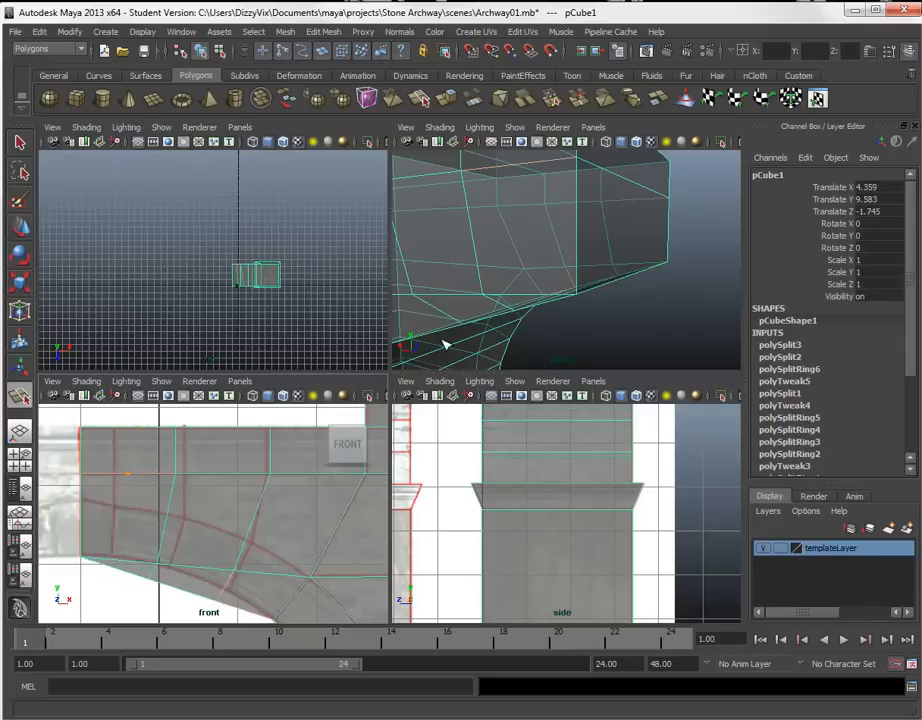
alt+drag(669, 226, 539, 218)
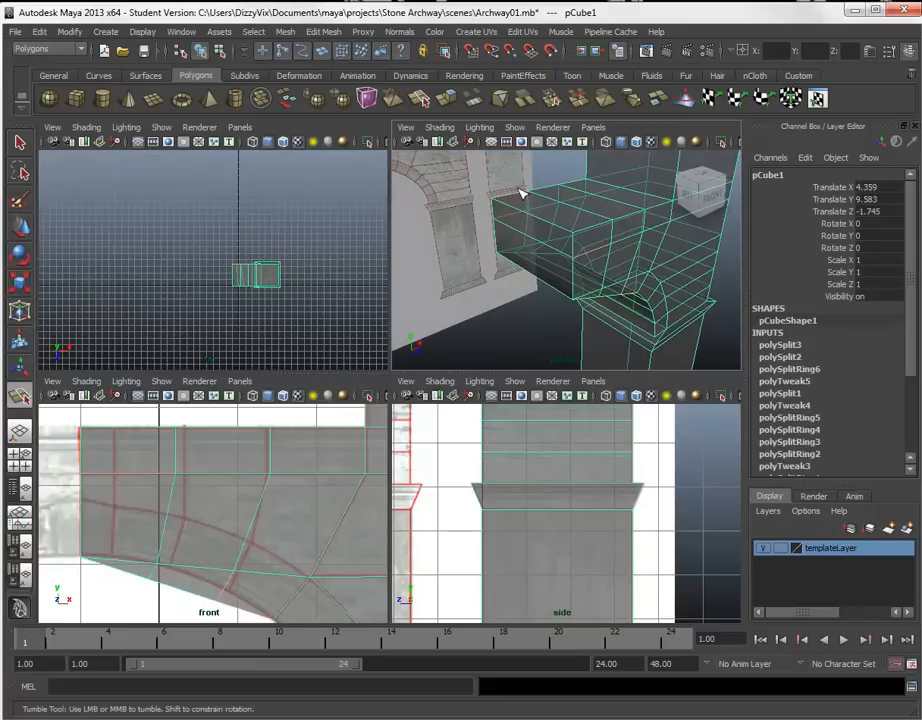
click(595, 262)
click(589, 298)
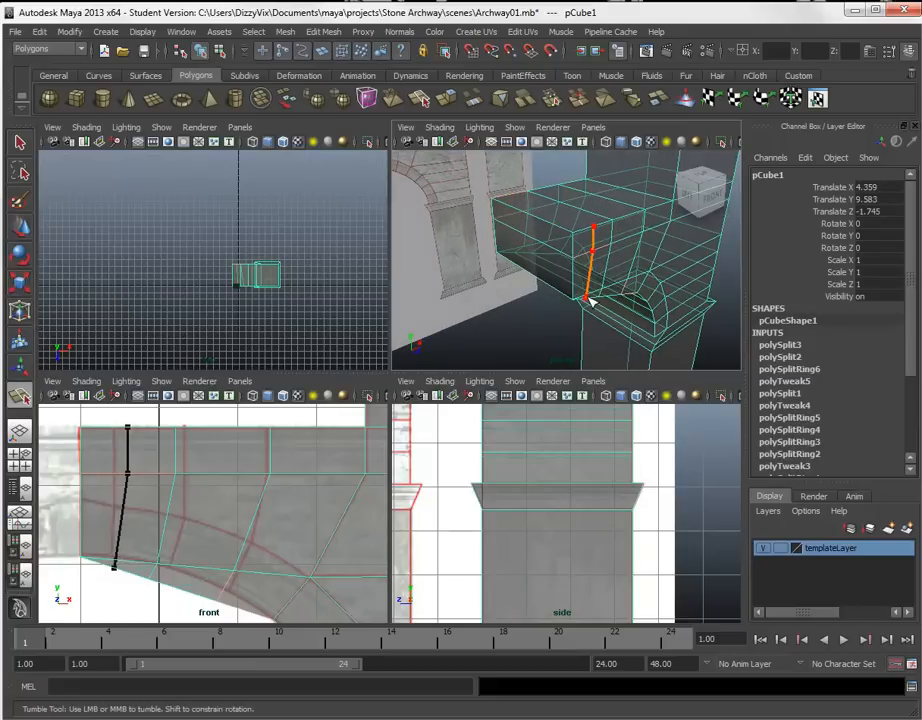
key(ctrl+z)
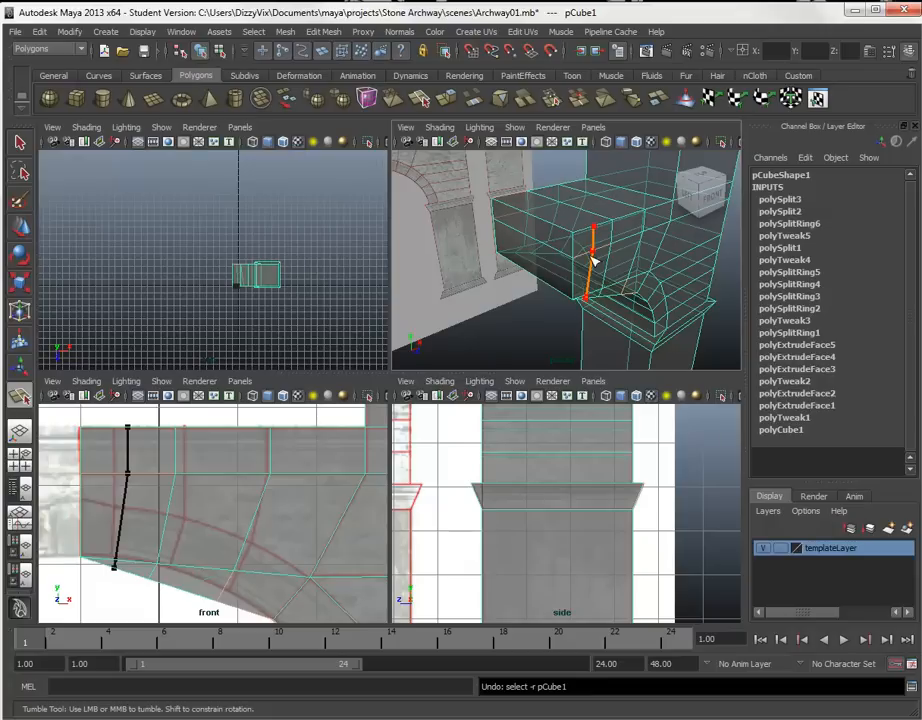
key(ctrl+z)
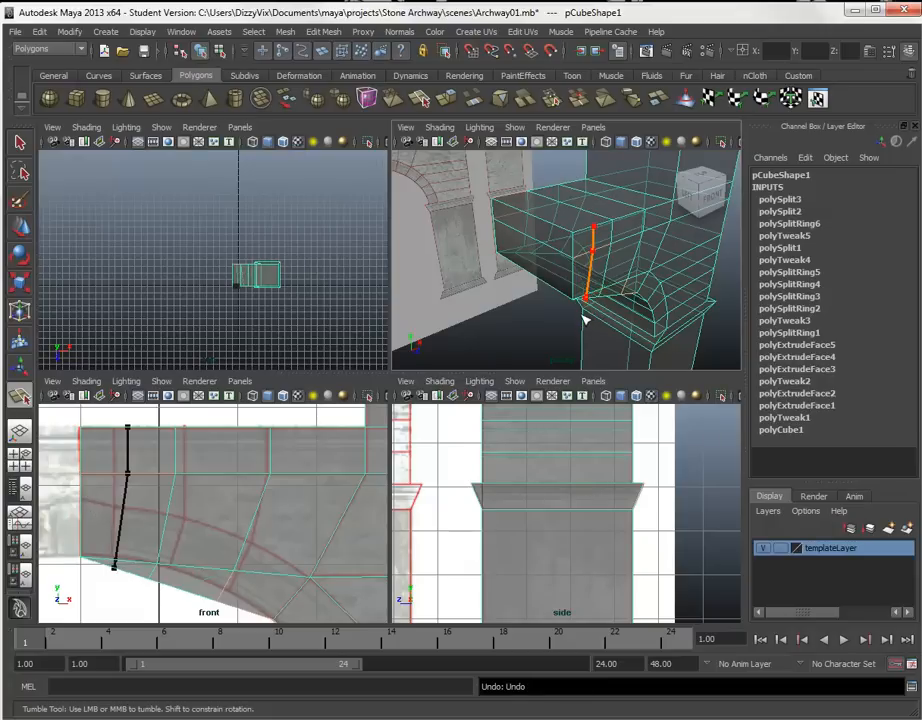
key(w)
key(ctrl+z)
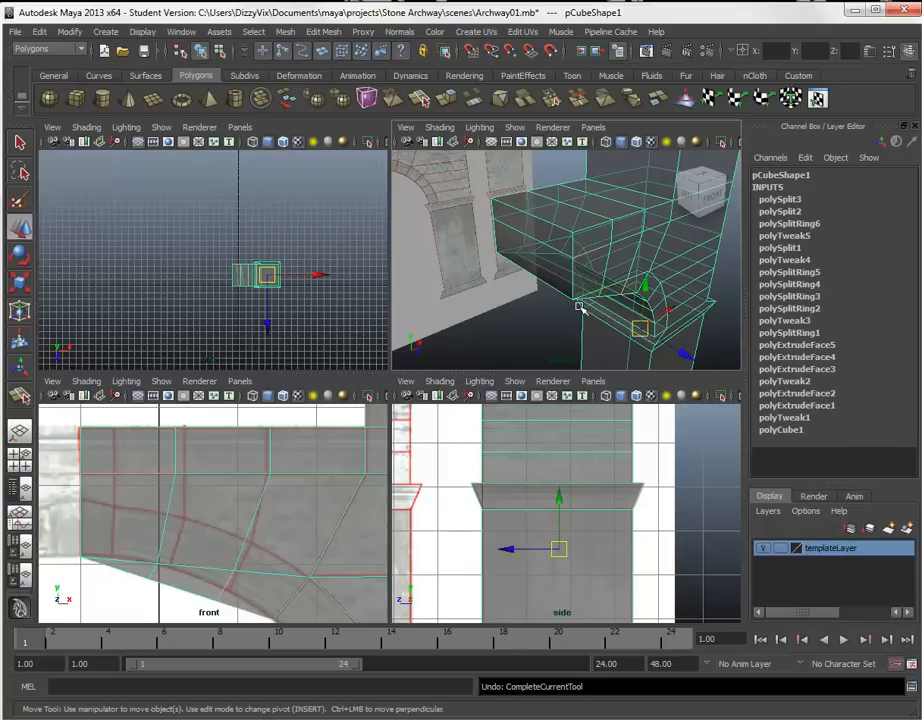
key(y)
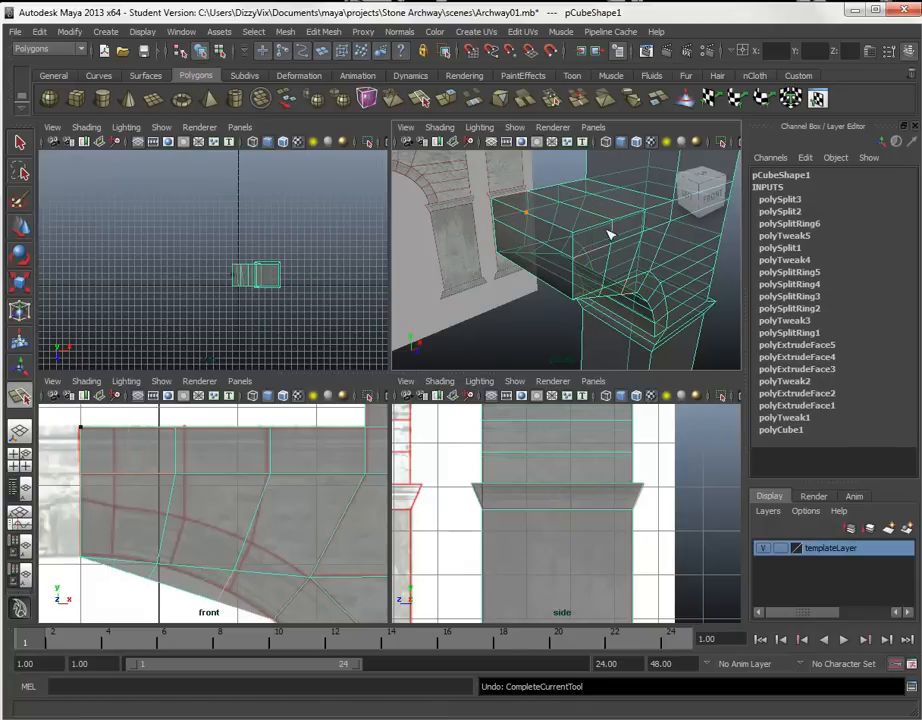
drag(609, 234, 596, 239)
click(592, 270)
click(595, 294)
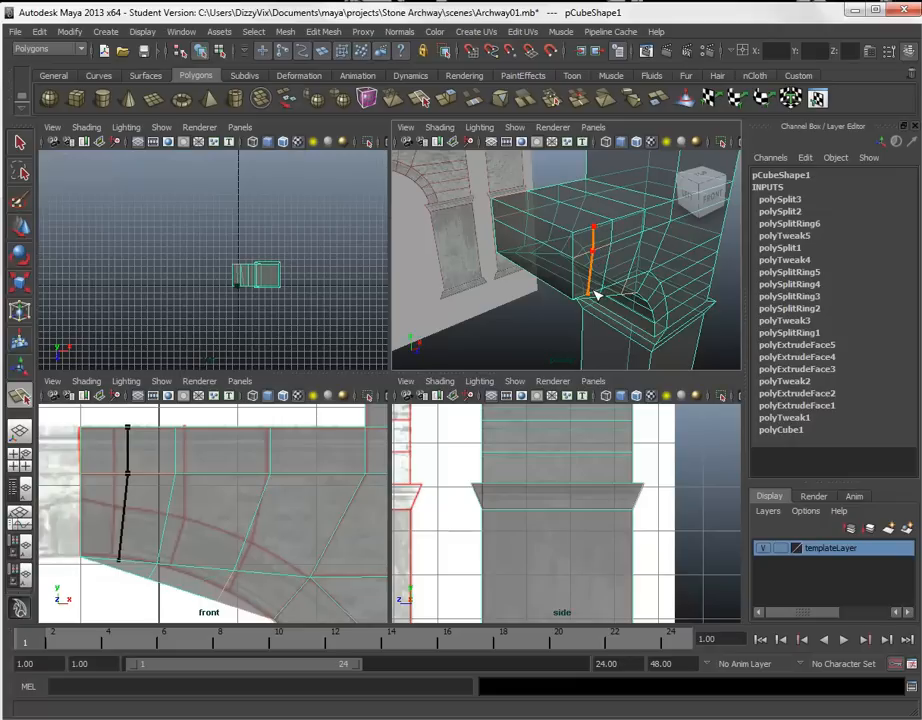
alt+right_drag(622, 328, 640, 342)
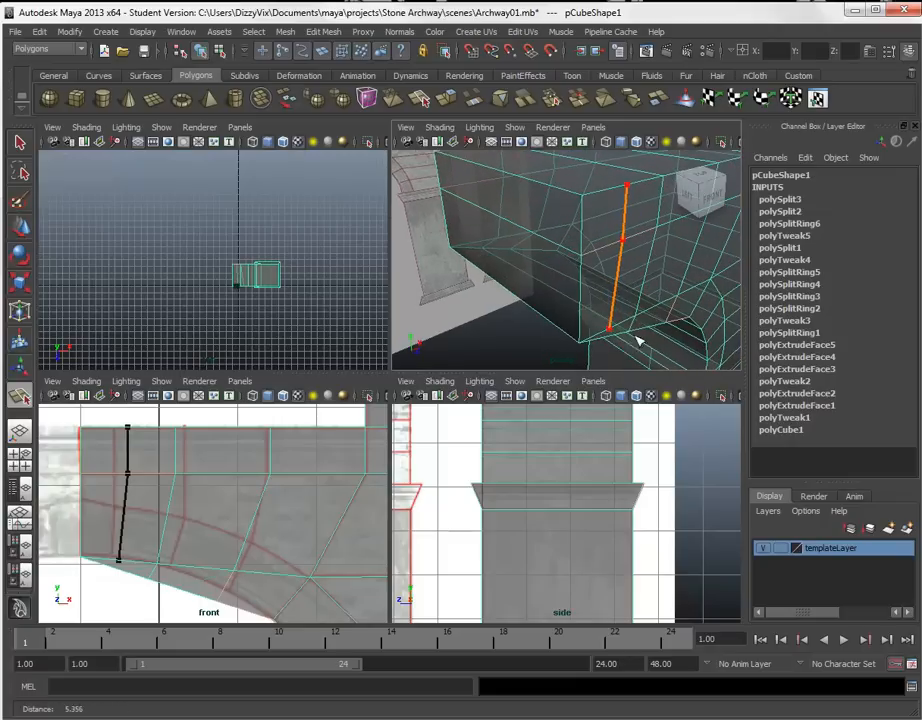
alt+drag(596, 309, 706, 343)
click(432, 259)
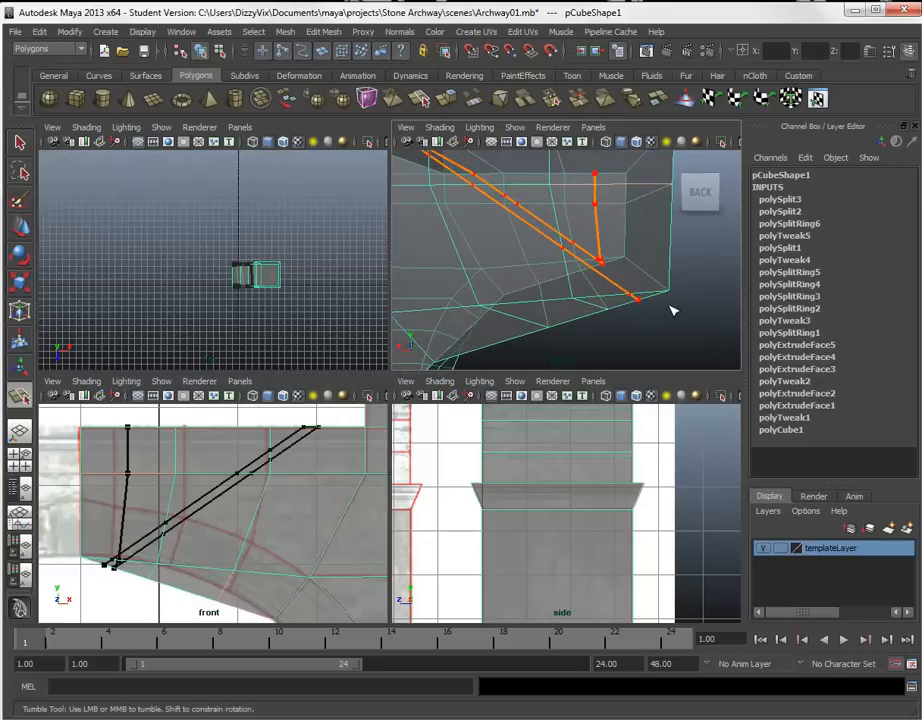
key(ctrl+z)
key(Return)
key(w)
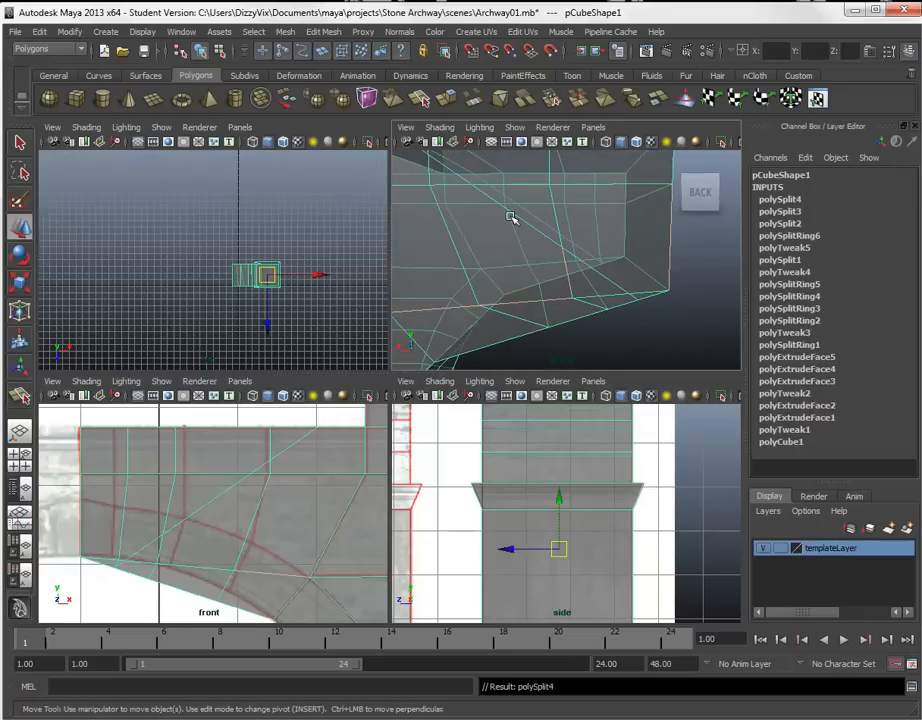
key(ctrl+z)
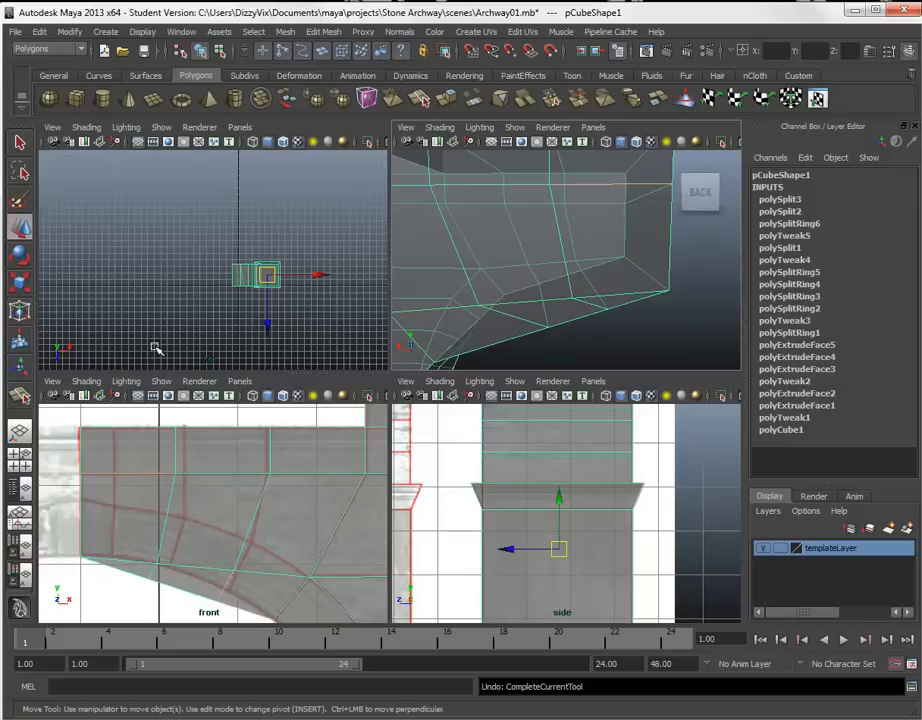
Step: Split a full loop near the stone joint closest to the arch's open end, from the back lower edge over the top, down the front and across the underside
click(22, 400)
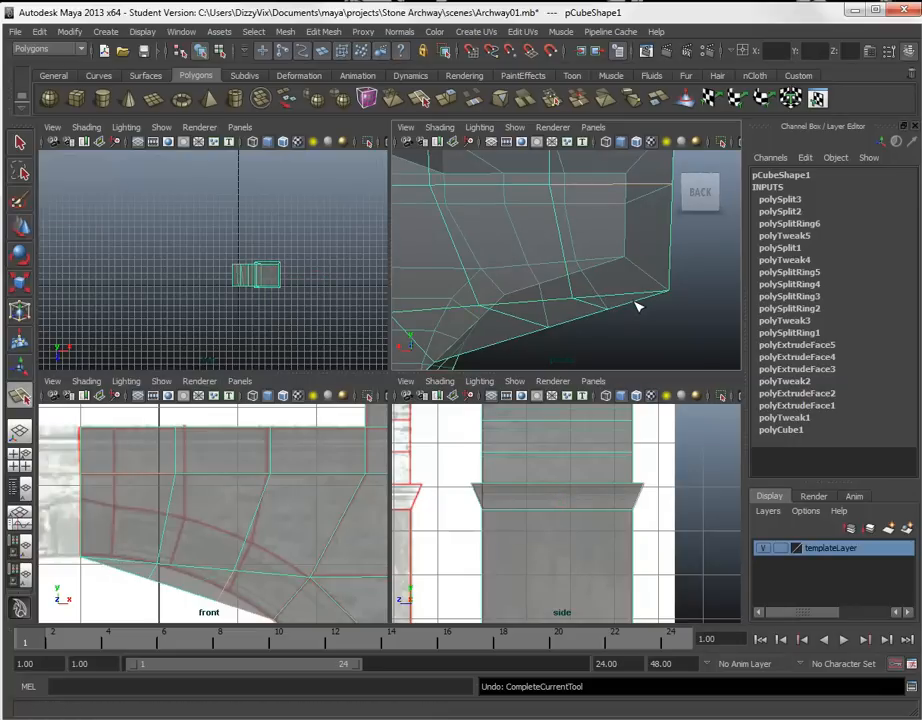
click(634, 302)
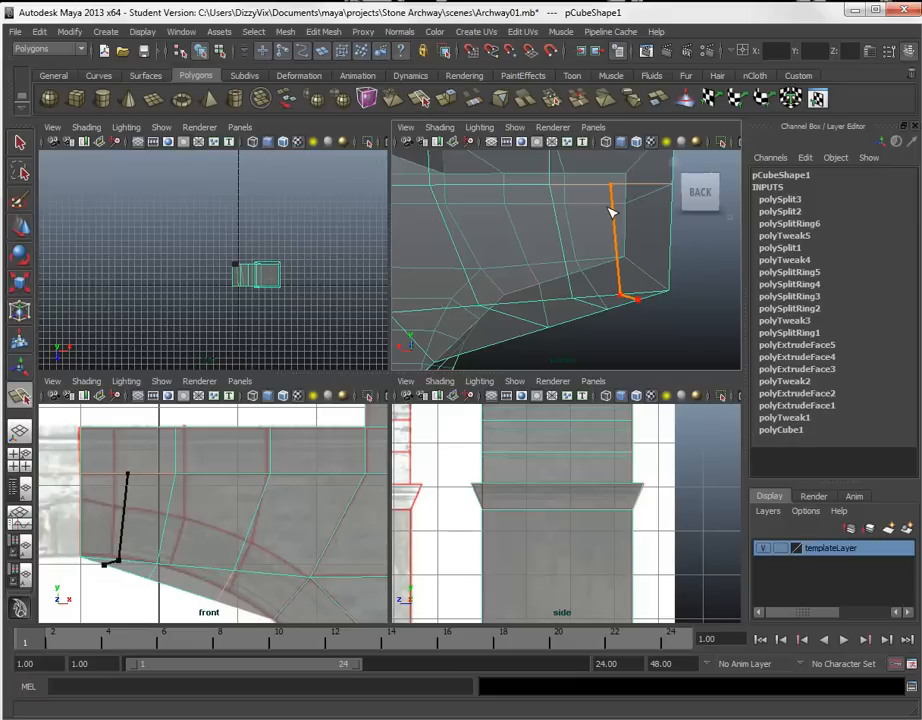
alt+middle_drag(614, 212, 614, 259)
alt+drag(613, 252, 312, 135)
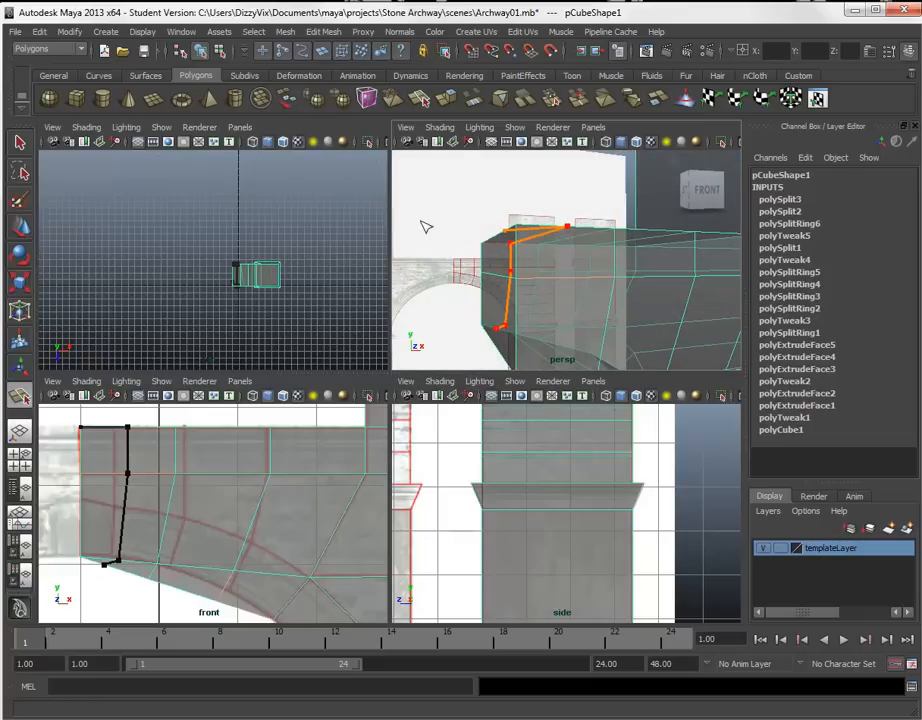
mouse_move(566, 302)
alt+middle_down()
mouse_move(547, 253)
mouse_move(557, 285)
alt+middle_up()
alt+drag(557, 285, 573, 245)
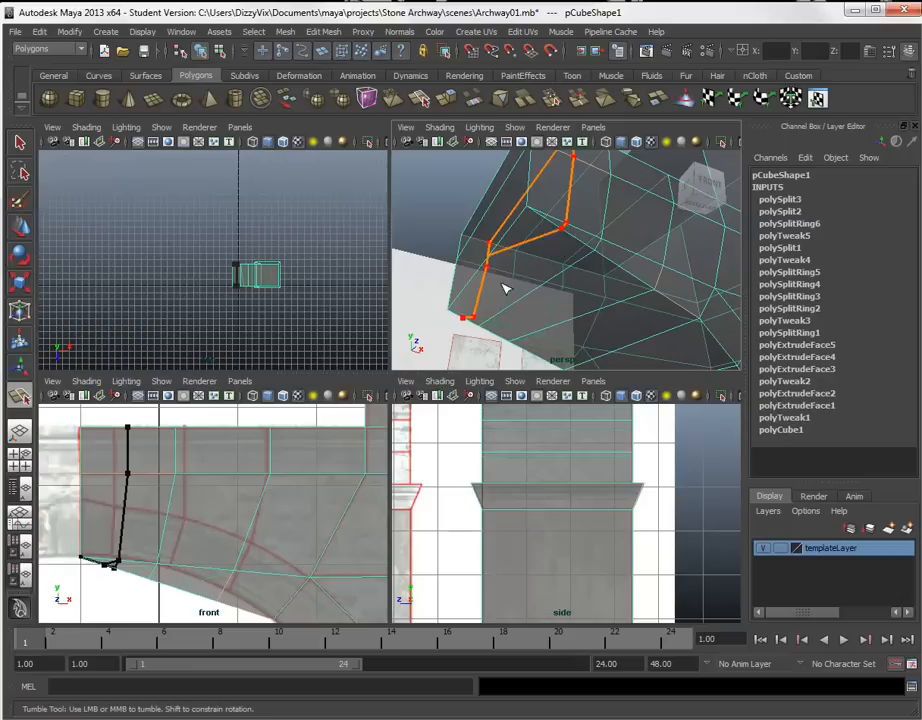
alt+drag(465, 315, 484, 204)
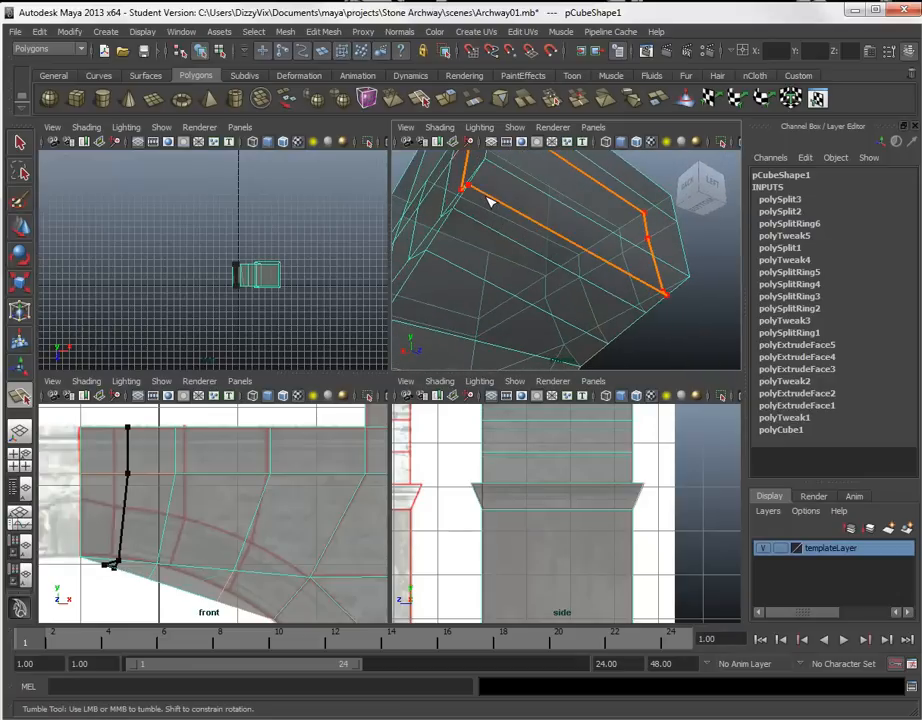
key(Return)
key(w)
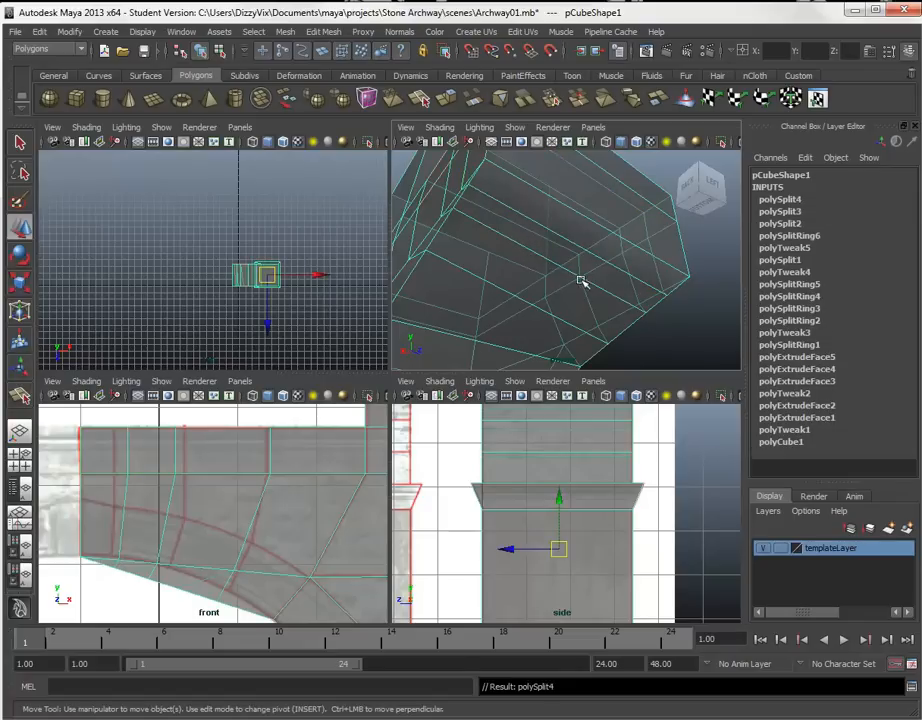
Step: Move the back underside vertex of the arch split nearest the pillar along X and Y to line up with its front counterpart
right_drag(460, 268, 405, 268)
alt+middle_drag(455, 259, 530, 281)
click(531, 277)
alt+middle_drag(238, 508, 293, 408)
alt+right_drag(293, 408, 319, 498)
alt+middle_drag(319, 498, 270, 523)
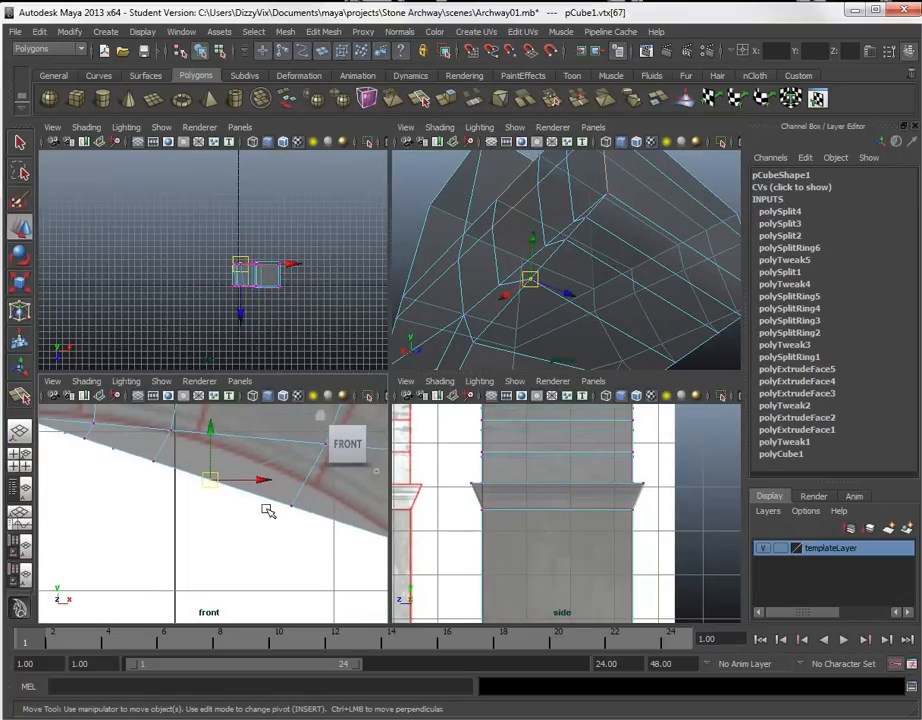
drag(270, 481, 318, 482)
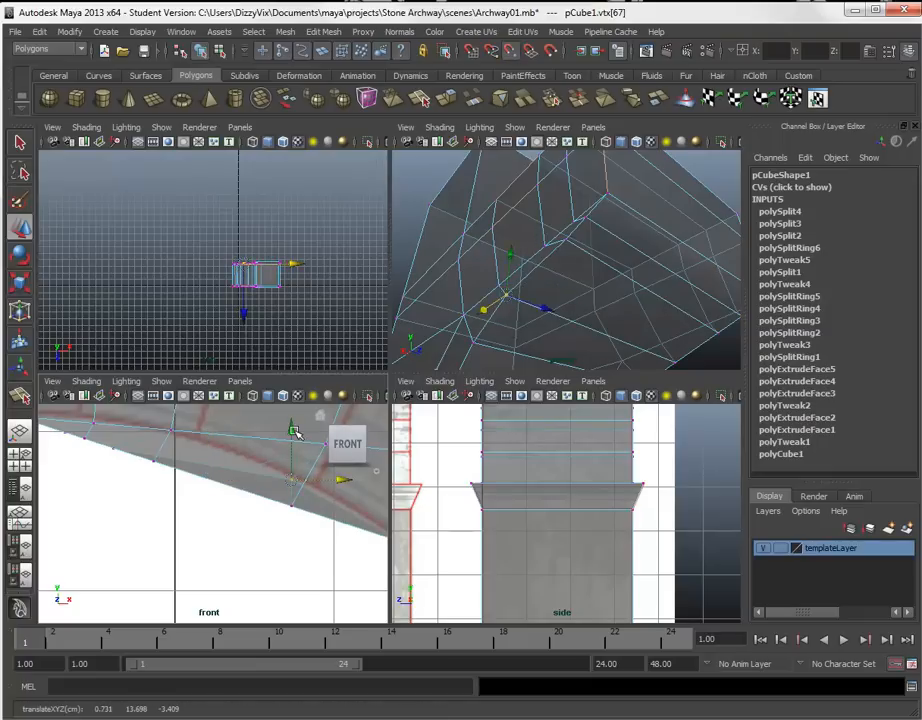
click(296, 442)
drag(296, 446, 293, 510)
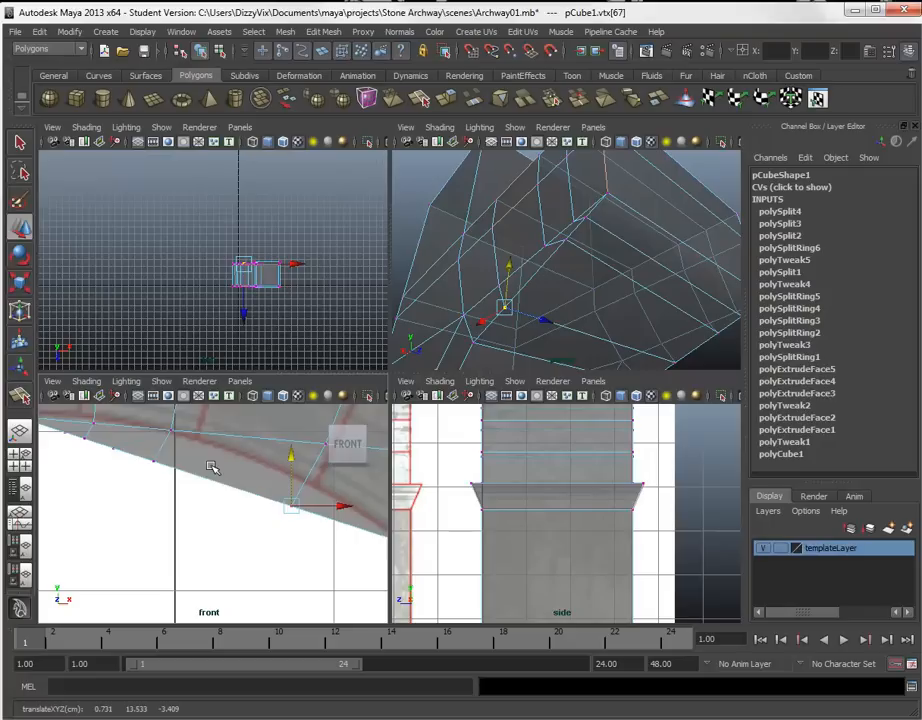